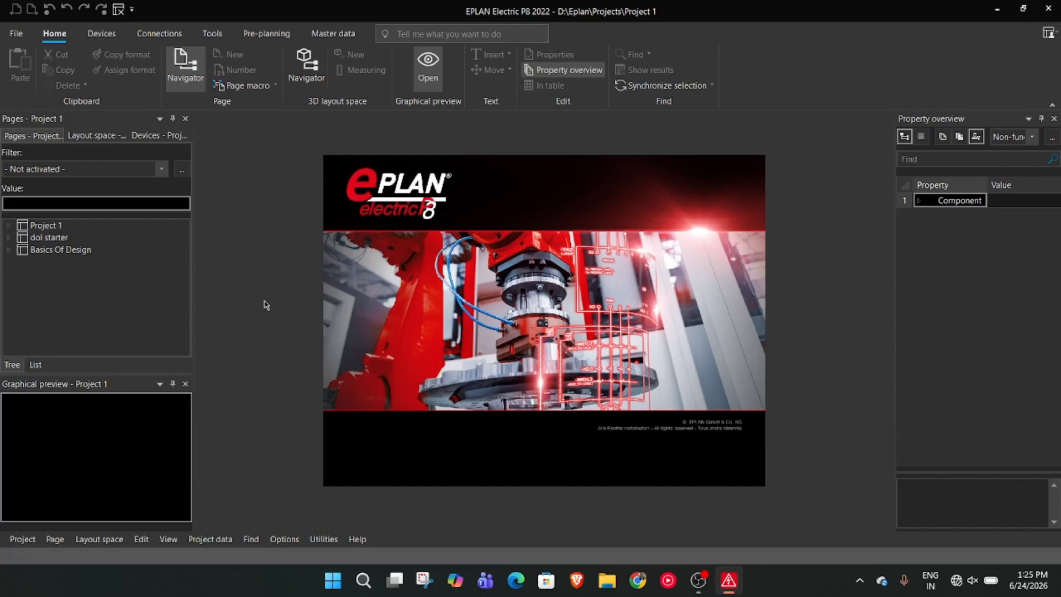
# Hide the menu bar of the current workspace and show it again
pyautogui.rightClick(147, 294)
pyautogui.click(270, 340)
pyautogui.click(1051, 33)
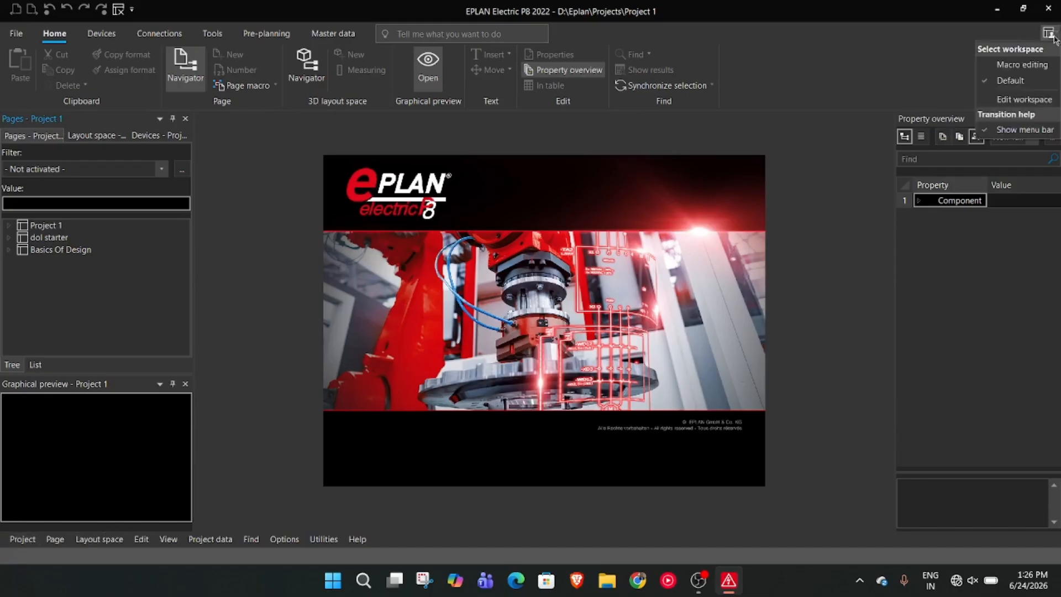
pyautogui.click(1025, 131)
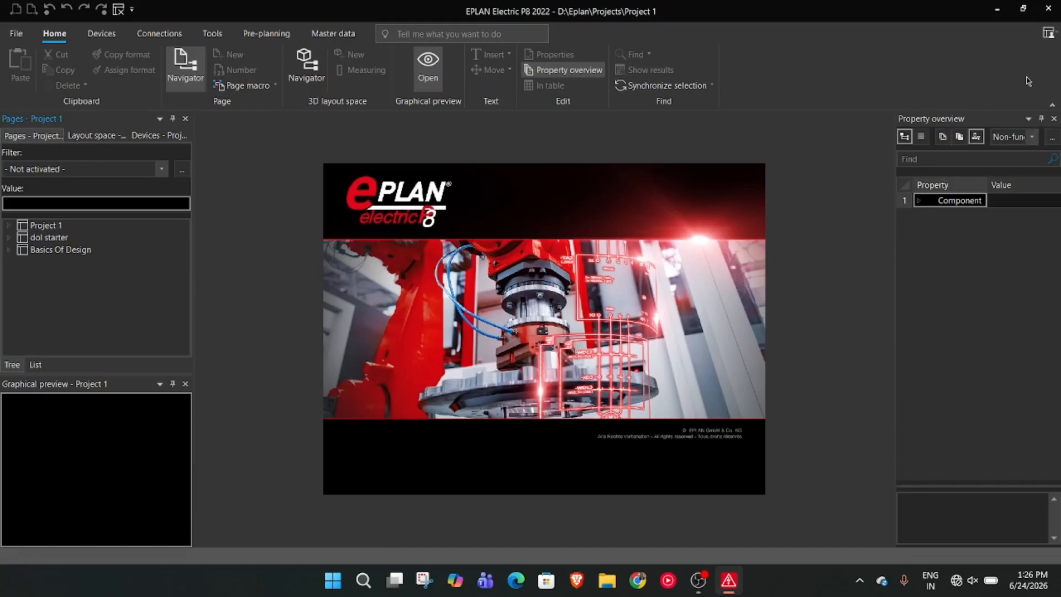
pyautogui.click(1049, 34)
pyautogui.click(1025, 131)
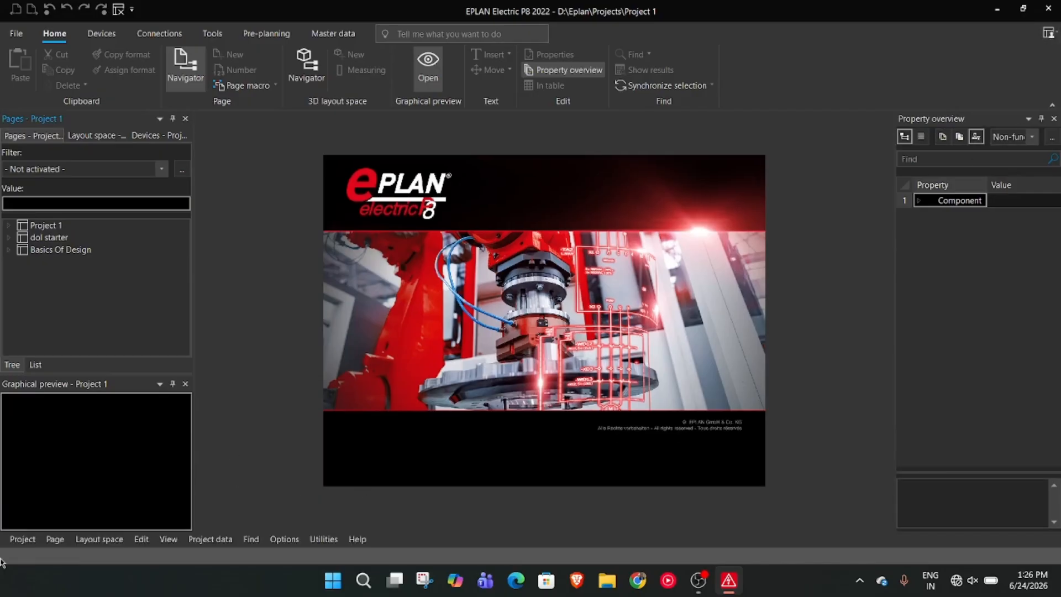
pyautogui.click(22, 539)
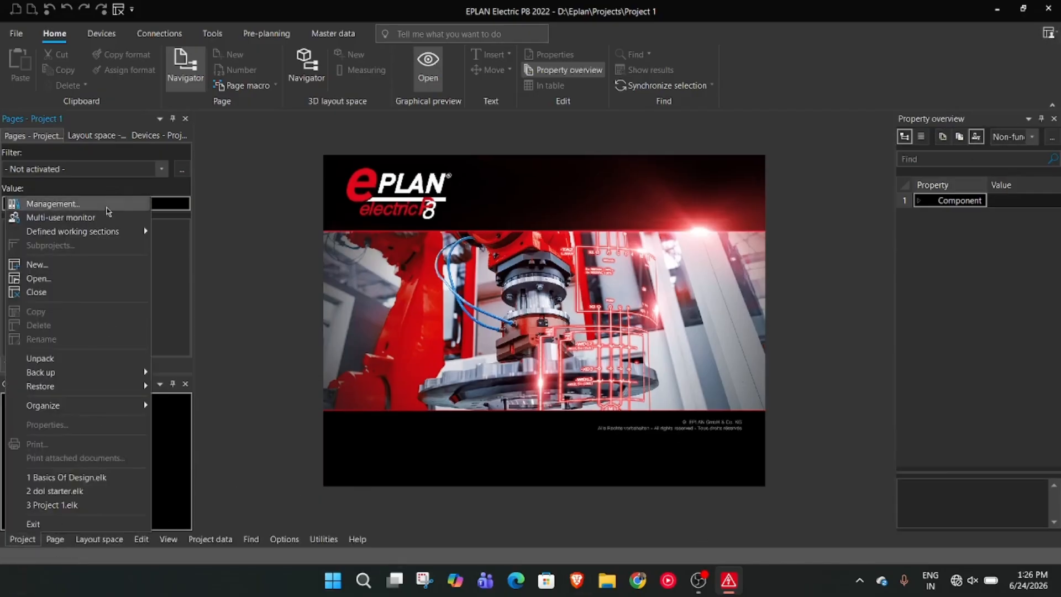
pyautogui.click(100, 272)
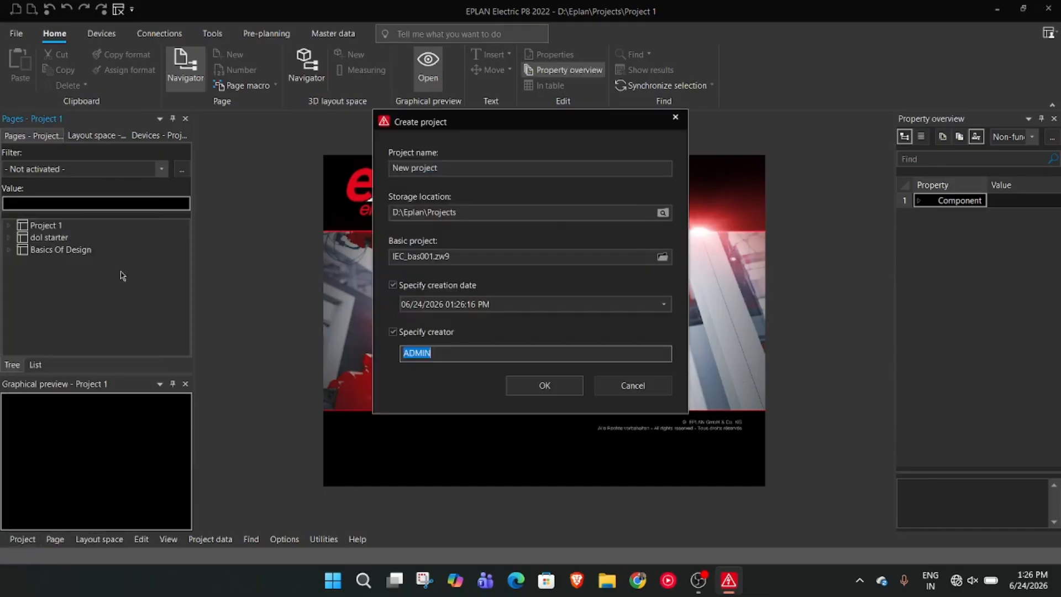
pyautogui.click(627, 384)
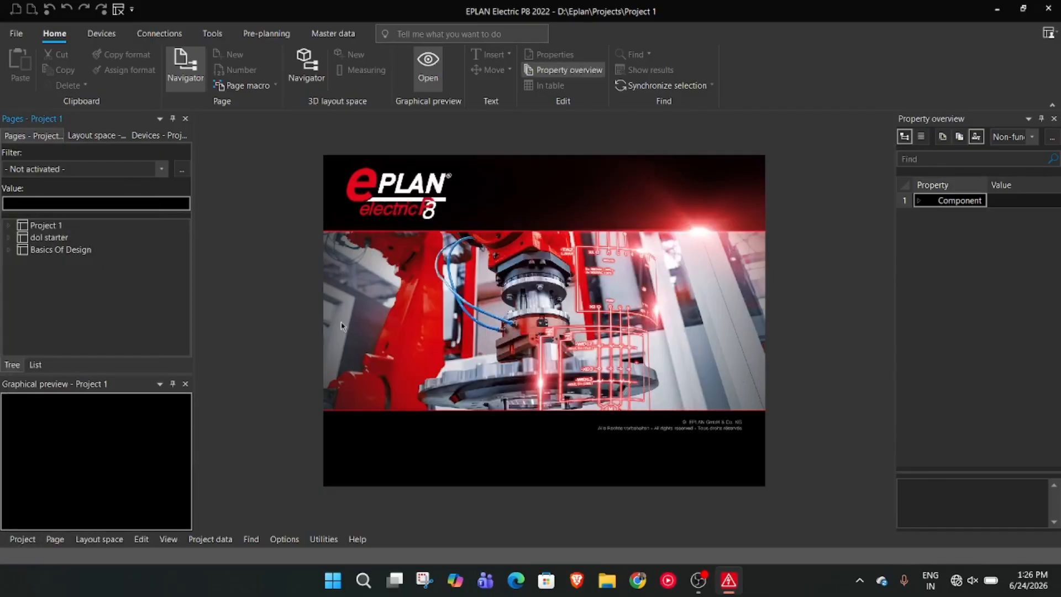
pyautogui.click(16, 33)
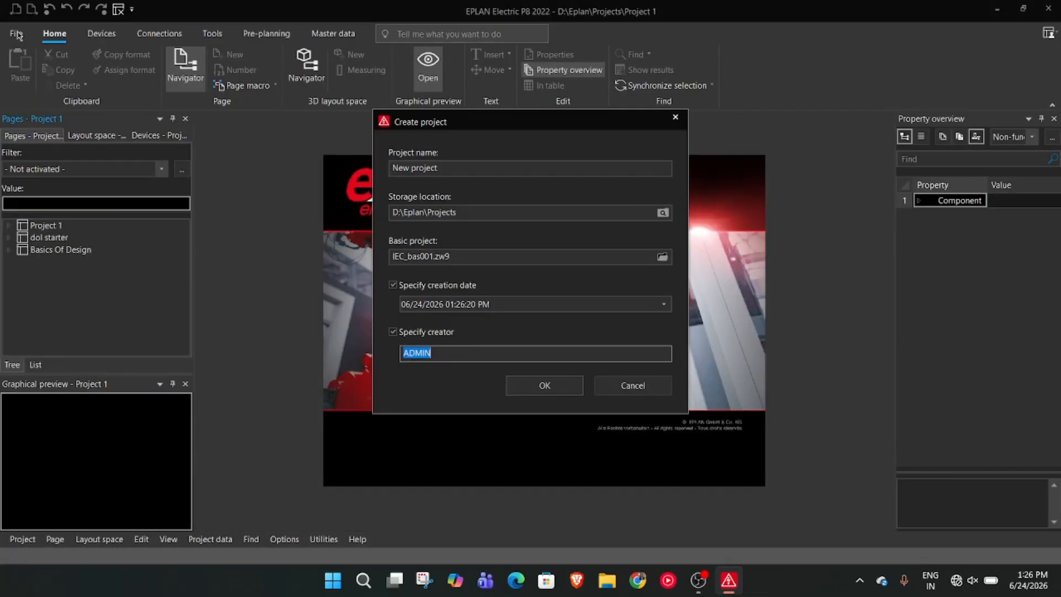
pyautogui.click(629, 383)
pyautogui.rightClick(66, 318)
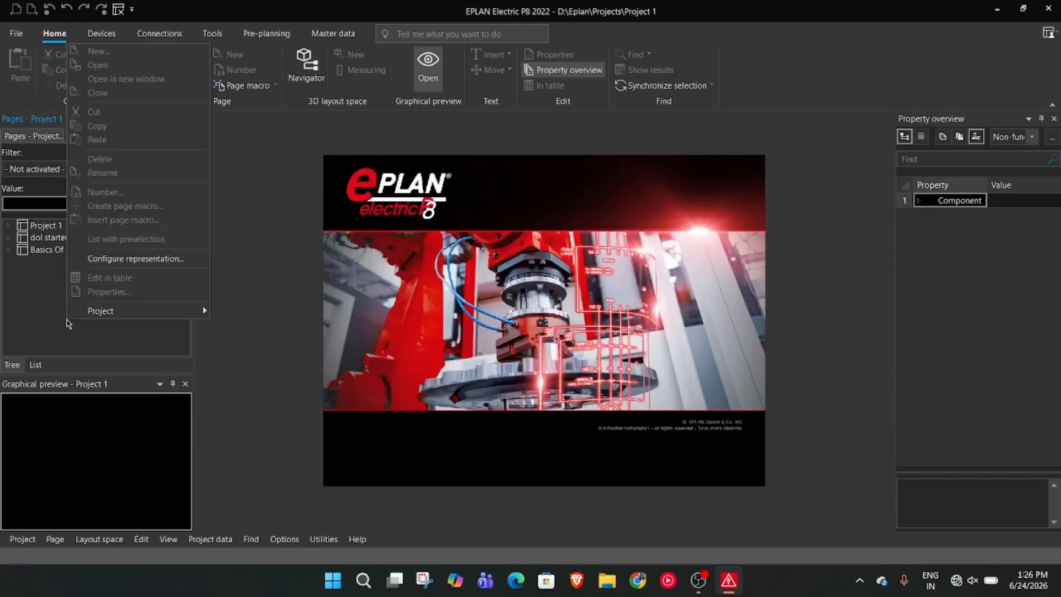
pyautogui.moveTo(123, 310)
pyautogui.click(45, 314)
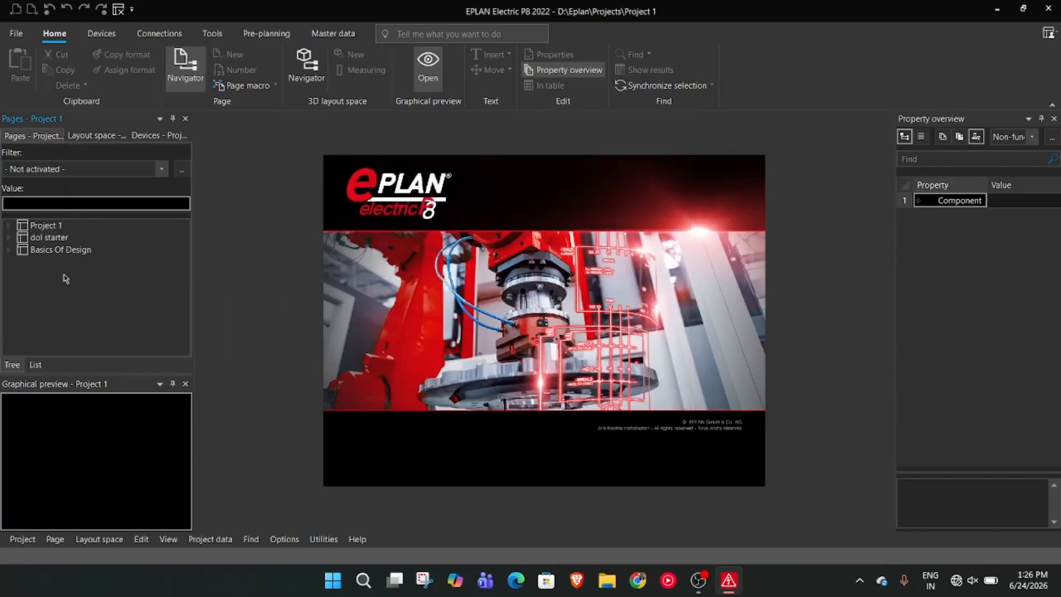
pyautogui.rightClick(27, 249)
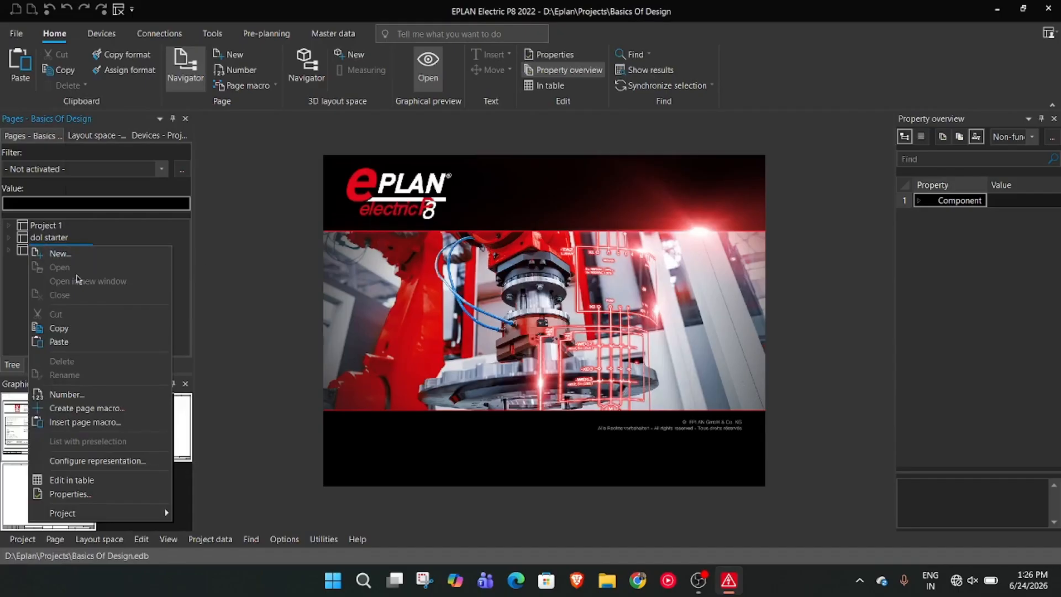
pyautogui.click(308, 266)
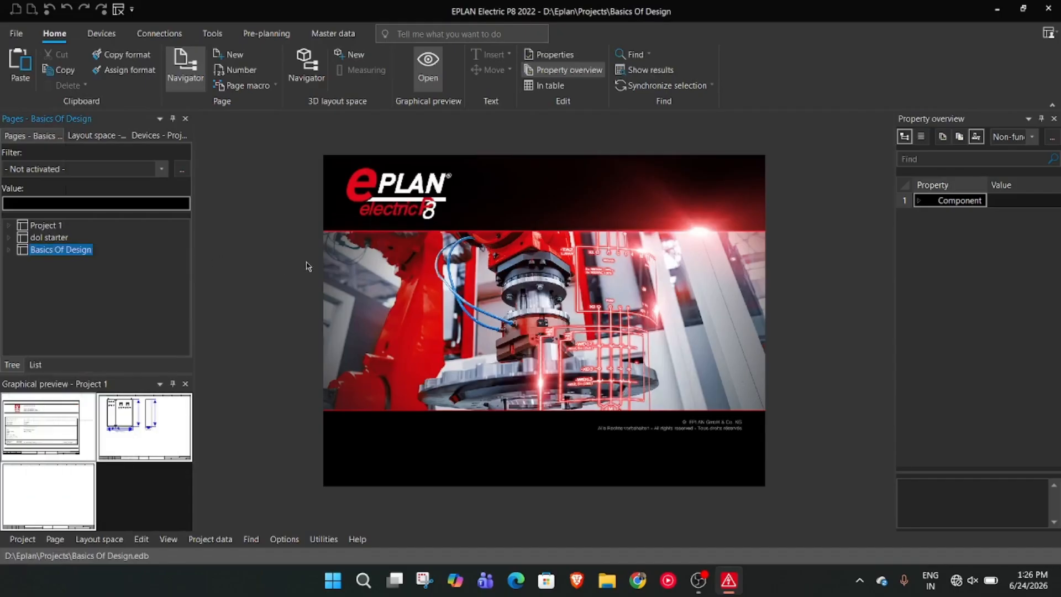
pyautogui.rightClick(126, 300)
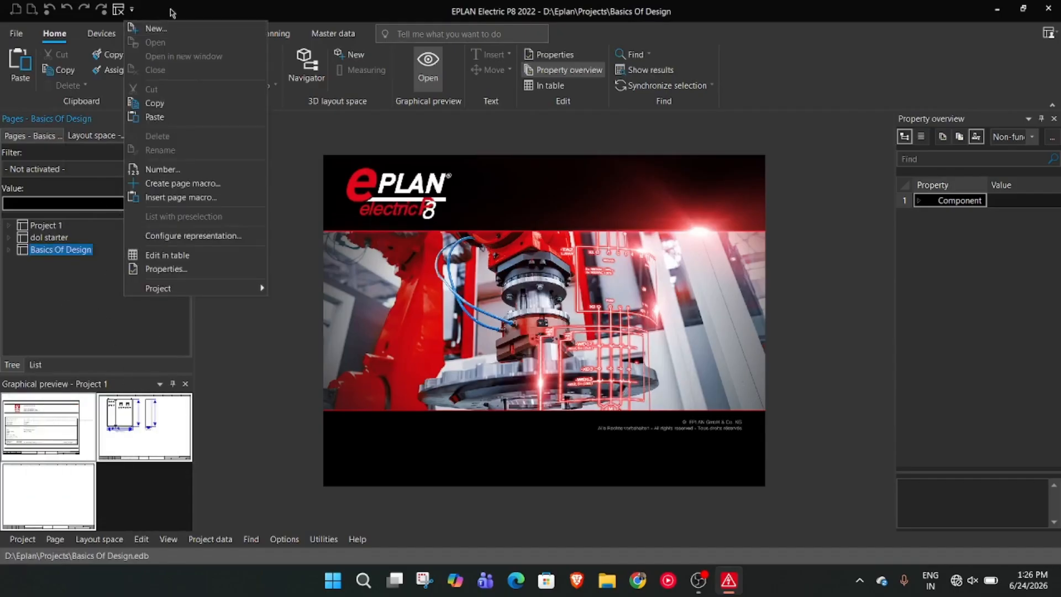
pyautogui.click(149, 30)
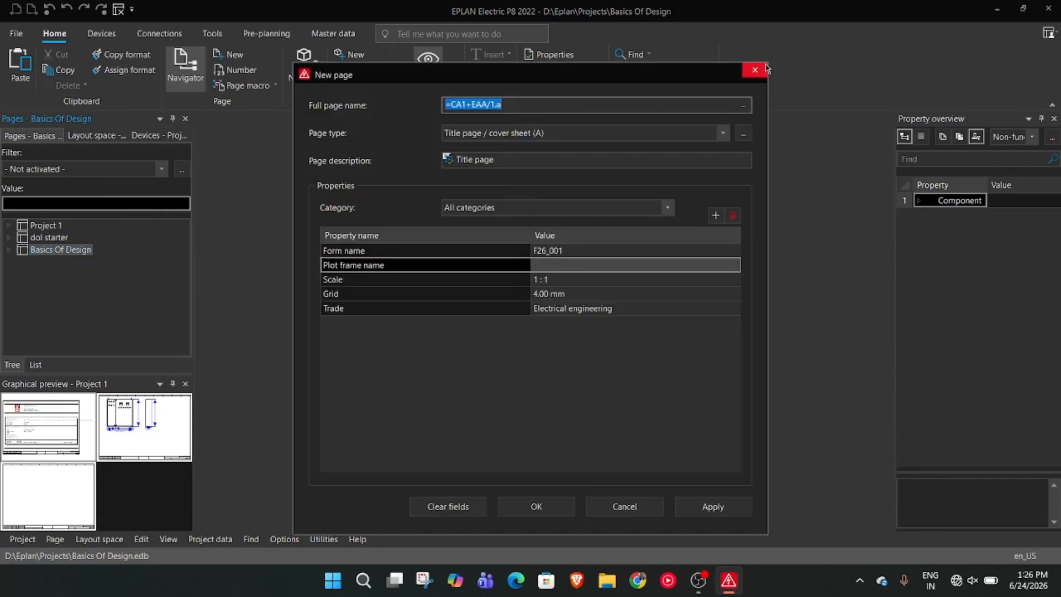
pyautogui.click(755, 70)
pyautogui.rightClick(27, 200)
# Start a new project named MCC PANEL from the basic project IEC_bas001.zw9
pyautogui.rightClick(115, 312)
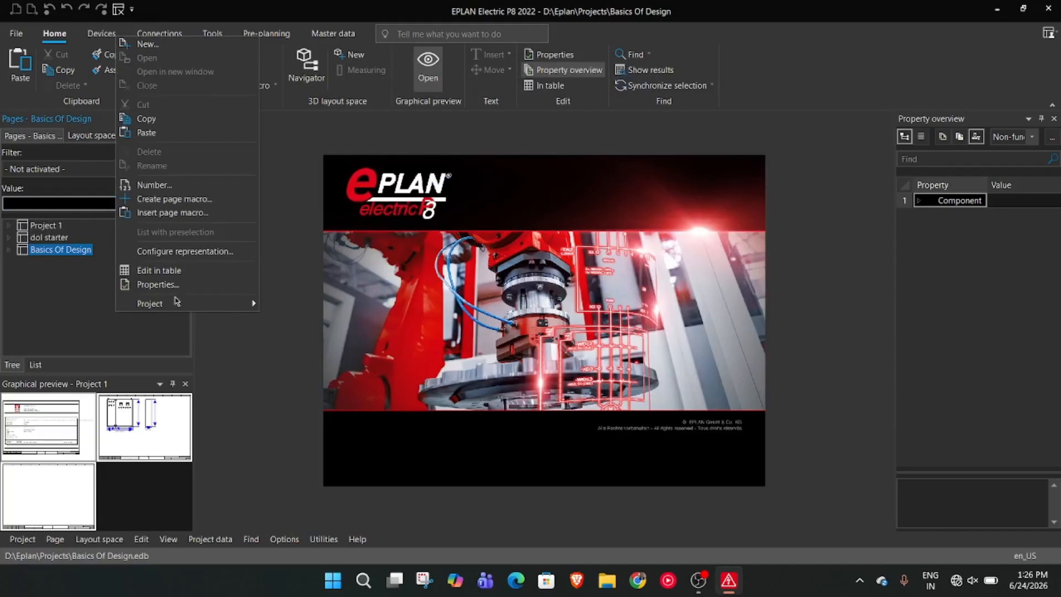
pyautogui.moveTo(177, 305)
pyautogui.click(300, 307)
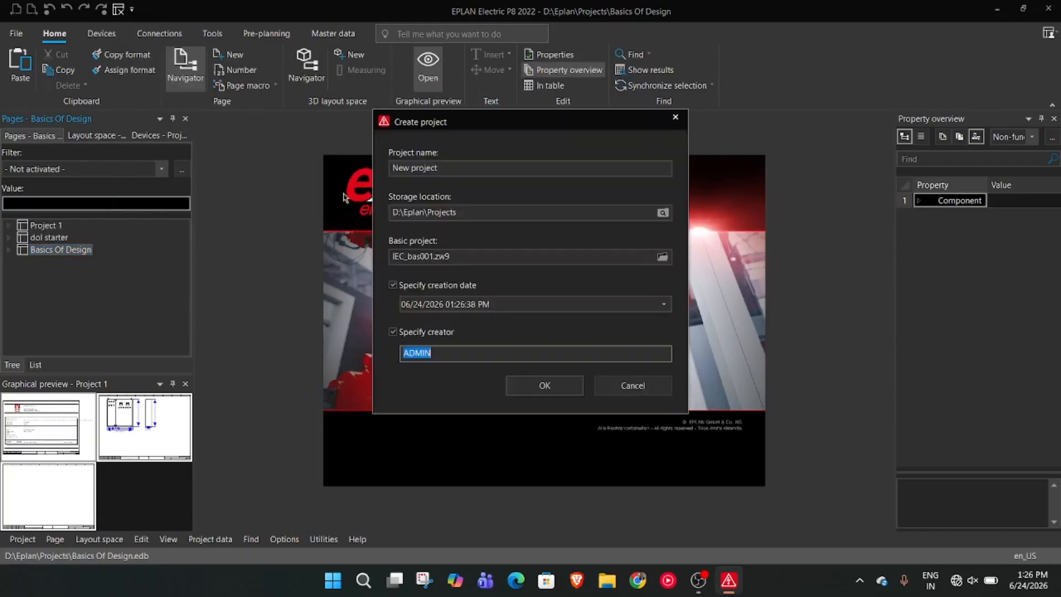
pyautogui.click(476, 170)
pyautogui.write('MCC PANEL')
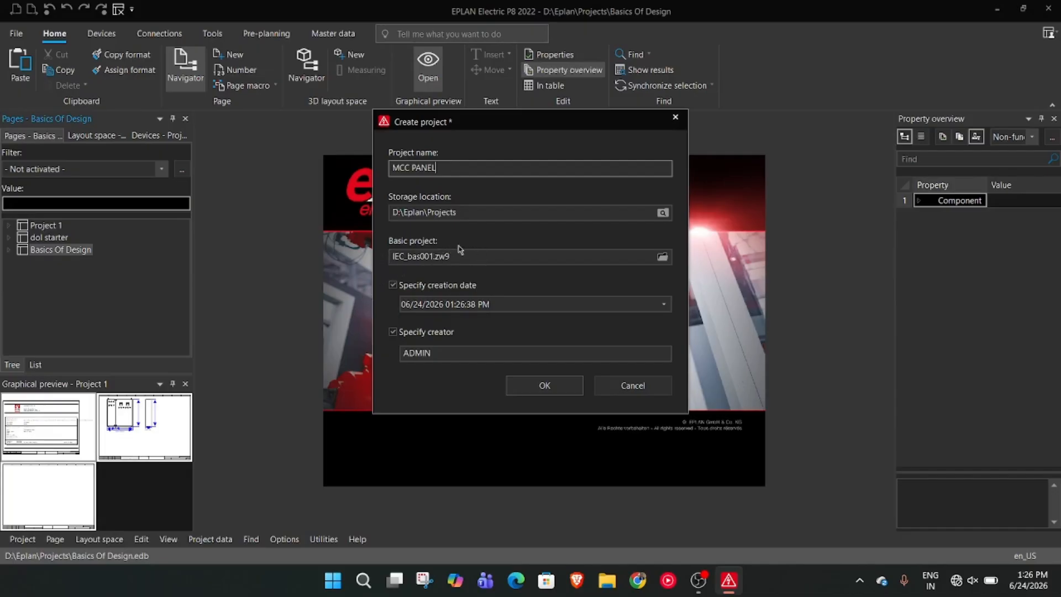
# Clear the specified creator and create the project without updating its master data
pyautogui.doubleClick(457, 351)
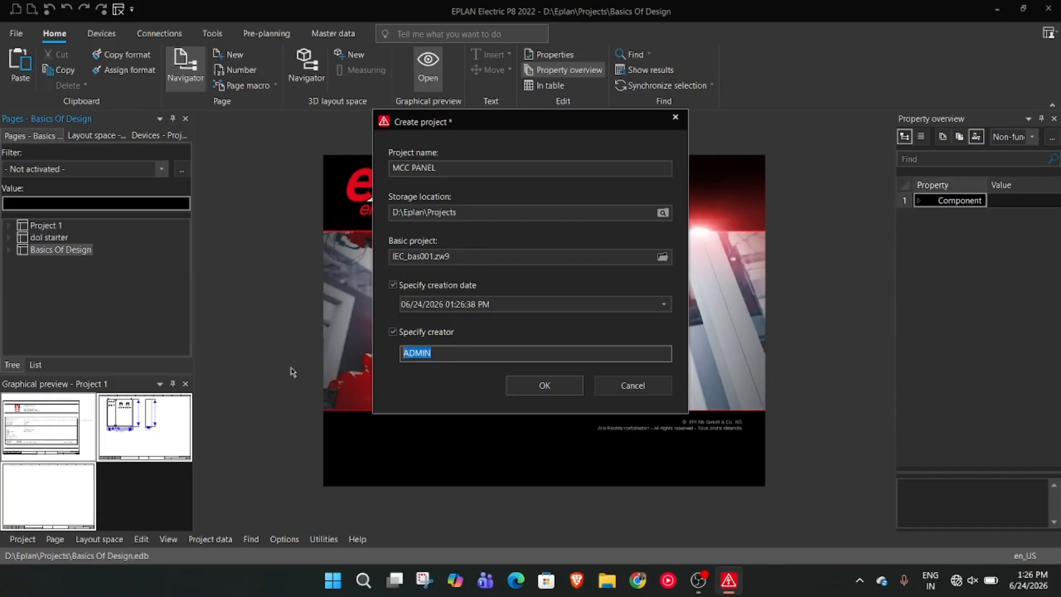
pyautogui.press('BackSpace')
pyautogui.click(535, 389)
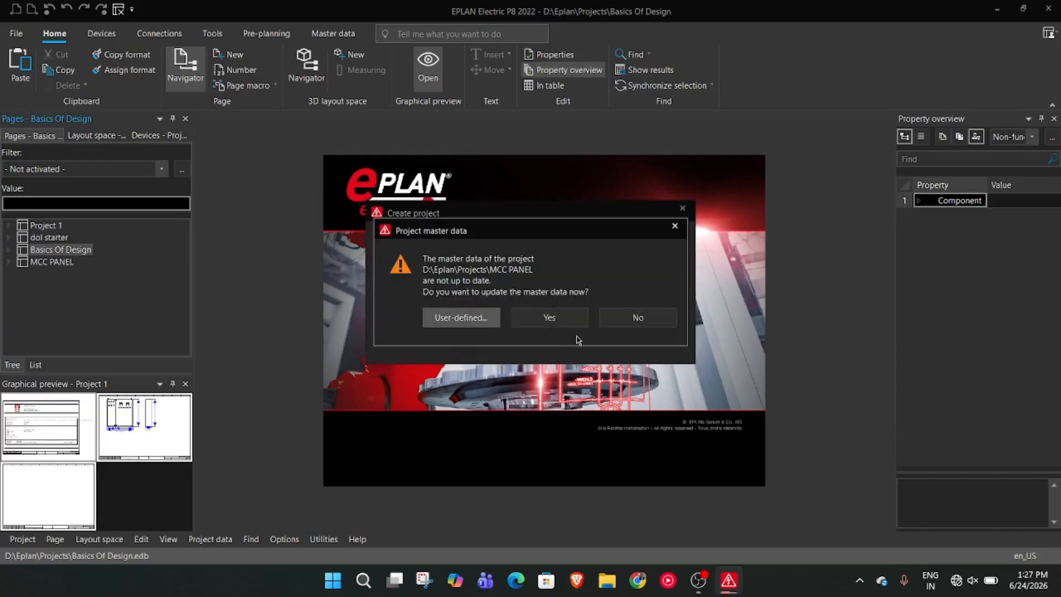
pyautogui.click(626, 321)
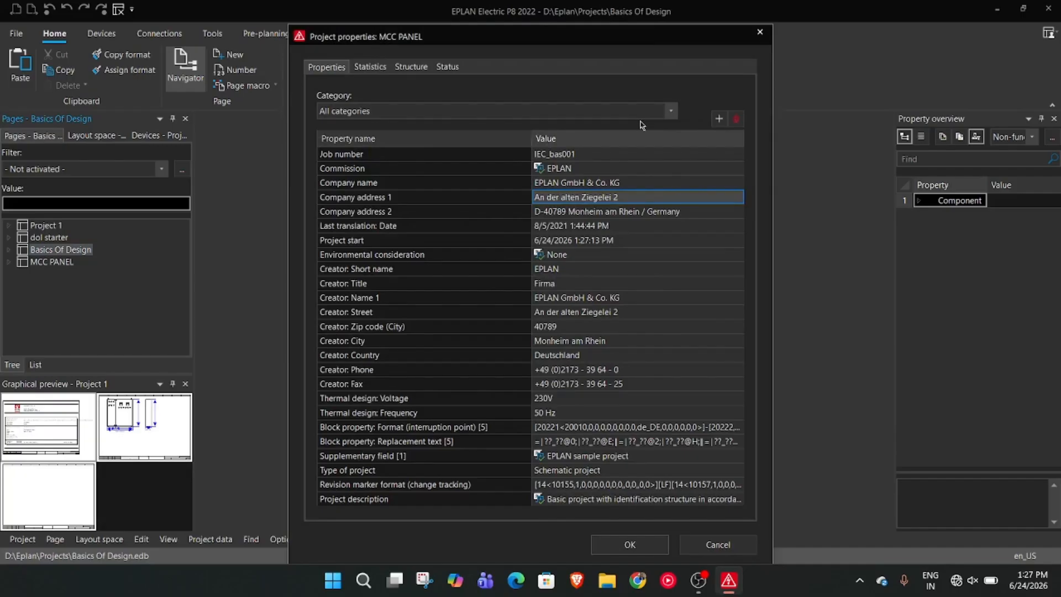
# Set the job number in the MCC PANEL project properties to JD435
pyautogui.click(602, 154)
pyautogui.moveTo(602, 155); pyautogui.dragTo(463, 144)
pyautogui.write('JD435')
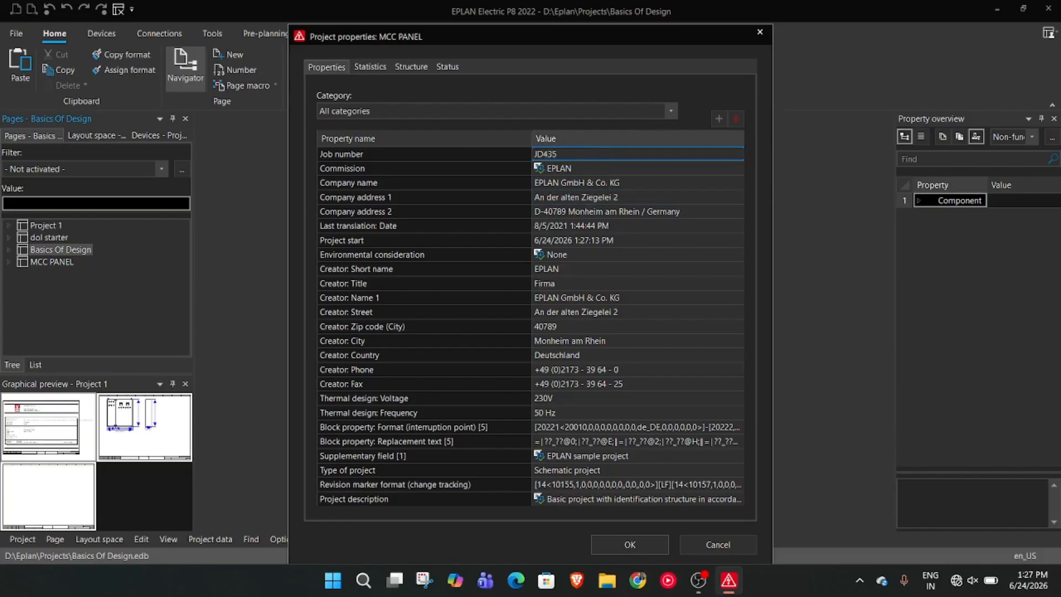
# Replace the company name in the project properties with SIEMENS and accept the properties
pyautogui.moveTo(402, 184); pyautogui.dragTo(502, 198)
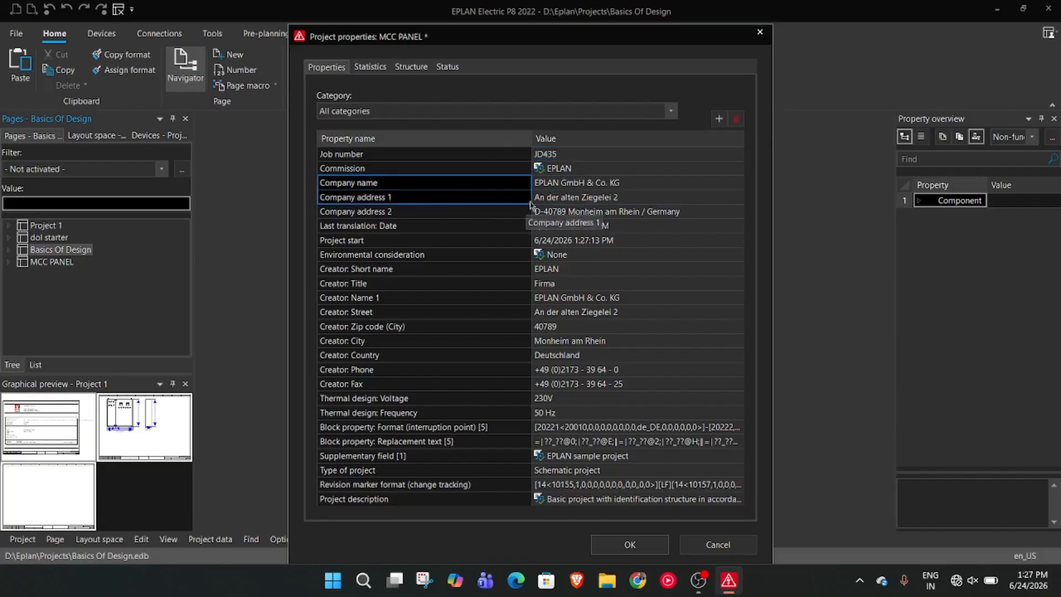
pyautogui.click(635, 183)
pyautogui.click(631, 183)
pyautogui.moveTo(631, 185); pyautogui.dragTo(469, 199)
pyautogui.click(625, 185)
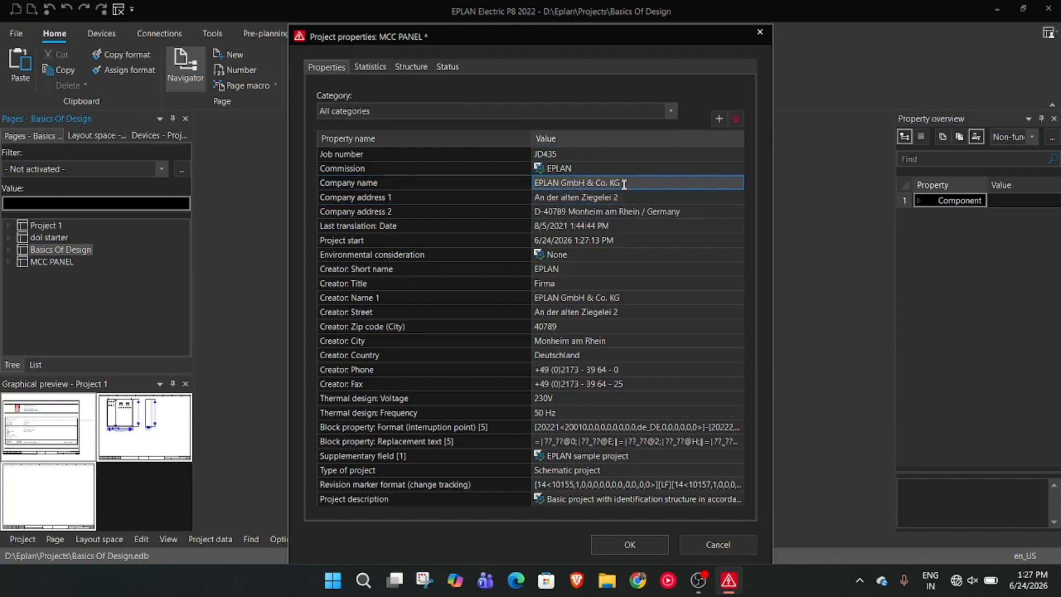
pyautogui.click(624, 183)
pyautogui.hotkey('ctrl', 'a')
pyautogui.press('BackSpace')
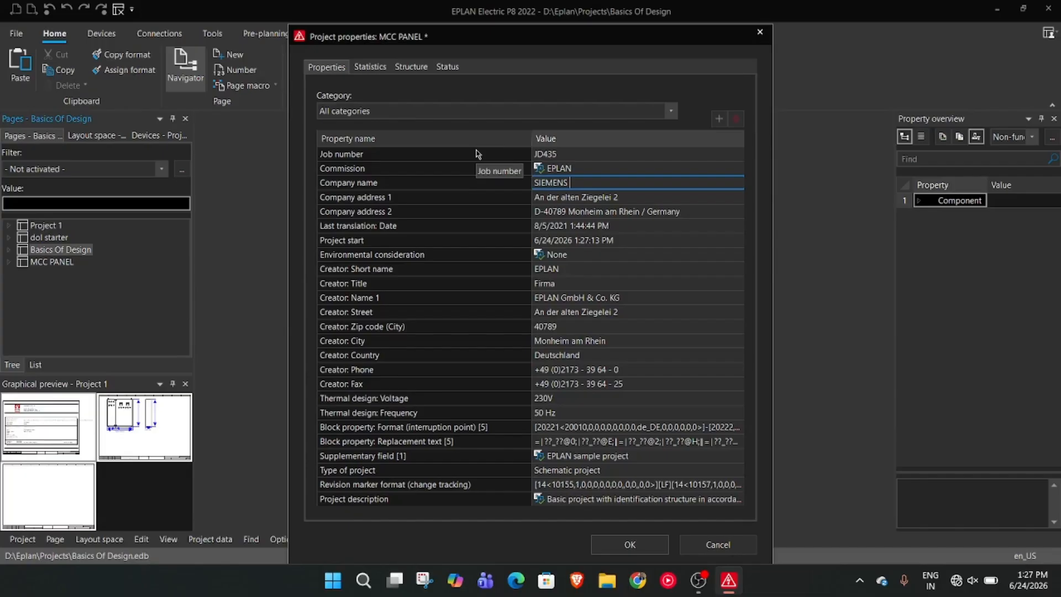
pyautogui.click(641, 540)
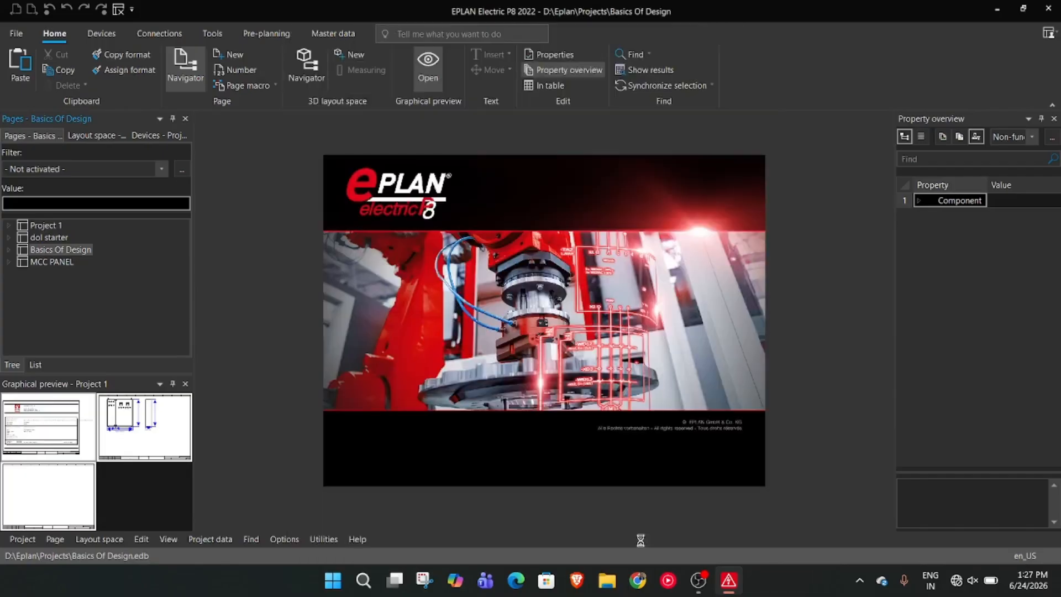
# Open the title page under CA1 and EAA in the MCC PANEL project and examine its project details
pyautogui.doubleClick(28, 263)
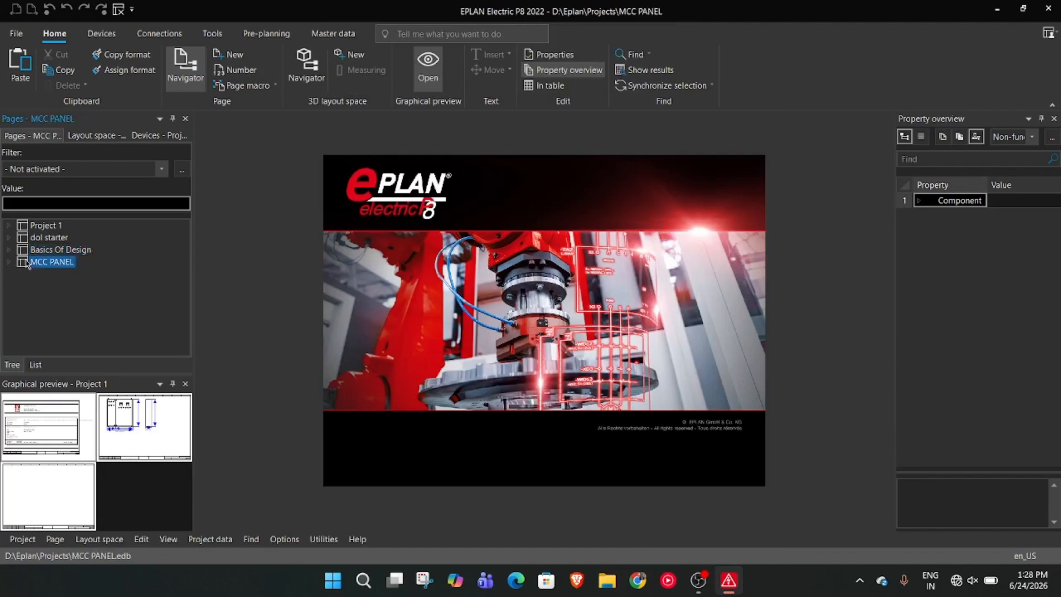
pyautogui.click(25, 275)
pyautogui.doubleClick(47, 287)
pyautogui.doubleClick(77, 298)
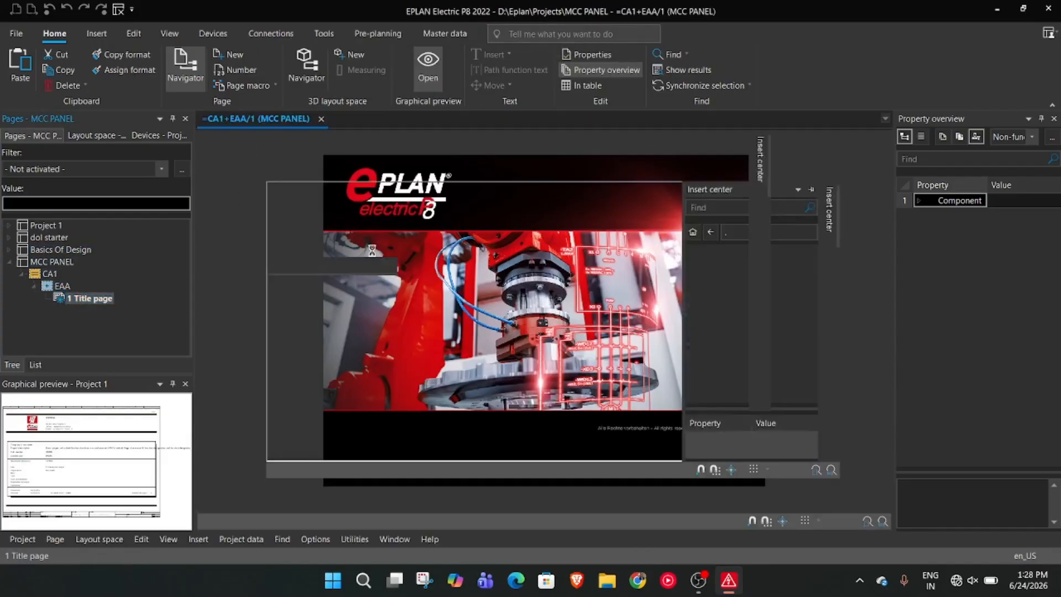
pyautogui.scroll(3, 342, 303)
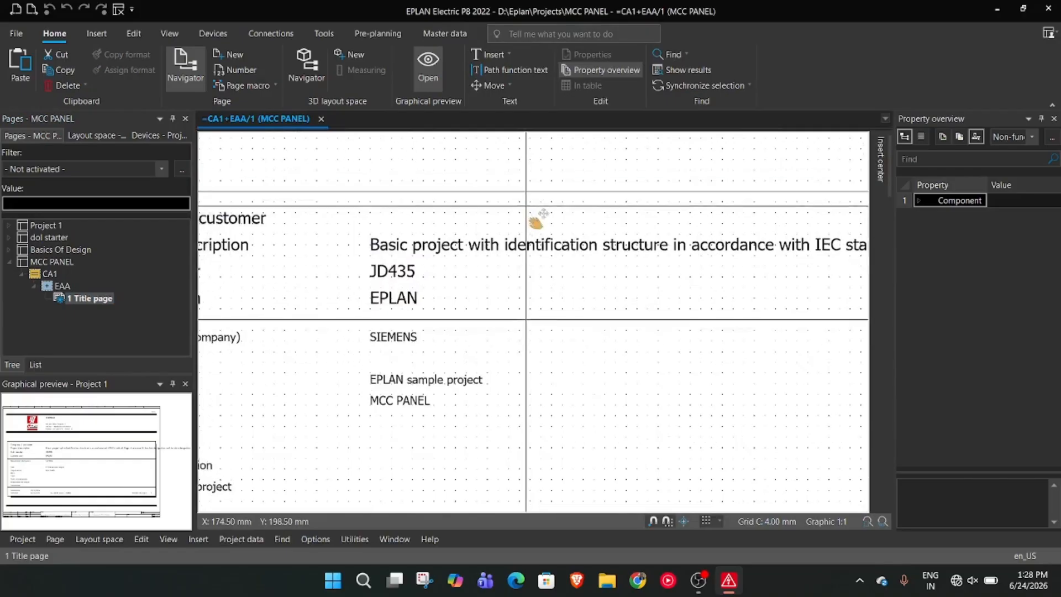
pyautogui.scroll(-1, 486, 452)
pyautogui.moveTo(486, 452); pyautogui.dragTo(264, 177, button='middle')
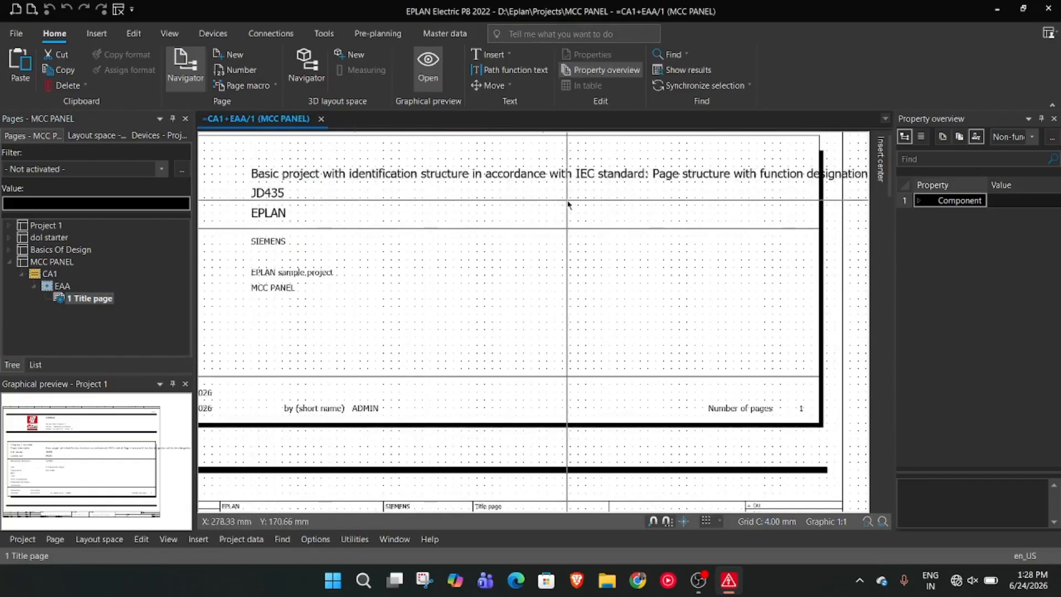
pyautogui.scroll(-2, 483, 231)
pyautogui.scroll(-2, 482, 231)
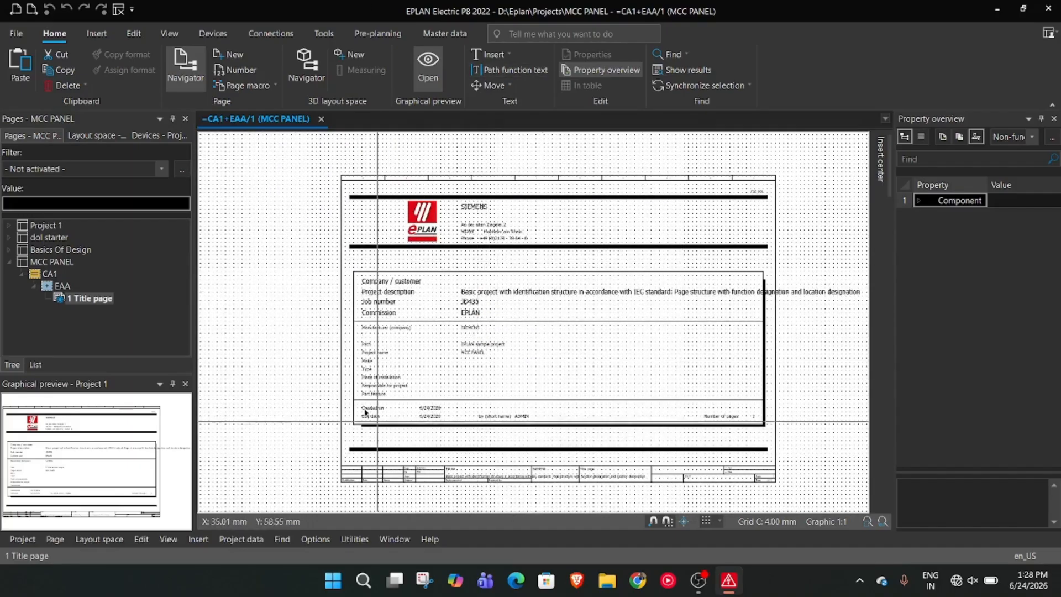
# Open the MCC PANEL project's properties and review the full property list down to the project description
pyautogui.click(22, 263)
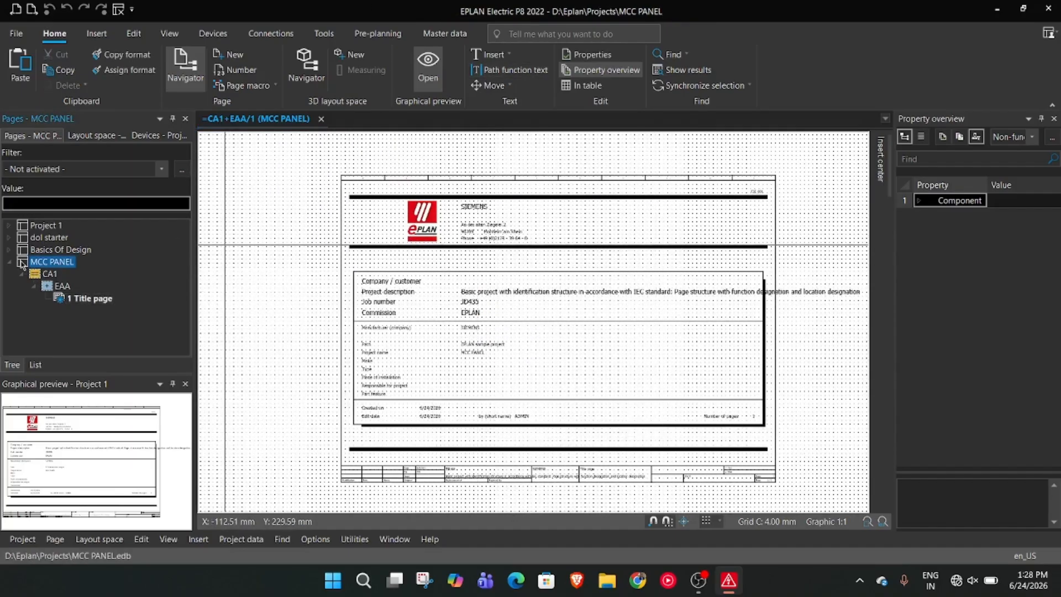
pyautogui.rightClick(22, 263)
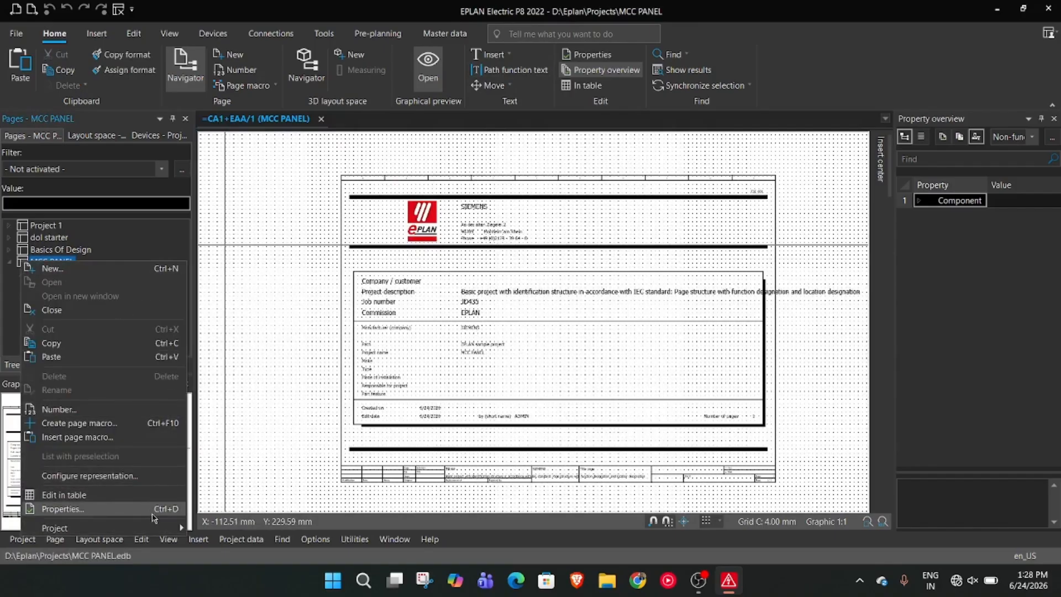
pyautogui.click(154, 508)
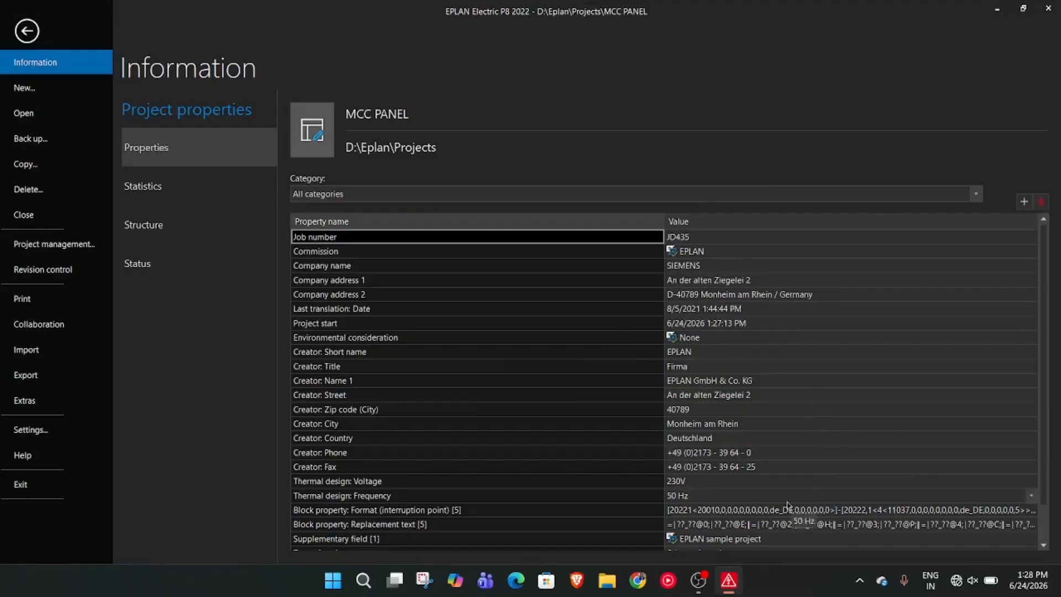
pyautogui.scroll(-1, 812, 513)
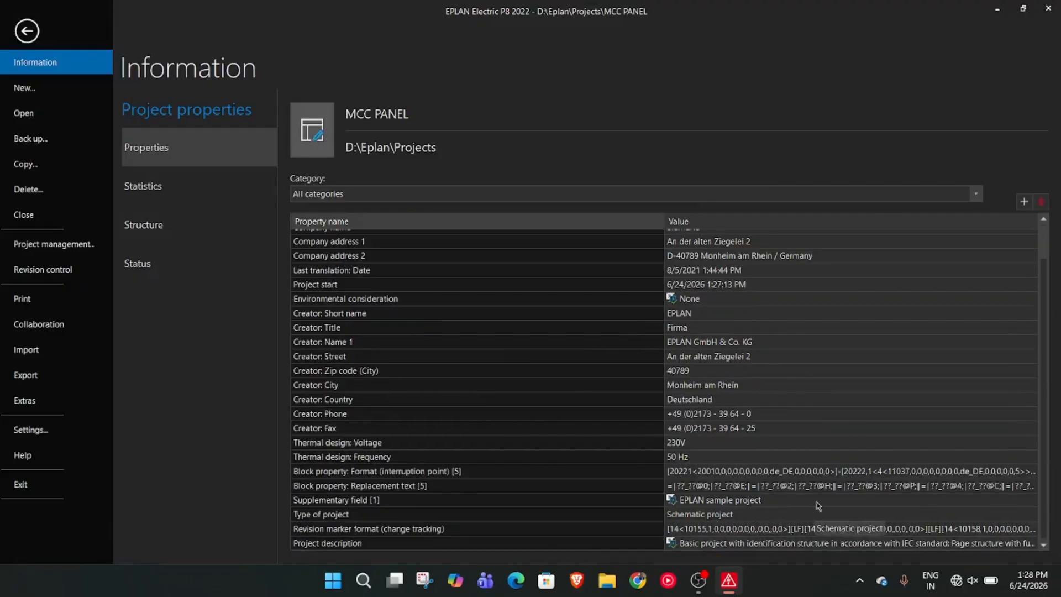
pyautogui.scroll(1, 717, 317)
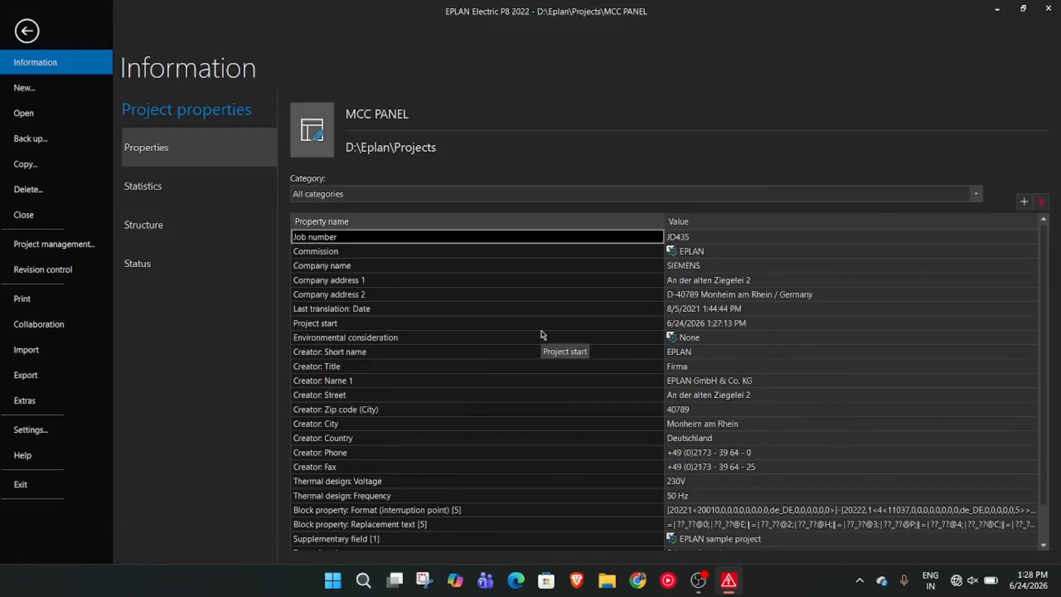
pyautogui.scroll(-1, 547, 337)
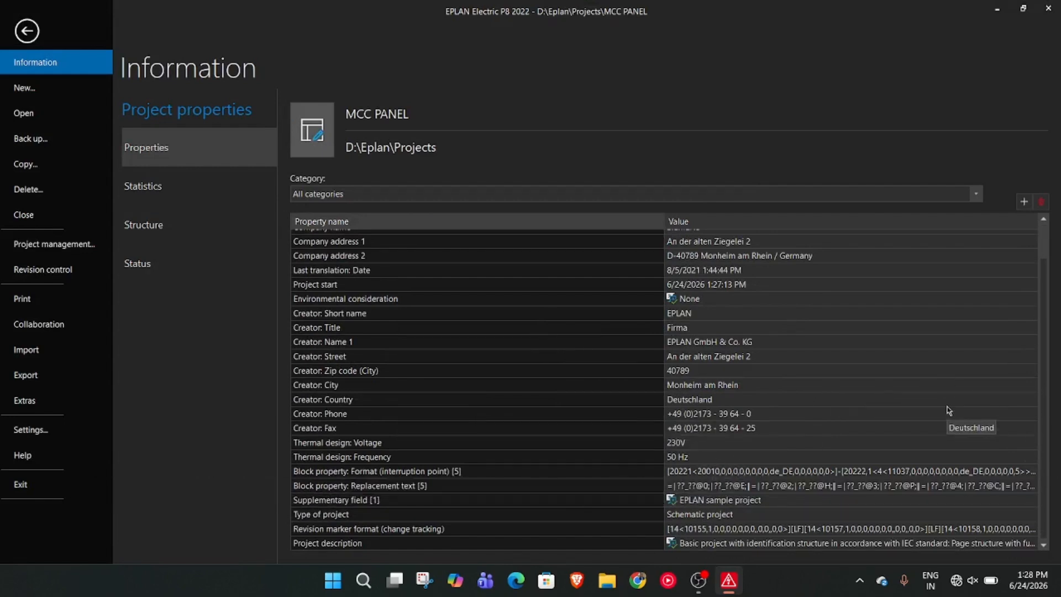
# Replace the project description in the MCC PANEL project properties with MCC PANEL
pyautogui.click(890, 544)
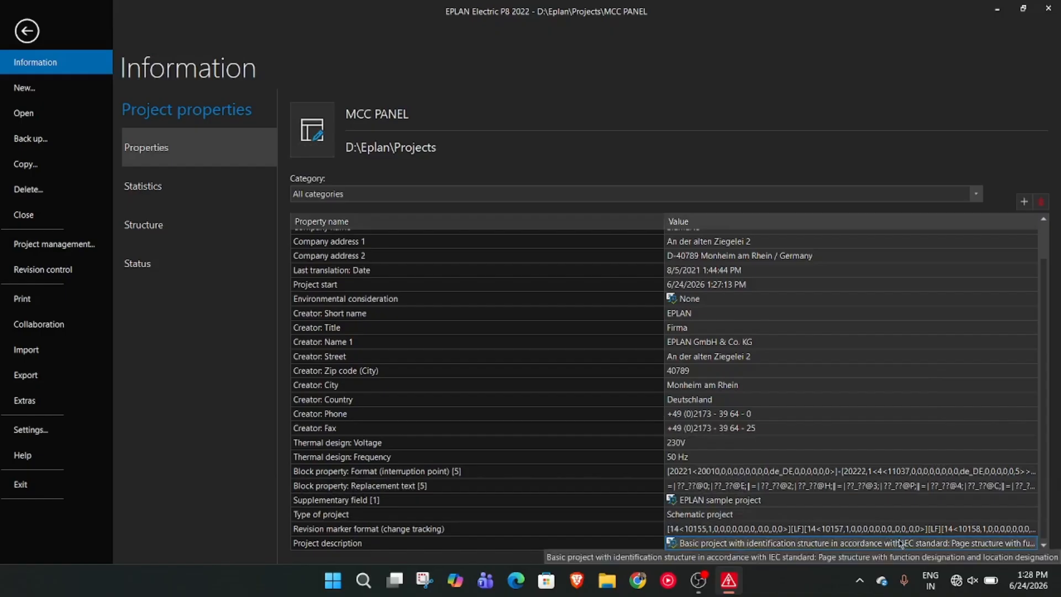
pyautogui.press('BackSpace')
pyautogui.write('MCC PANEL')
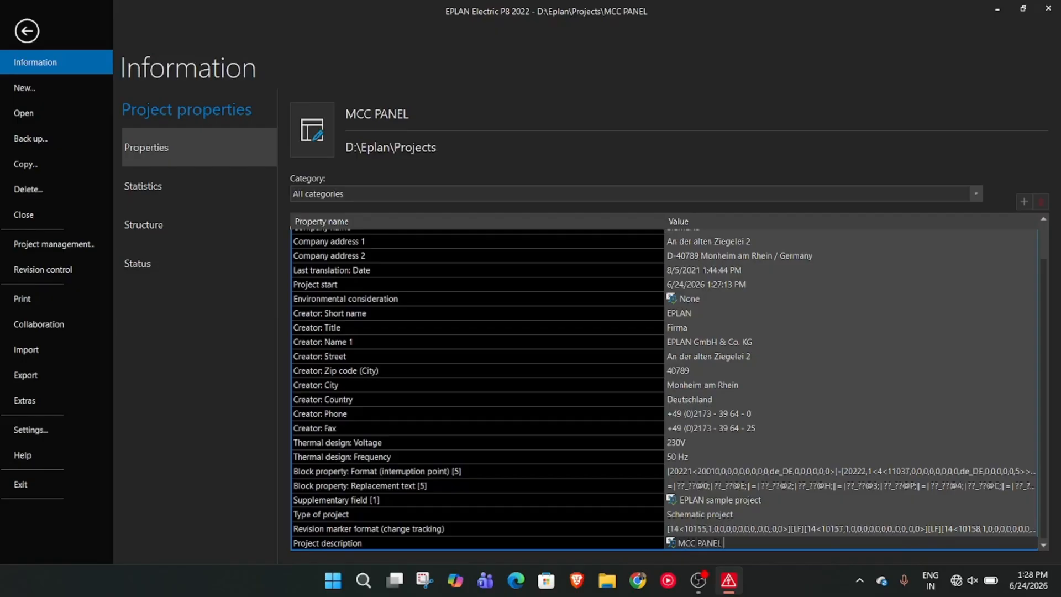
pyautogui.press('Return')
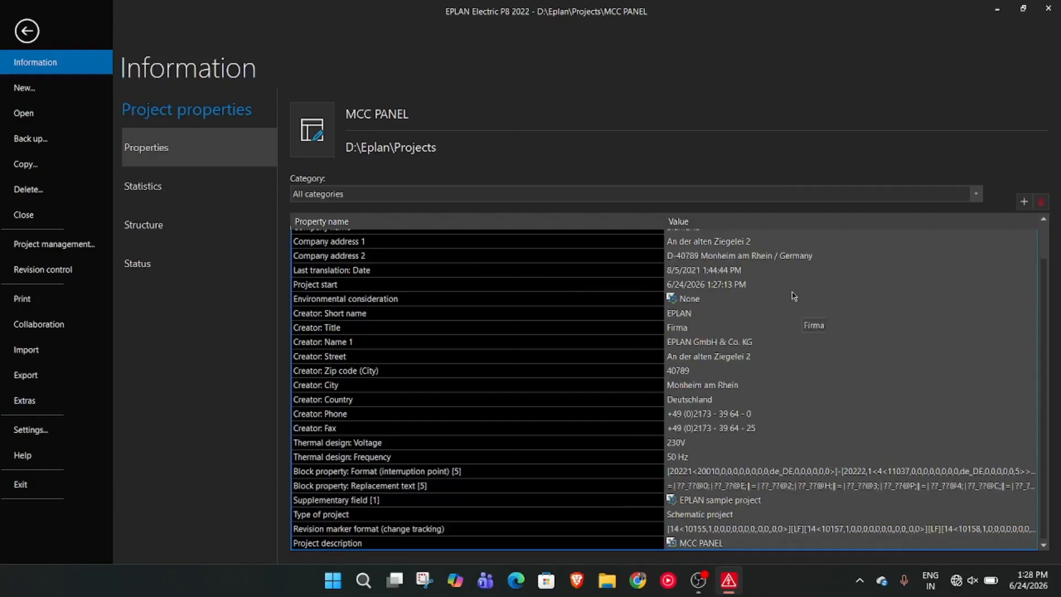
# Return to the title page and check the project description, job number and manufacturer entries
pyautogui.click(33, 37)
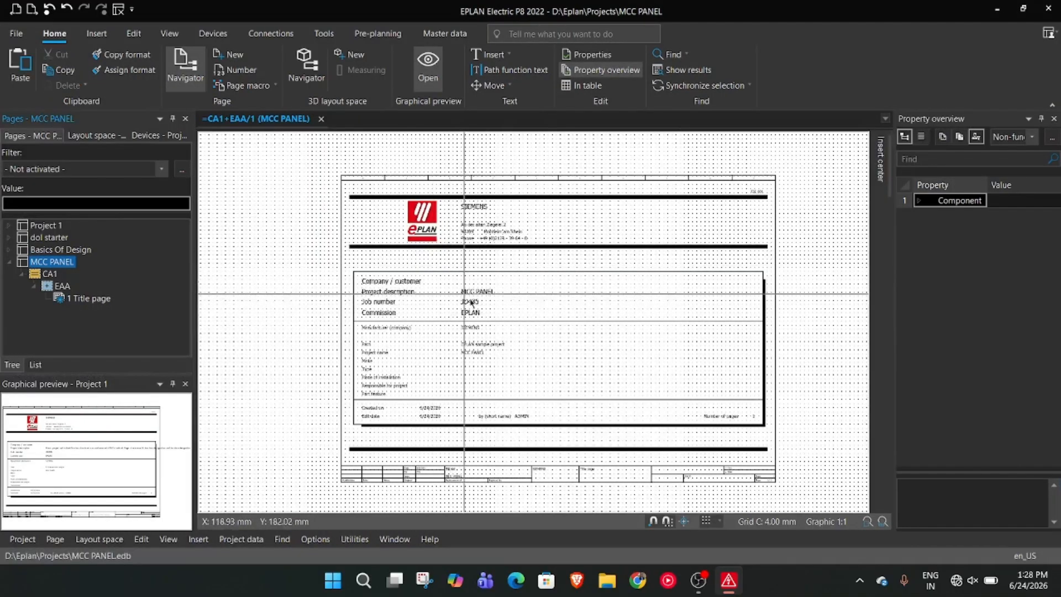
pyautogui.scroll(3, 502, 375)
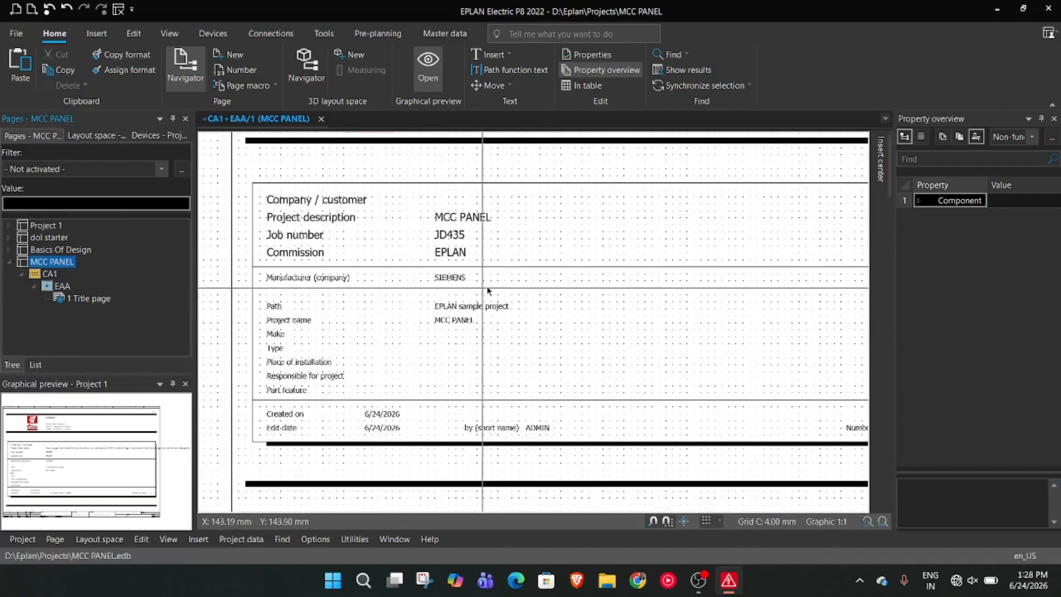
pyautogui.scroll(-2, 533, 299)
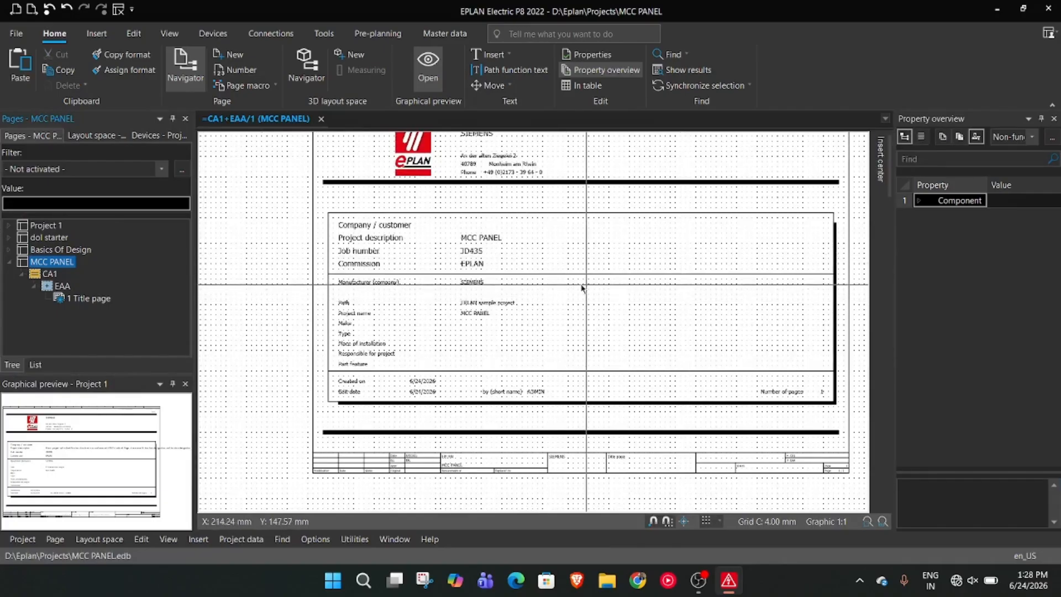
pyautogui.scroll(-2, 549, 284)
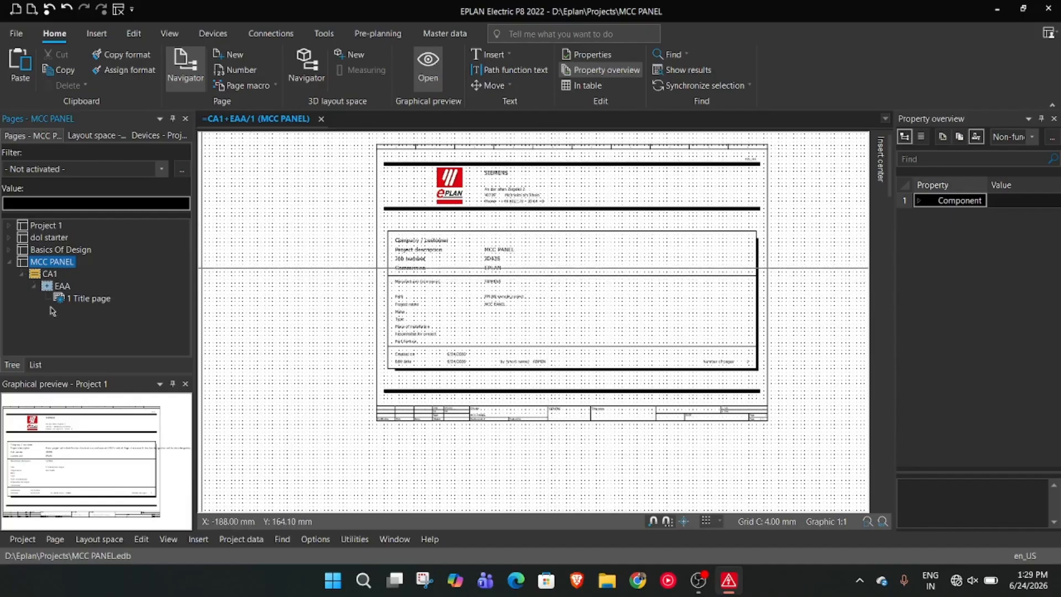
# Start a new page from the title page under EAA, with page type Graphic (I) and a 4.00 mm grid
pyautogui.click(83, 300)
pyautogui.rightClick(83, 300)
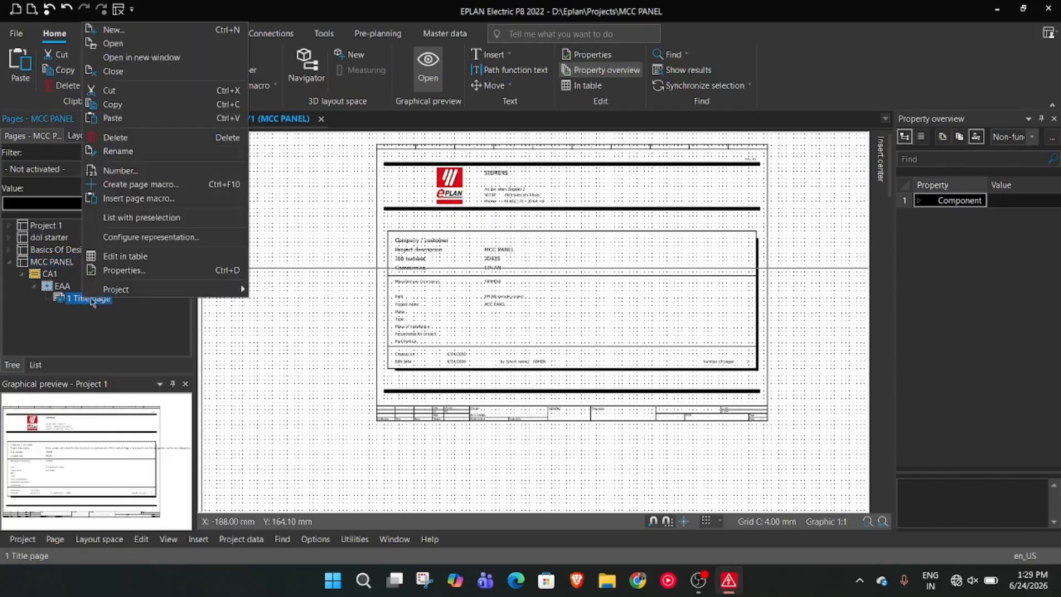
pyautogui.click(349, 152)
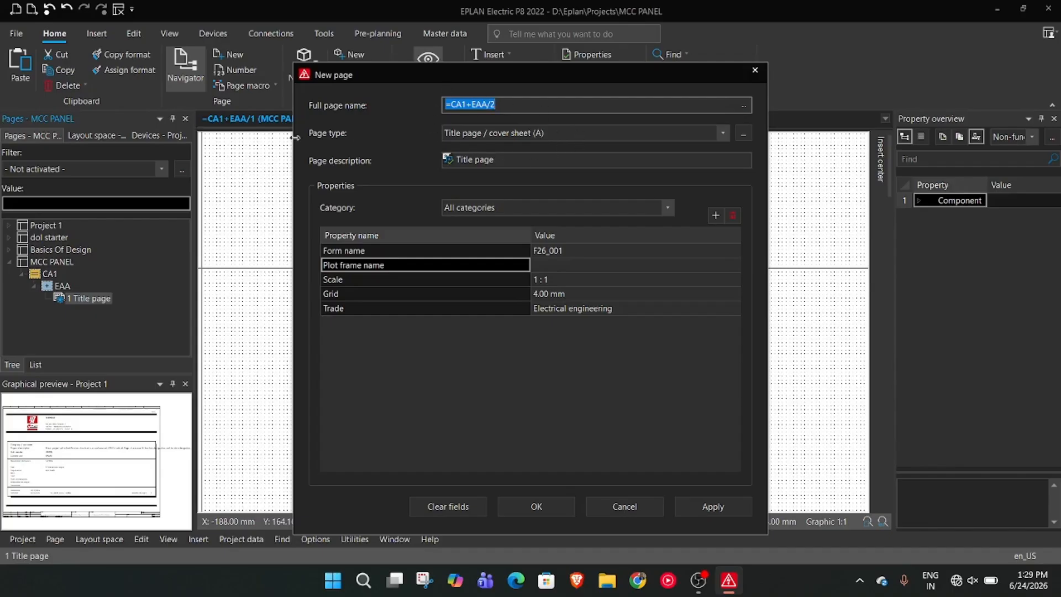
pyautogui.click(722, 133)
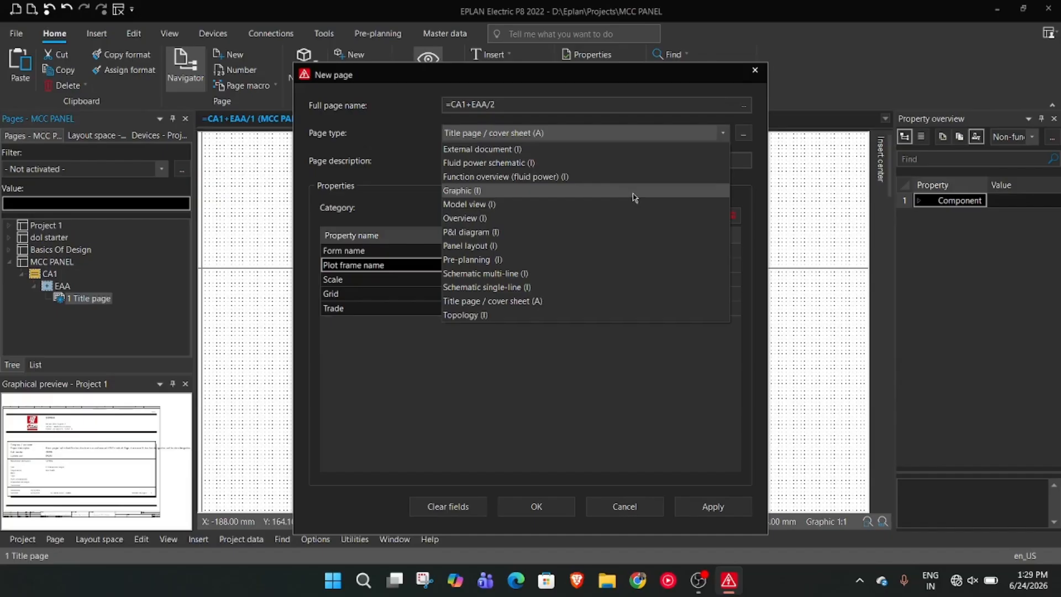
pyautogui.click(634, 191)
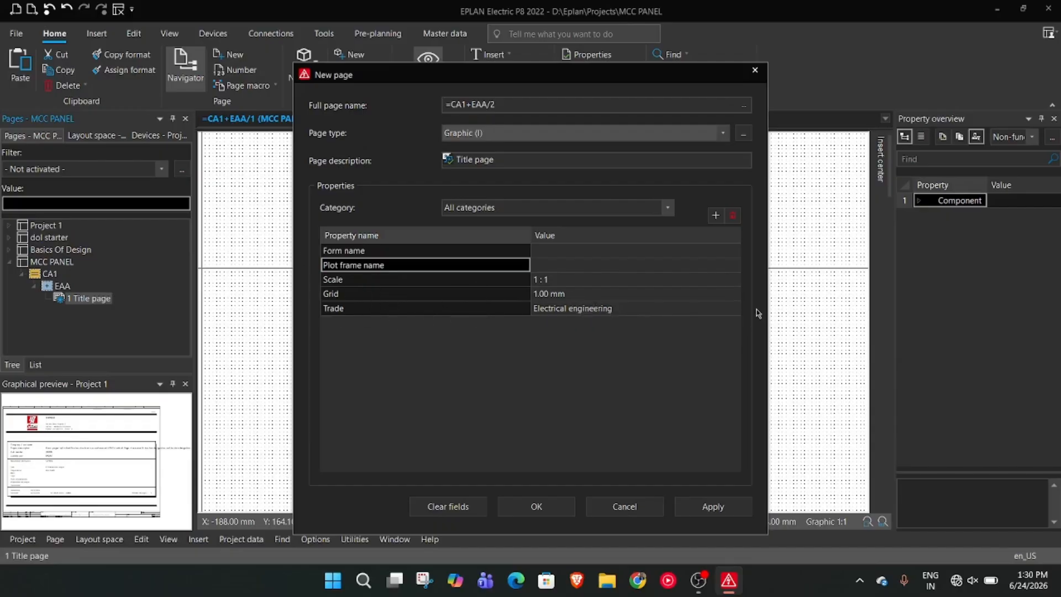
pyautogui.click(733, 294)
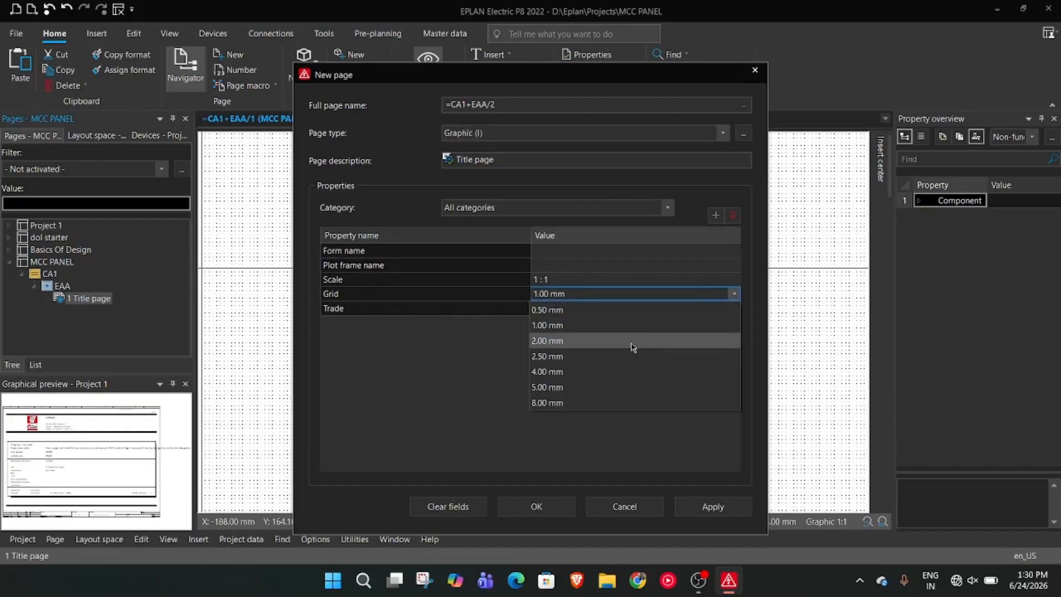
pyautogui.click(634, 372)
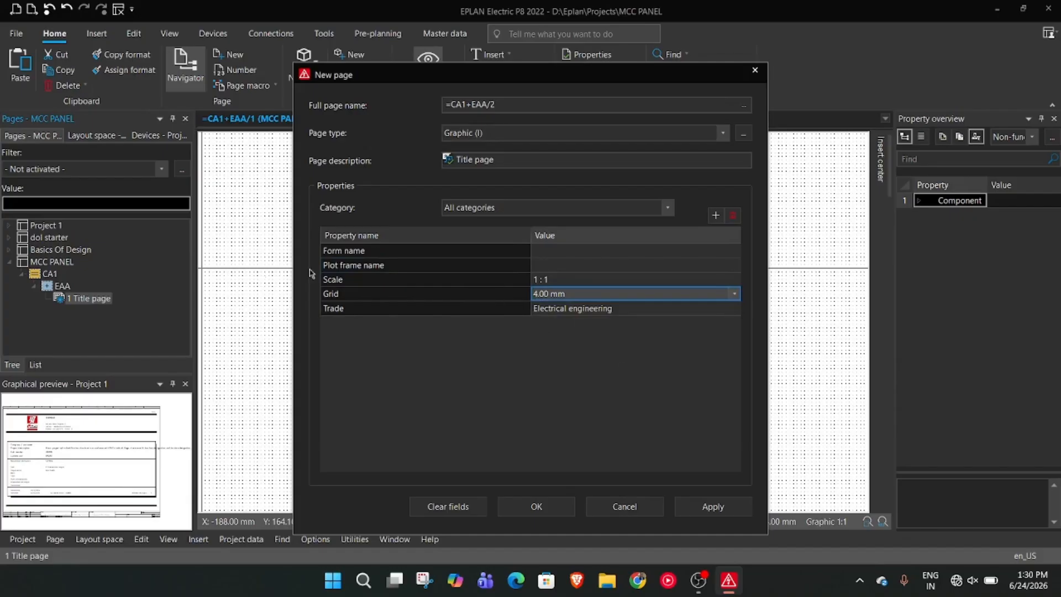
# Assign plot frame GB_A3_002 to the new page, then apply and accept the settings to create pages 2 and 3
pyautogui.click(408, 268)
pyautogui.click(614, 264)
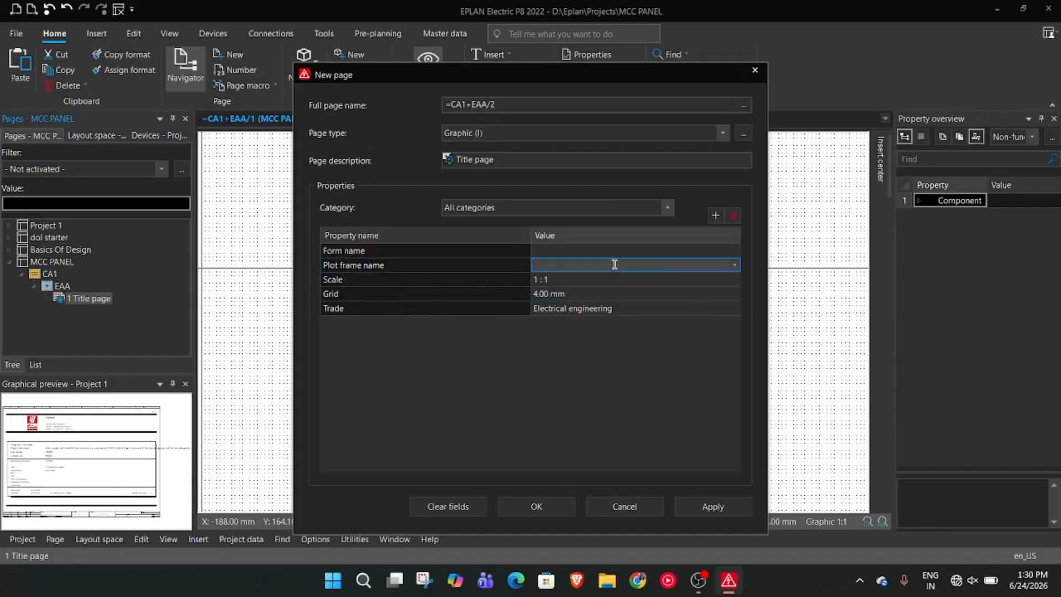
pyautogui.click(734, 265)
pyautogui.click(608, 311)
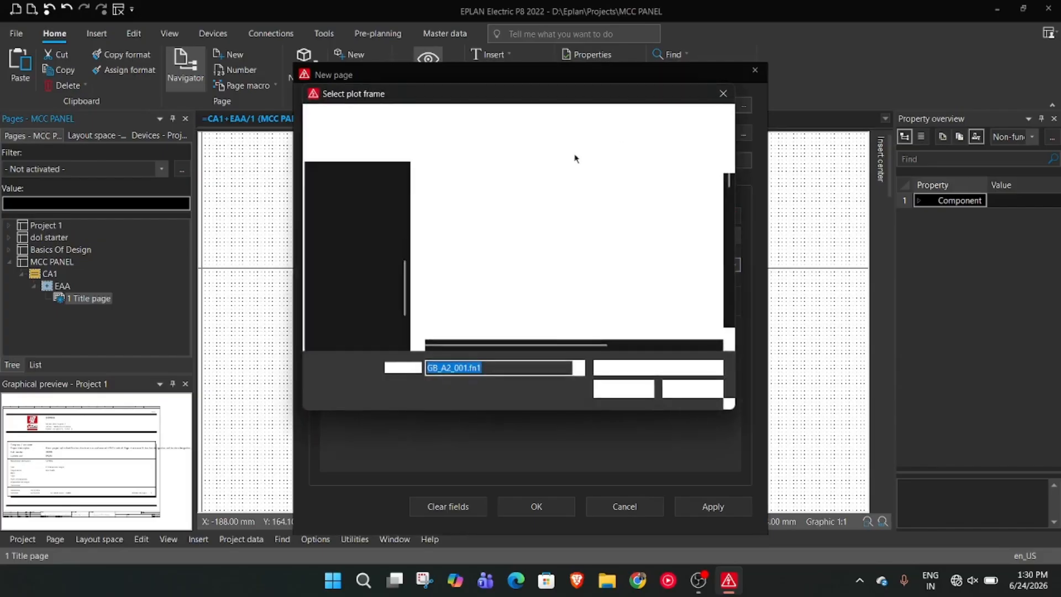
pyautogui.scroll(-15, 684, 269)
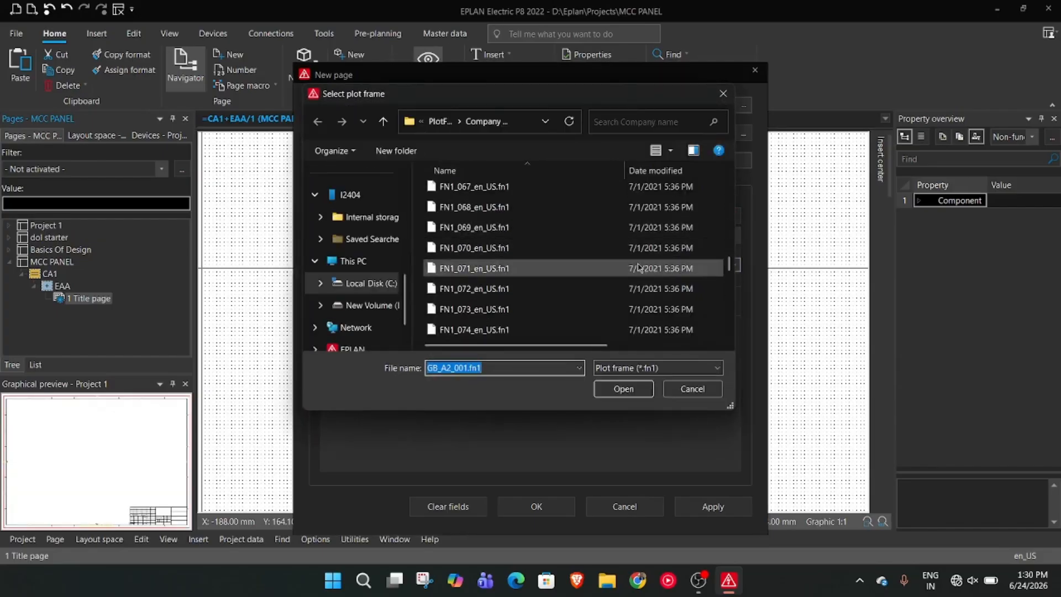
pyautogui.scroll(5, 517, 268)
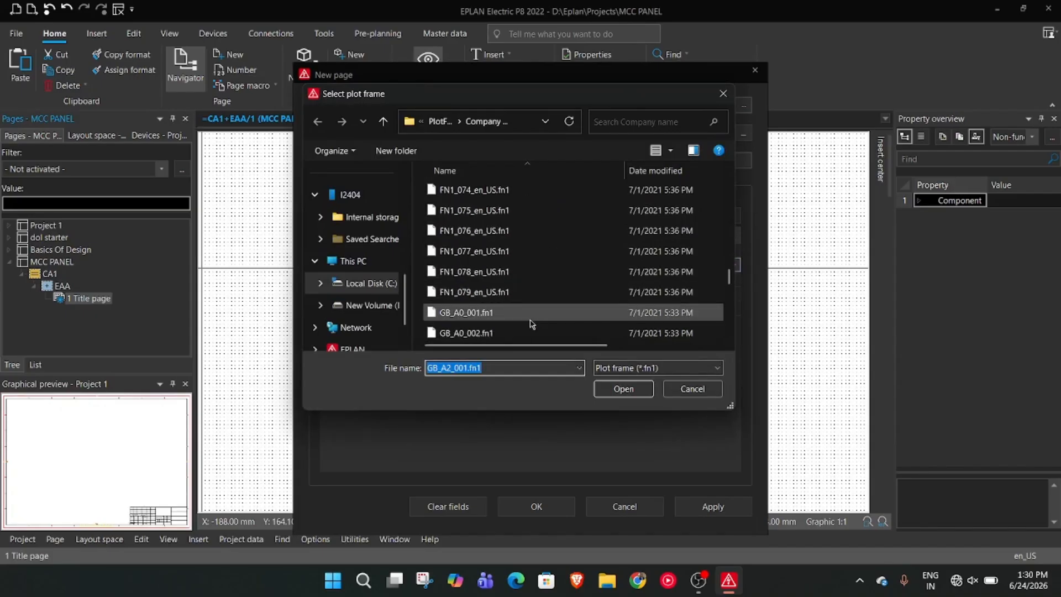
pyautogui.scroll(-2, 553, 306)
pyautogui.click(466, 289)
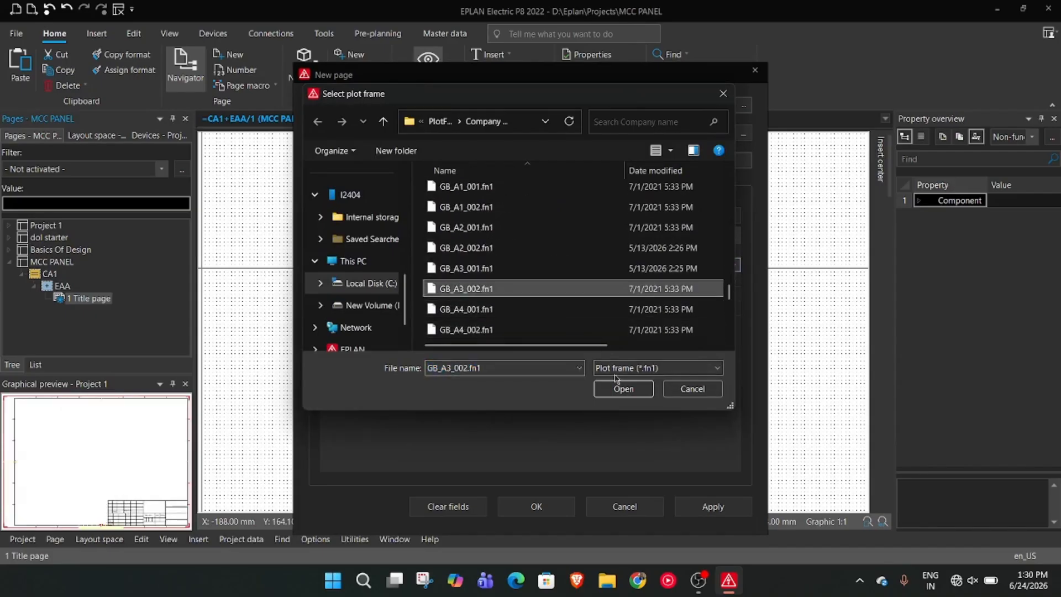
pyautogui.click(623, 388)
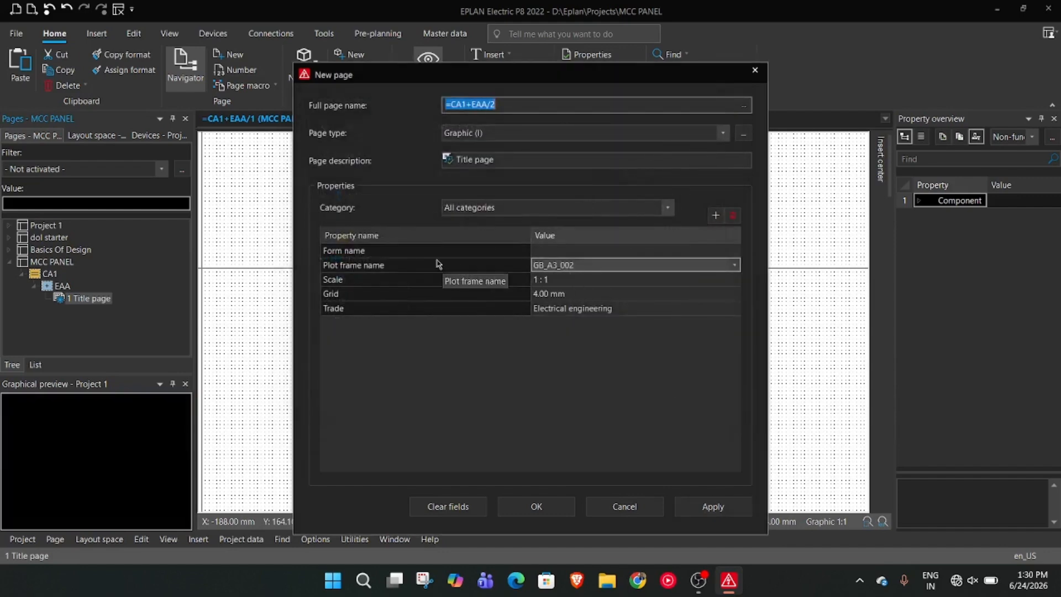
pyautogui.click(713, 506)
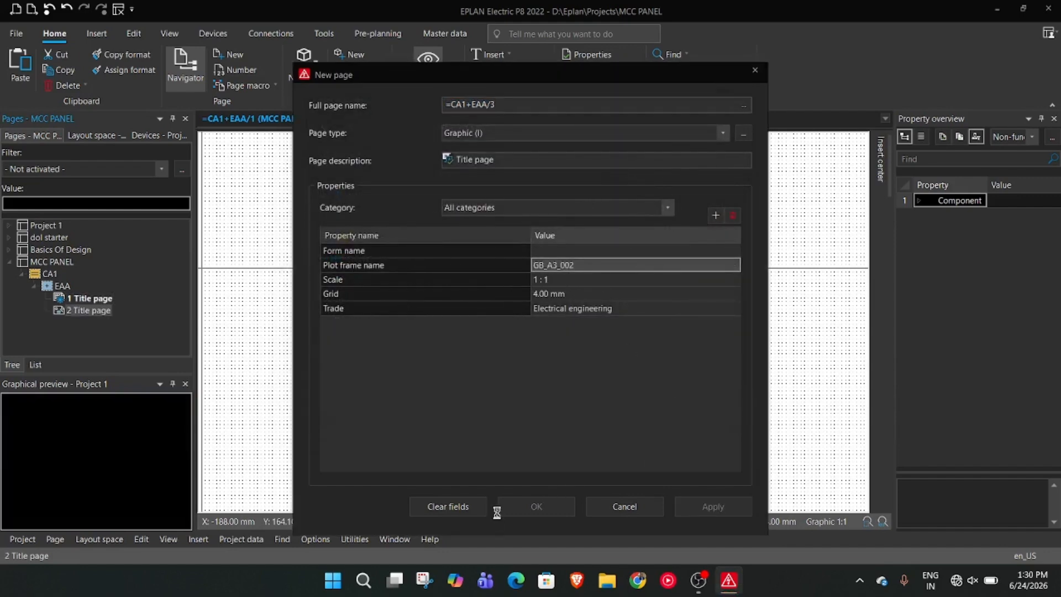
pyautogui.click(536, 506)
# Examine the plot frame and title block on page 2
pyautogui.scroll(5, 490, 445)
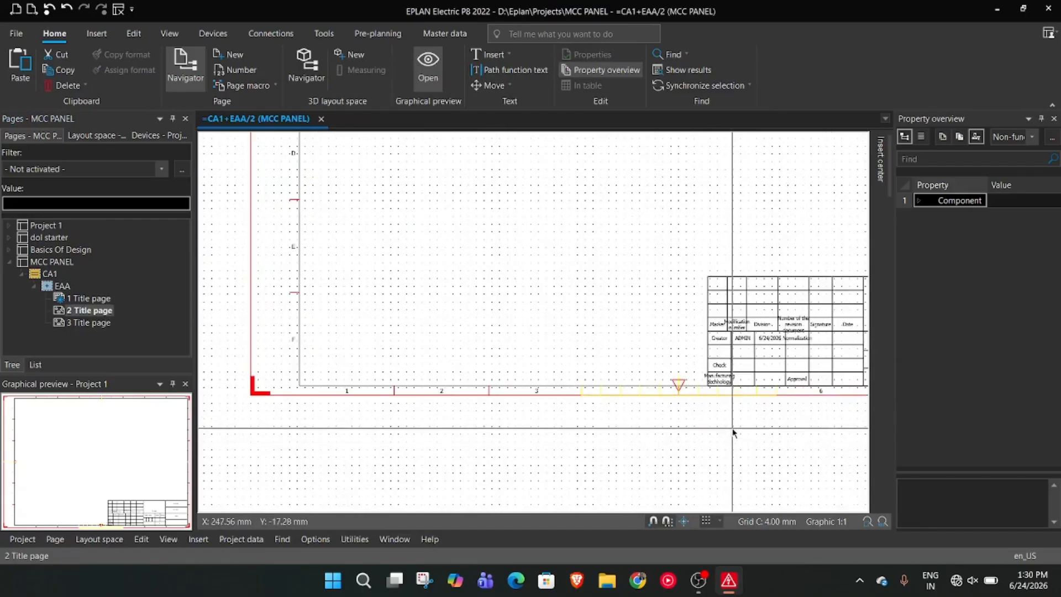
pyautogui.scroll(-6, 491, 360)
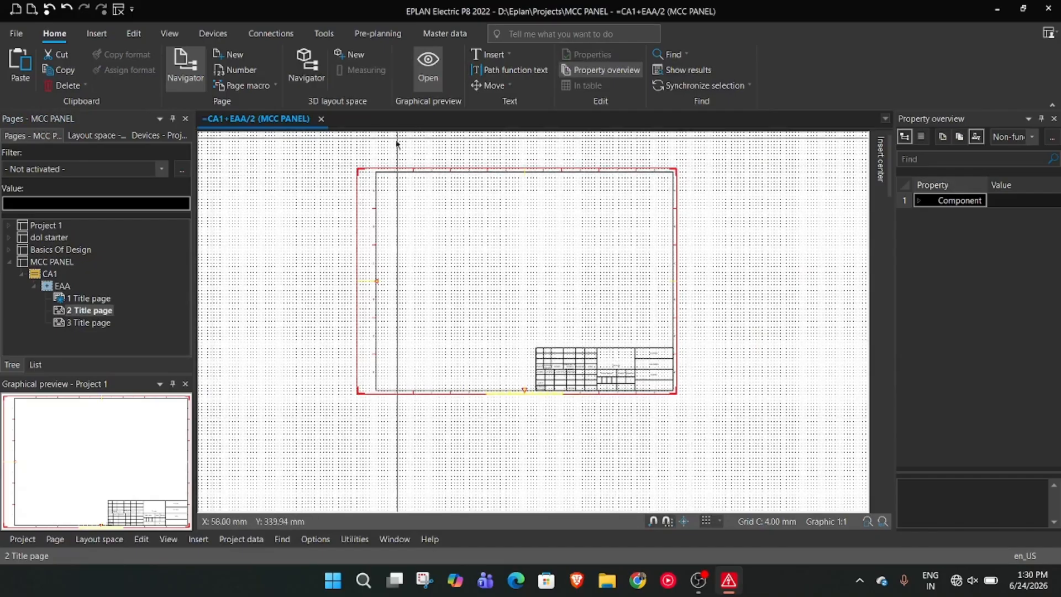
pyautogui.scroll(4, 661, 332)
pyautogui.scroll(1, 756, 452)
pyautogui.moveTo(754, 452); pyautogui.dragTo(773, 390, button='middle')
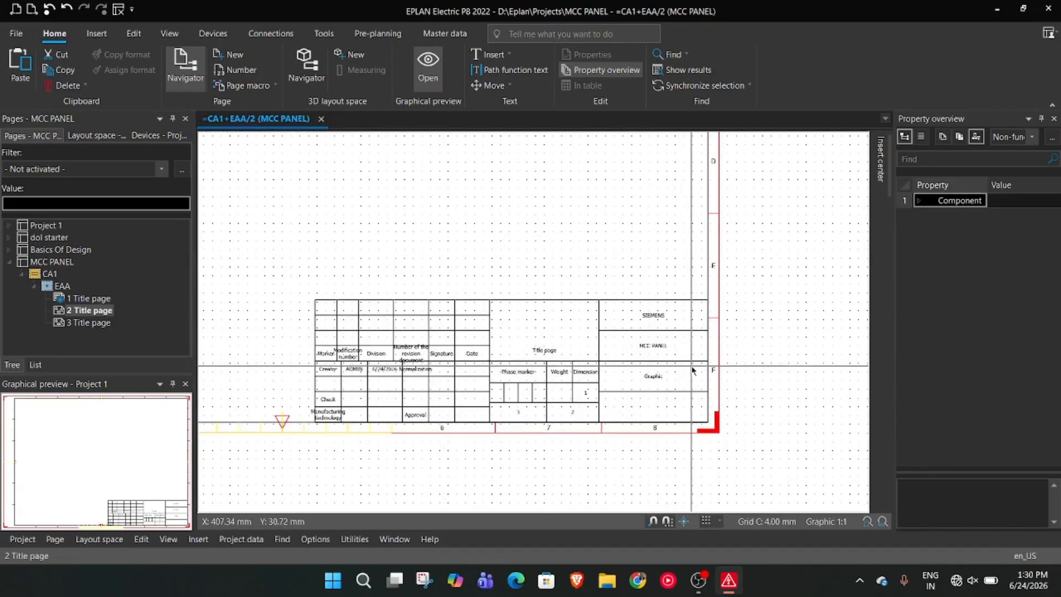
pyautogui.scroll(-5, 691, 368)
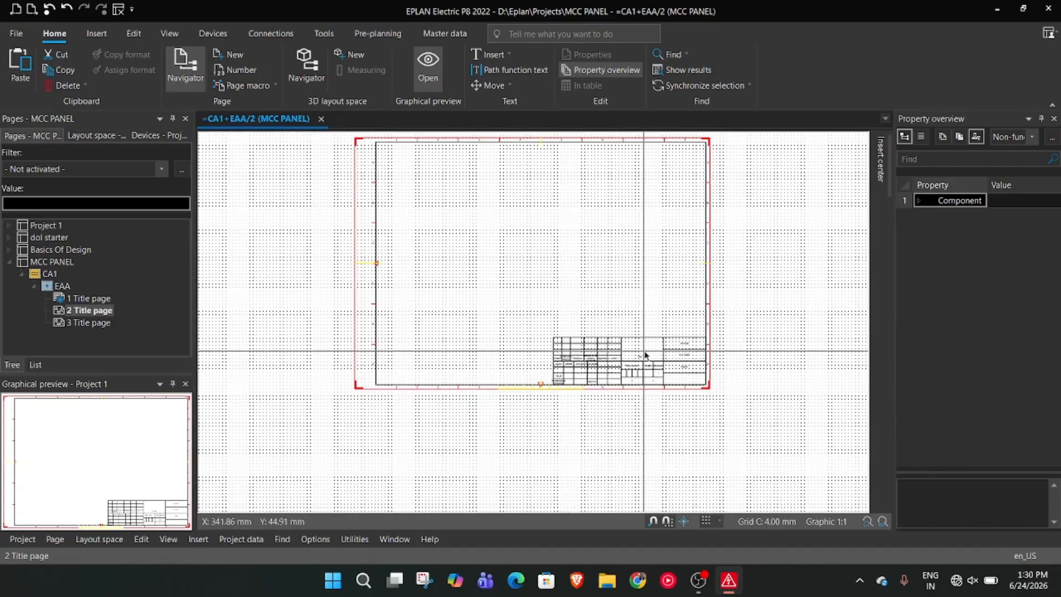
# Change the plot frame of page 2 to FN1_001 in its page properties
pyautogui.rightClick(69, 311)
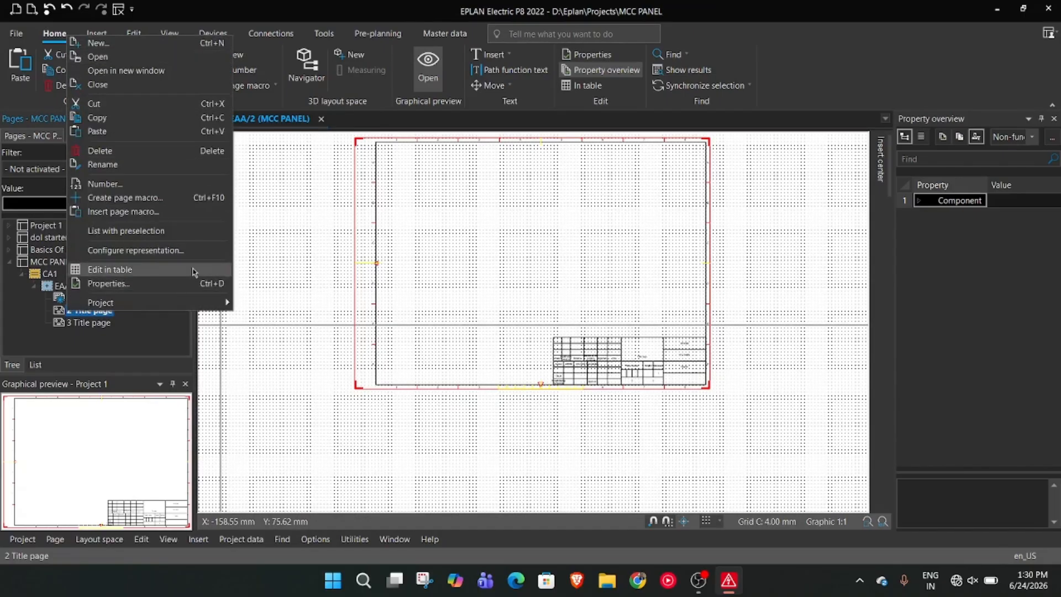
pyautogui.click(166, 284)
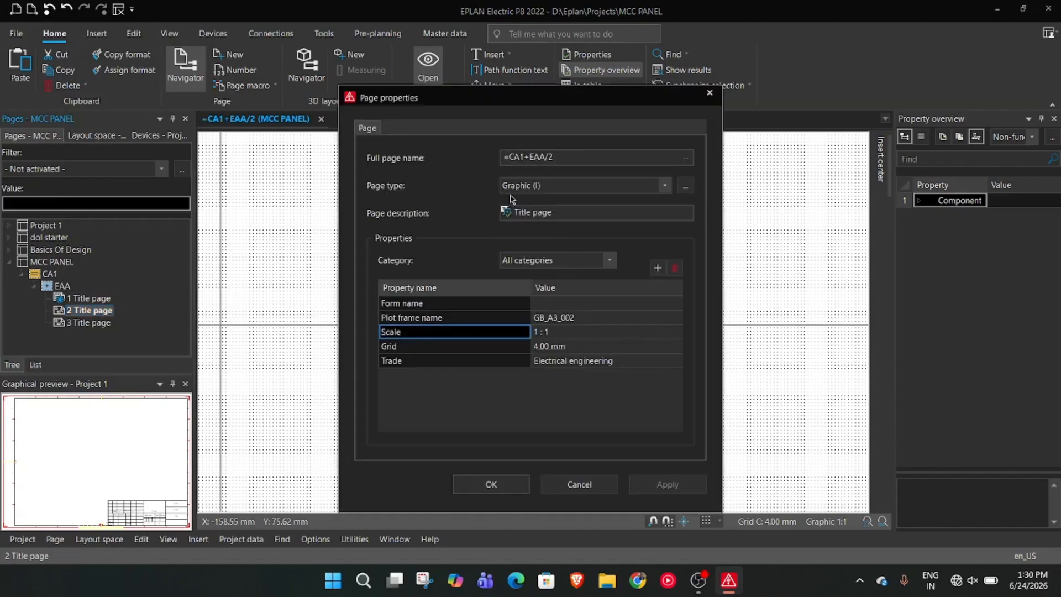
pyautogui.click(652, 318)
pyautogui.click(676, 318)
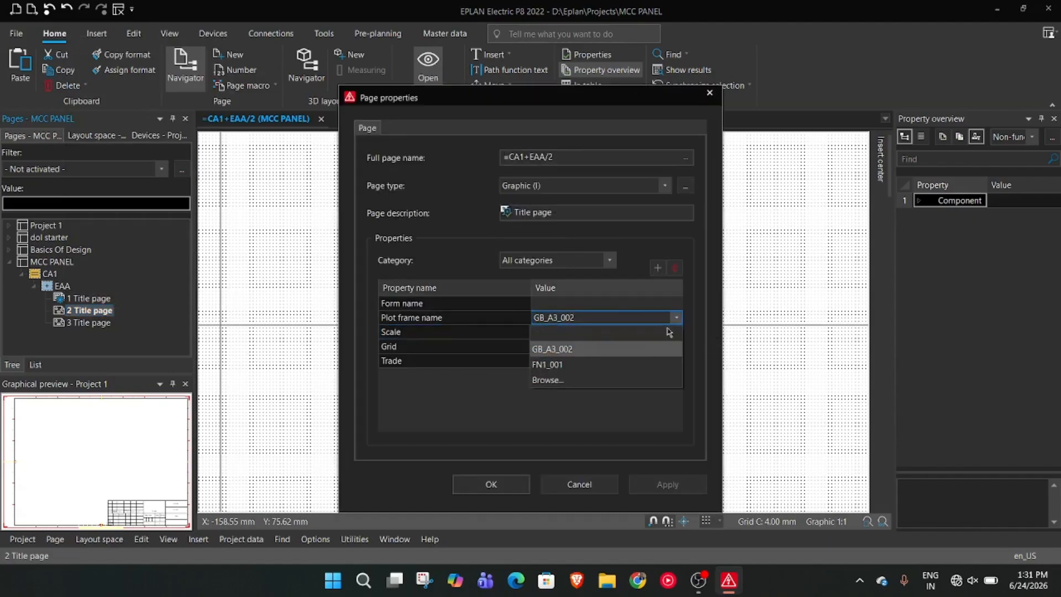
pyautogui.click(628, 371)
pyautogui.click(667, 484)
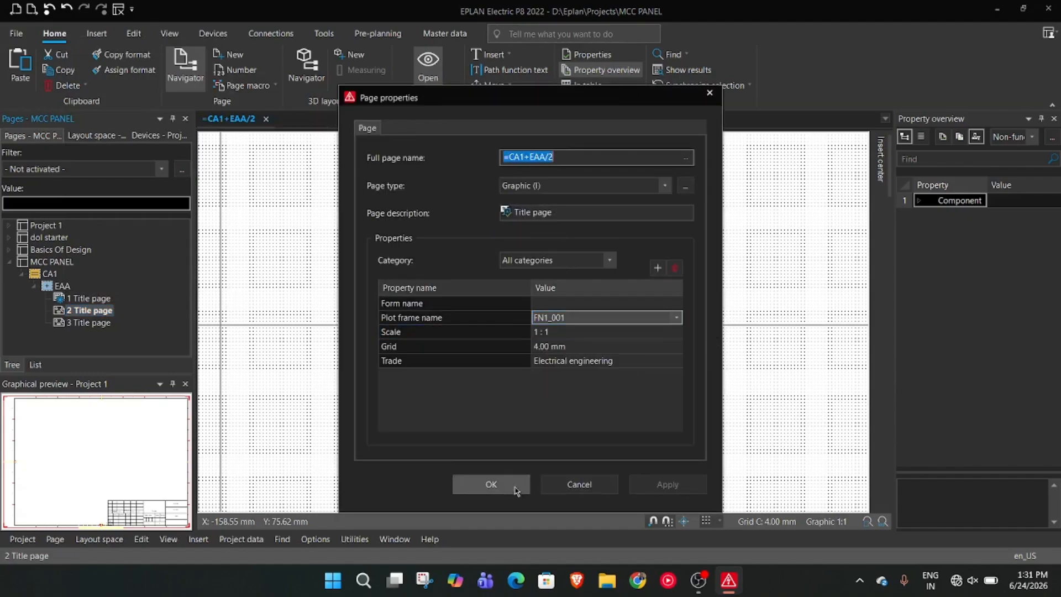
pyautogui.click(514, 484)
# Inspect the FN1_001 frame and its title block on page 2
pyautogui.scroll(2, 488, 418)
pyautogui.rightClick(488, 418)
pyautogui.click(402, 374)
pyautogui.scroll(2, 337, 338)
pyautogui.scroll(-3, 377, 341)
pyautogui.moveTo(655, 301)
pyautogui.mouseDown(button='middle')
pyautogui.moveTo(328, 417)
pyautogui.moveTo(313, 384)
pyautogui.mouseUp(button='middle')
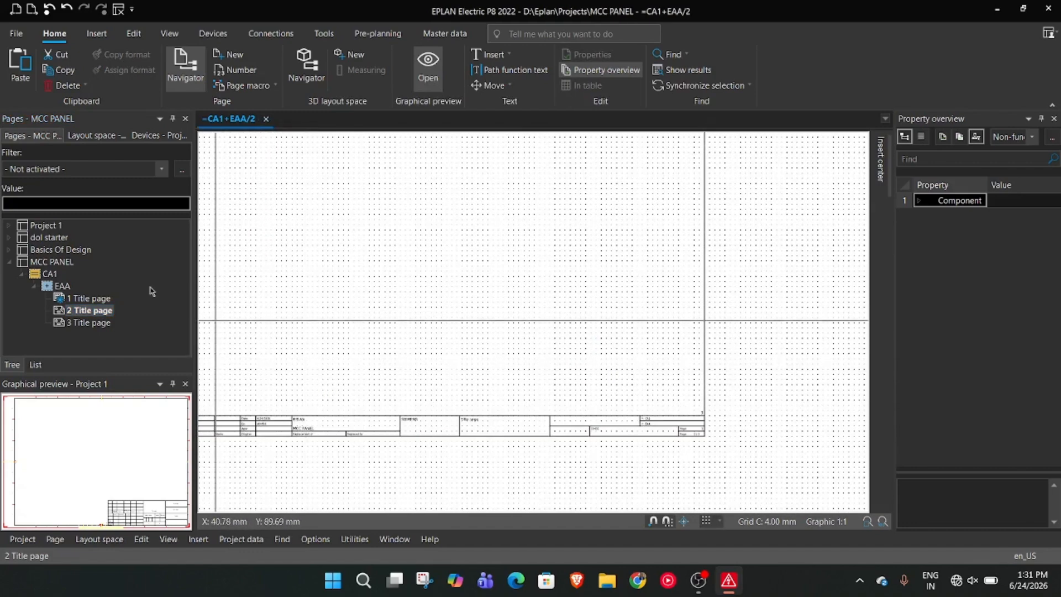
# Rename page 2 under EAA as 2 MCC PANEL
pyautogui.click(99, 310)
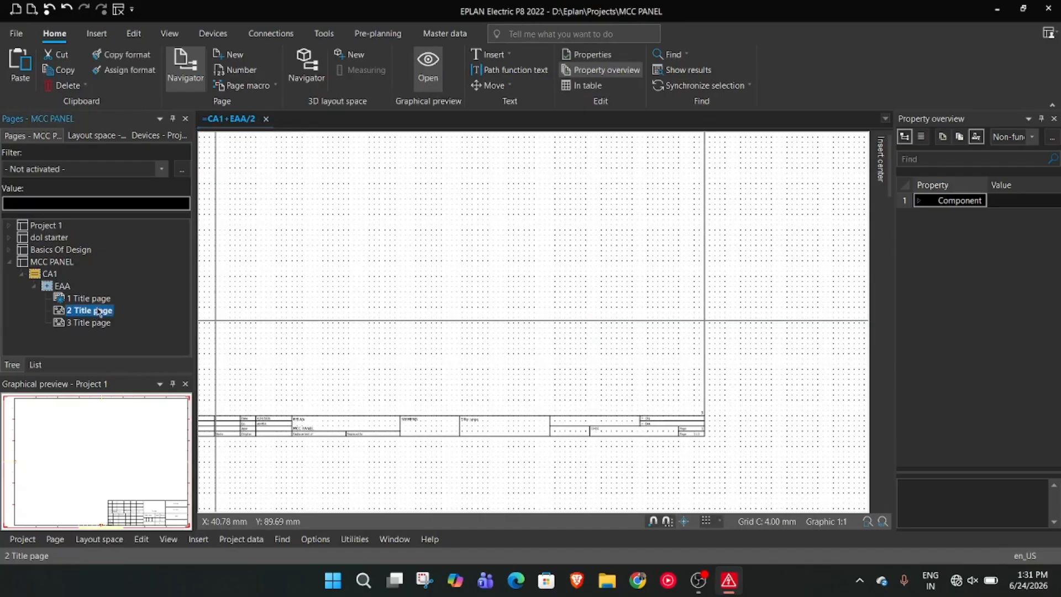
pyautogui.rightClick(98, 312)
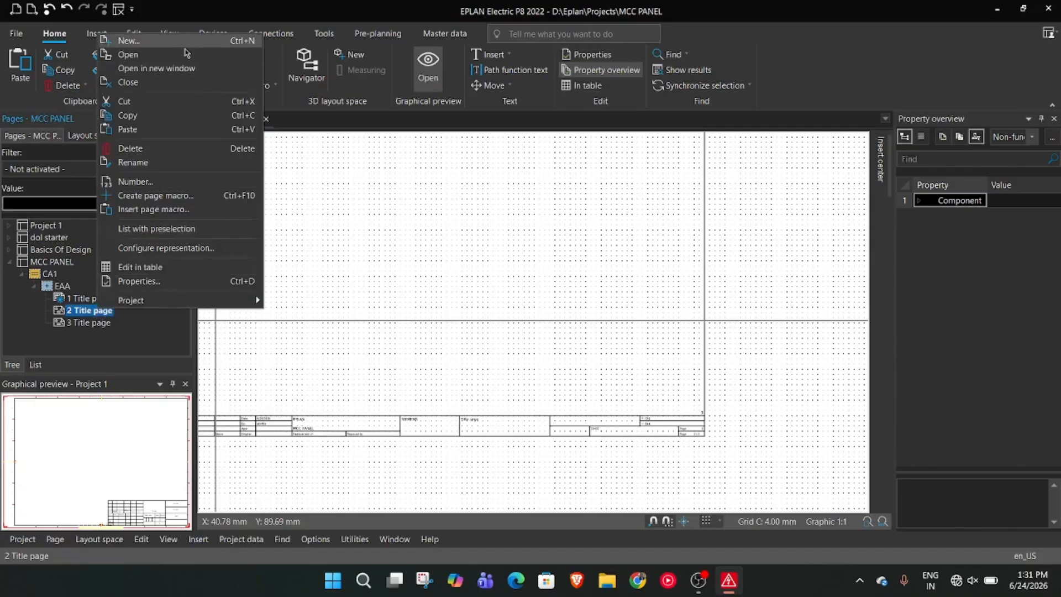
pyautogui.click(208, 162)
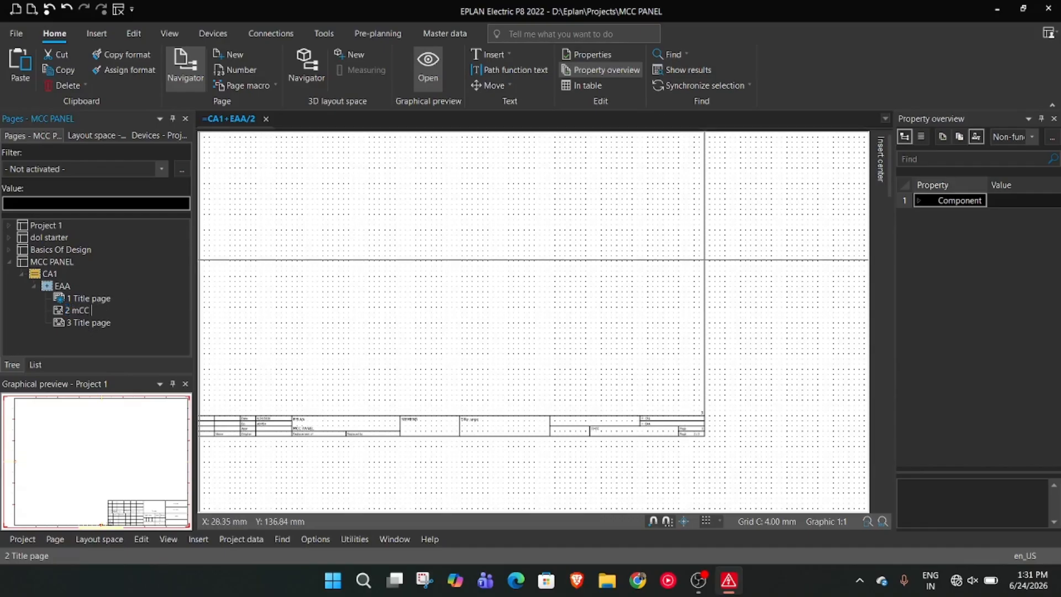
pyautogui.press('BackSpace')
pyautogui.press('BackSpace')
pyautogui.write('CC PANEL')
pyautogui.press('Return')
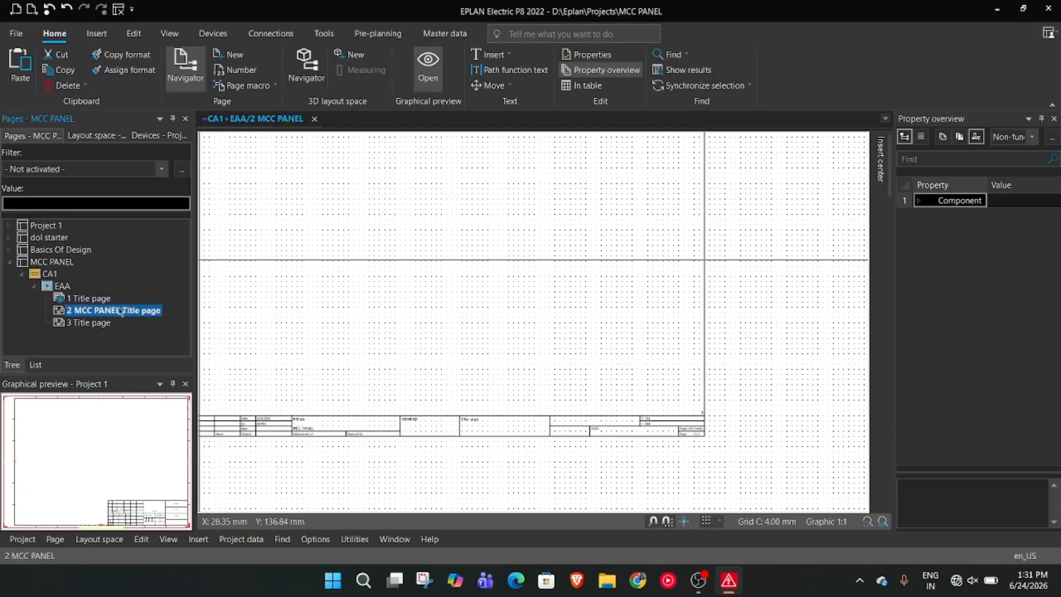
# Open the page properties of the renamed page 2, review its full page name and accept them
pyautogui.rightClick(55, 313)
pyautogui.click(148, 282)
pyautogui.click(611, 158)
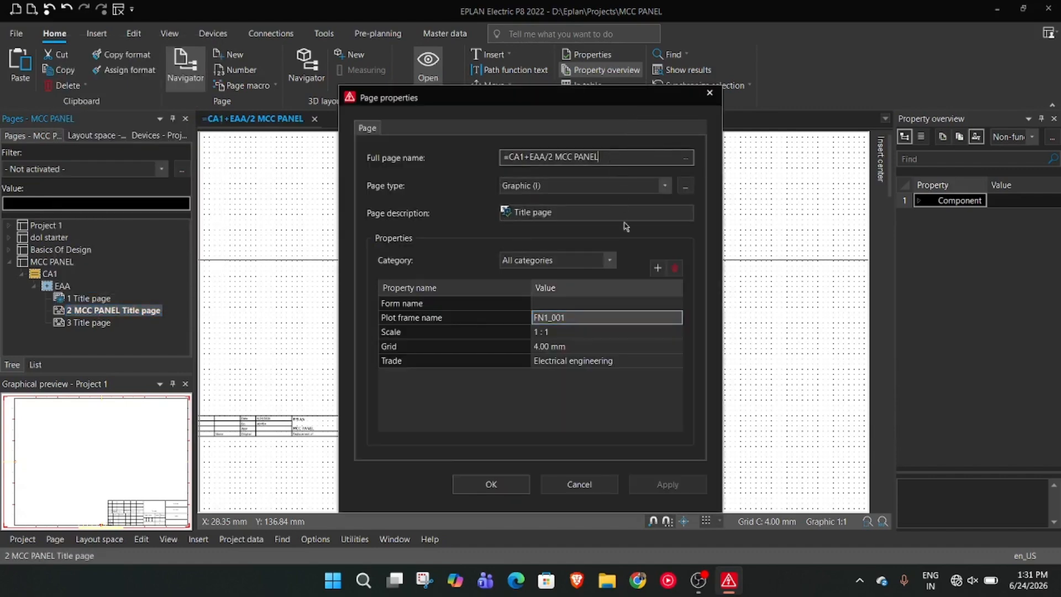
pyautogui.click(495, 485)
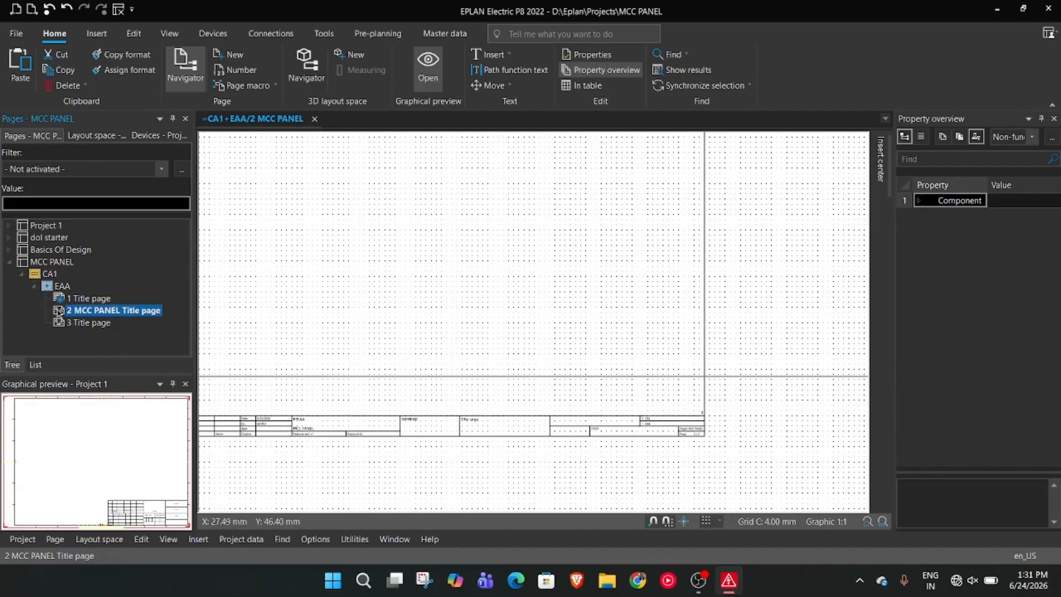
# Delete the page 2 MCC PANEL Title page under EAA
pyautogui.press('Delete')
pyautogui.click(474, 302)
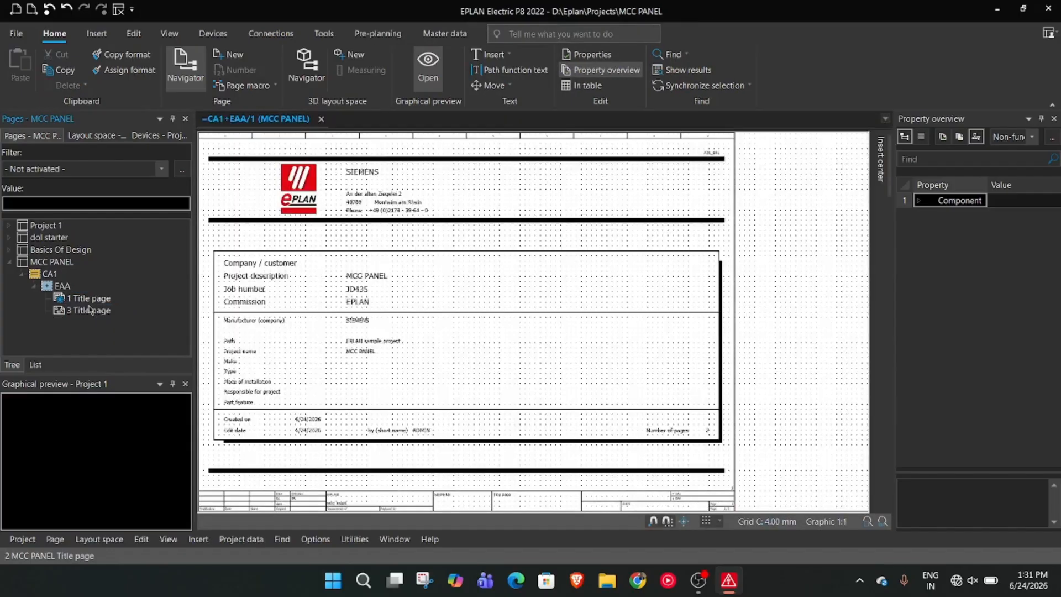
# In the page properties of page 3, replace the page description with MCC PANEL
pyautogui.click(90, 310)
pyautogui.rightClick(90, 310)
pyautogui.click(116, 287)
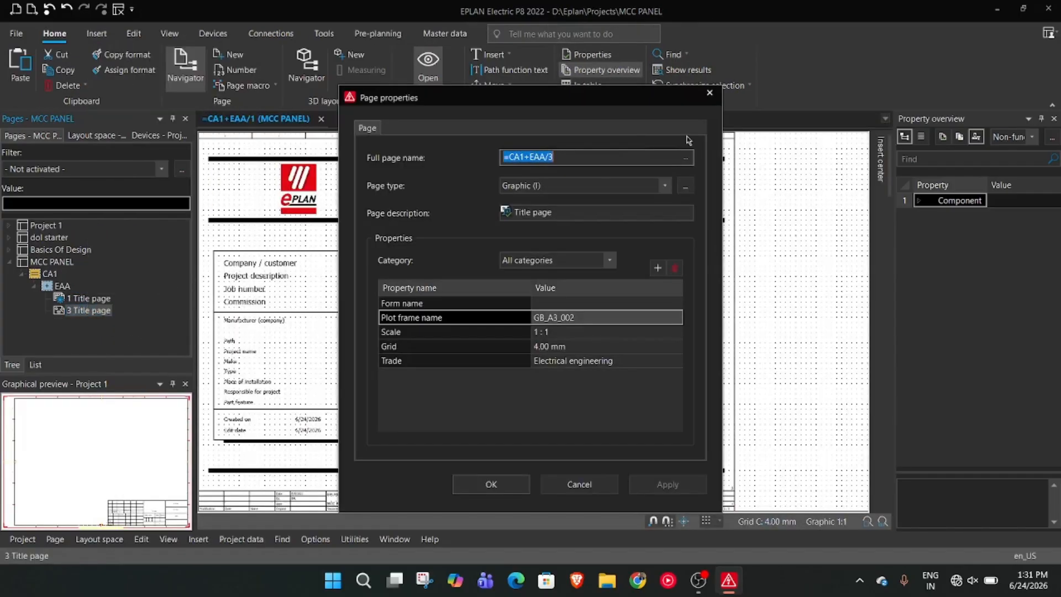
pyautogui.click(590, 160)
pyautogui.write('MCC PANE')
pyautogui.click(602, 212)
pyautogui.moveTo(606, 157); pyautogui.dragTo(554, 162)
pyautogui.hotkey('ctrl', 'x')
pyautogui.click(574, 216)
pyautogui.hotkey('ctrl', 'a')
pyautogui.hotkey('ctrl', 'v')
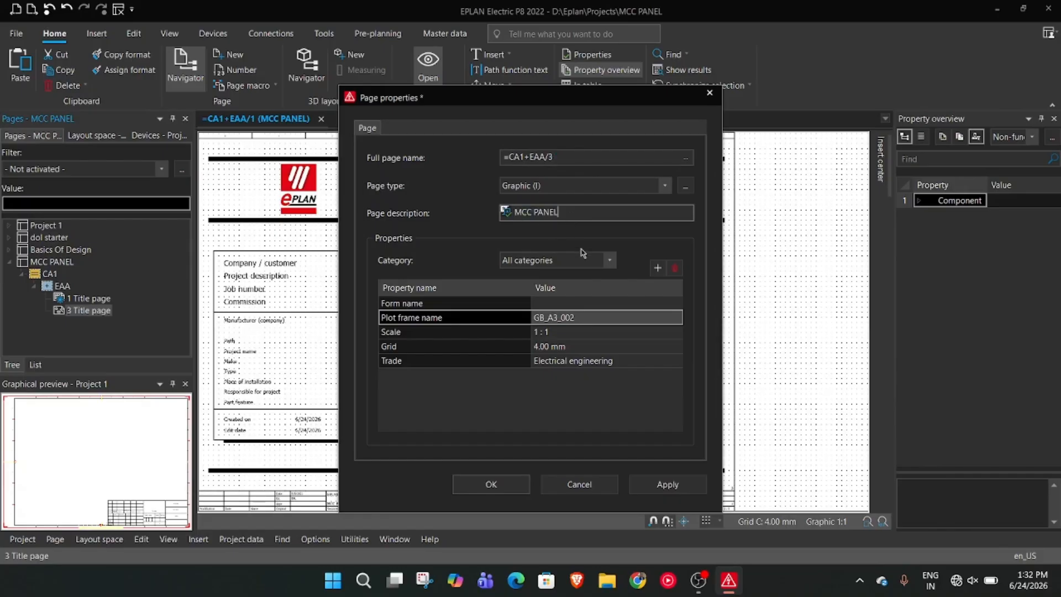
# Change the full page name to =CA1+EAA/2 and accept the page properties
pyautogui.click(584, 157)
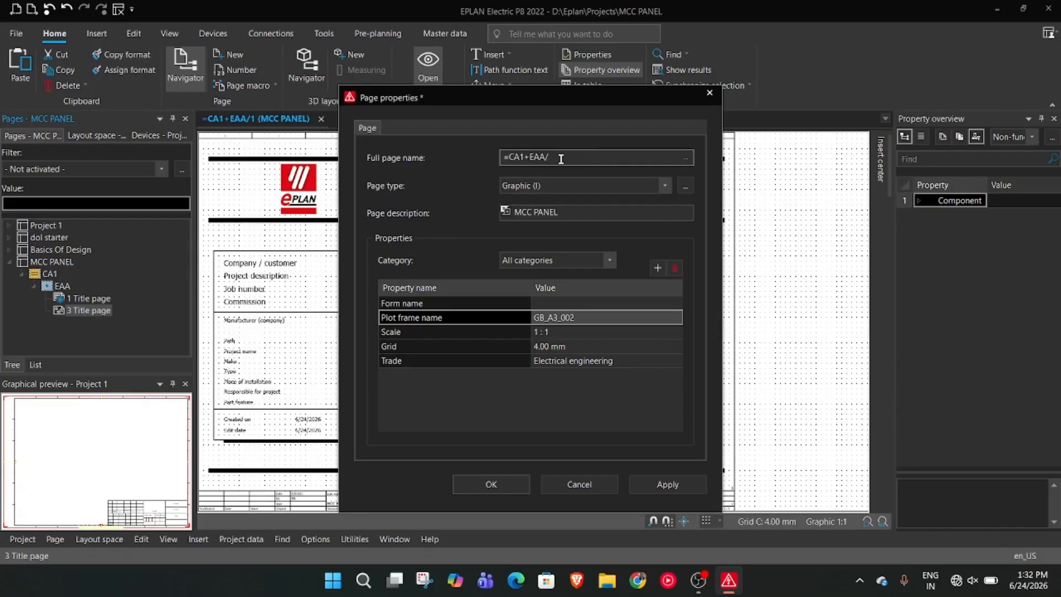
pyautogui.write('2')
pyautogui.click(491, 484)
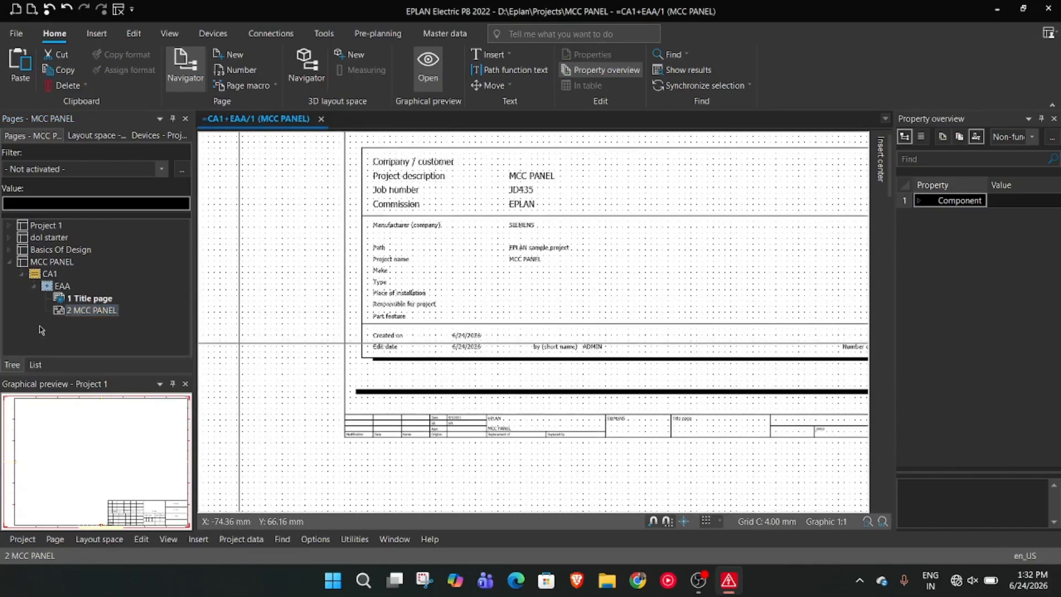
# Open page 2 MCC PANEL and change its plot frame to FN1_001 in its page properties
pyautogui.doubleClick(83, 310)
pyautogui.scroll(-5, 595, 297)
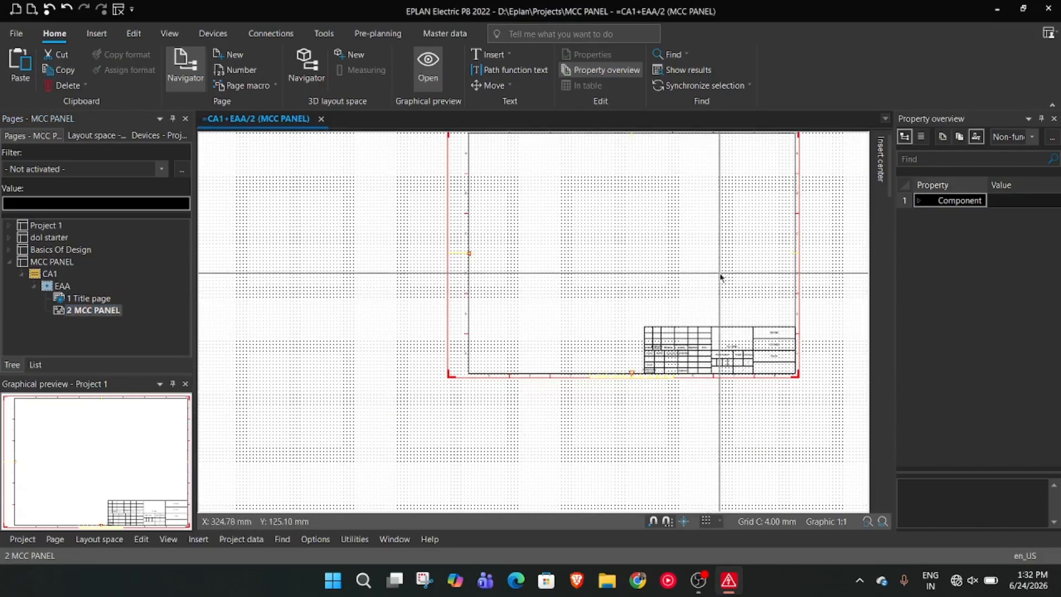
pyautogui.scroll(2, 445, 363)
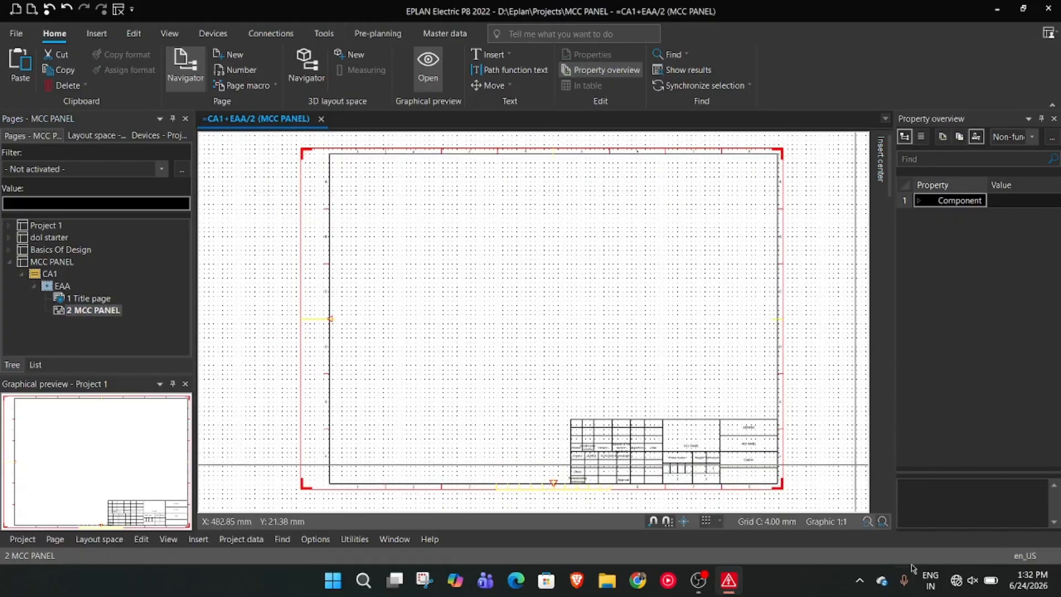
pyautogui.rightClick(124, 314)
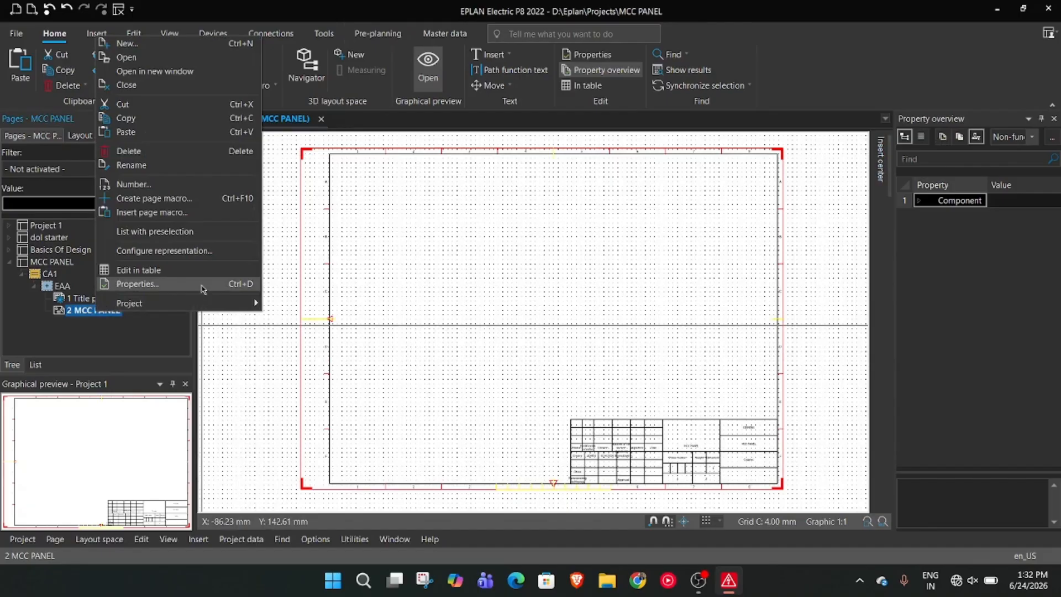
pyautogui.click(202, 288)
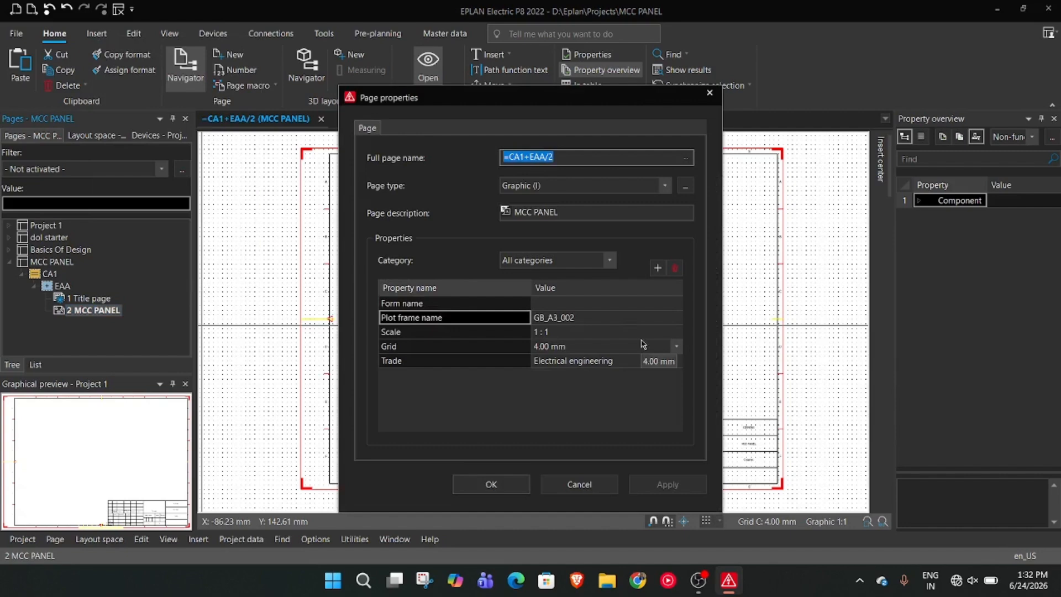
pyautogui.click(665, 317)
pyautogui.click(676, 317)
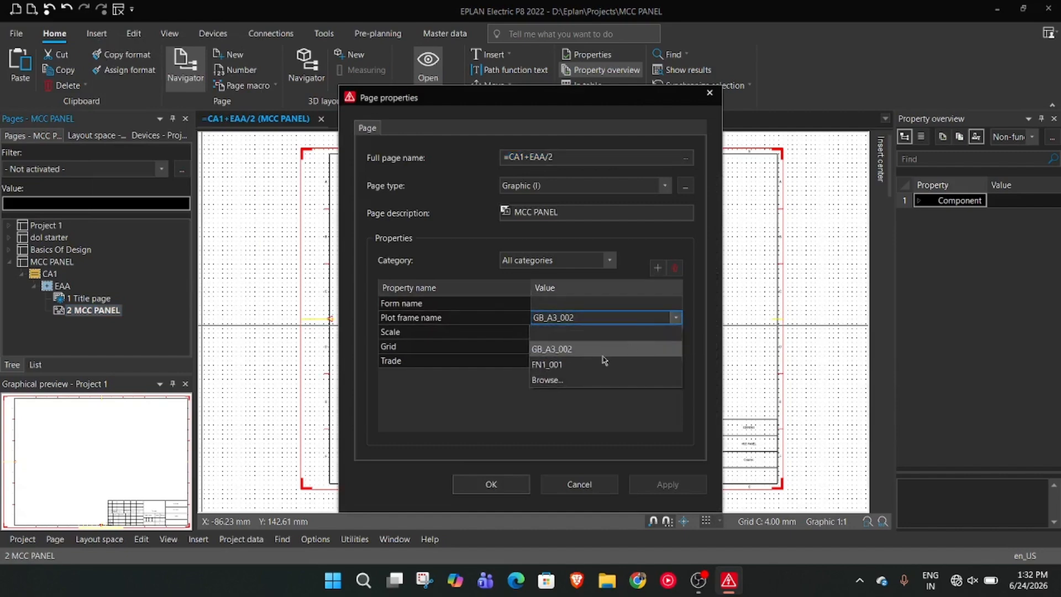
pyautogui.click(602, 361)
pyautogui.click(668, 484)
pyautogui.click(516, 485)
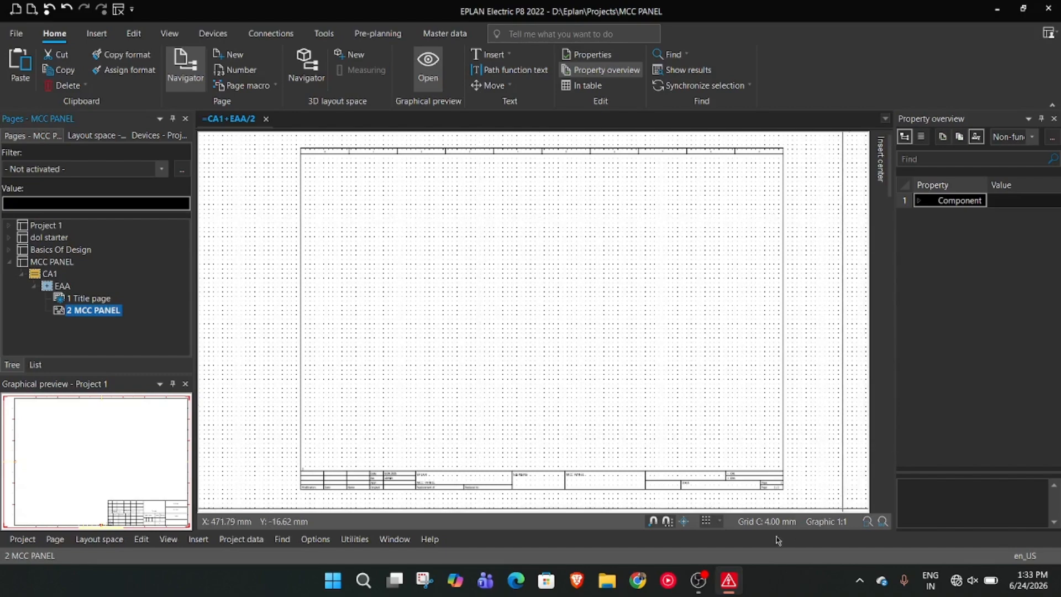
pyautogui.click(698, 580)
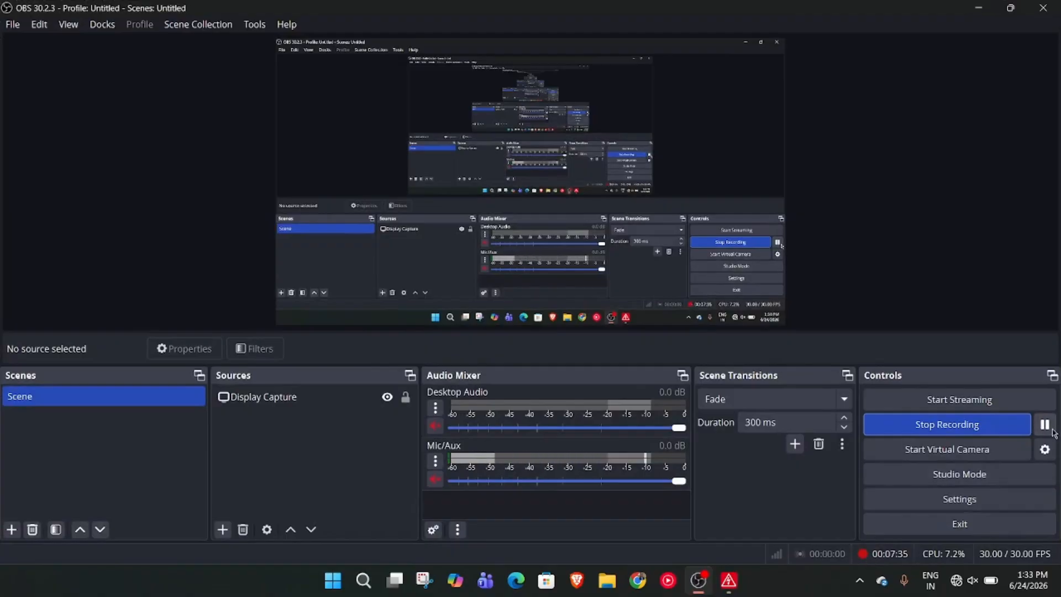
pyautogui.click(978, 8)
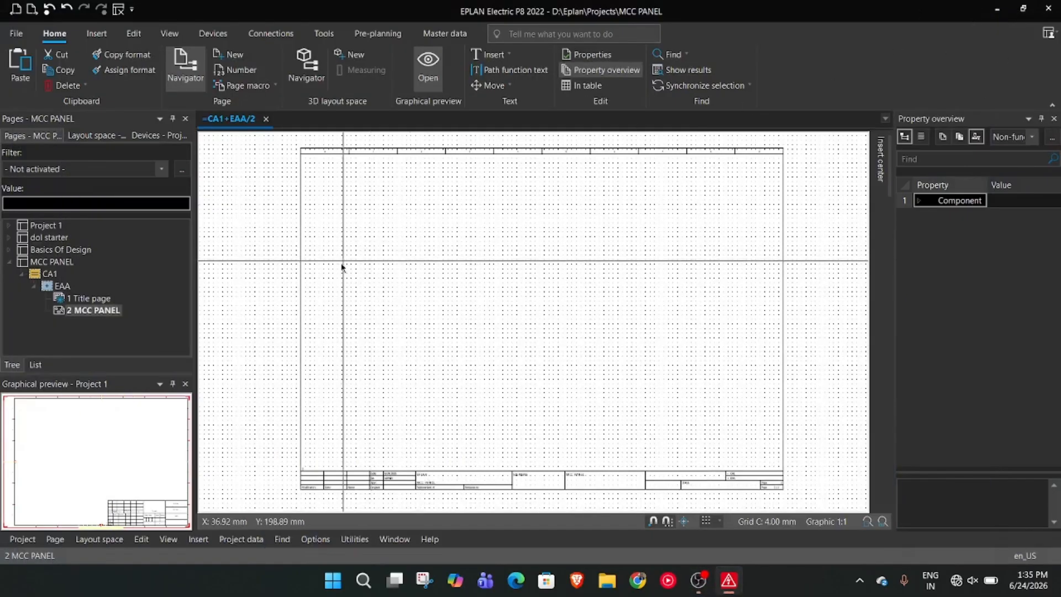
pyautogui.scroll(3, 358, 289)
pyautogui.scroll(-3, 450, 256)
pyautogui.moveTo(402, 236)
pyautogui.mouseDown(button='middle')
pyautogui.moveTo(284, 273)
pyautogui.moveTo(359, 240)
pyautogui.mouseUp(button='middle')
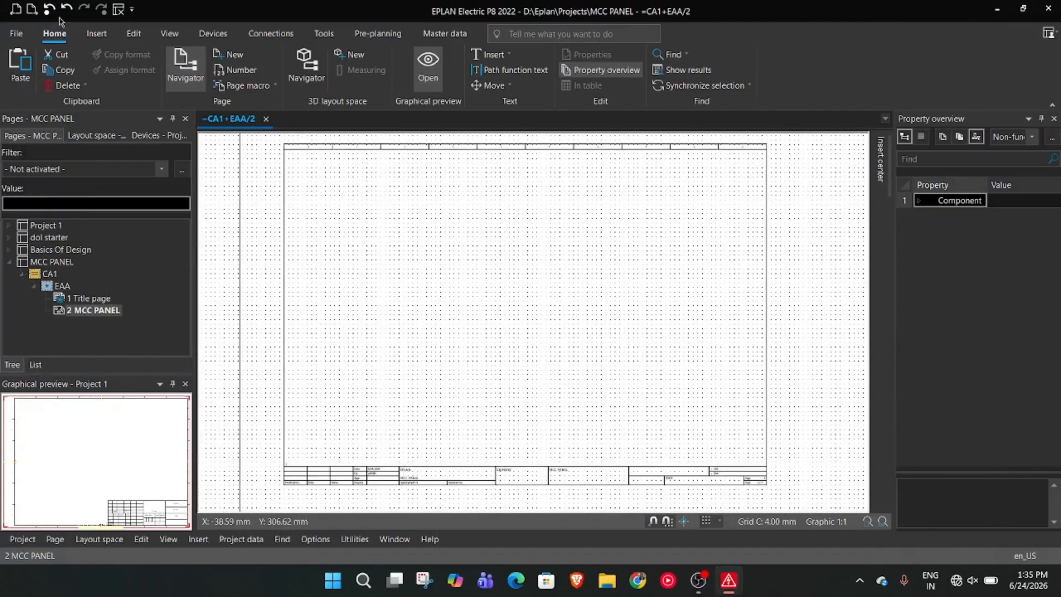
pyautogui.click(96, 33)
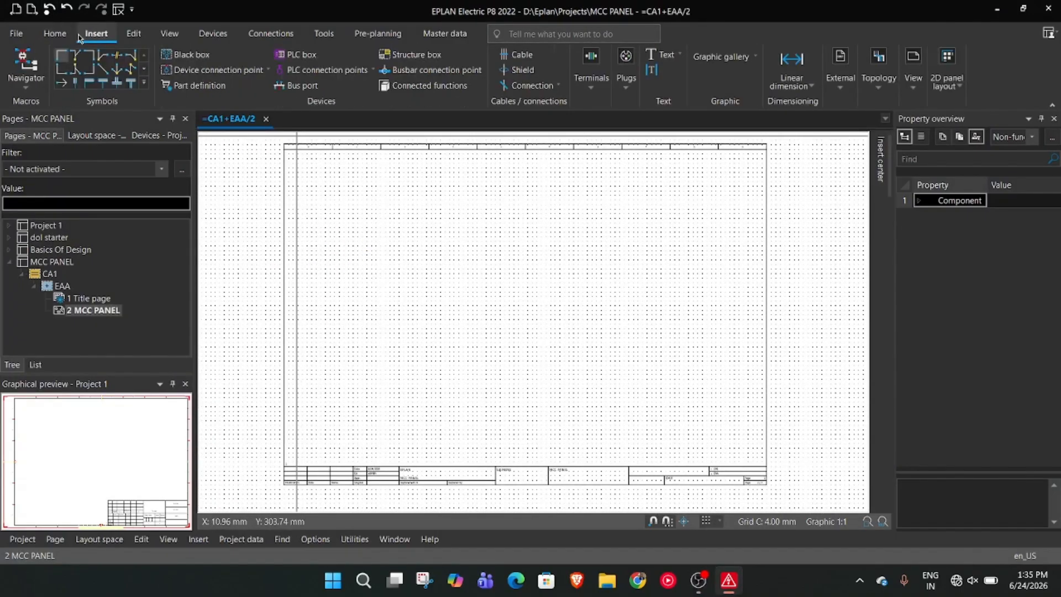
pyautogui.click(790, 60)
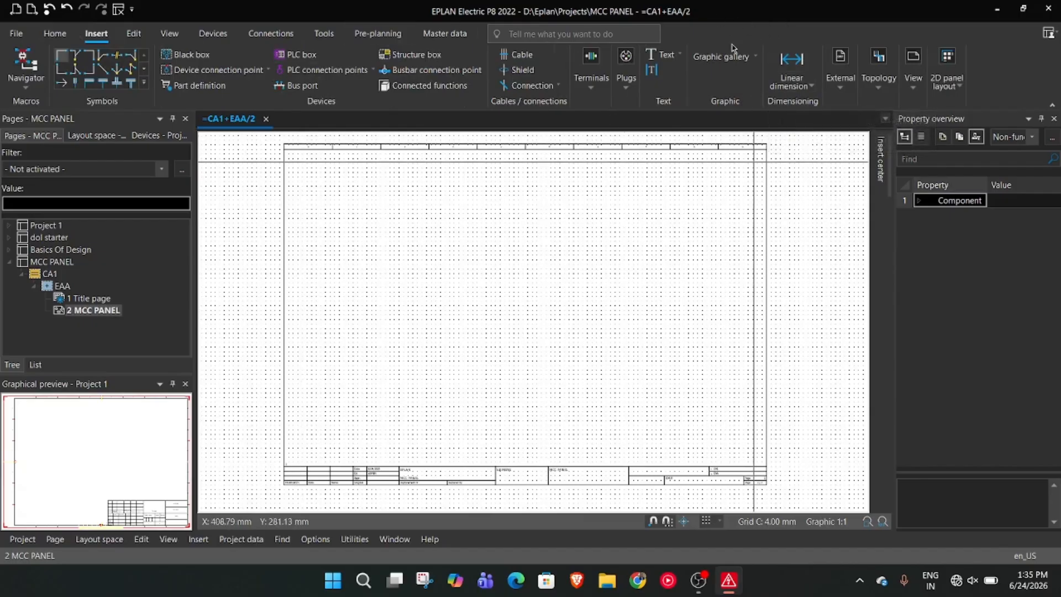
# Try to draw a rectangle about 52 mm by 44 mm near the frame's upper left corner, using Grid C: 4.00 mm
pyautogui.rightClick(480, 289)
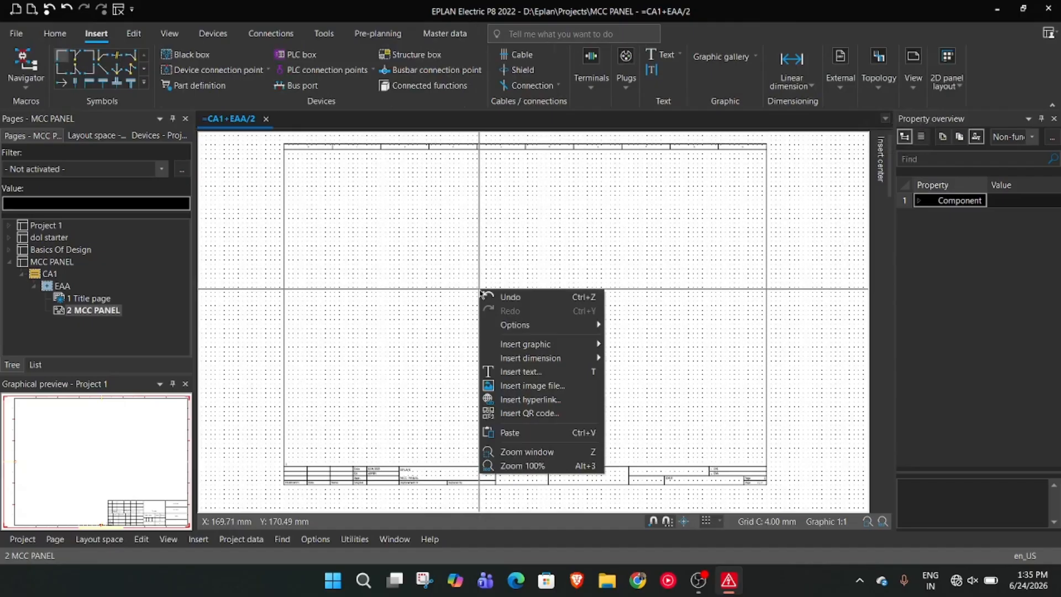
pyautogui.moveTo(556, 347)
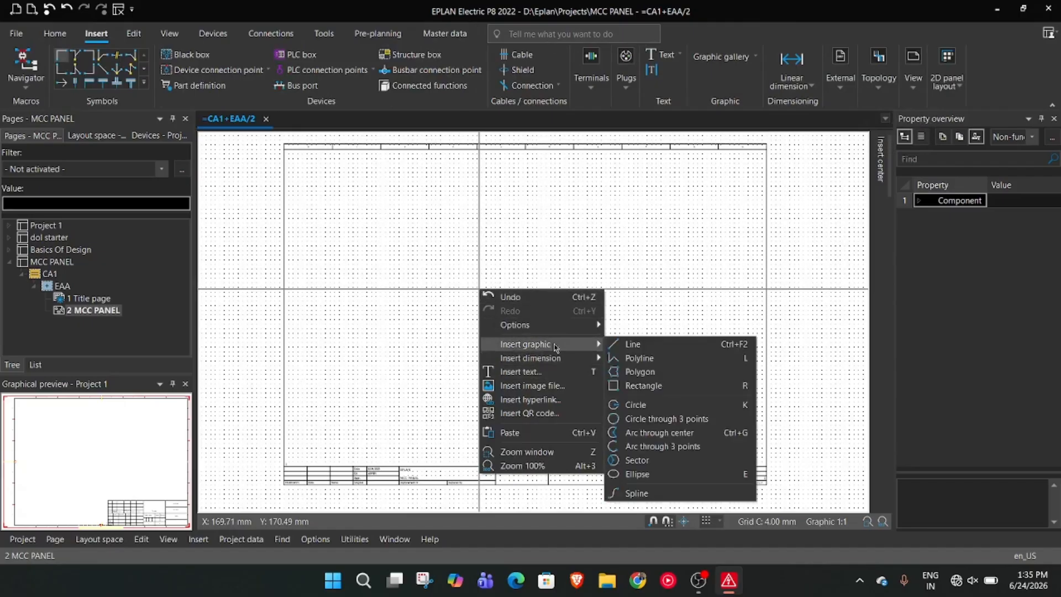
pyautogui.click(636, 387)
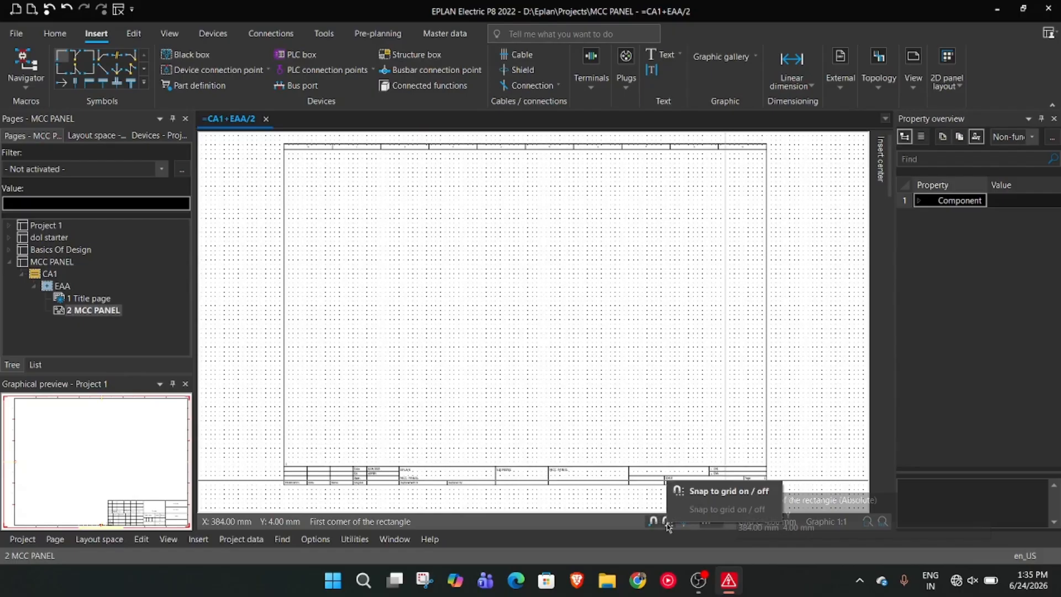
pyautogui.click(713, 526)
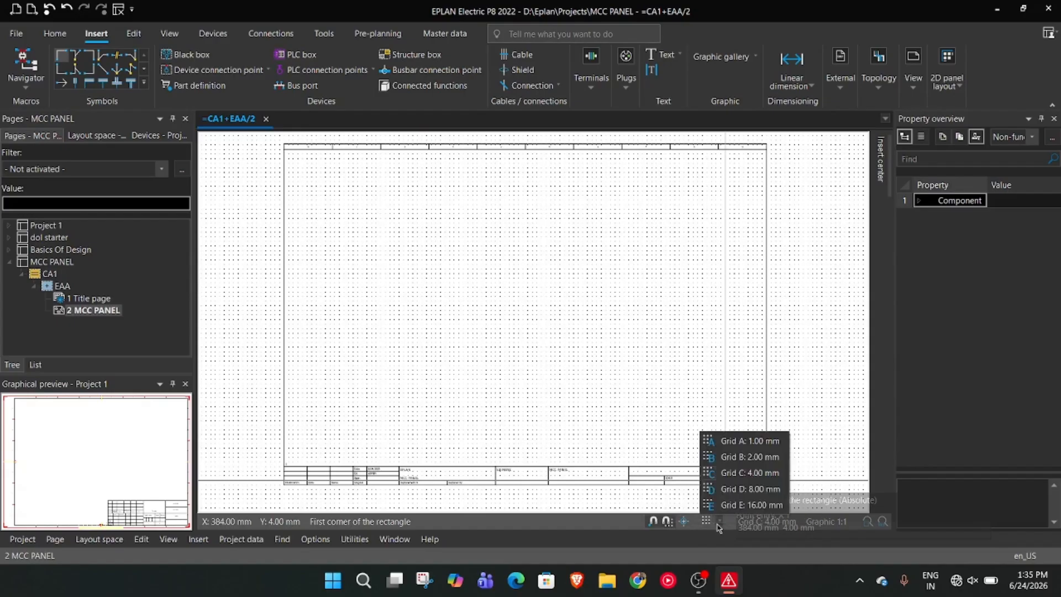
pyautogui.click(737, 473)
pyautogui.scroll(4, 410, 332)
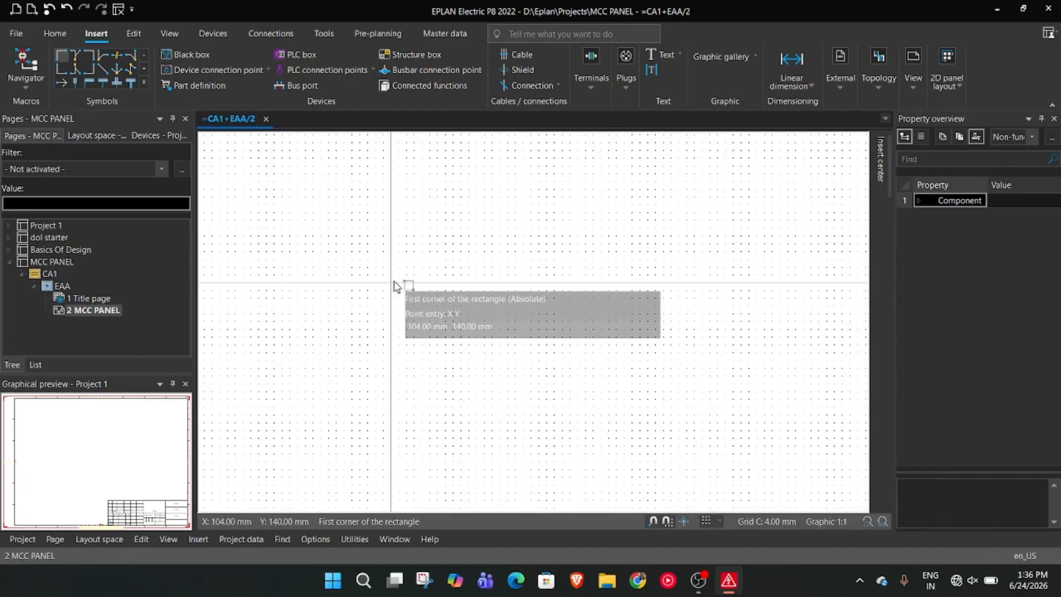
pyautogui.scroll(-2, 393, 285)
pyautogui.moveTo(369, 258); pyautogui.dragTo(468, 417, button='middle')
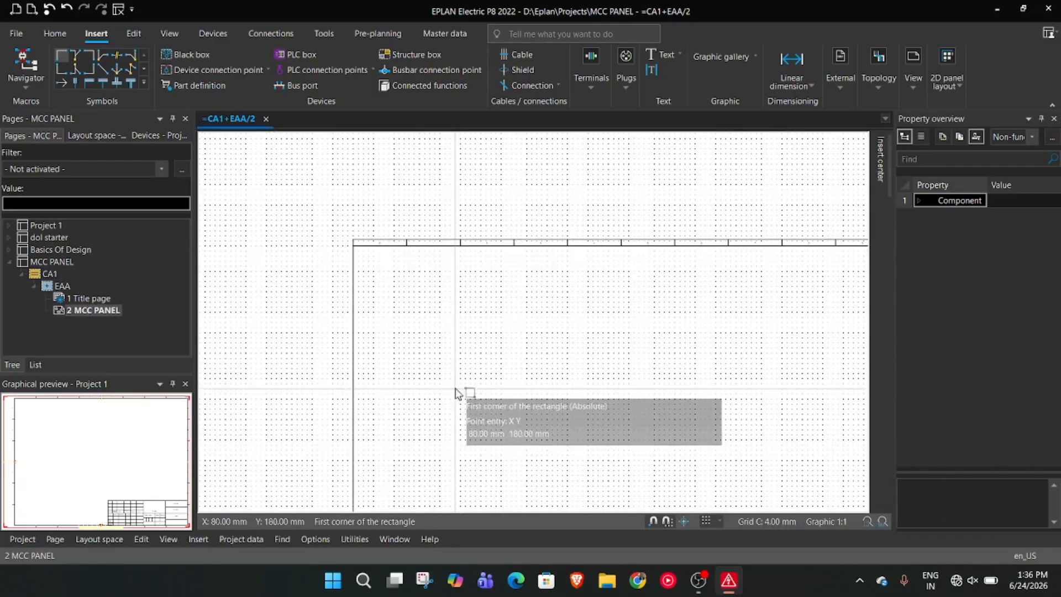
pyautogui.scroll(3, 442, 293)
pyautogui.scroll(2, 379, 307)
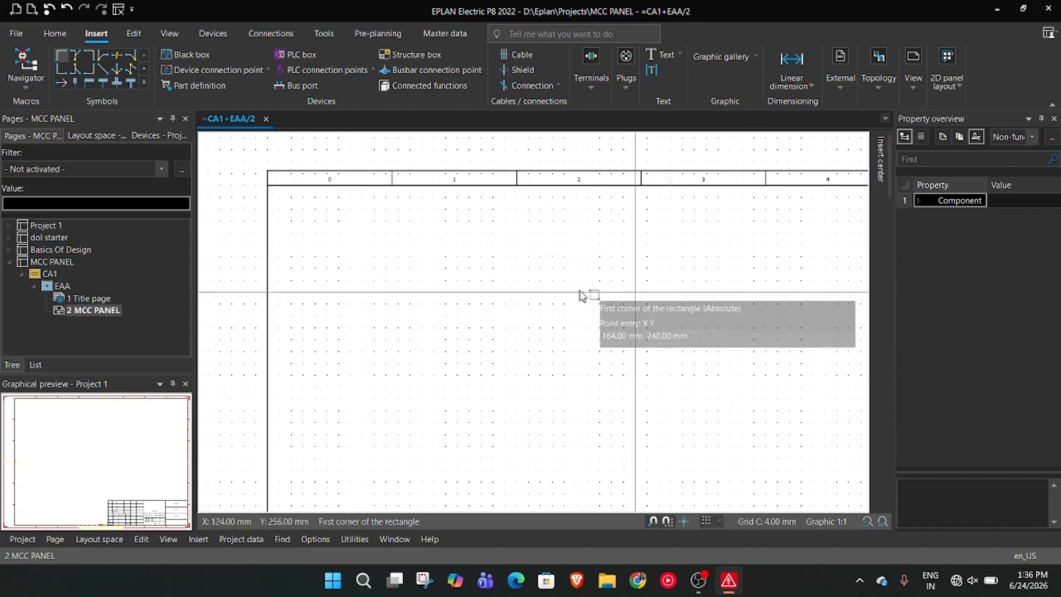
pyautogui.click(374, 256)
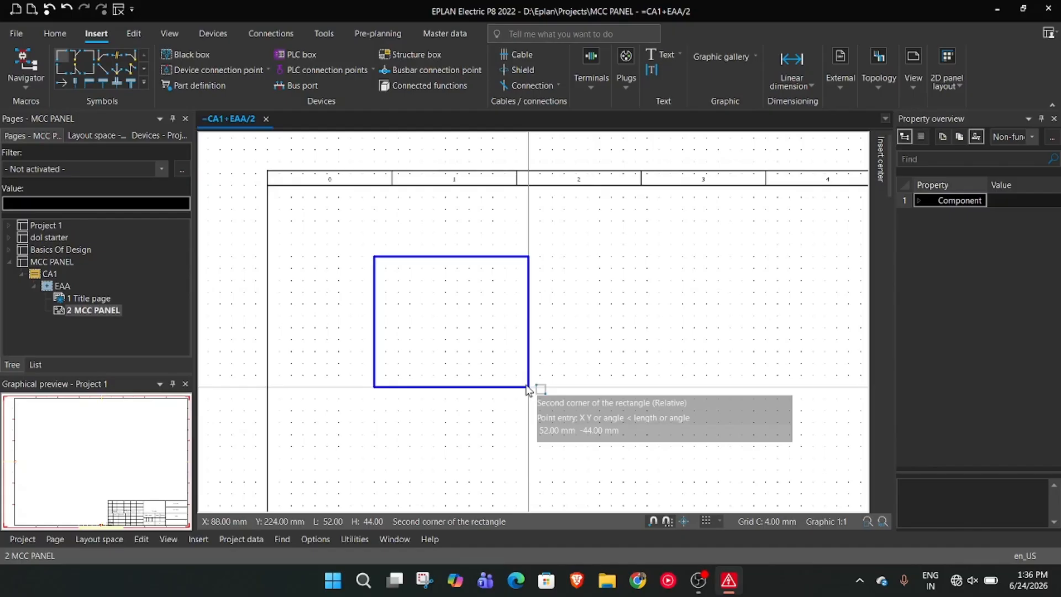
pyautogui.press('Escape')
# Look over the FN1_001 frame, its column header and the drawing area of page 2
pyautogui.scroll(-2, 547, 273)
pyautogui.moveTo(533, 341); pyautogui.dragTo(292, 308, button='middle')
pyautogui.scroll(-5, 327, 307)
pyautogui.scroll(1, 340, 384)
pyautogui.moveTo(340, 384)
pyautogui.mouseDown(button='middle')
pyautogui.moveTo(469, 356)
pyautogui.moveTo(488, 340)
pyautogui.mouseUp(button='middle')
pyautogui.scroll(2, 469, 320)
pyautogui.scroll(-2, 525, 236)
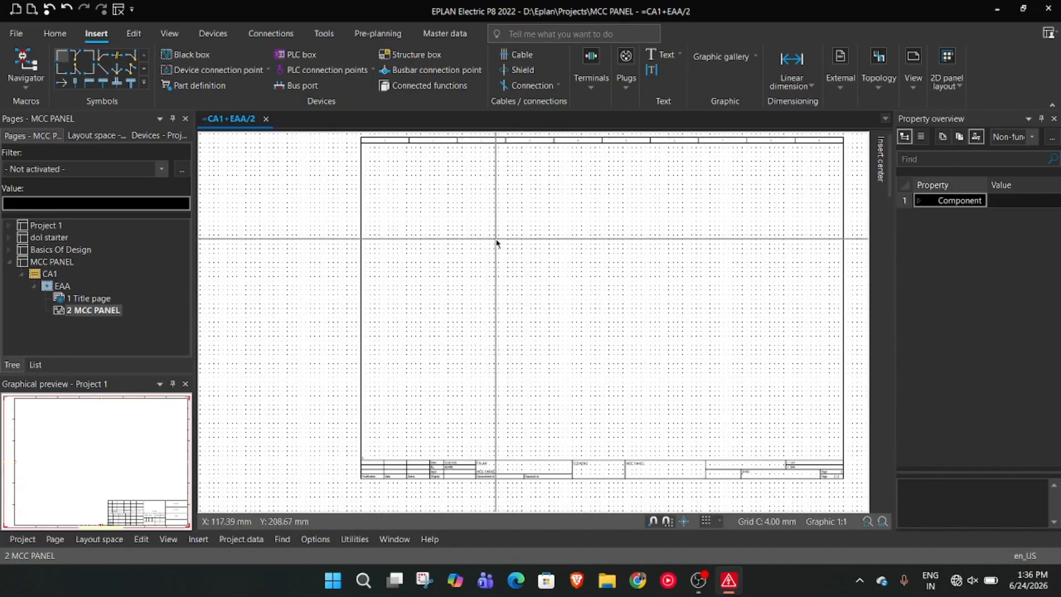
pyautogui.scroll(1, 520, 239)
pyautogui.scroll(-1, 530, 237)
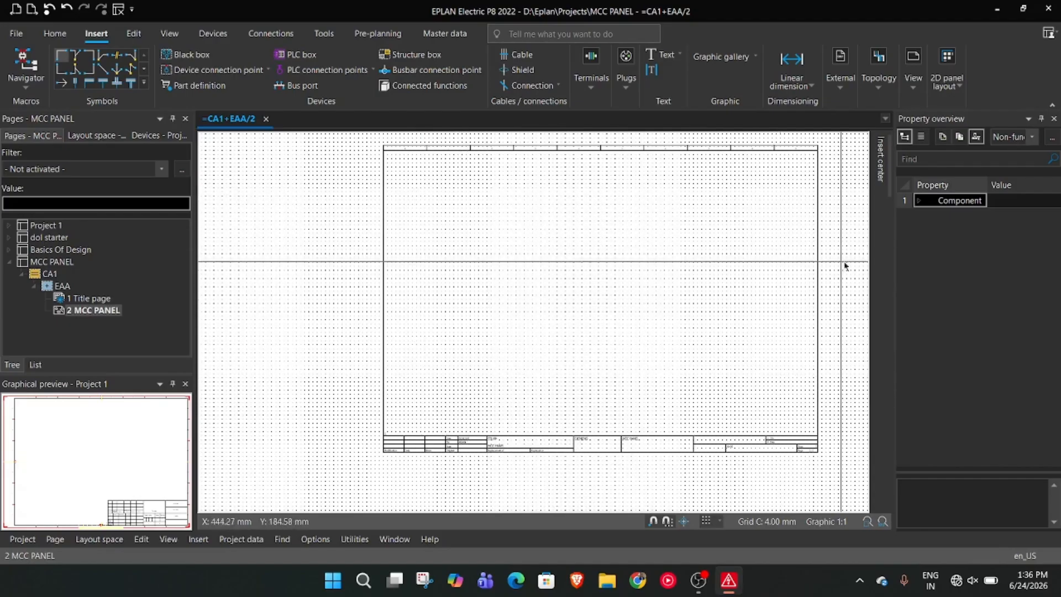
pyautogui.scroll(1, 563, 230)
pyautogui.scroll(1, 572, 217)
pyautogui.moveTo(572, 218); pyautogui.dragTo(547, 296, button='middle')
pyautogui.scroll(-4, 536, 198)
pyautogui.scroll(4, 499, 294)
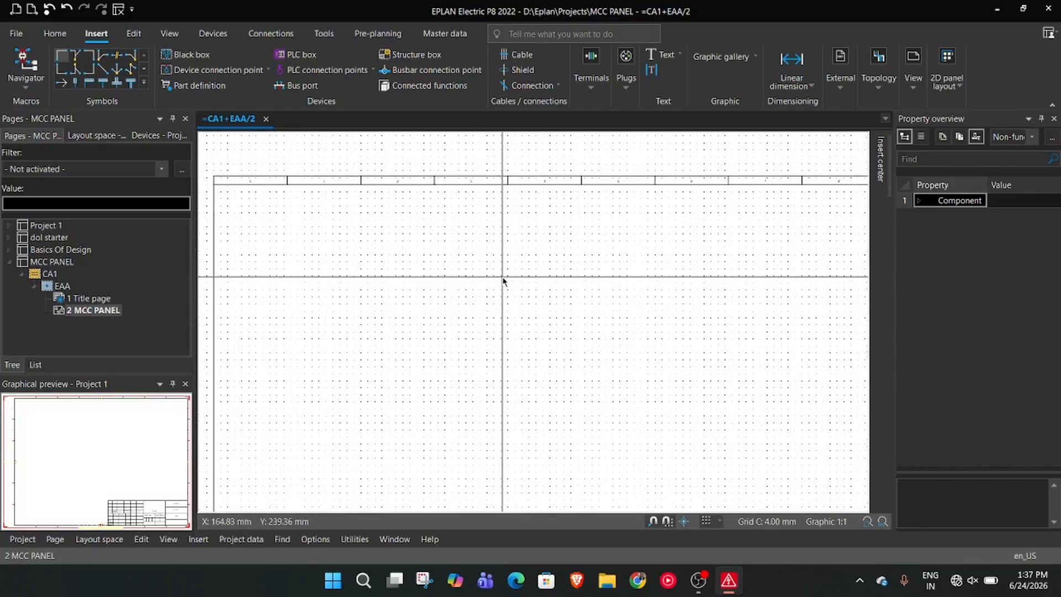
# Draw a rectangle 600 mm wide and 800 mm high, extending right and down from the point X 140 mm, Y 240 mm on page 2
pyautogui.rightClick(460, 269)
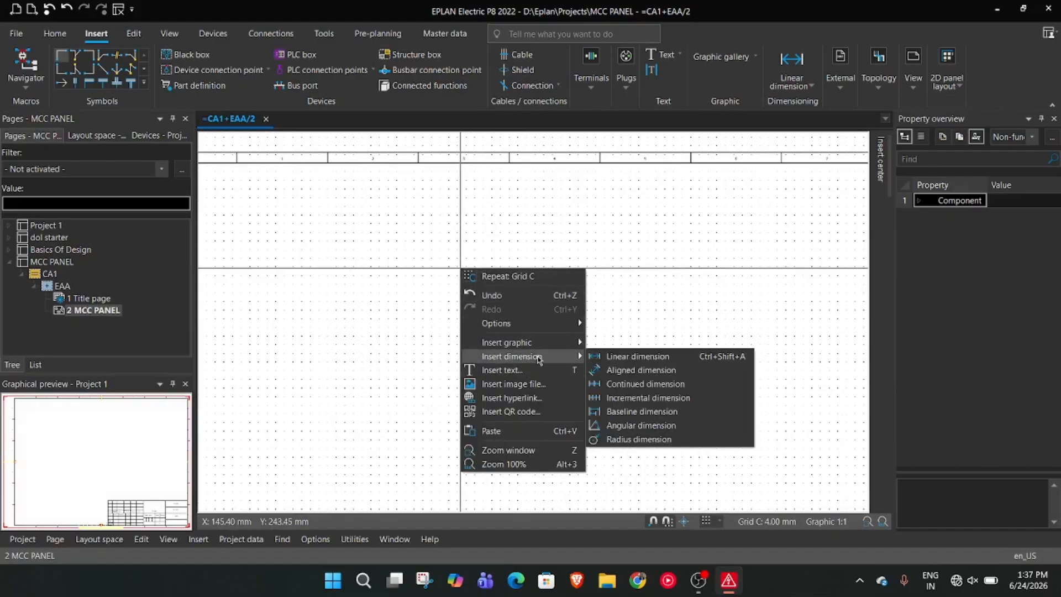
pyautogui.click(624, 384)
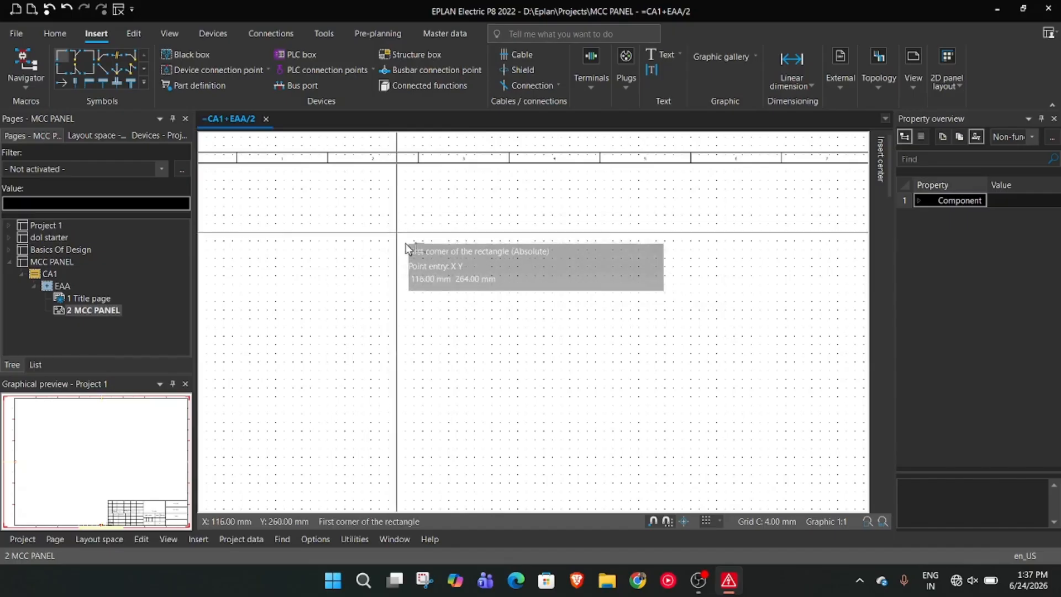
pyautogui.click(448, 275)
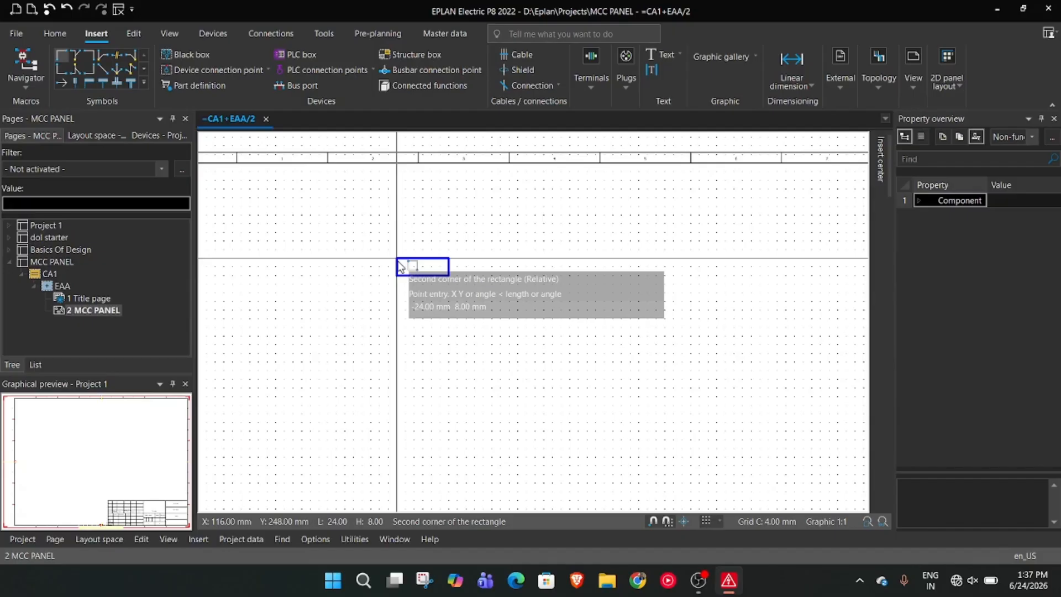
pyautogui.write('600')
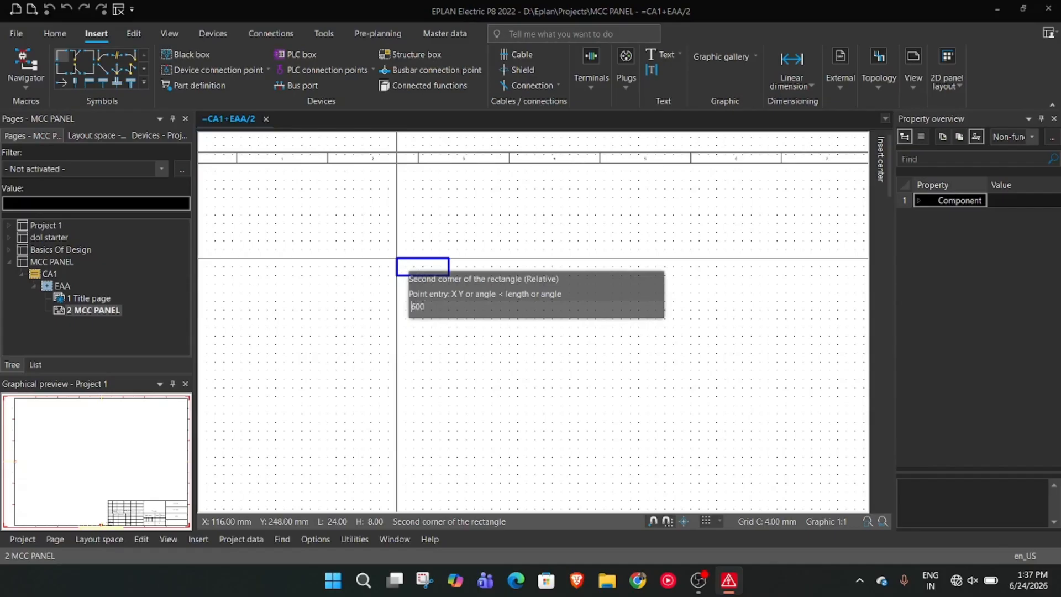
pyautogui.write('-')
pyautogui.press('BackSpace')
pyautogui.press('Return')
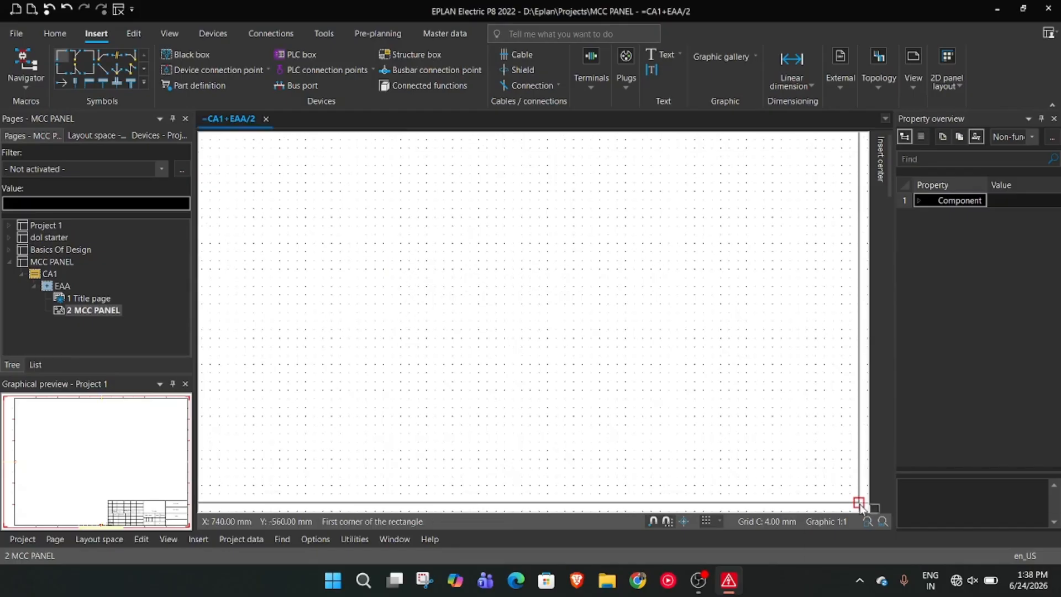
pyautogui.scroll(-5, 749, 355)
pyautogui.scroll(-3, 722, 337)
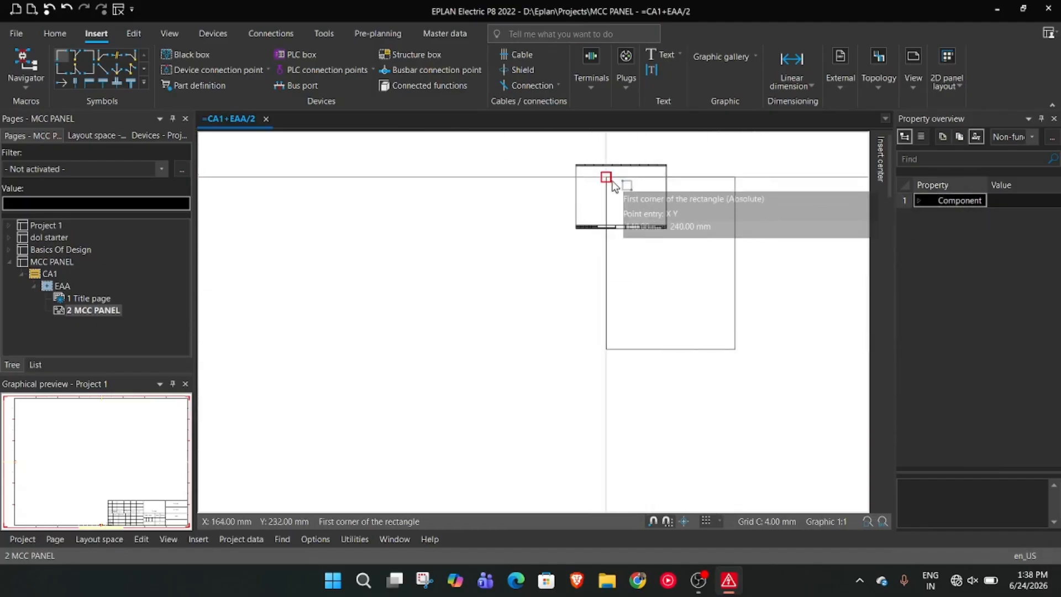
pyautogui.press('Escape')
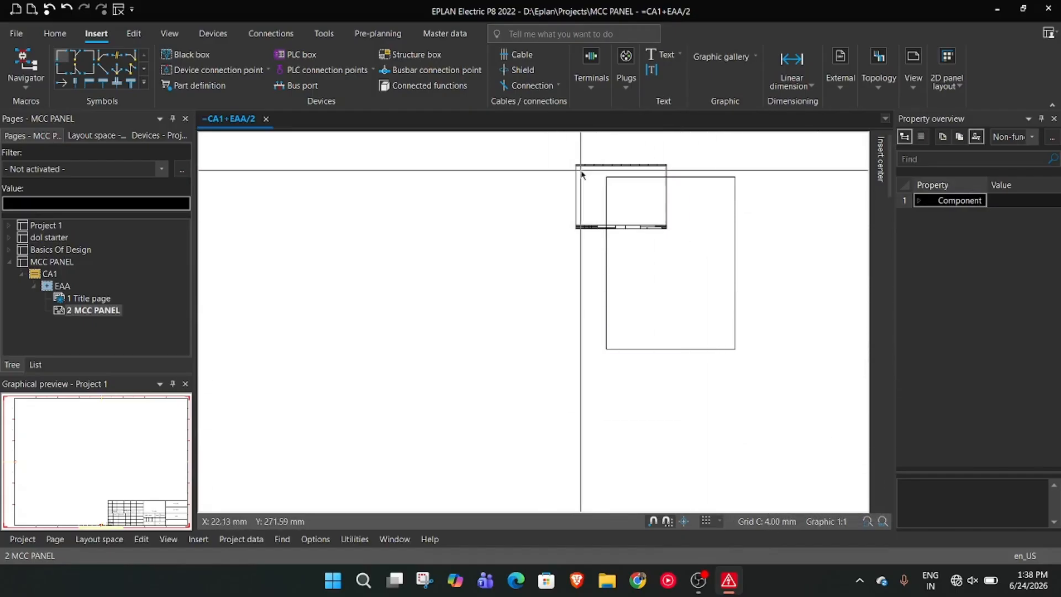
# Look through the properties, statistics, structure and status pages of the MCC PANEL project properties
pyautogui.click(54, 263)
pyautogui.rightClick(54, 262)
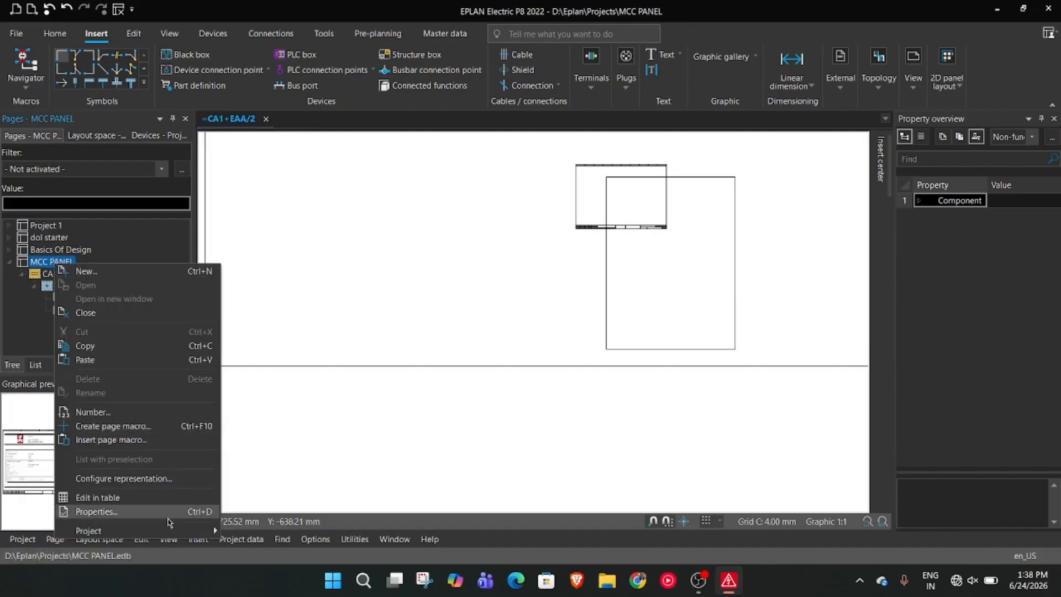
pyautogui.click(185, 511)
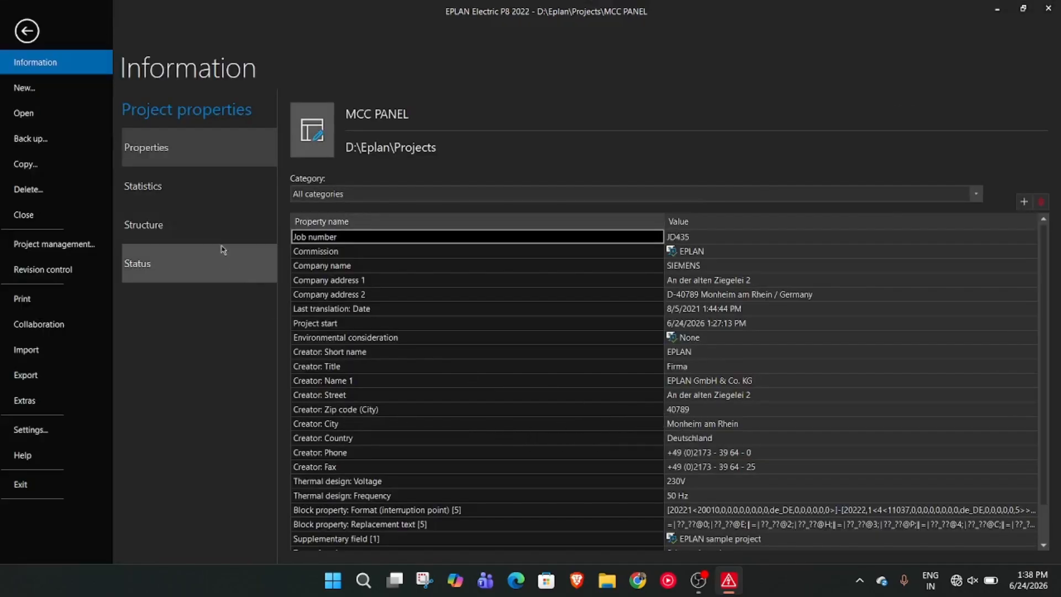
pyautogui.click(198, 193)
pyautogui.click(196, 225)
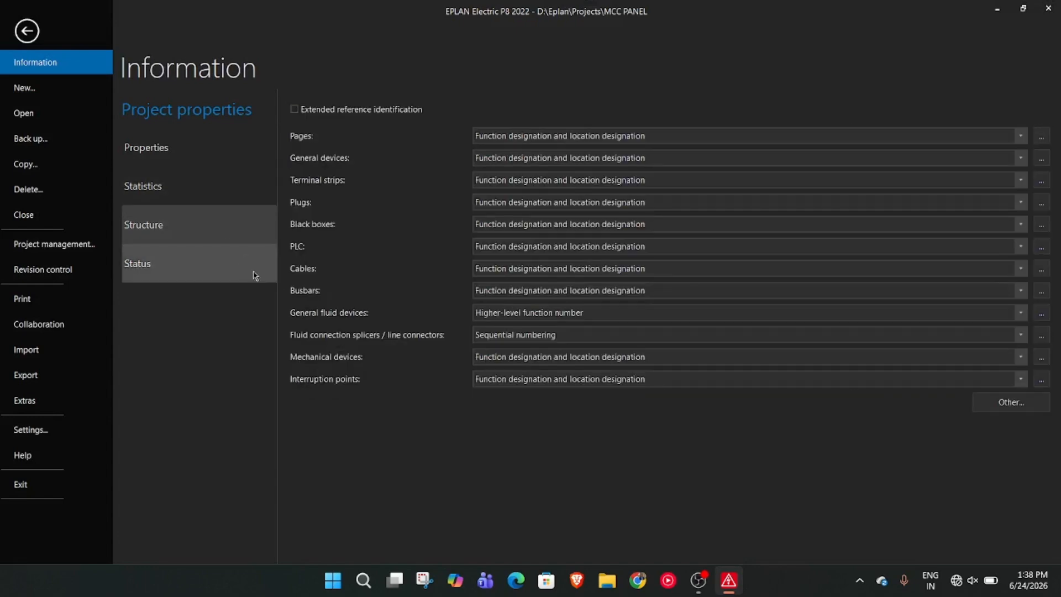
pyautogui.click(162, 159)
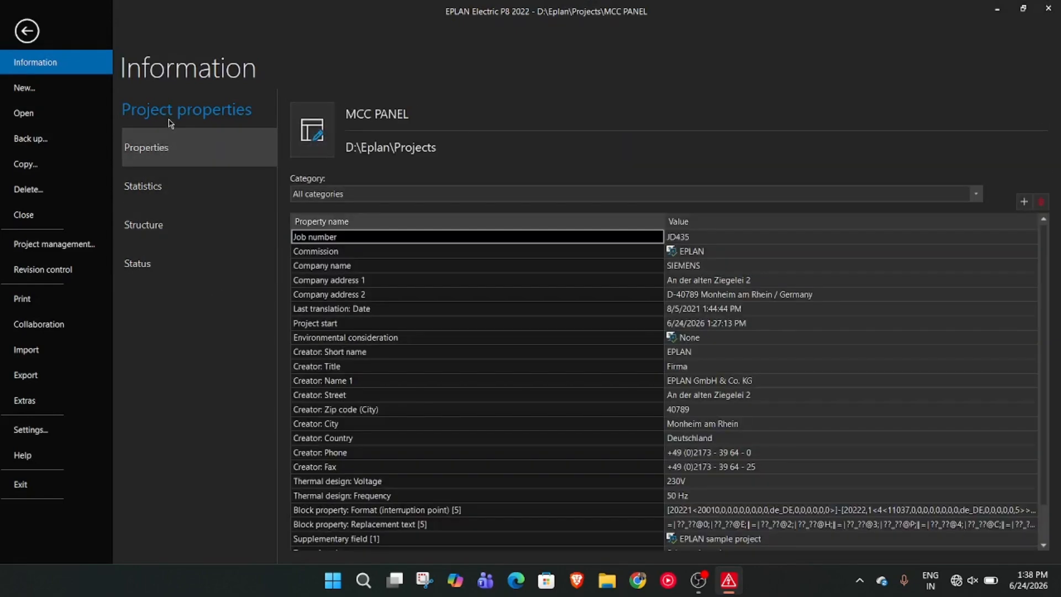
pyautogui.scroll(-1, 776, 431)
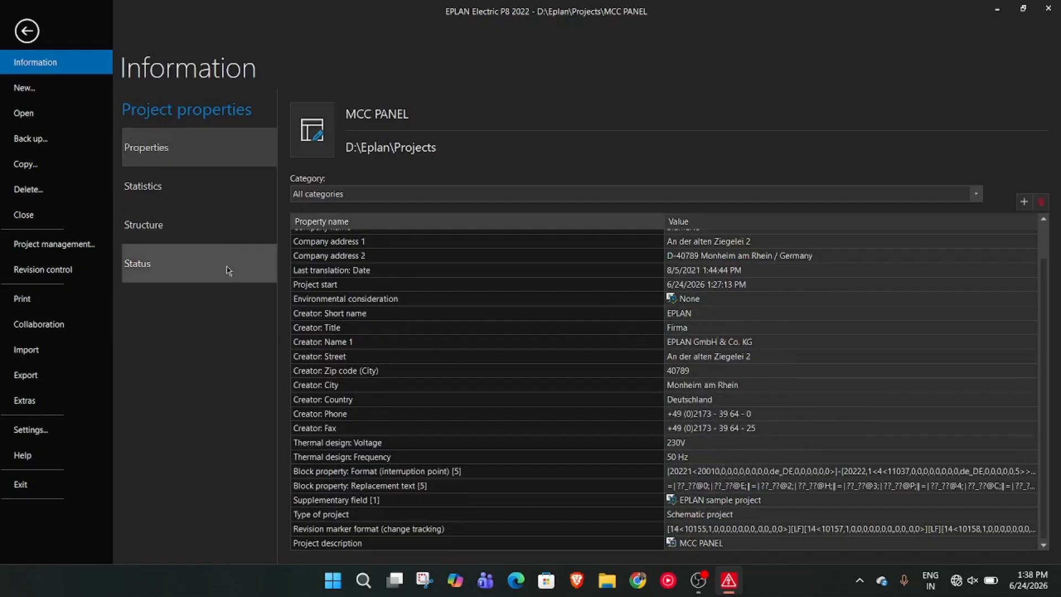
pyautogui.click(241, 199)
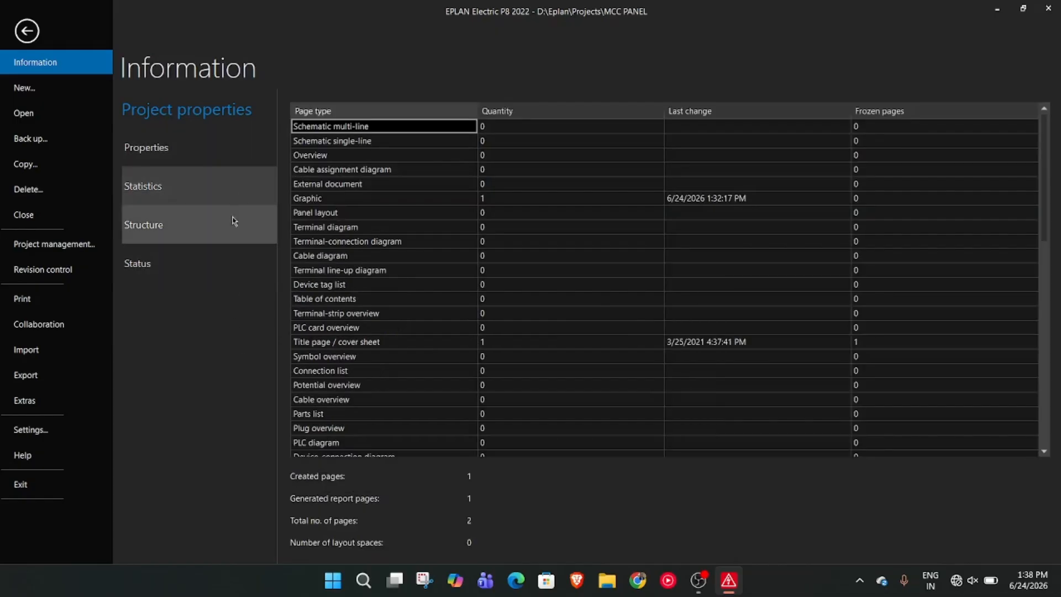
pyautogui.click(234, 213)
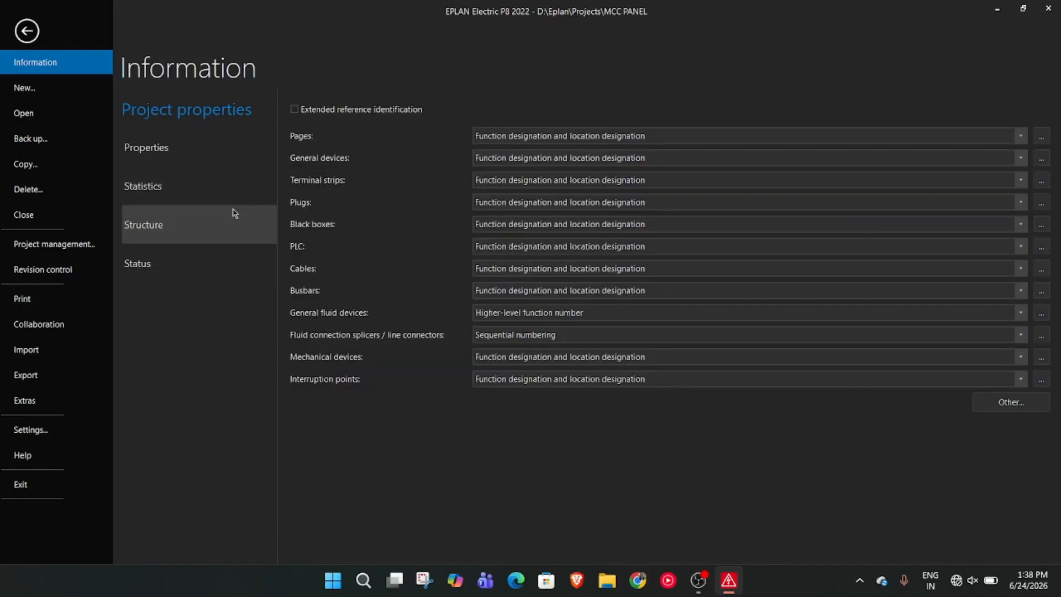
pyautogui.click(226, 273)
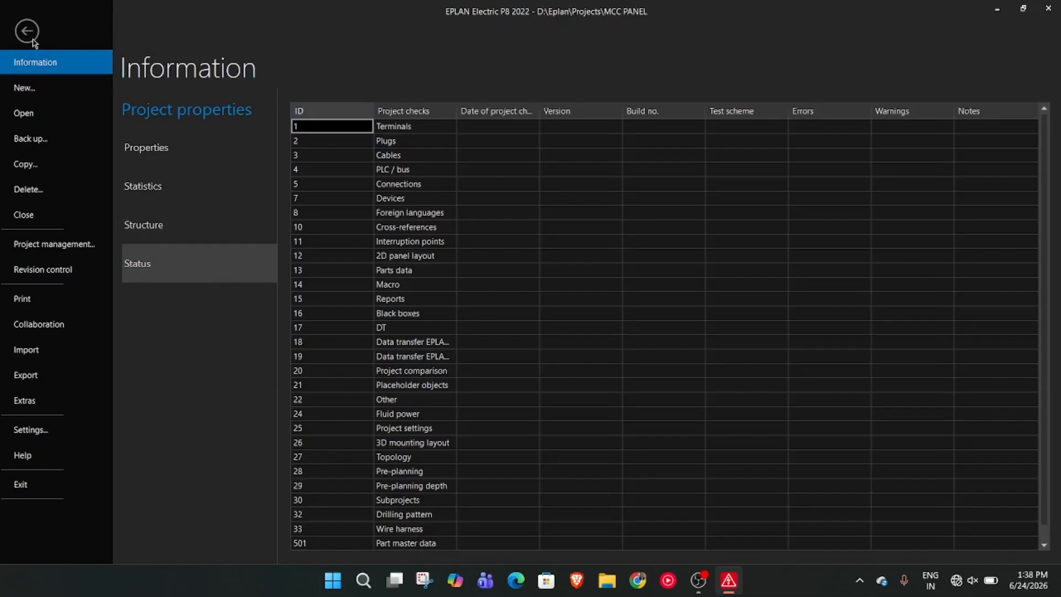
pyautogui.click(32, 41)
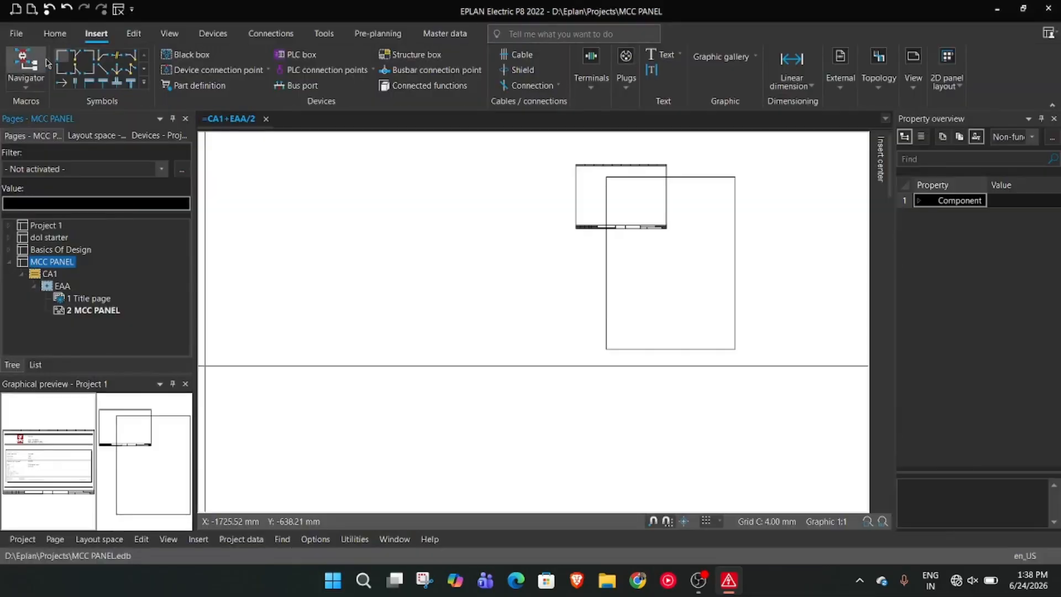
# Set the scale of page 2 MCC PANEL to 1 : 10 in its page properties
pyautogui.rightClick(517, 225)
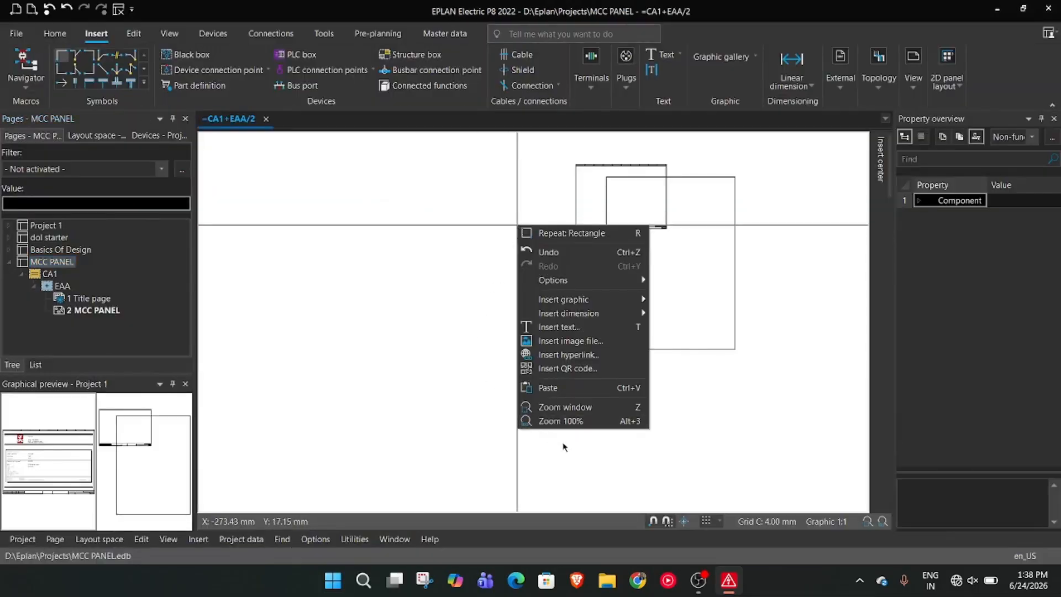
pyautogui.click(791, 525)
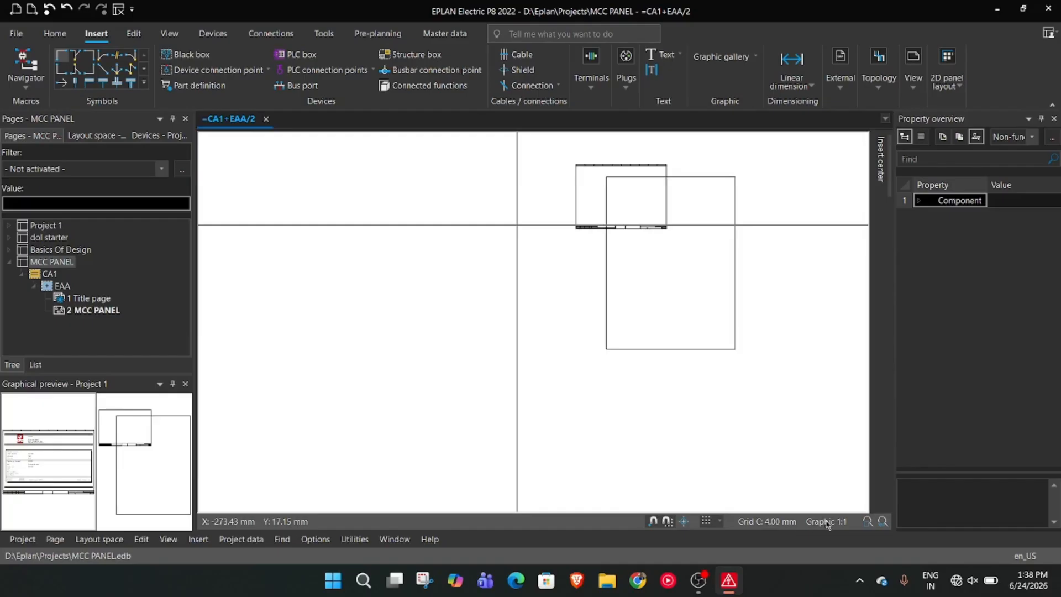
pyautogui.click(92, 314)
pyautogui.rightClick(93, 313)
pyautogui.click(155, 287)
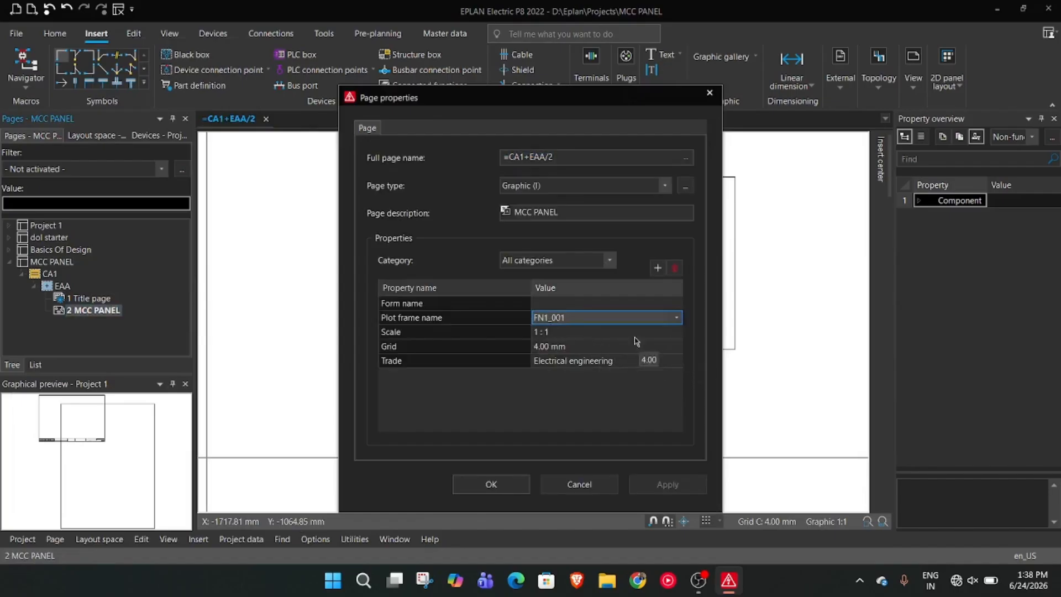
pyautogui.click(590, 331)
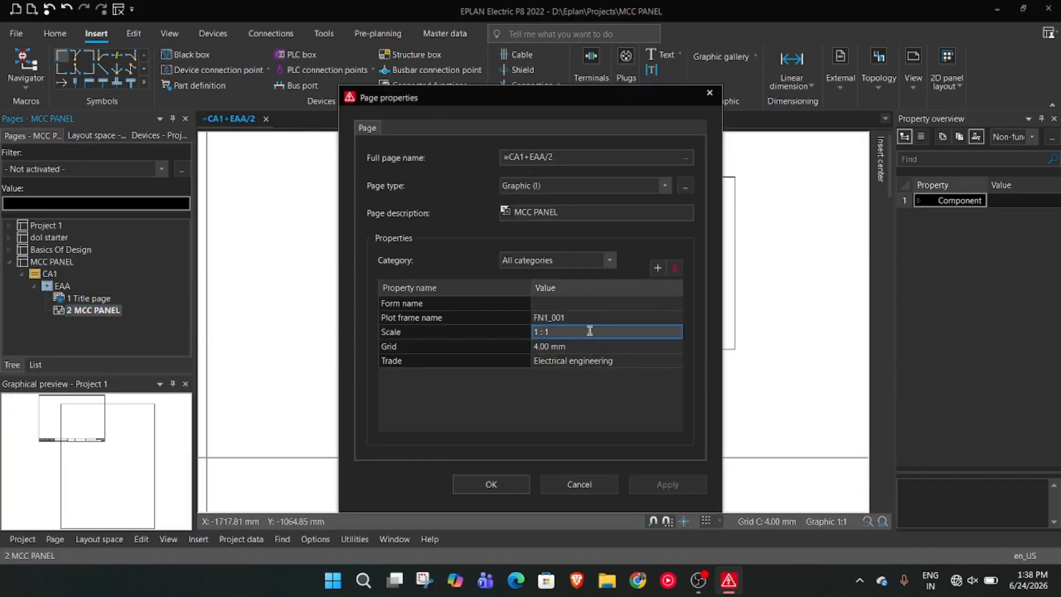
pyautogui.write('0')
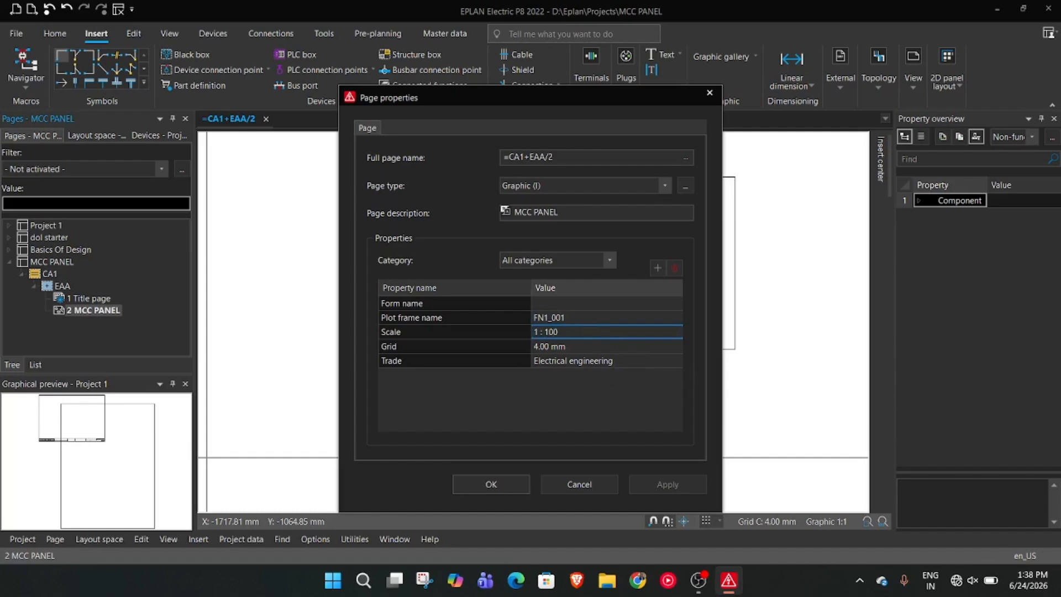
pyautogui.press('Return')
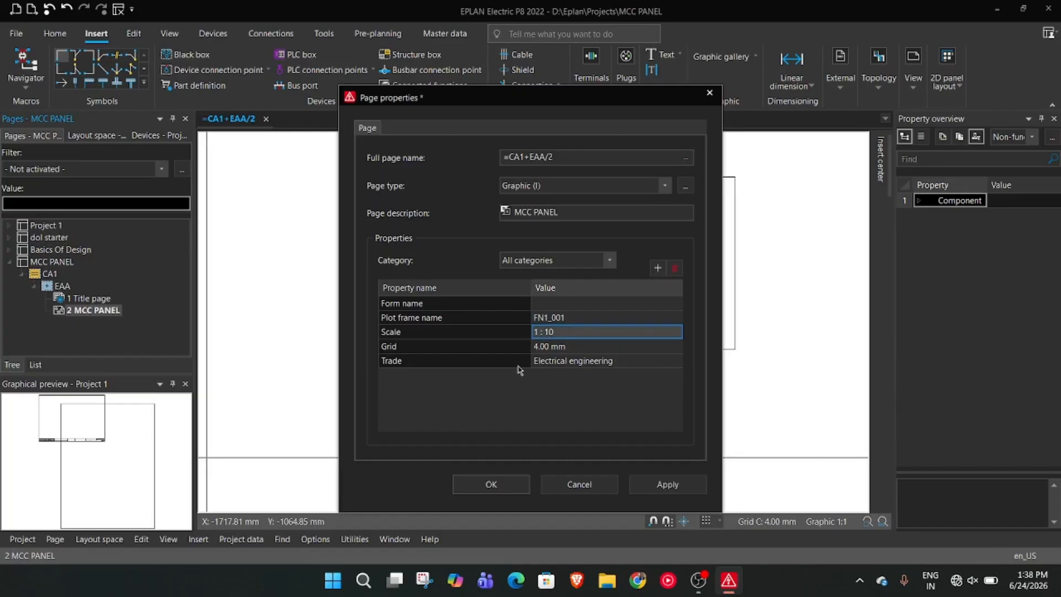
pyautogui.click(667, 484)
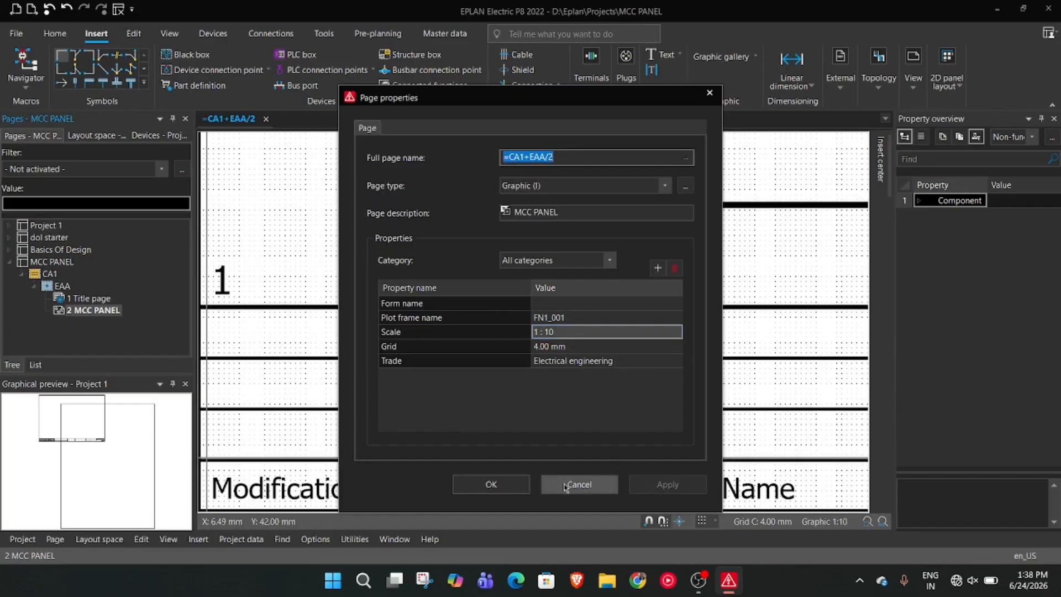
pyautogui.click(510, 490)
pyautogui.scroll(-5, 578, 315)
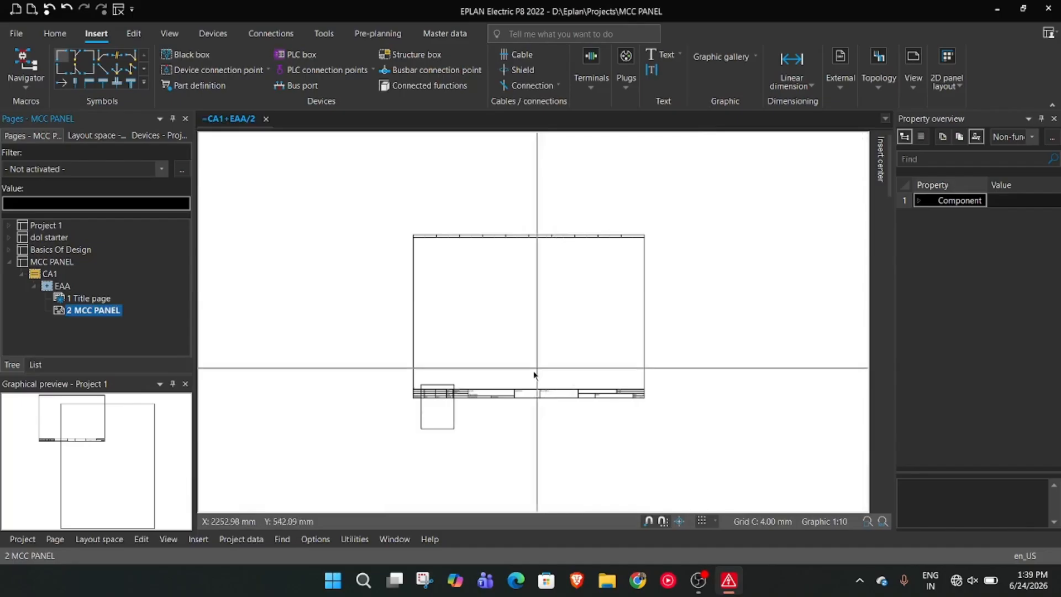
pyautogui.scroll(5, 469, 445)
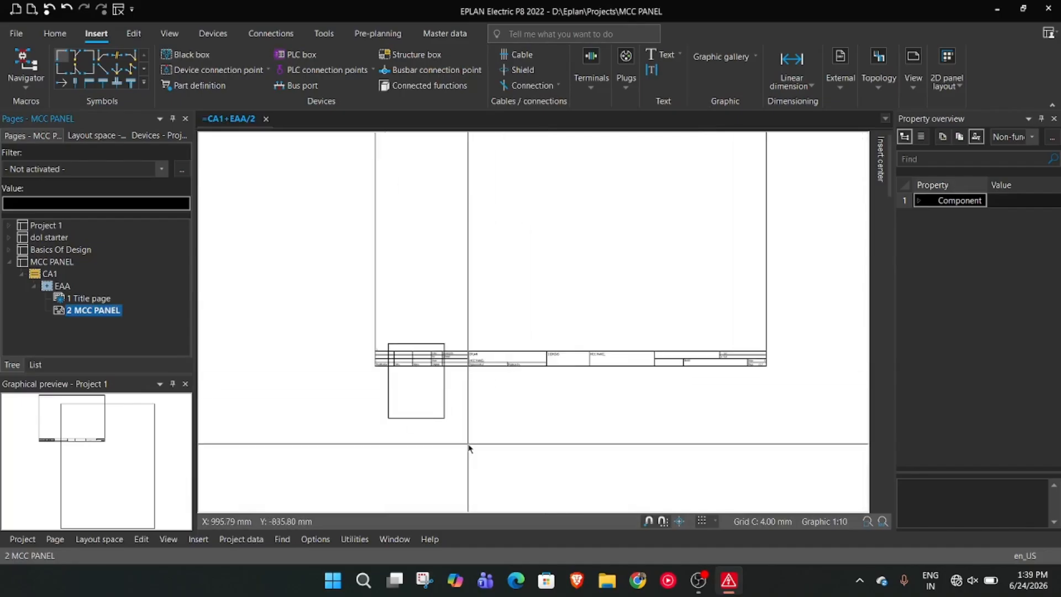
pyautogui.scroll(3, 563, 385)
pyautogui.scroll(-5, 564, 386)
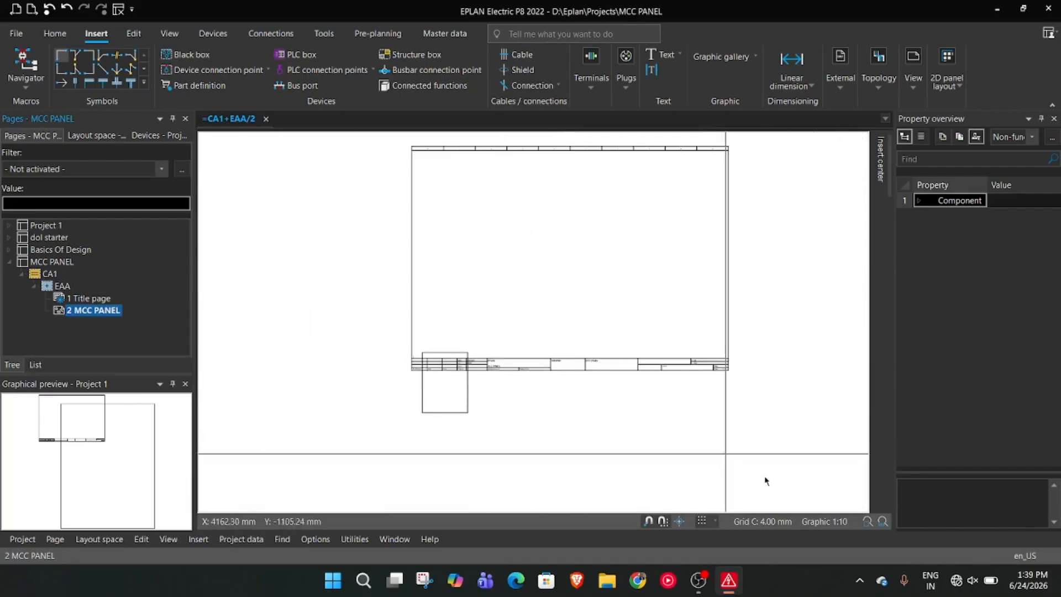
# Change the scale of page 2 MCC PANEL to 1 : 5 in its page properties
pyautogui.rightClick(114, 314)
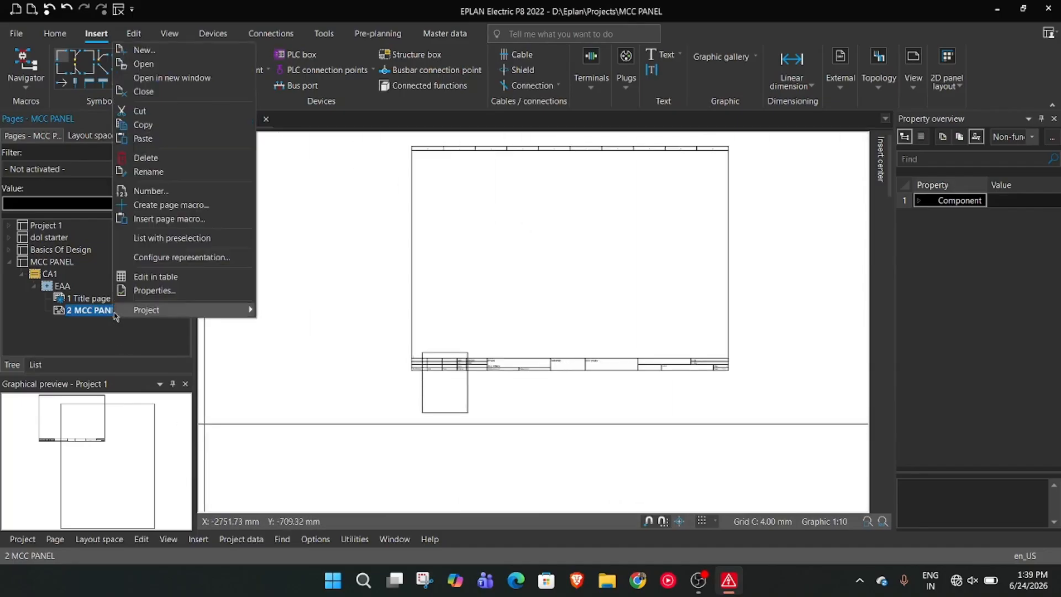
pyautogui.click(148, 292)
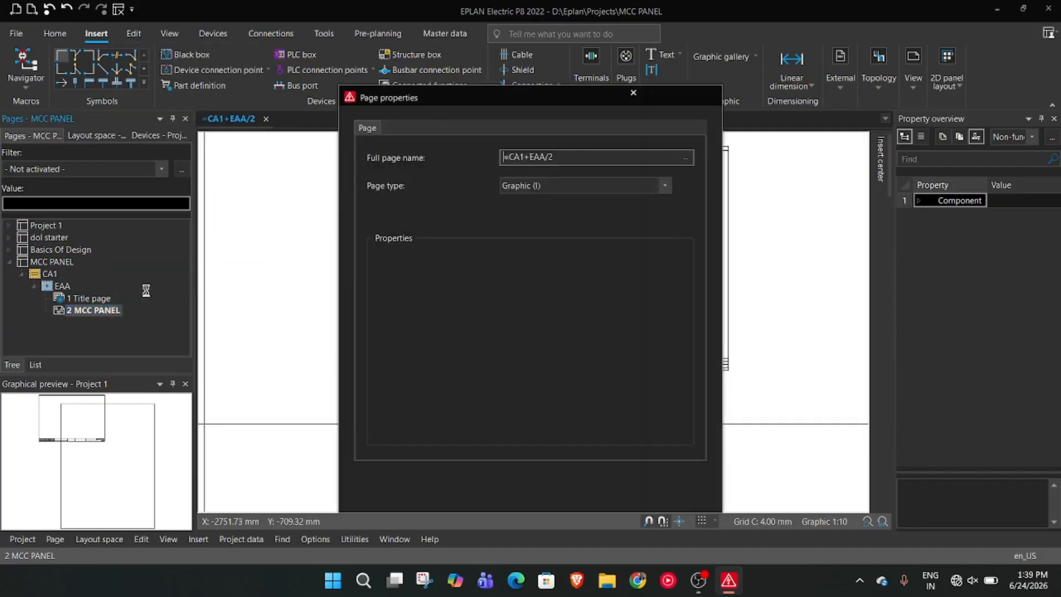
pyautogui.click(563, 331)
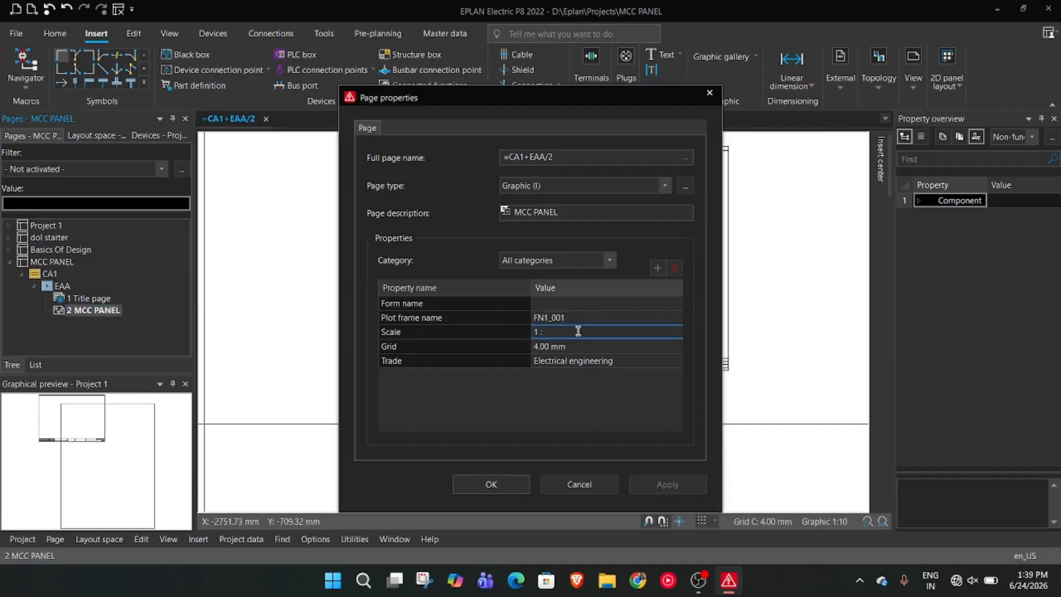
pyautogui.write('4')
pyautogui.click(667, 484)
pyautogui.click(492, 484)
# Move the 600 by 800 mm rectangle into the upper middle of the frame, with its lower right corner at about X 1300 mm, Y 564 mm
pyautogui.scroll(-3, 491, 458)
pyautogui.scroll(3, 489, 451)
pyautogui.moveTo(453, 450)
pyautogui.mouseDown(button='middle')
pyautogui.moveTo(597, 315)
pyautogui.moveTo(557, 380)
pyautogui.mouseUp(button='middle')
pyautogui.moveTo(456, 374); pyautogui.dragTo(519, 243)
pyautogui.scroll(5, 603, 342)
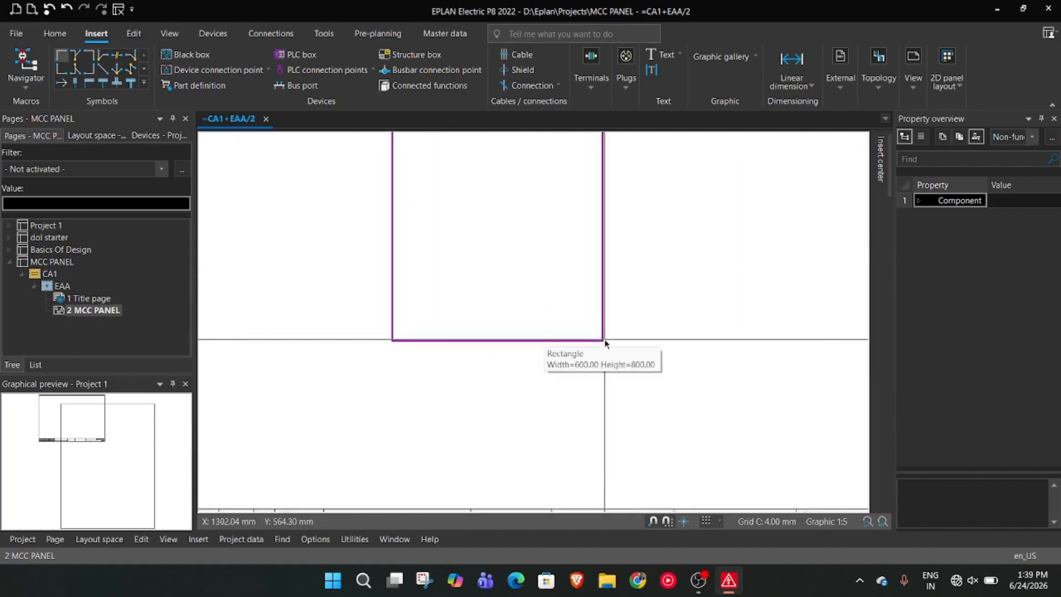
pyautogui.scroll(-3, 604, 343)
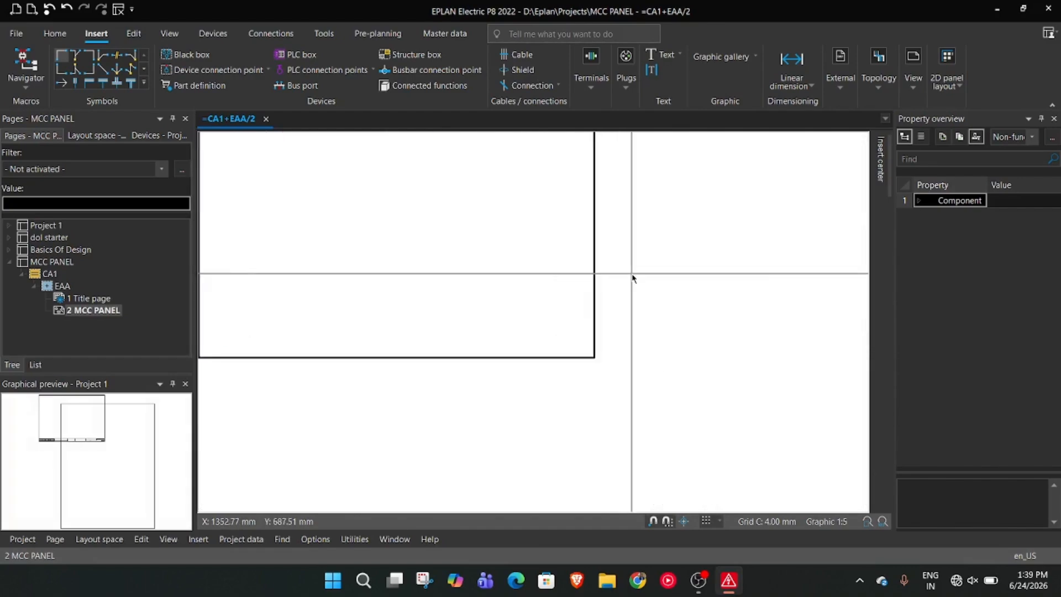
pyautogui.scroll(-2, 560, 219)
pyautogui.moveTo(559, 218); pyautogui.dragTo(542, 312, button='middle')
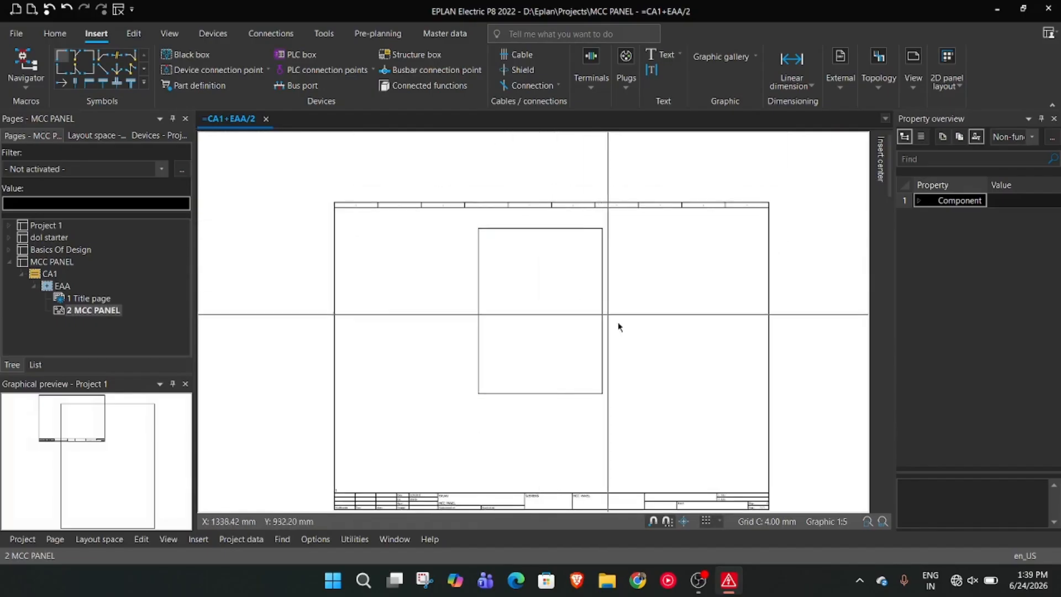
# Try Grid D: 8.00 mm against Grid E: 16.00 mm on the page and keep Grid E
pyautogui.click(721, 522)
pyautogui.click(721, 505)
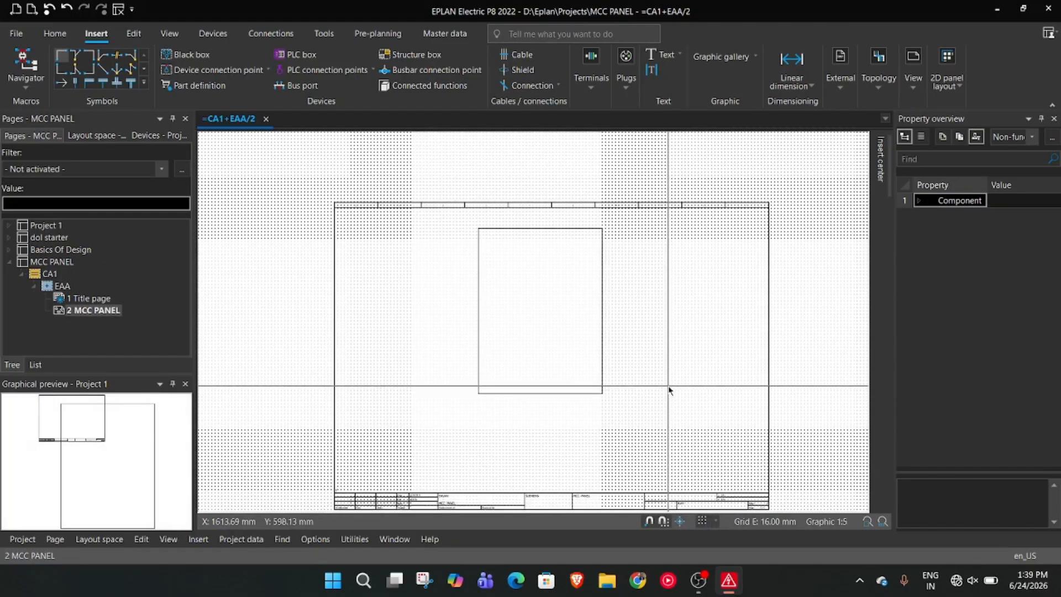
pyautogui.click(716, 523)
pyautogui.click(729, 487)
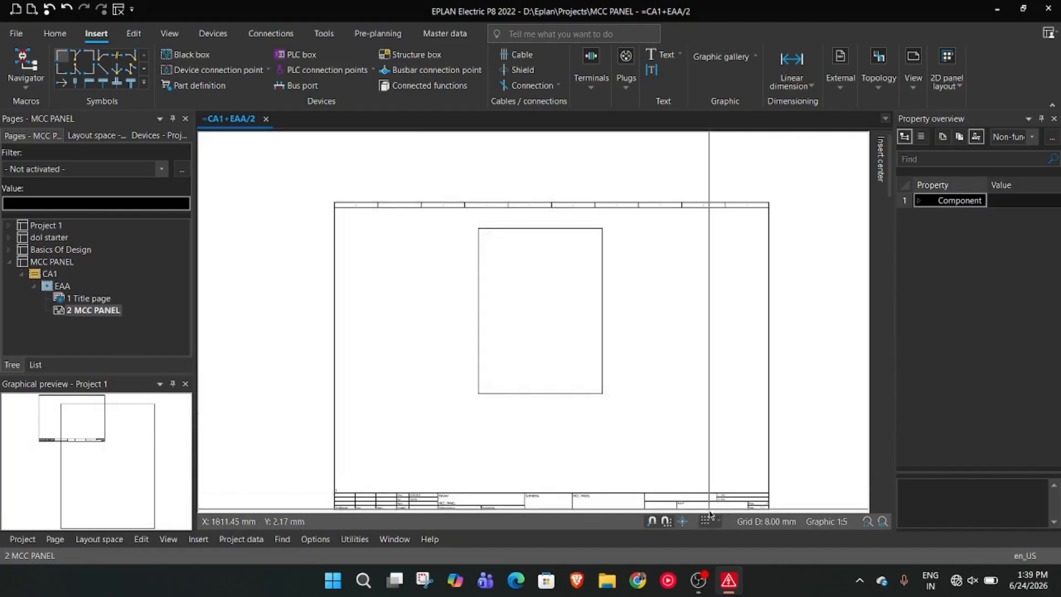
pyautogui.click(714, 523)
pyautogui.click(725, 504)
pyautogui.scroll(5, 625, 393)
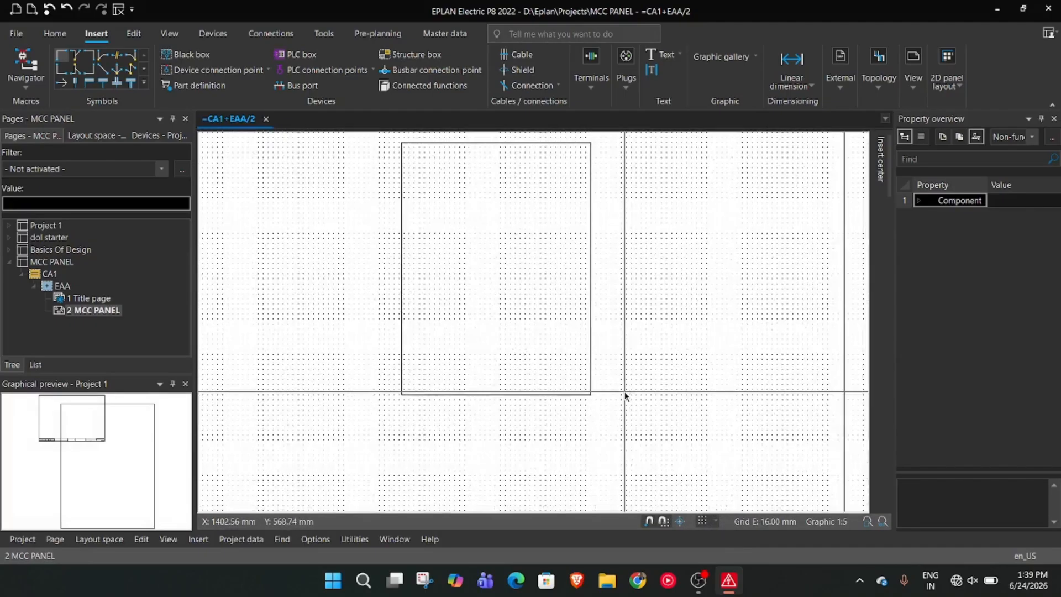
# Move the rectangle about 30 mm to the right, closer to the horizontal centre of the frame
pyautogui.scroll(1, 614, 376)
pyautogui.moveTo(589, 311); pyautogui.dragTo(721, 442, button='middle')
pyautogui.scroll(-4, 642, 327)
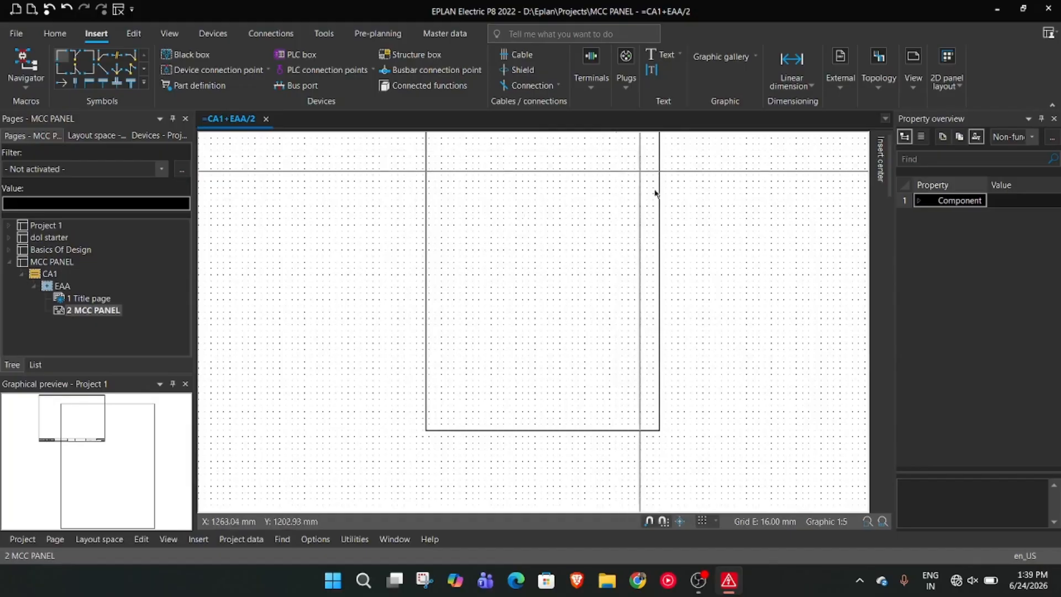
pyautogui.scroll(-3, 674, 298)
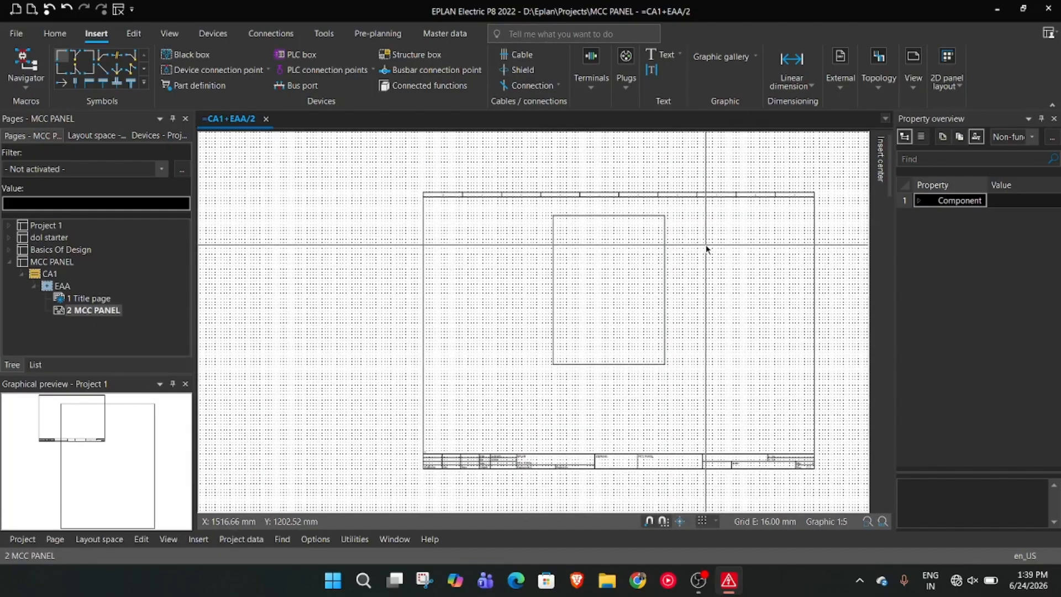
pyautogui.scroll(1, 705, 245)
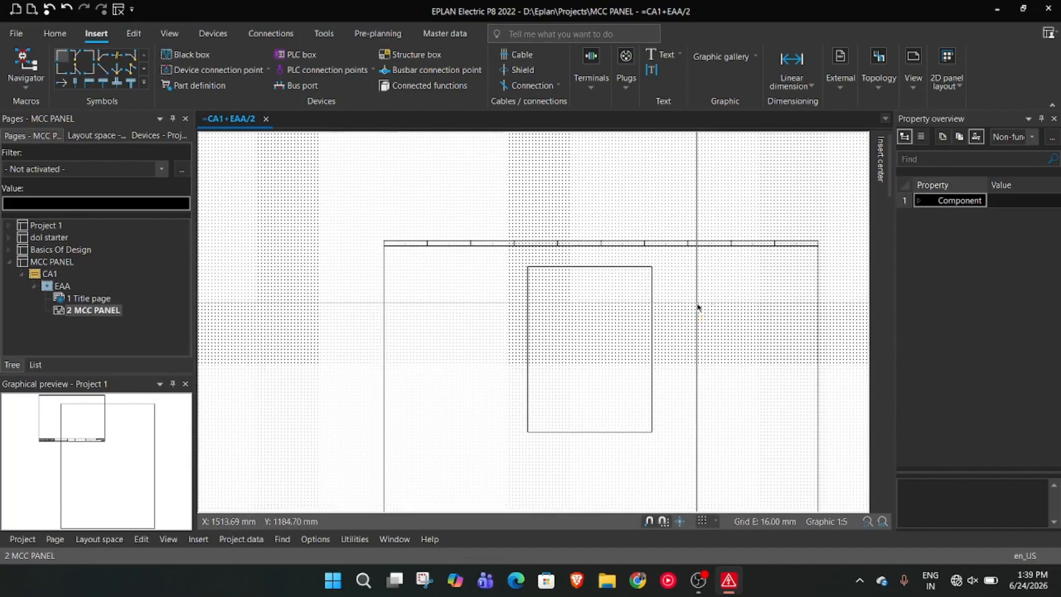
pyautogui.scroll(1, 615, 300)
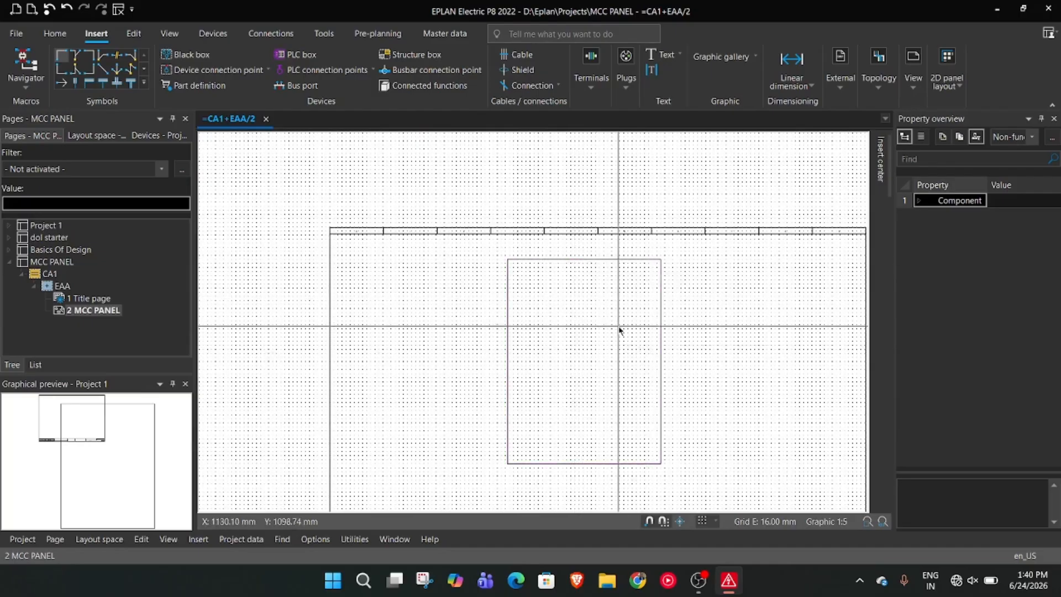
pyautogui.scroll(-2, 668, 312)
pyautogui.scroll(3, 615, 250)
pyautogui.click(547, 277)
pyautogui.click(550, 273)
pyautogui.press('Escape')
pyautogui.scroll(3, 672, 307)
pyautogui.scroll(-4, 711, 209)
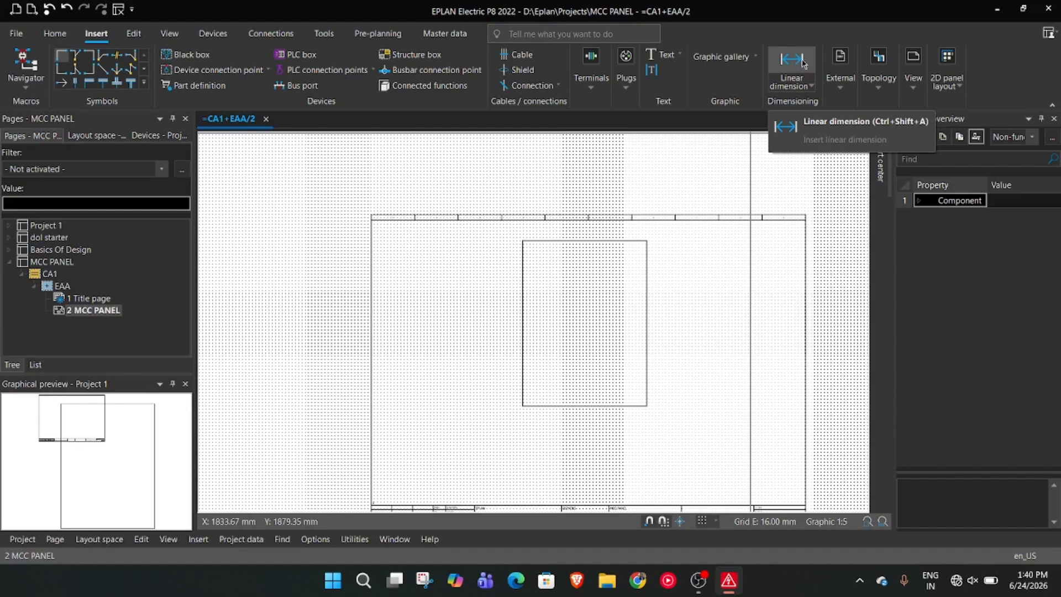
pyautogui.click(802, 62)
pyautogui.scroll(4, 762, 277)
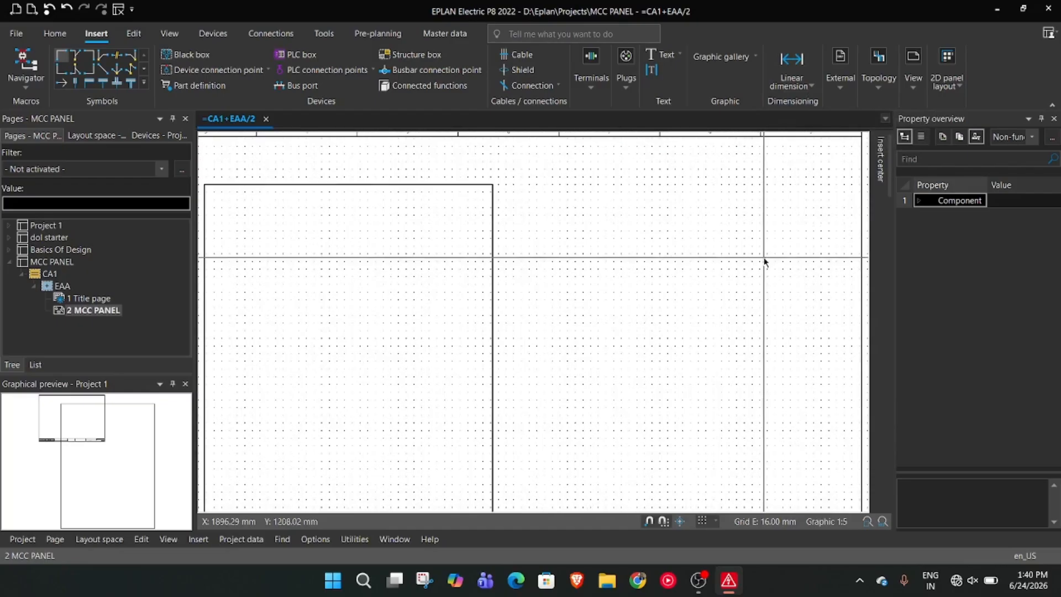
pyautogui.moveTo(572, 288); pyautogui.dragTo(682, 333, button='middle')
pyautogui.scroll(3, 682, 333)
pyautogui.scroll(-2, 503, 245)
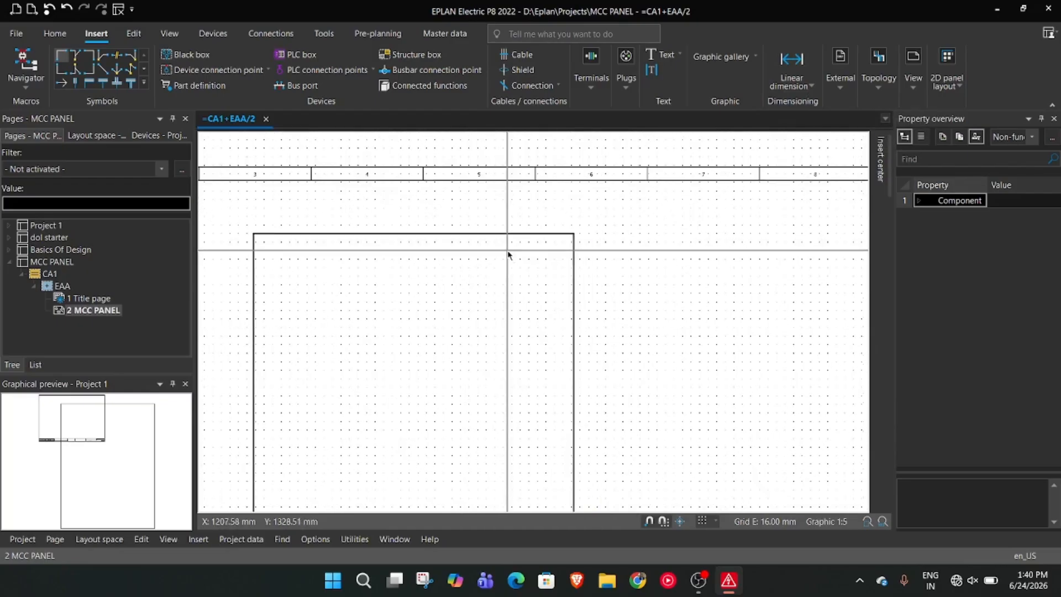
pyautogui.moveTo(490, 236)
pyautogui.mouseDown()
pyautogui.moveTo(509, 237)
pyautogui.moveTo(489, 242)
pyautogui.mouseUp()
pyautogui.scroll(3, 488, 244)
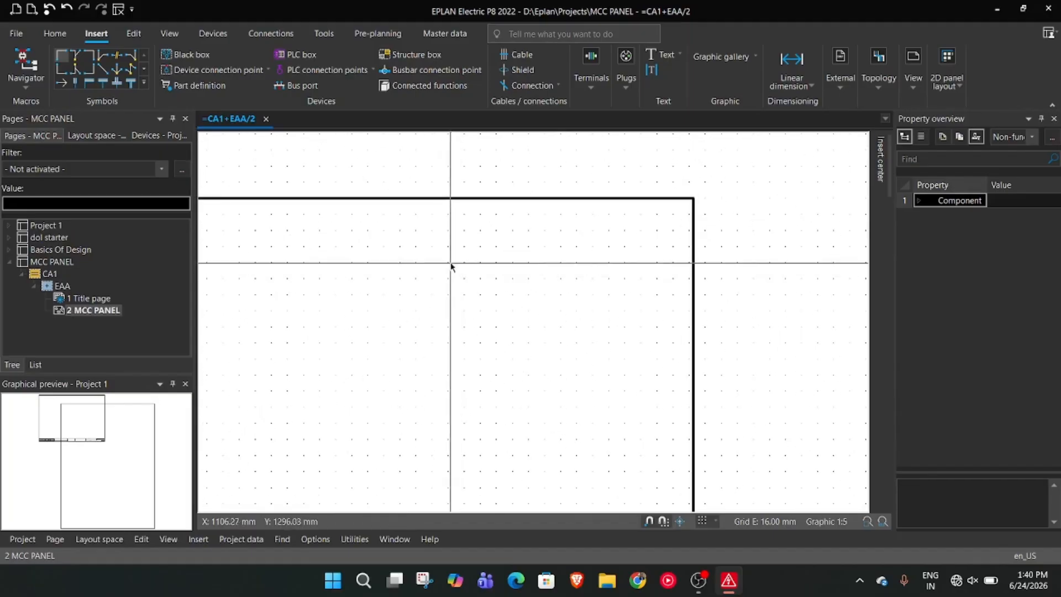
pyautogui.scroll(3, 675, 234)
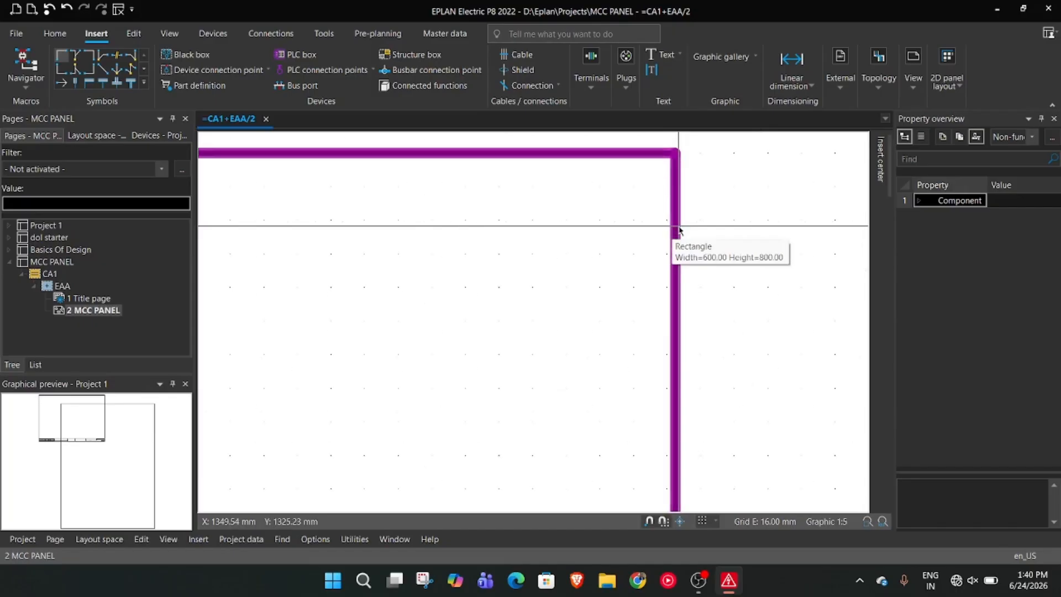
# Delete the existing 600 by 800 mm rectangle from page 2 MCC PANEL
pyautogui.scroll(-4, 706, 230)
pyautogui.click(576, 209)
pyautogui.press('Delete')
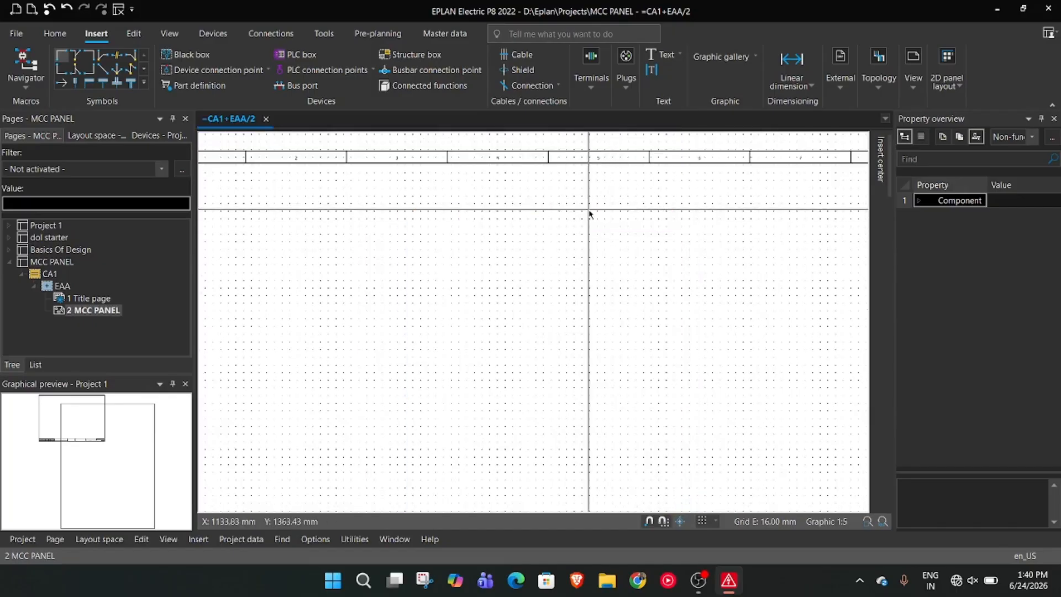
# Draw a rectangle with its first corner at X 880 mm, Y 1280 mm and its second corner at relative 600 -800
pyautogui.rightClick(337, 236)
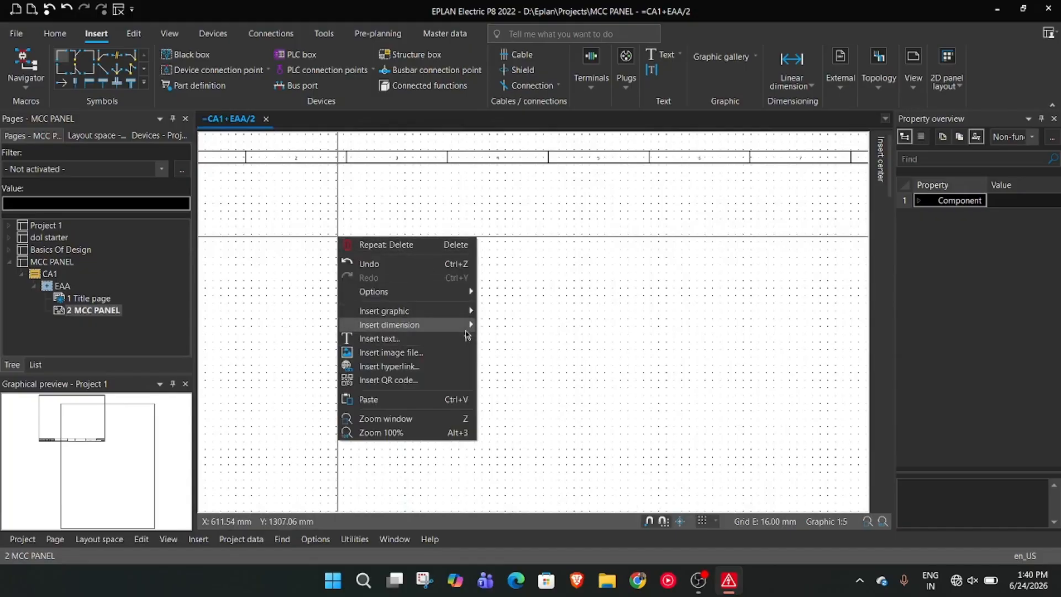
pyautogui.moveTo(467, 330)
pyautogui.moveTo(464, 311)
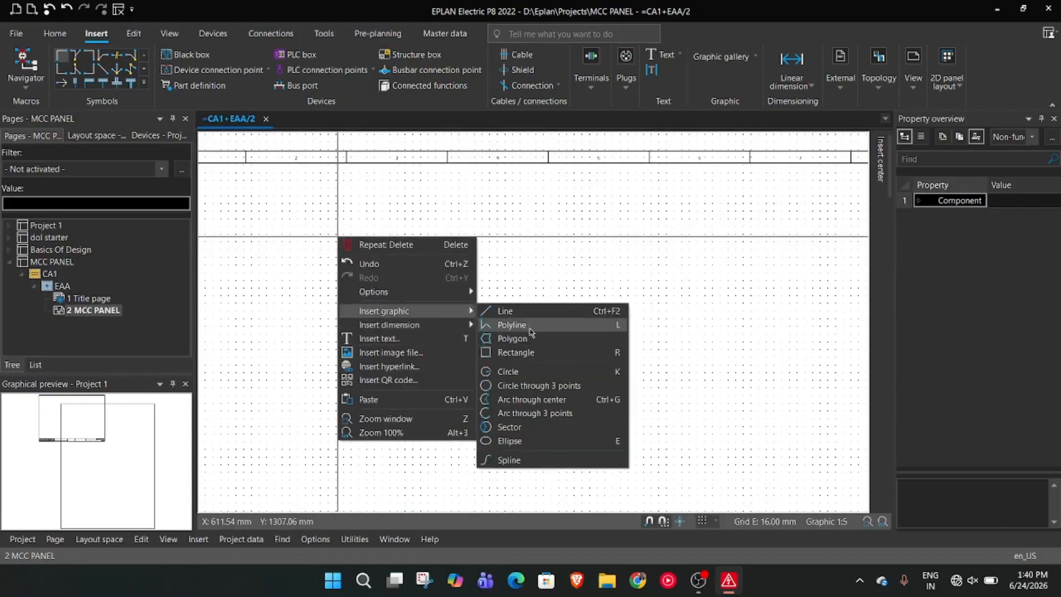
pyautogui.click(530, 353)
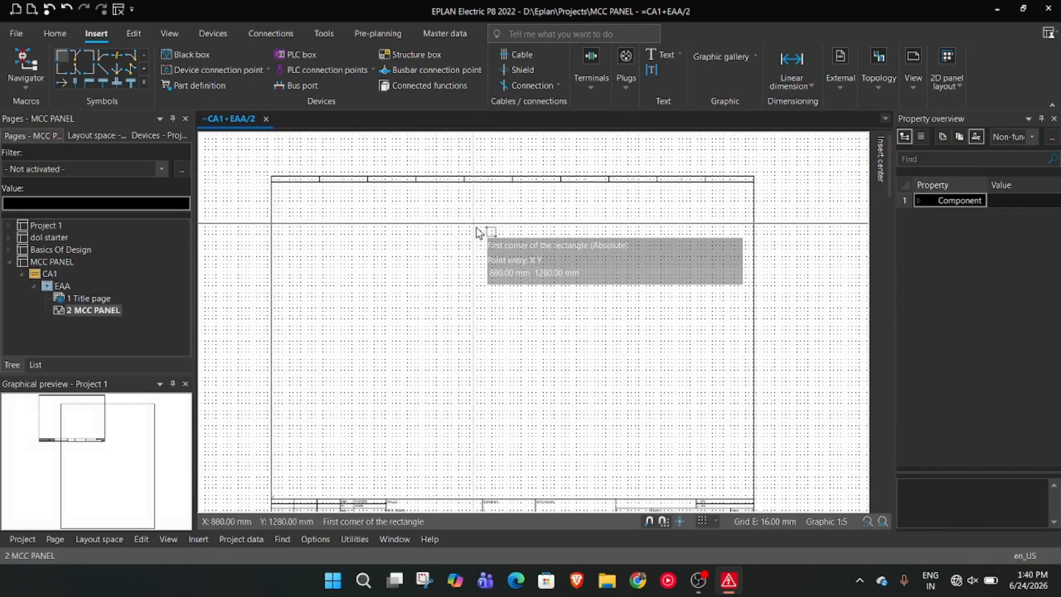
pyautogui.scroll(2, 478, 232)
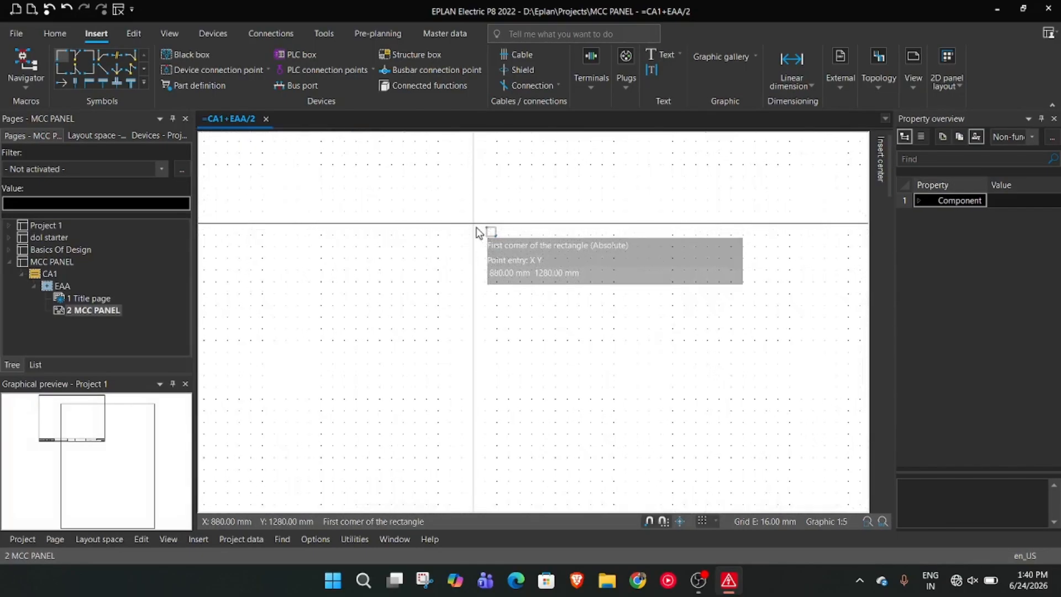
pyautogui.click(477, 230)
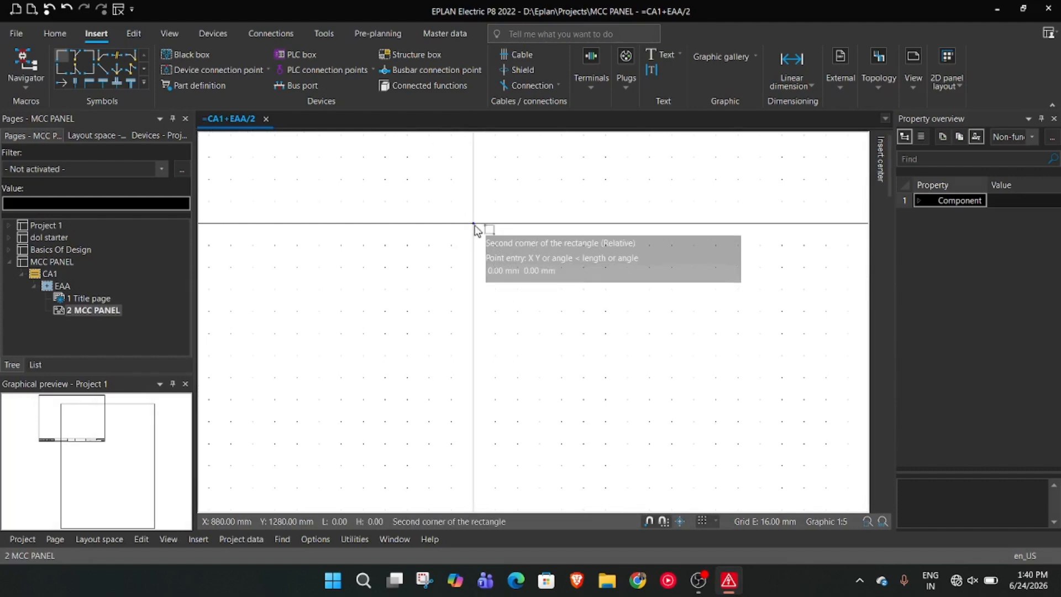
pyautogui.write('600 -800')
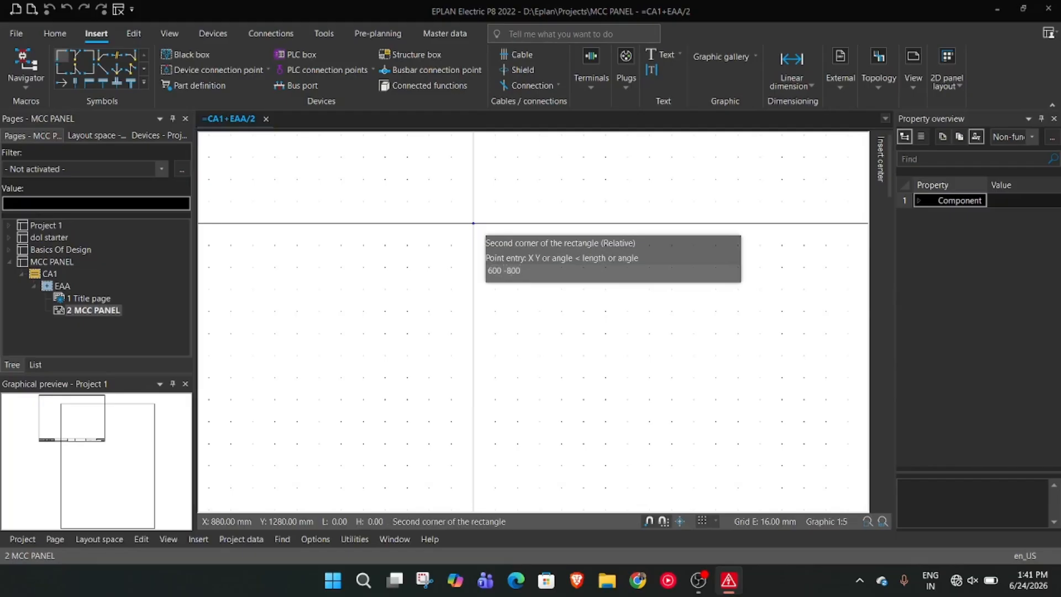
pyautogui.press('Return')
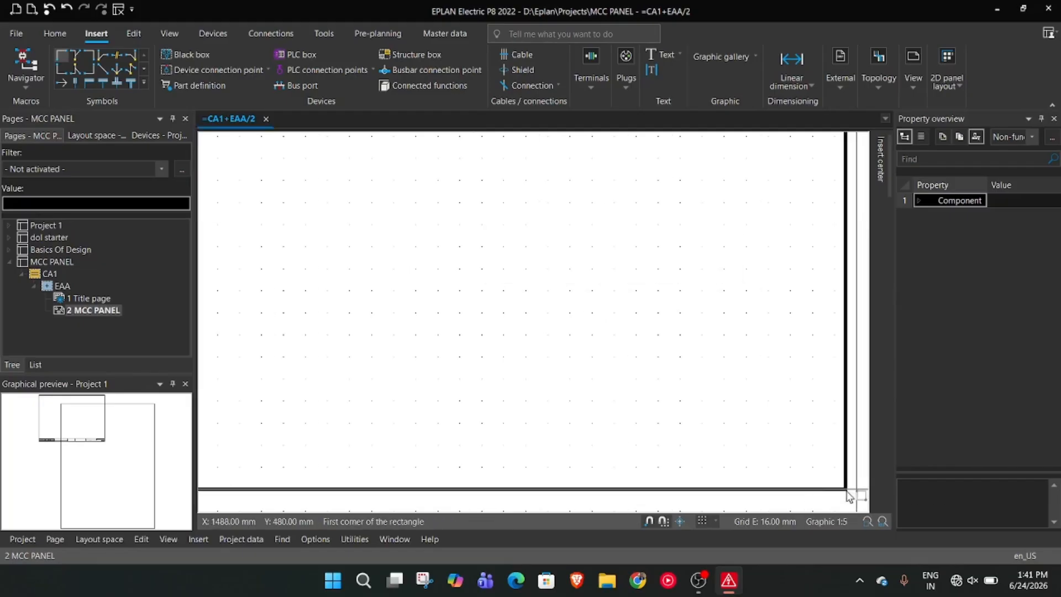
pyautogui.scroll(-3, 678, 442)
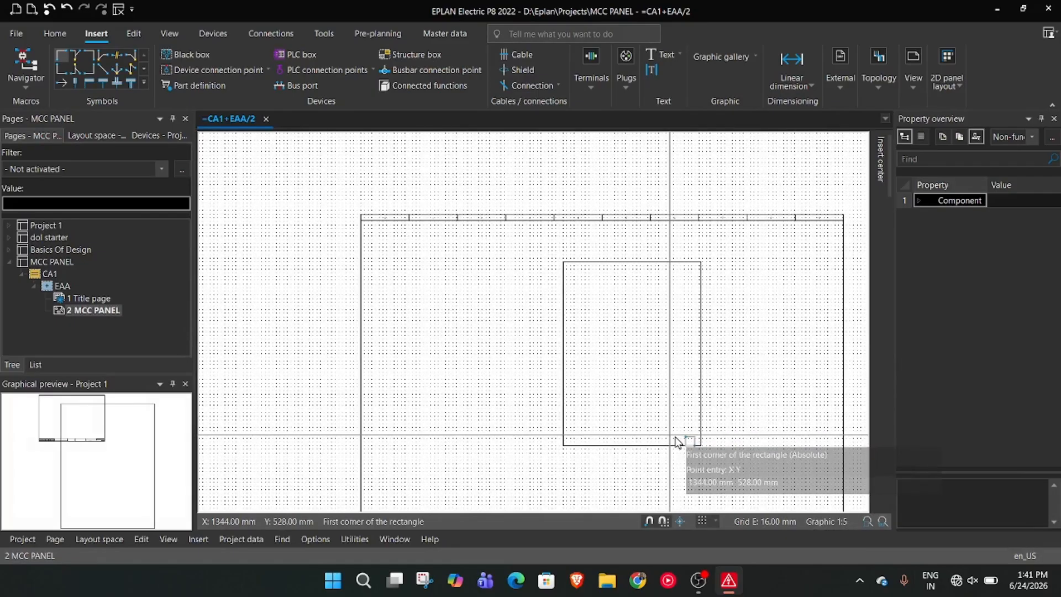
# Try a second 600 by 800 mm rectangle extending upward from X 208 mm, Y 1152 mm, and delete it
pyautogui.scroll(3, 421, 298)
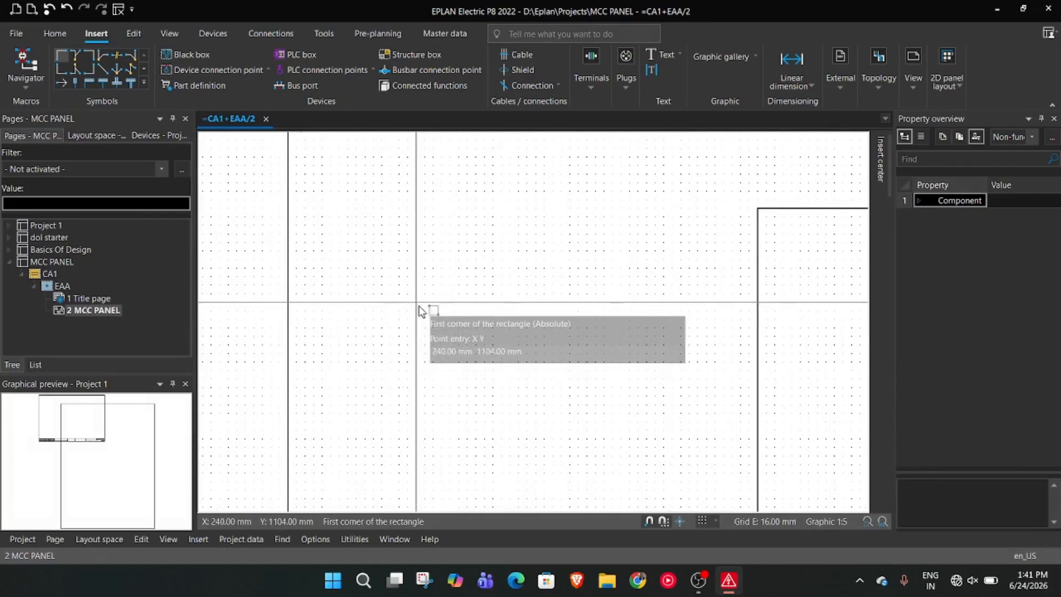
pyautogui.click(401, 280)
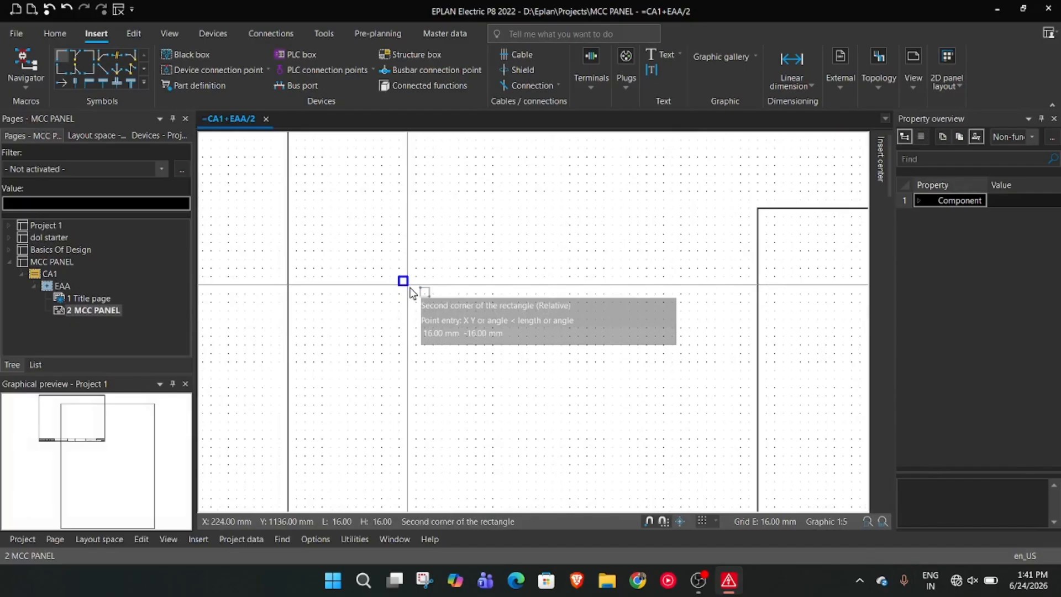
pyautogui.write('600 800')
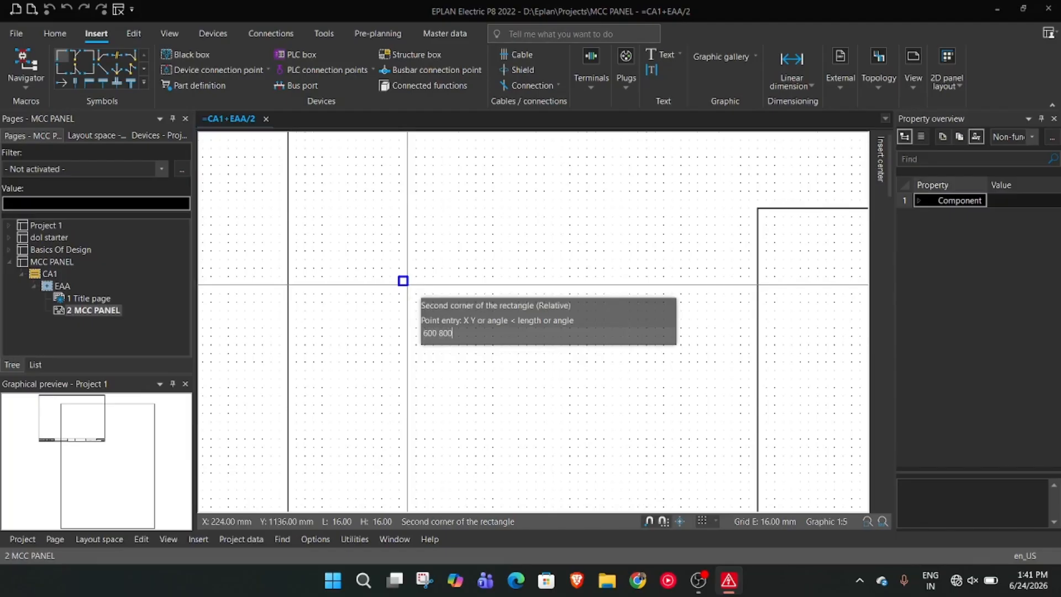
pyautogui.press('Return')
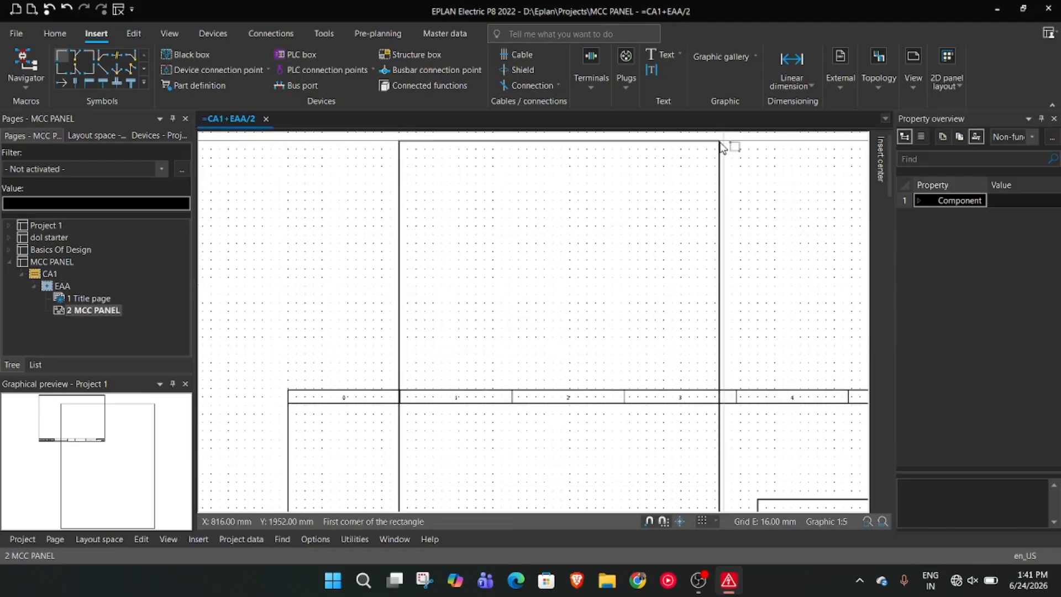
pyautogui.scroll(-3, 792, 222)
pyautogui.press('Escape')
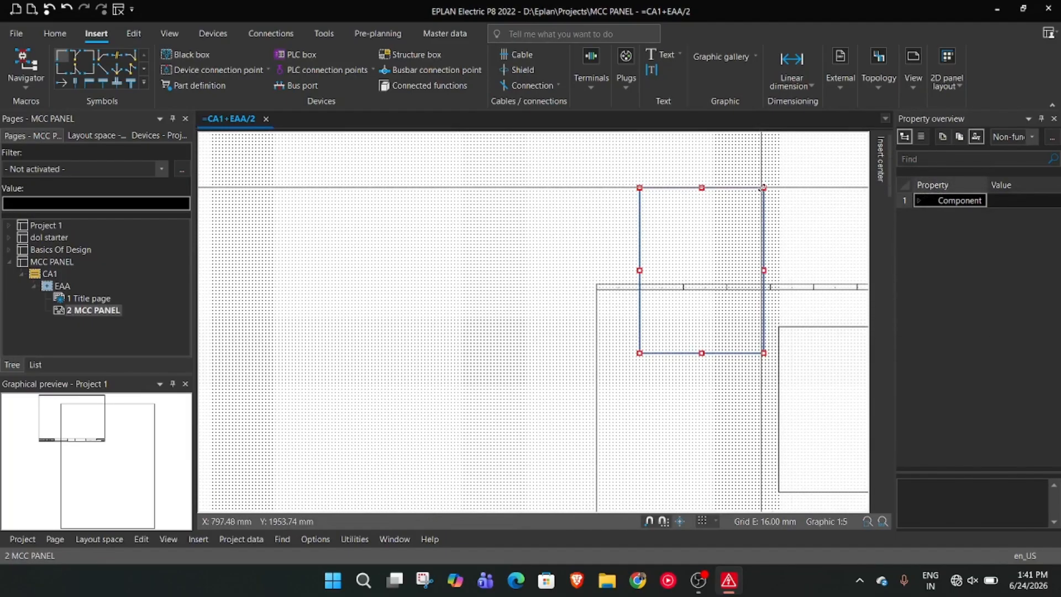
pyautogui.press('Delete')
# Add a linear dimension to the panel rectangle's bottom edge, with the dimension line about 48 mm below it
pyautogui.scroll(4, 707, 375)
pyautogui.moveTo(702, 378); pyautogui.dragTo(471, 241, button='middle')
pyautogui.scroll(1, 568, 285)
pyautogui.moveTo(568, 285); pyautogui.dragTo(422, 283, button='middle')
pyautogui.scroll(-2, 854, 265)
pyautogui.scroll(2, 820, 267)
pyautogui.moveTo(819, 268); pyautogui.dragTo(762, 280, button='middle')
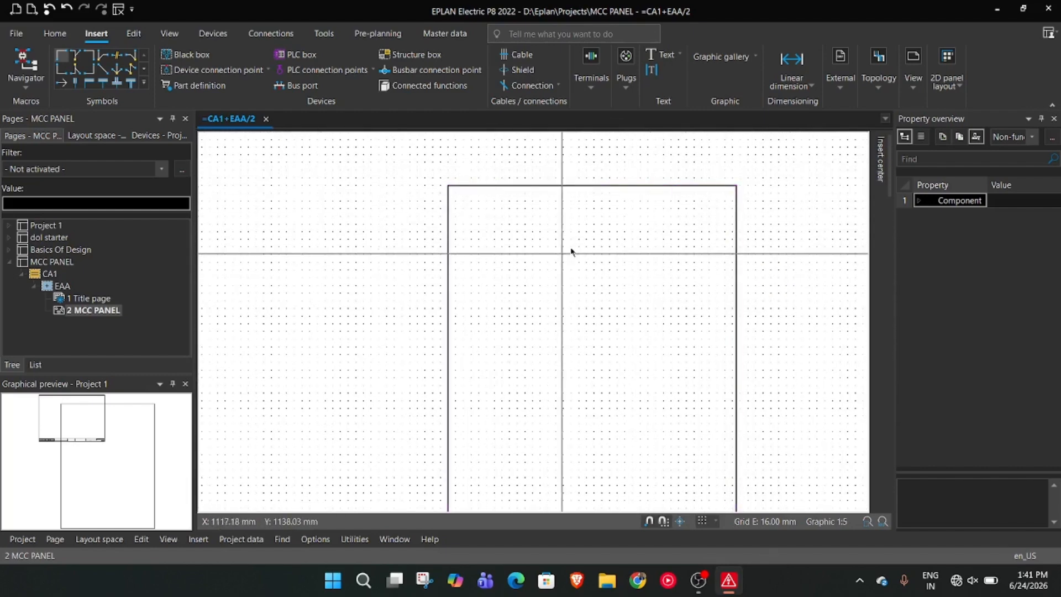
pyautogui.scroll(-1, 801, 252)
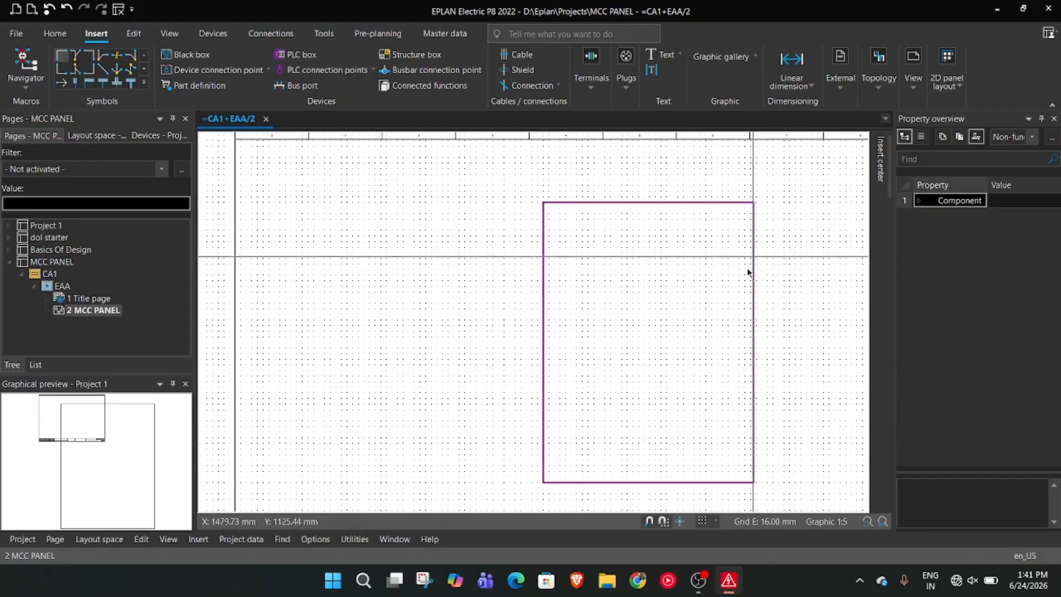
pyautogui.click(801, 63)
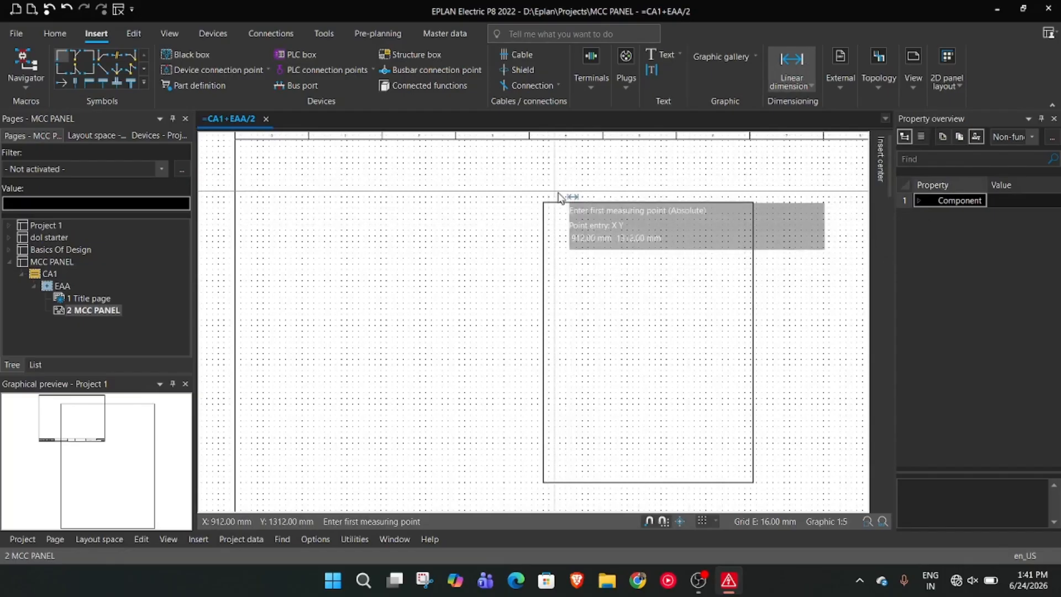
pyautogui.click(543, 482)
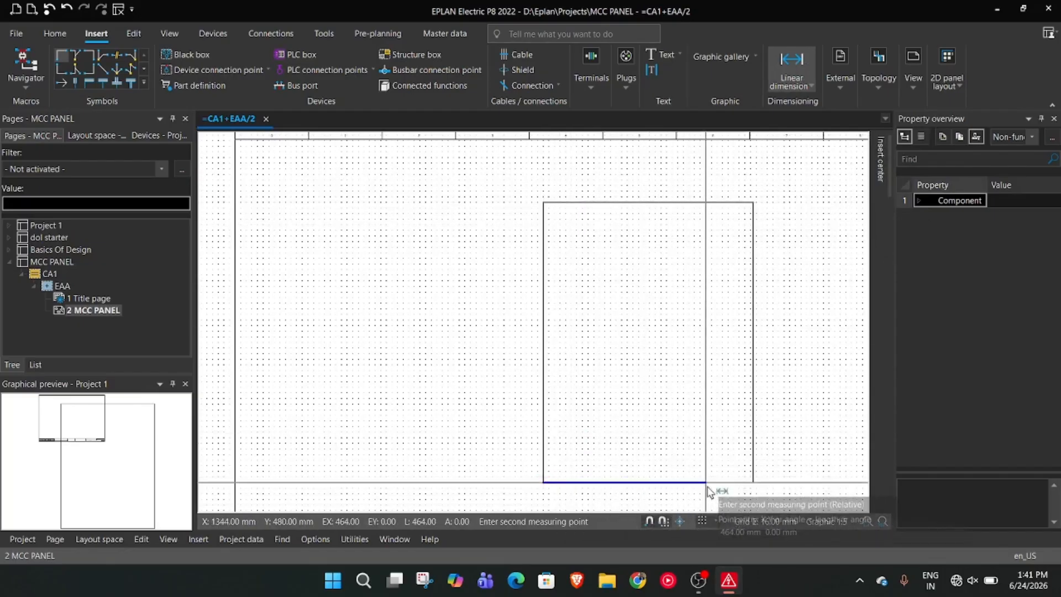
pyautogui.click(753, 482)
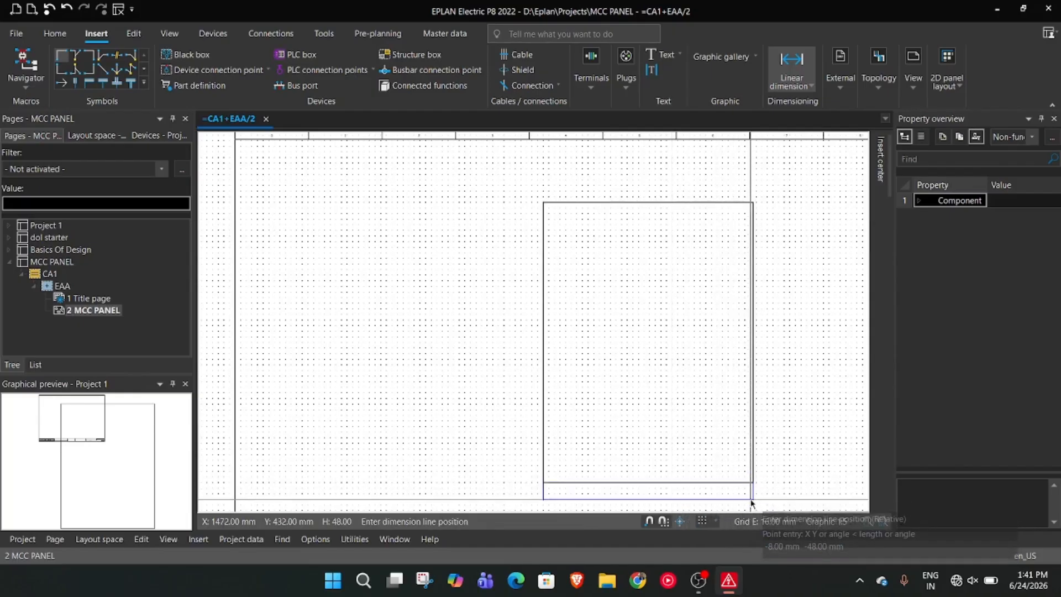
pyautogui.click(751, 500)
pyautogui.press('Escape')
# Add a linear dimension for the panel rectangle's height, with the dimension line outside its right edge
pyautogui.scroll(3, 767, 471)
pyautogui.moveTo(766, 471); pyautogui.dragTo(767, 352, button='middle')
pyautogui.scroll(-2, 767, 352)
pyautogui.moveTo(770, 247); pyautogui.dragTo(685, 402, button='middle')
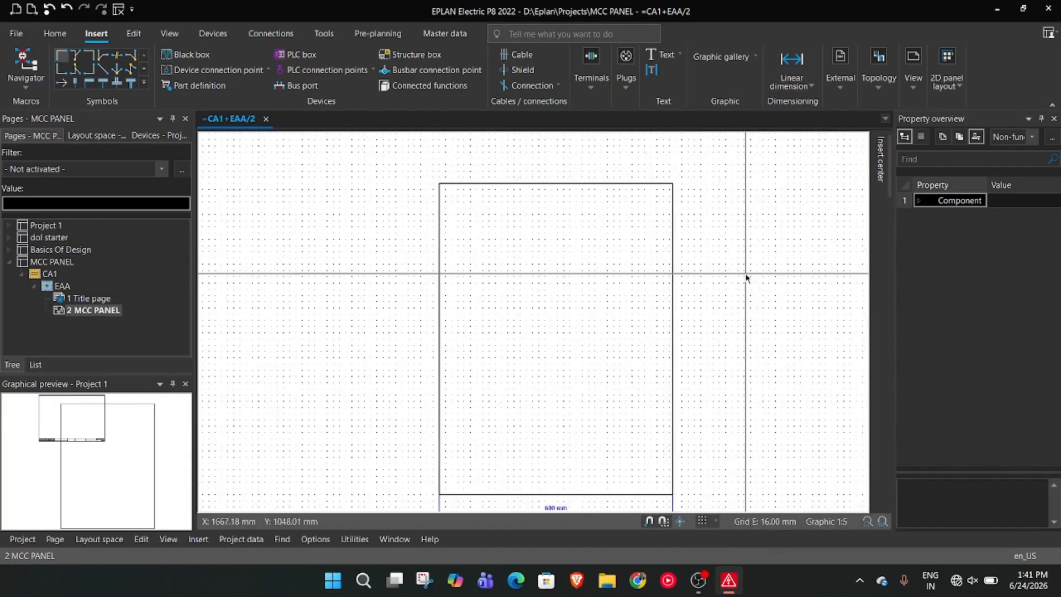
pyautogui.scroll(-2, 746, 274)
pyautogui.click(800, 67)
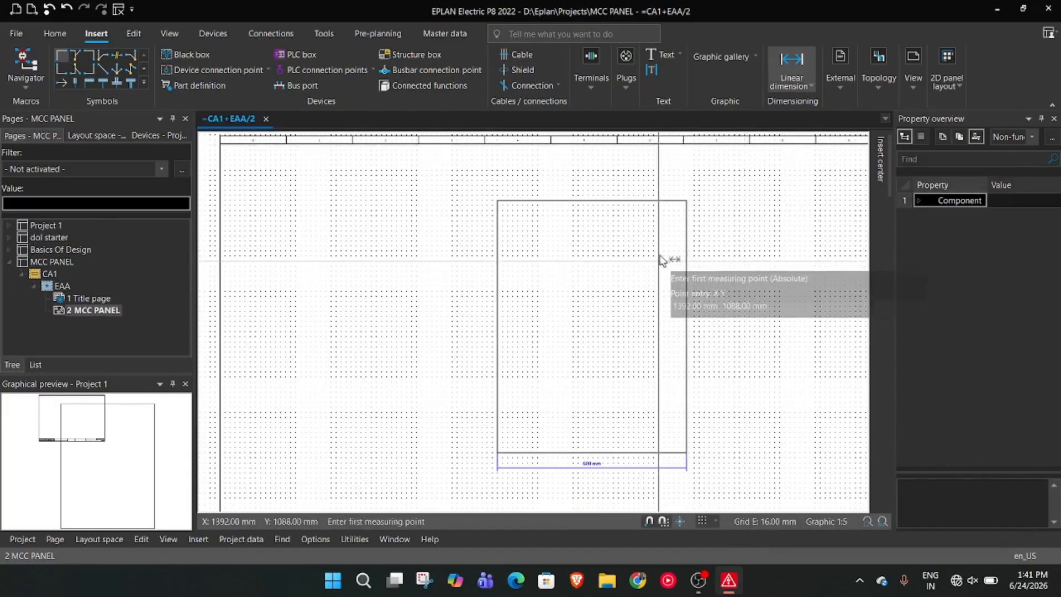
pyautogui.click(687, 201)
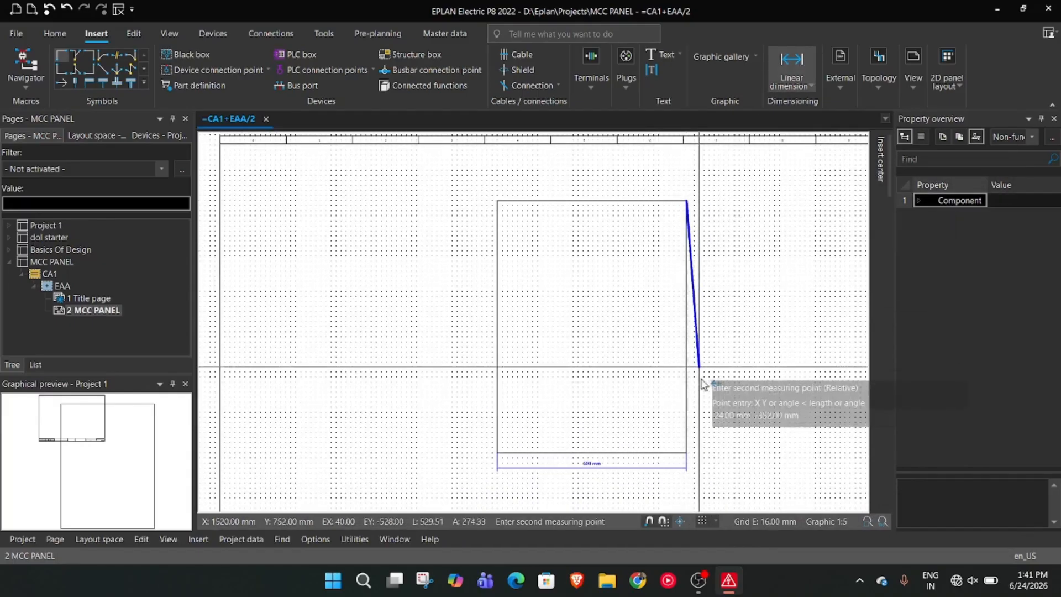
pyautogui.click(687, 451)
pyautogui.click(735, 451)
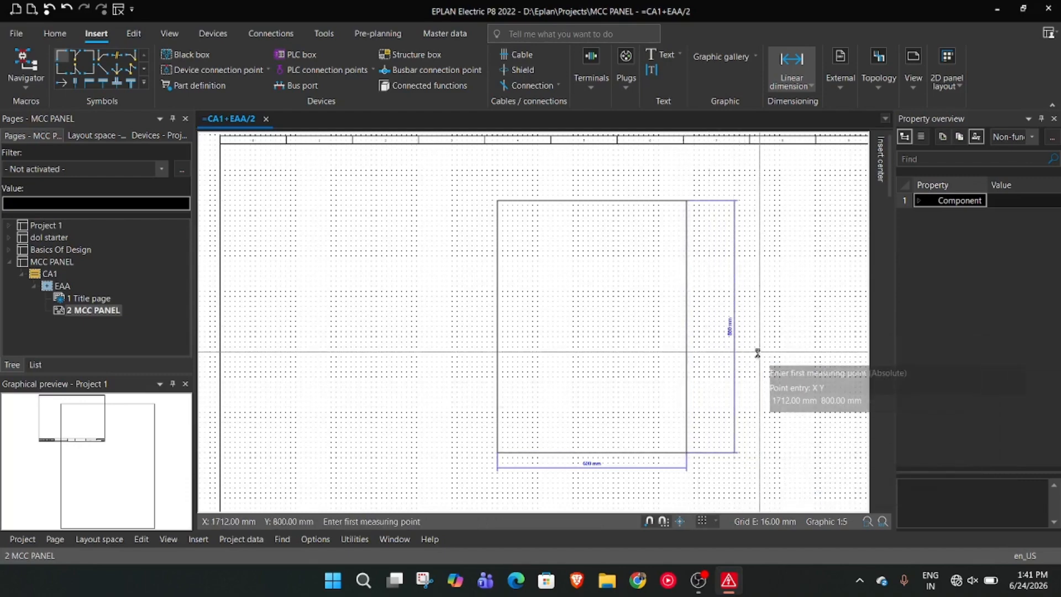
pyautogui.press('Escape')
pyautogui.scroll(3, 760, 360)
pyautogui.scroll(-4, 739, 379)
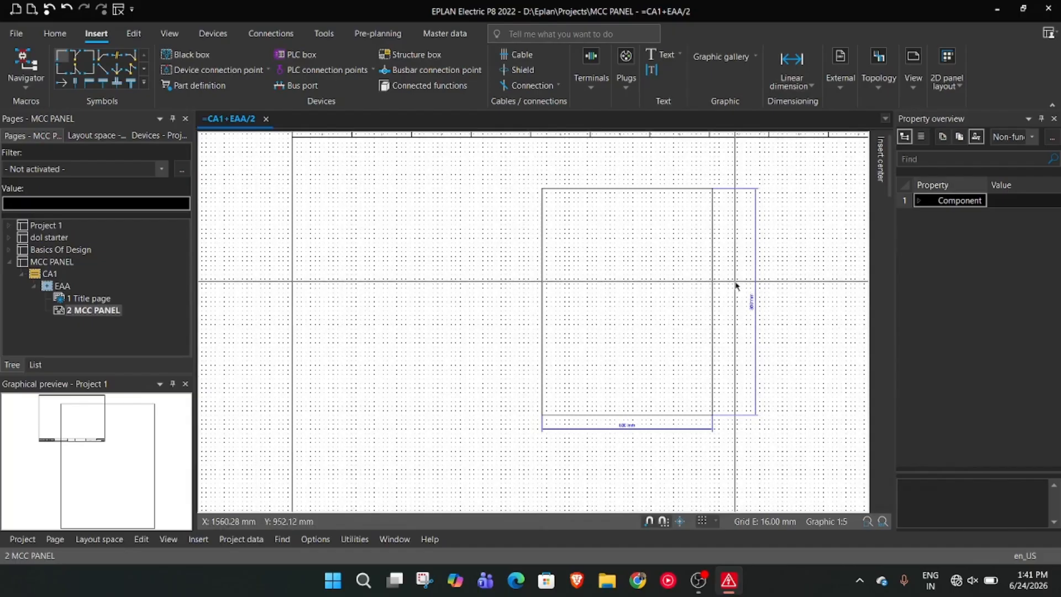
pyautogui.click(731, 55)
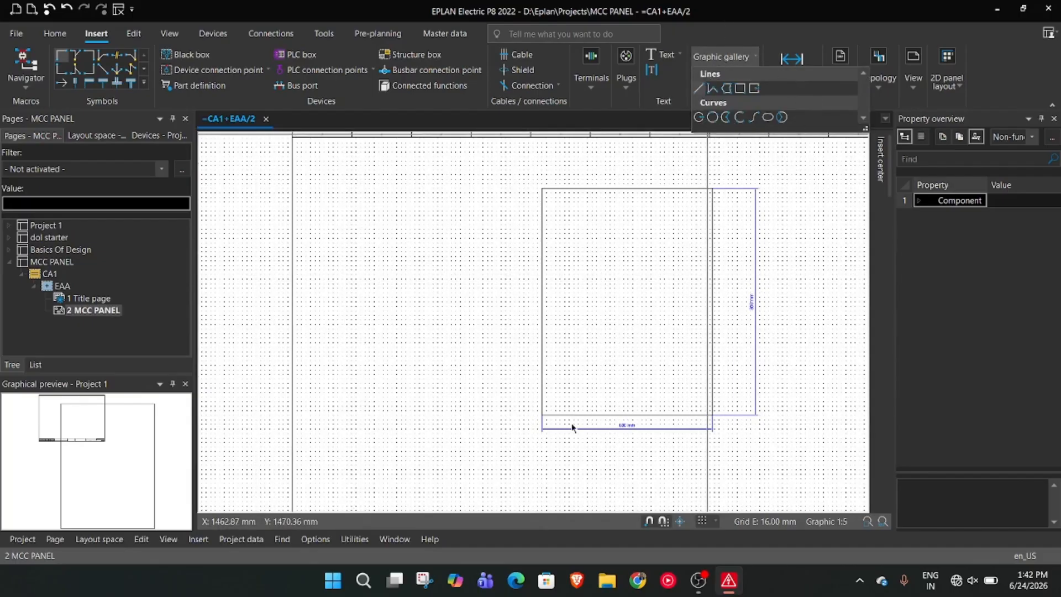
pyautogui.click(502, 398)
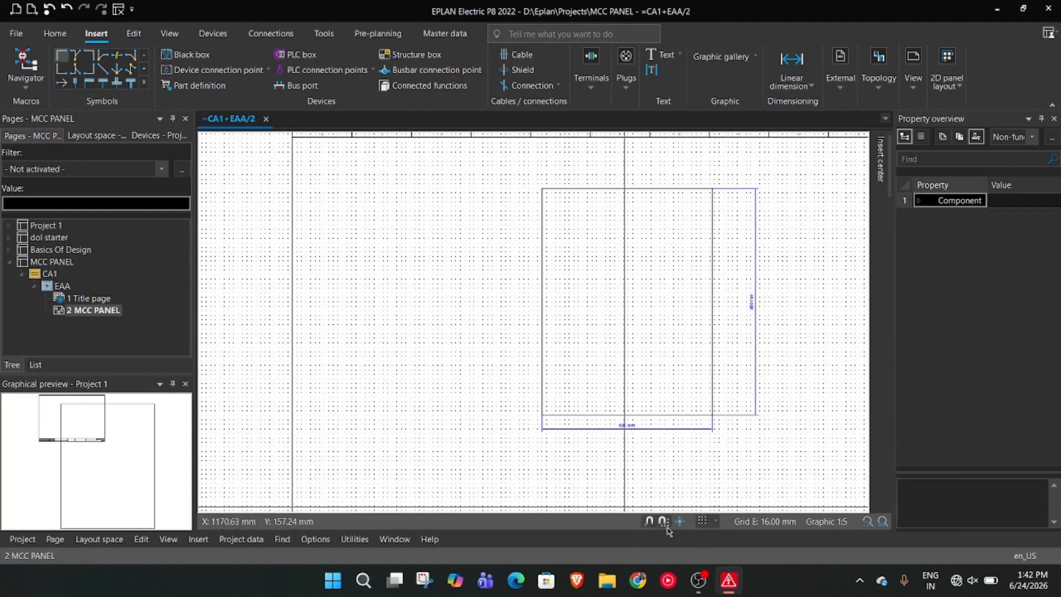
# Examine the panel outline's lower right corner and its width and height dimensions within the frame
pyautogui.scroll(4, 720, 445)
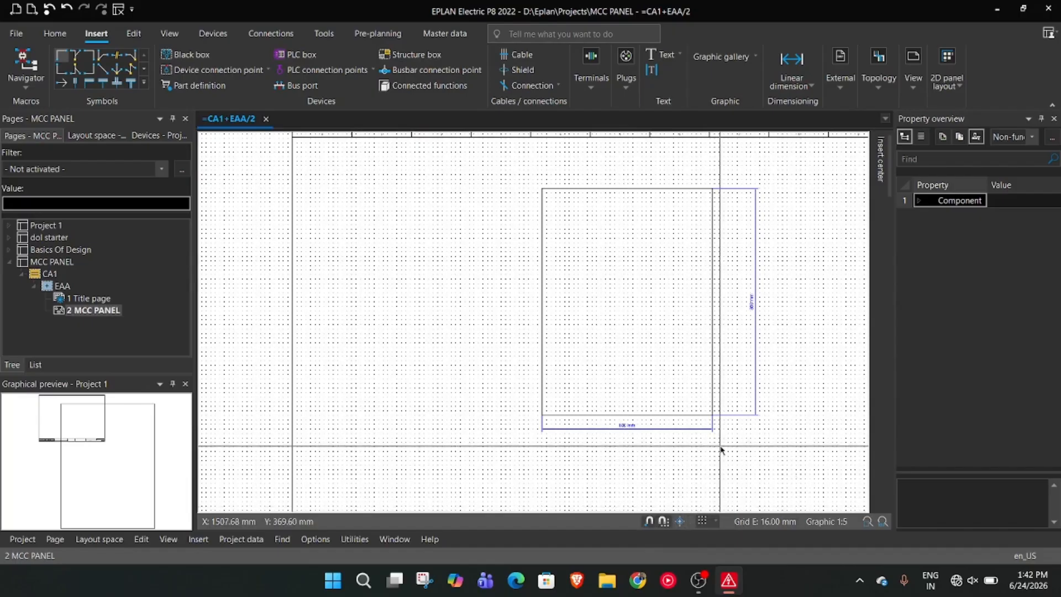
pyautogui.scroll(1, 752, 363)
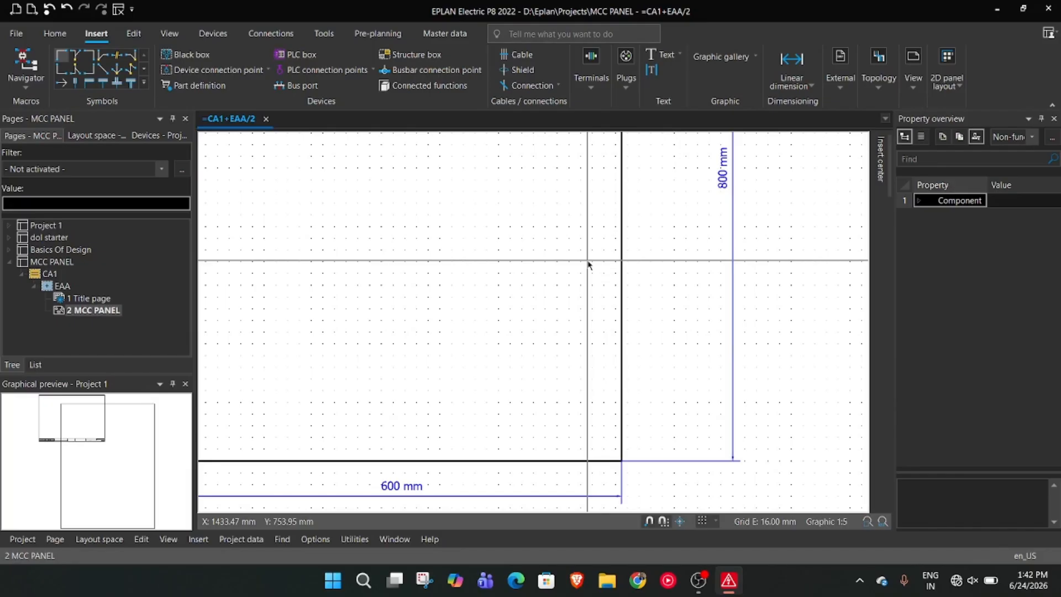
pyautogui.scroll(2, 592, 289)
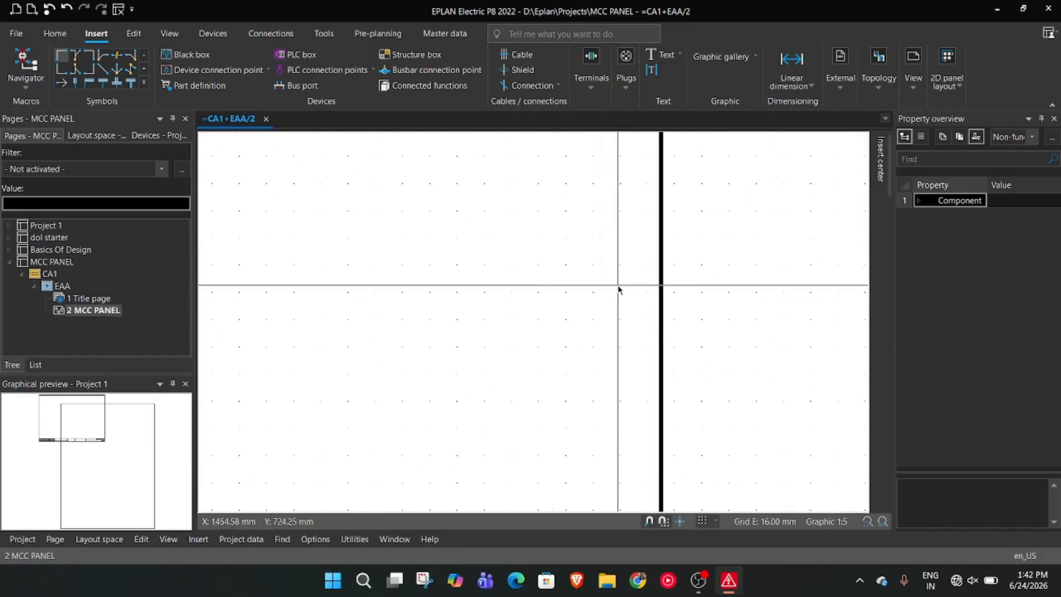
pyautogui.scroll(-3, 616, 286)
pyautogui.scroll(-6, 614, 283)
pyautogui.moveTo(558, 227); pyautogui.dragTo(569, 303, button='middle')
pyautogui.scroll(-1, 570, 304)
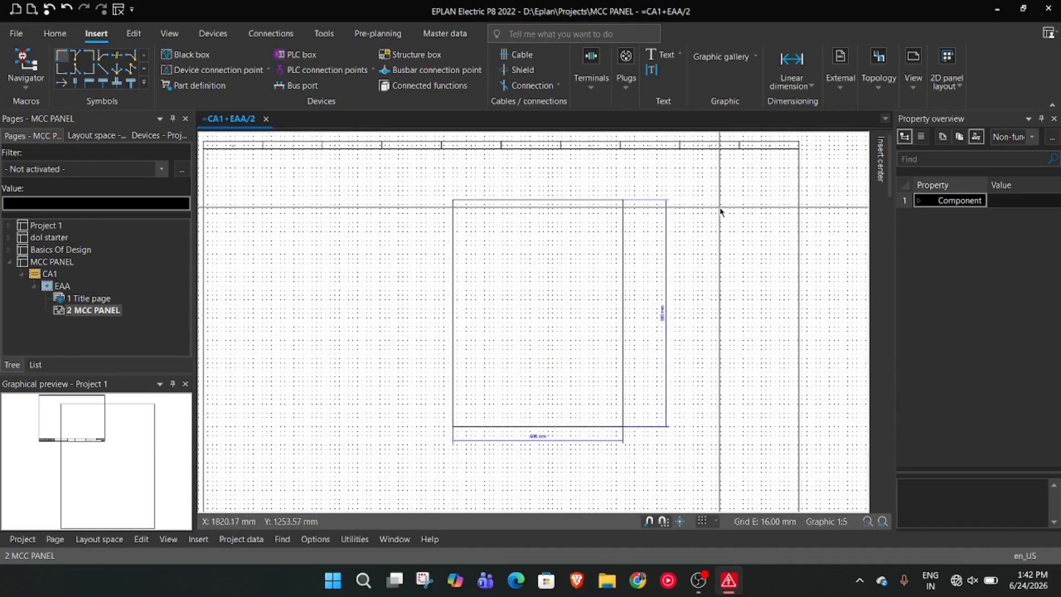
pyautogui.scroll(-1, 553, 265)
pyautogui.scroll(2, 526, 244)
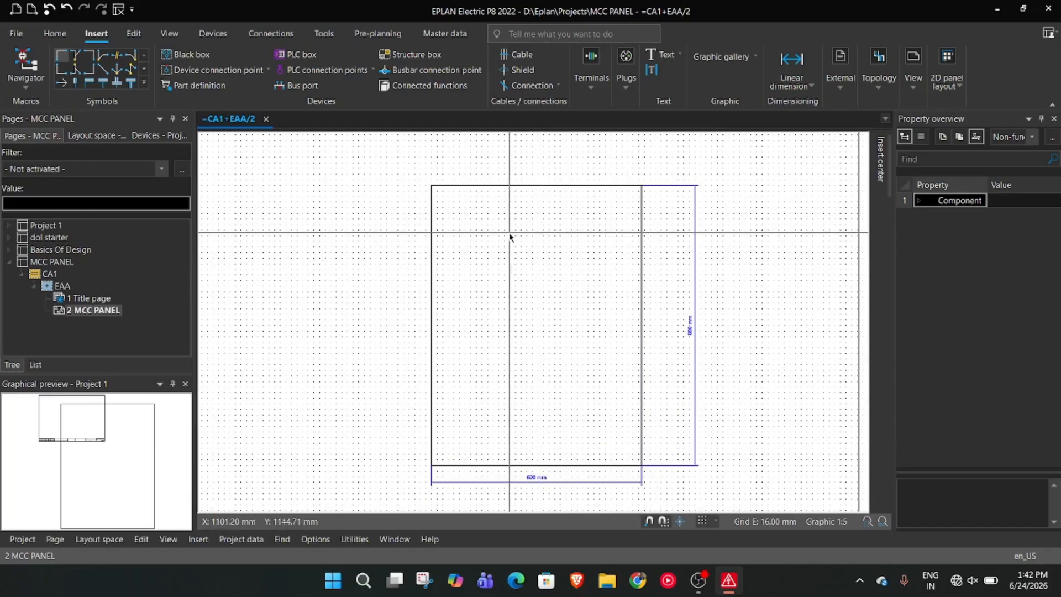
# Start a rectangle inside the panel outline, placing its first corner at X 896 mm, Y 1264 mm near the outline's upper left corner
pyautogui.scroll(2, 511, 235)
pyautogui.rightClick(509, 232)
pyautogui.click(476, 221)
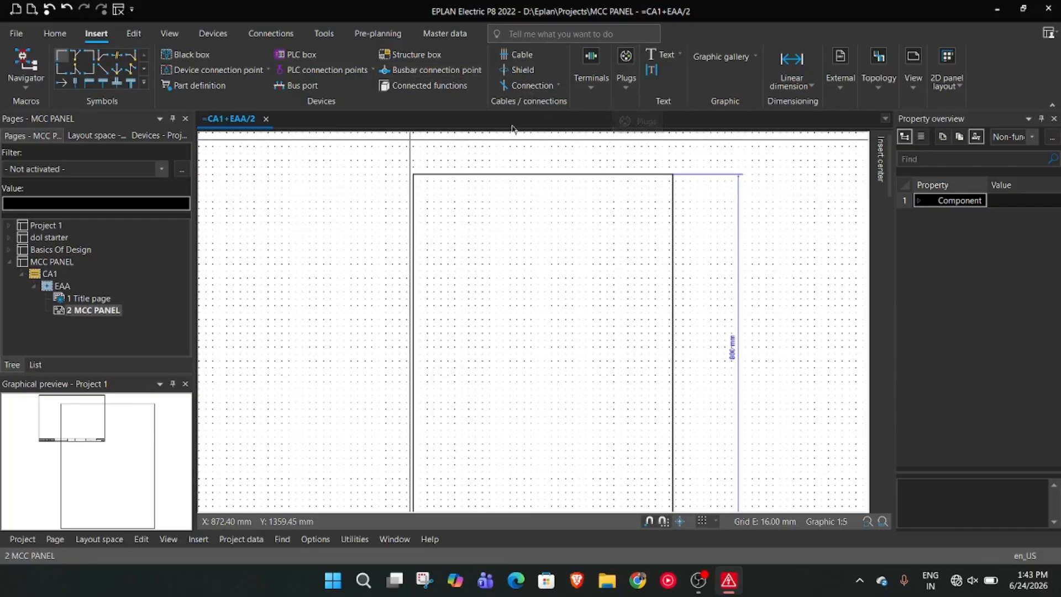
pyautogui.rightClick(481, 220)
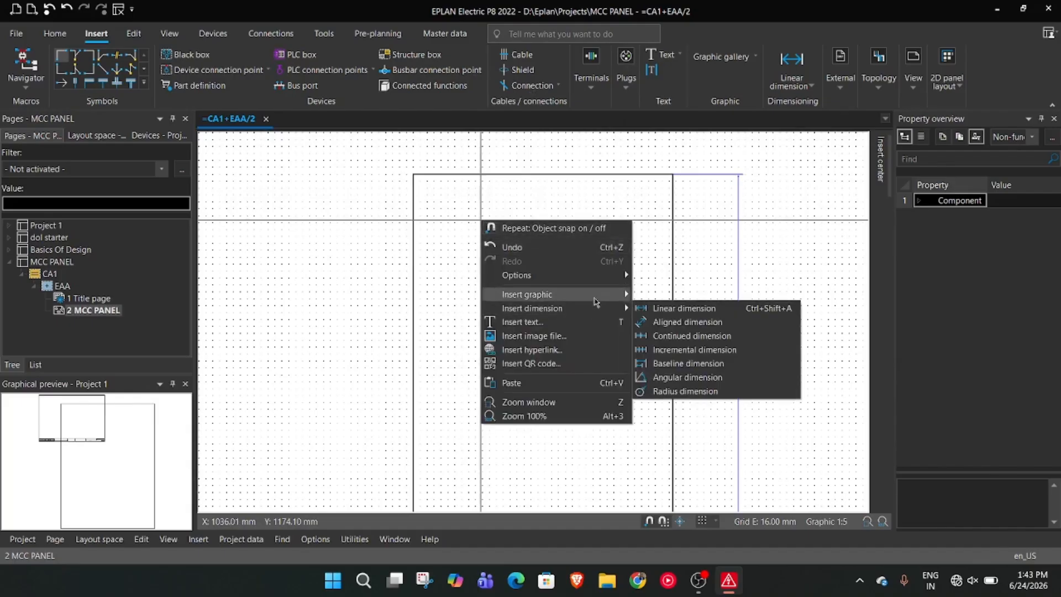
pyautogui.click(679, 336)
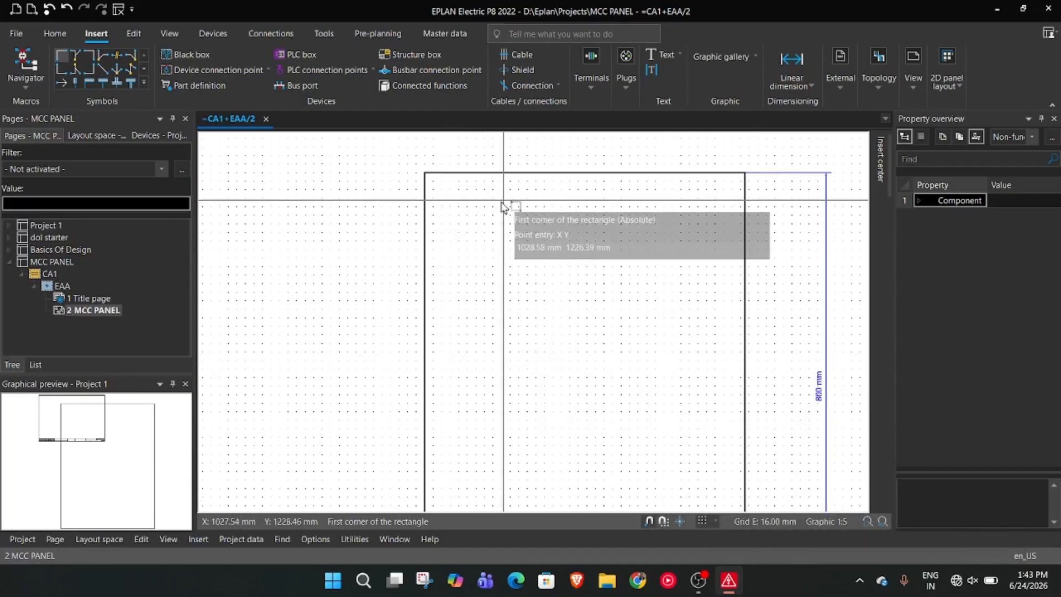
pyautogui.scroll(1, 487, 243)
pyautogui.scroll(1, 486, 239)
pyautogui.moveTo(450, 229); pyautogui.dragTo(471, 335, button='middle')
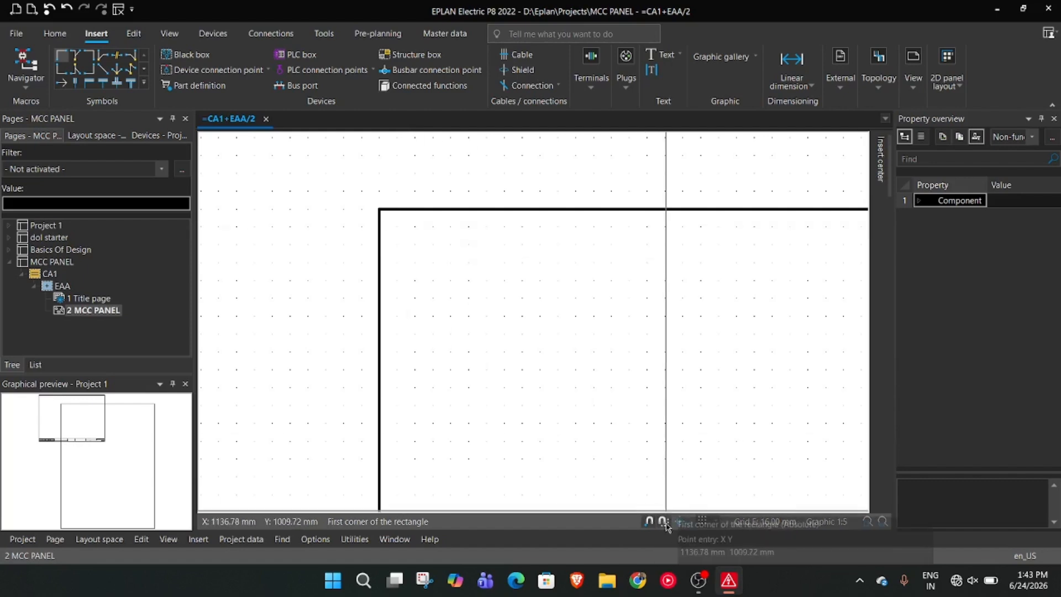
pyautogui.click(397, 227)
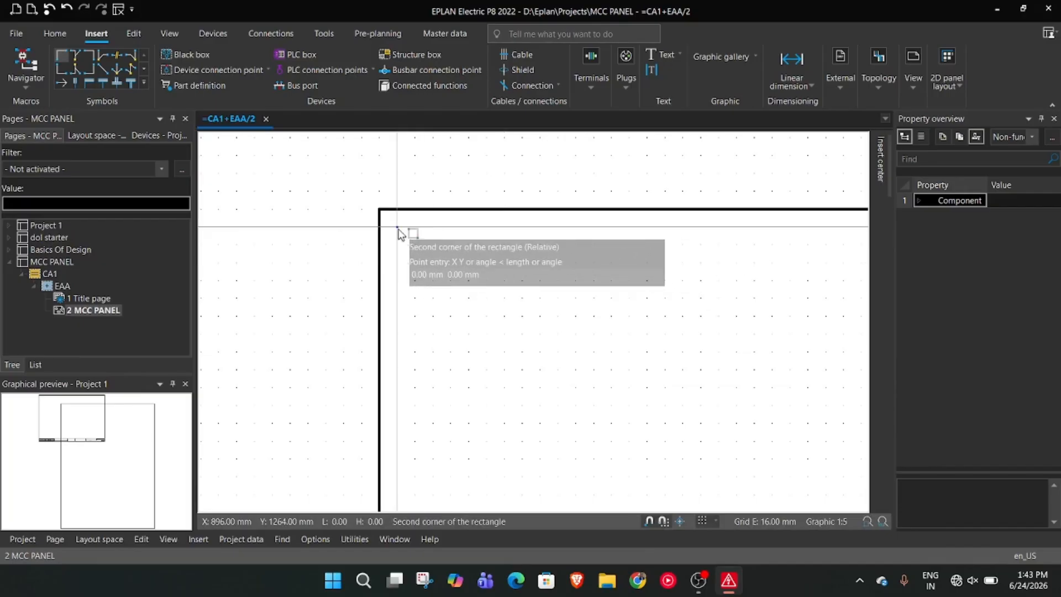
# Finish the inner rectangle at about 576 by 768 mm, placing its opposite corner just inside the panel outline's lower right corner
pyautogui.scroll(-7, 417, 260)
pyautogui.moveTo(687, 409); pyautogui.dragTo(576, 237, button='middle')
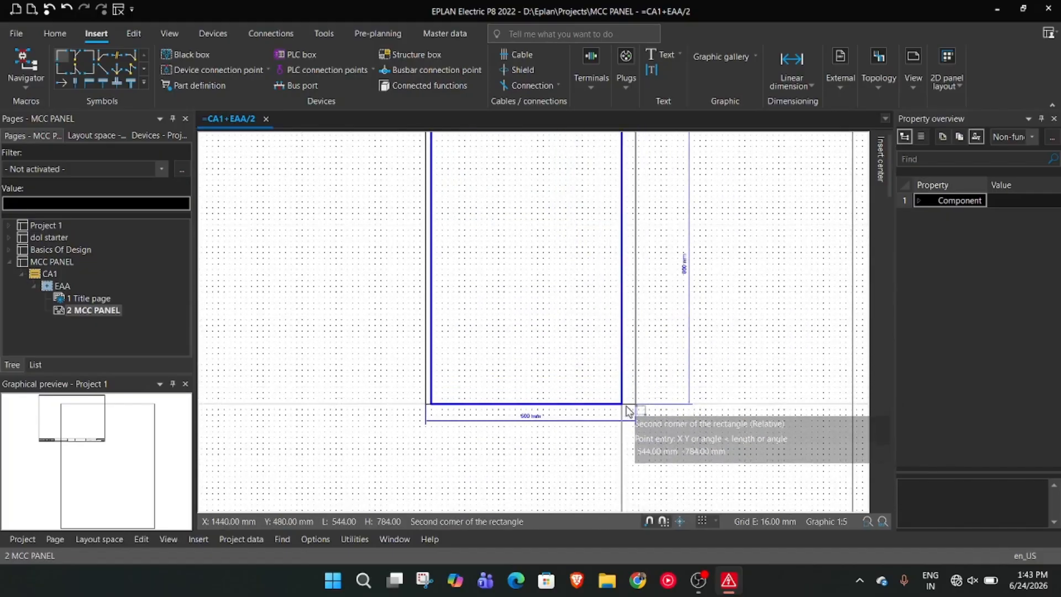
pyautogui.scroll(2, 631, 412)
pyautogui.scroll(2, 633, 412)
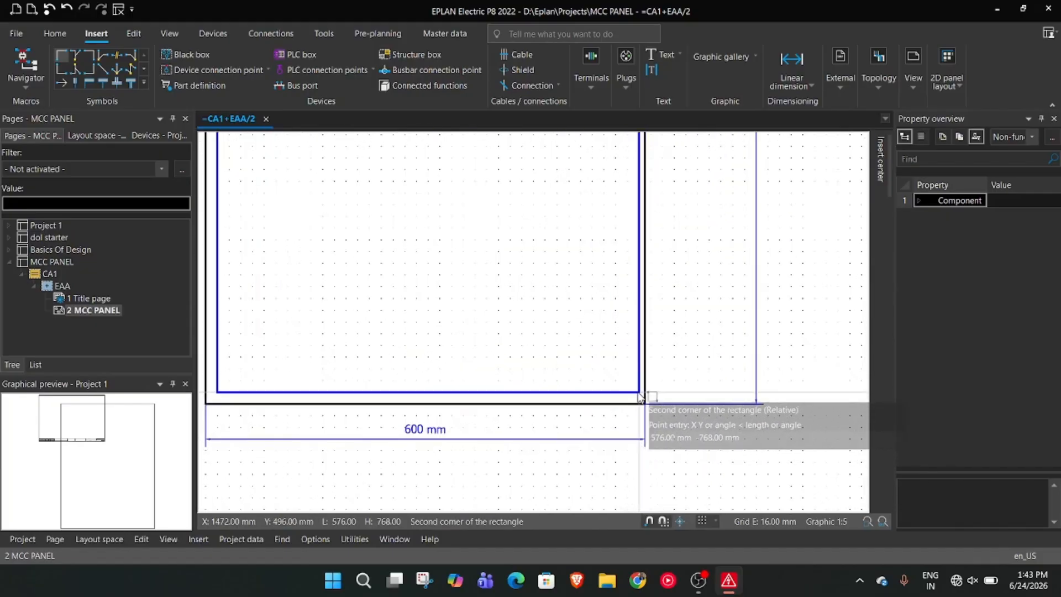
pyautogui.scroll(2, 638, 397)
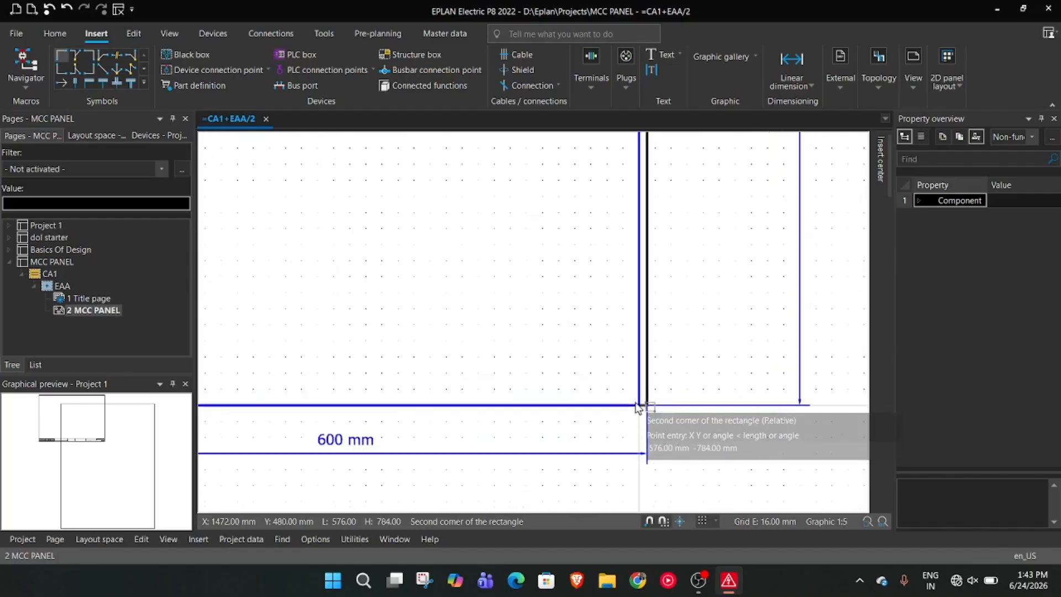
pyautogui.scroll(2, 636, 395)
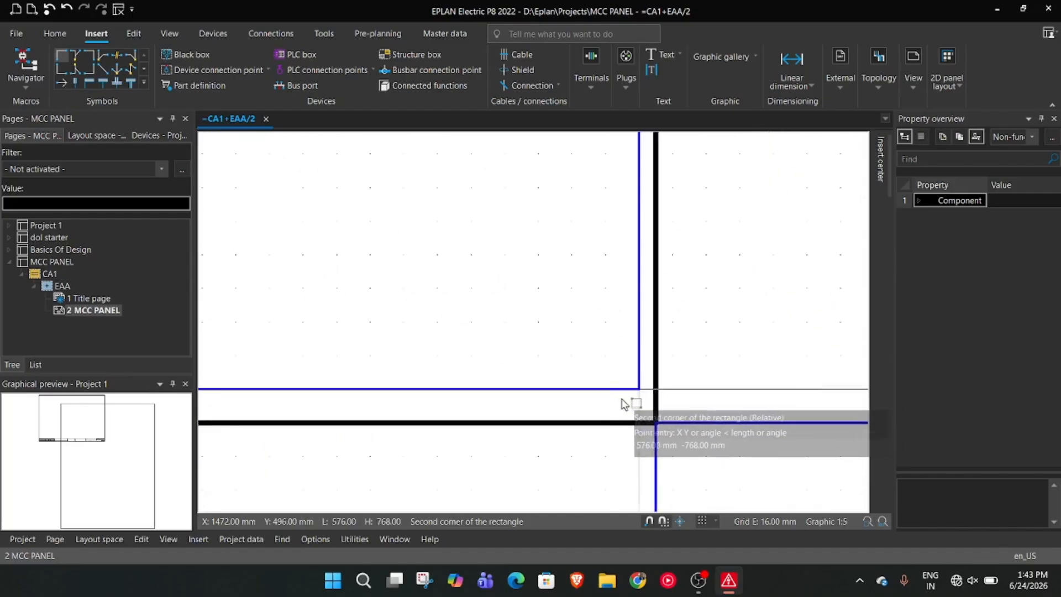
pyautogui.scroll(-3, 624, 404)
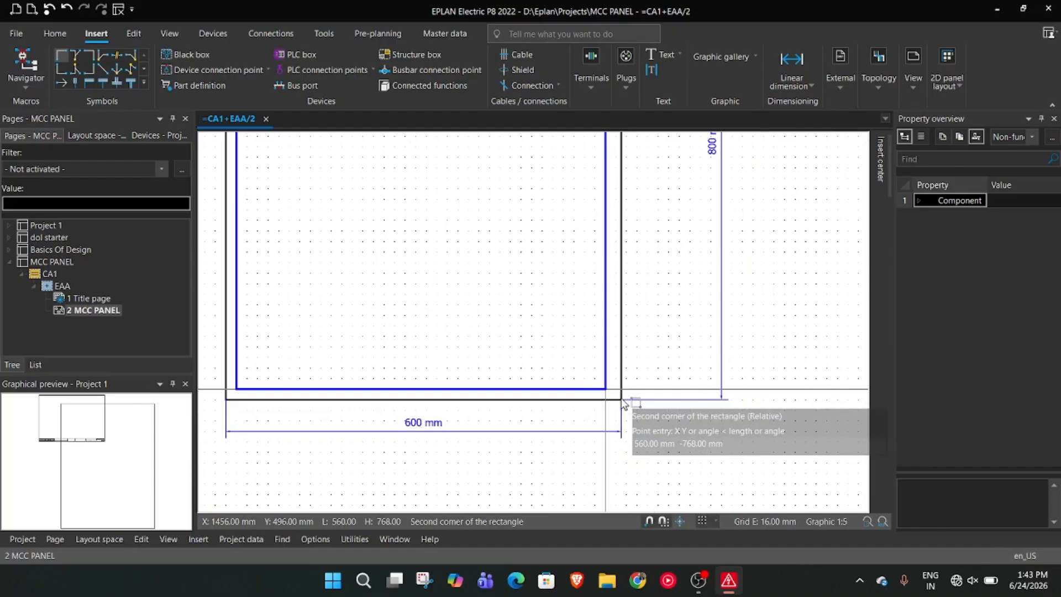
pyautogui.scroll(2, 624, 403)
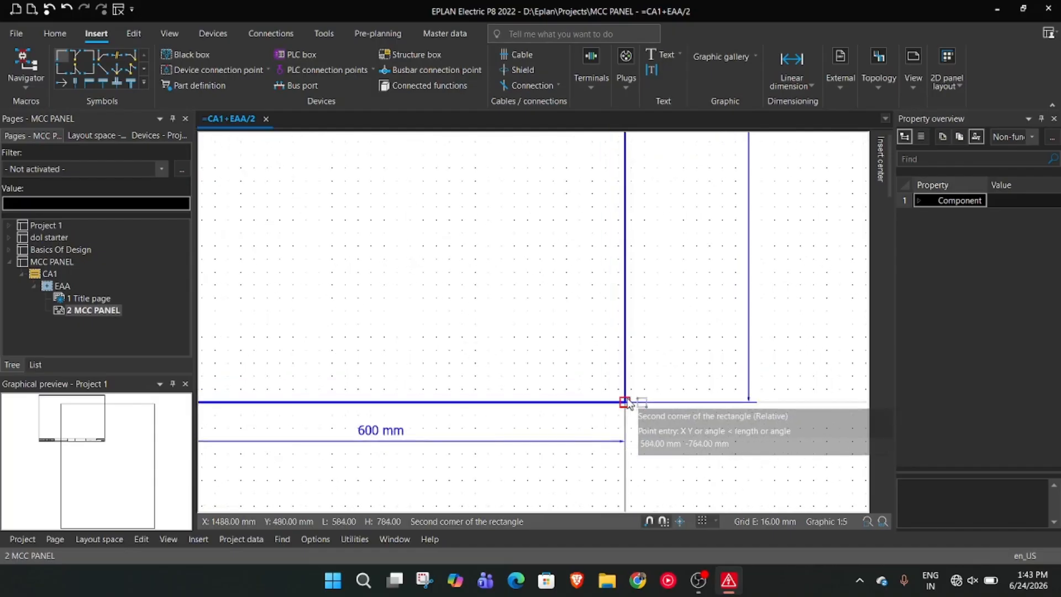
pyautogui.click(620, 398)
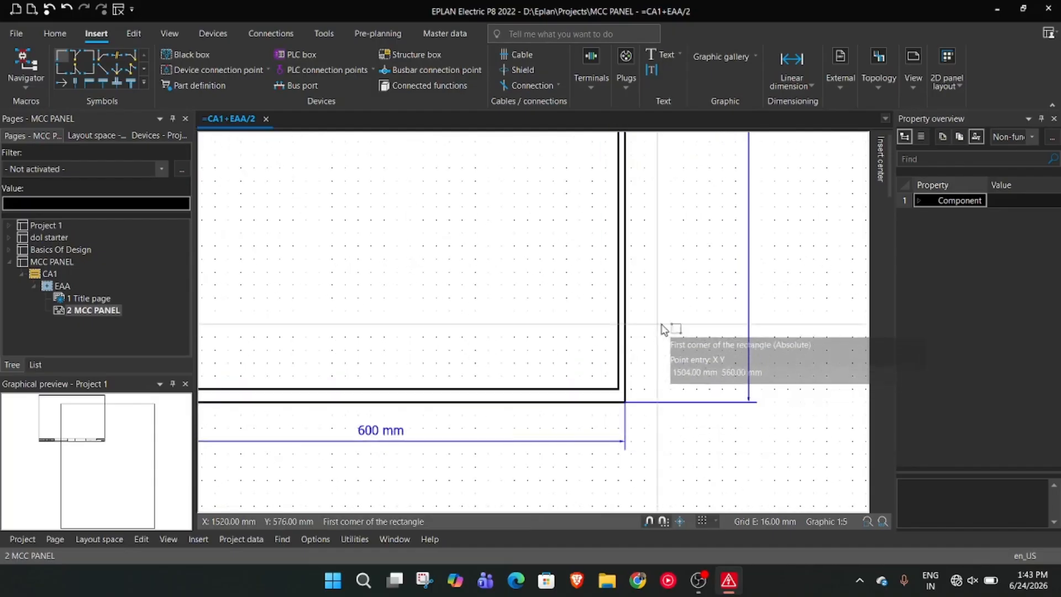
pyautogui.press('Escape')
# Examine the gap between the inner rectangle and the panel outline around the corners, and select the inner rectangle
pyautogui.scroll(1, 657, 318)
pyautogui.scroll(-4, 656, 318)
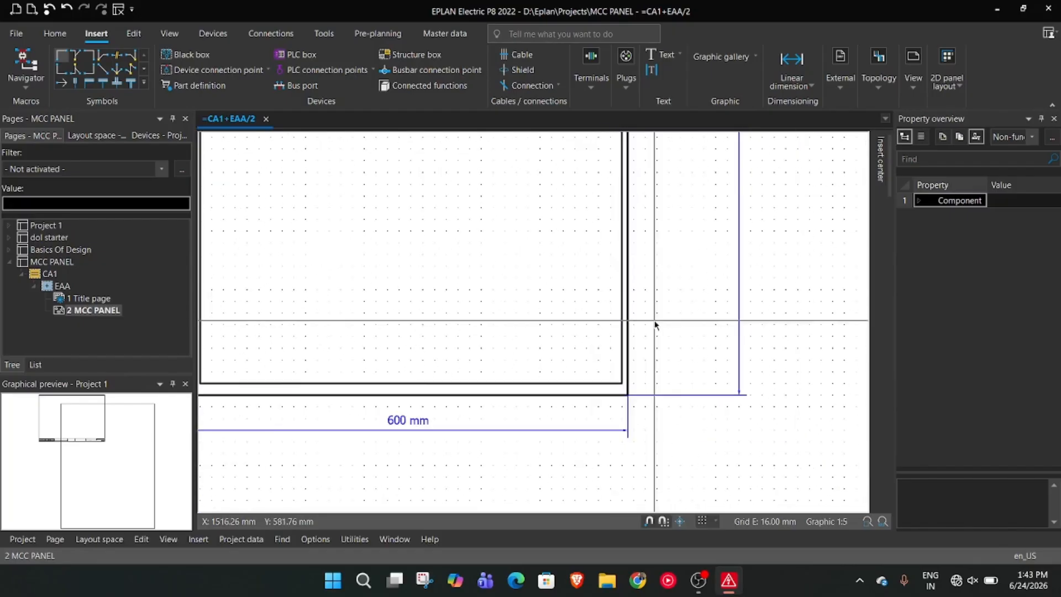
pyautogui.scroll(4, 521, 330)
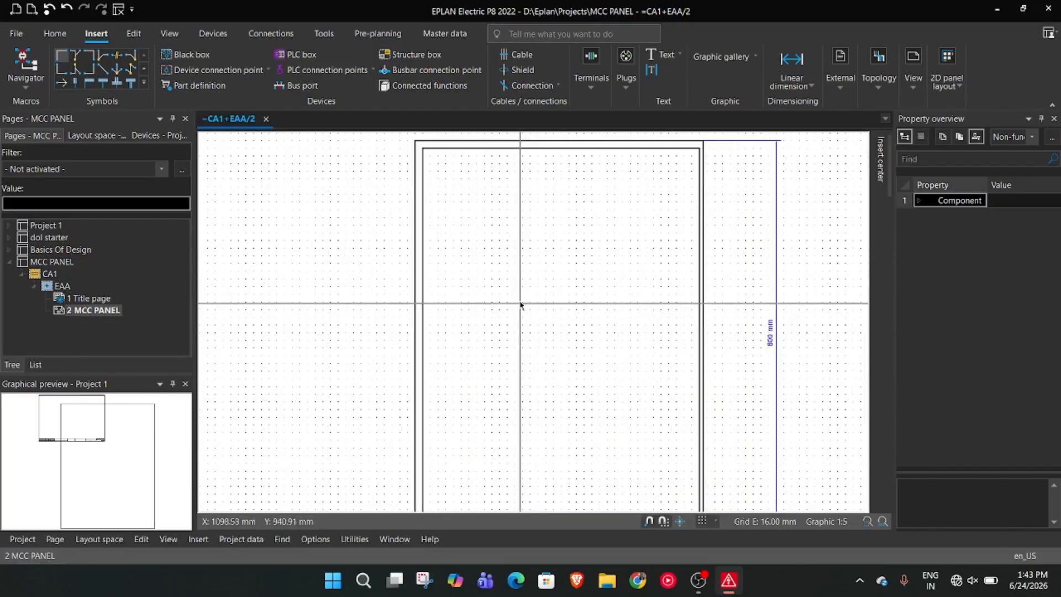
pyautogui.scroll(-4, 483, 267)
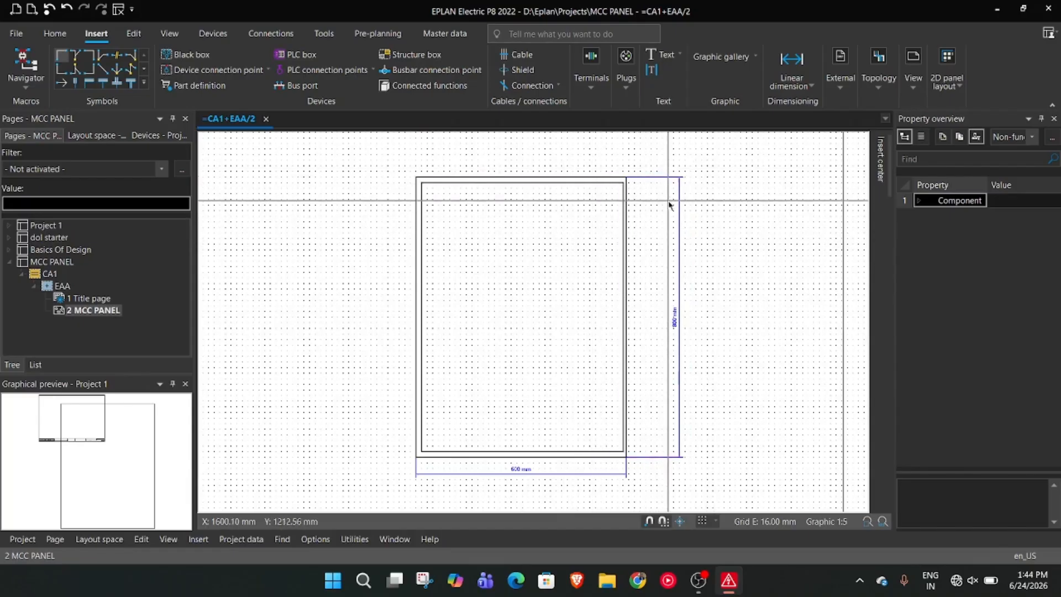
pyautogui.scroll(3, 613, 231)
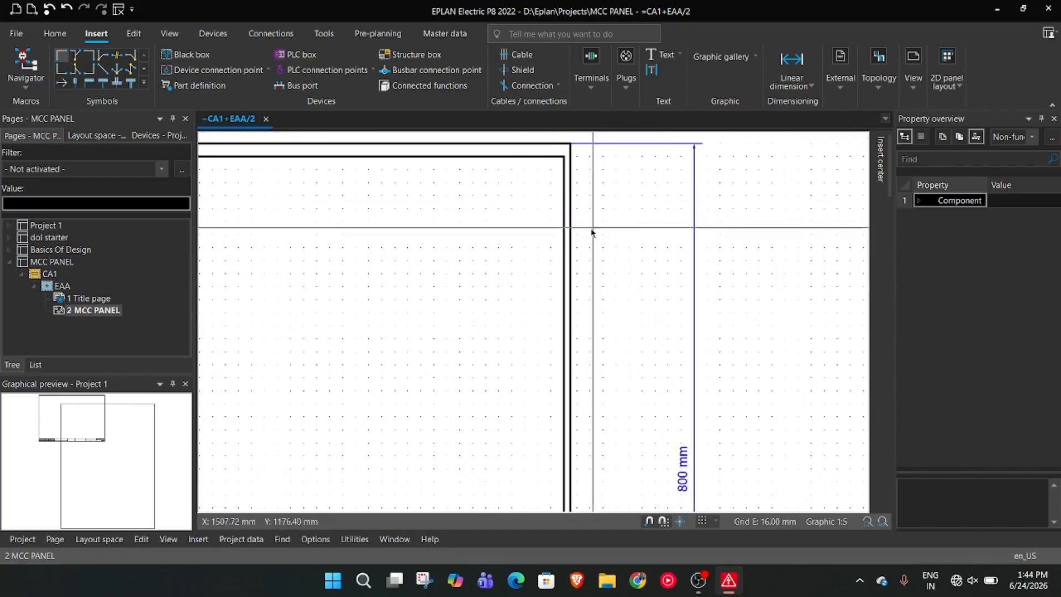
pyautogui.scroll(-3, 597, 230)
pyautogui.click(389, 193)
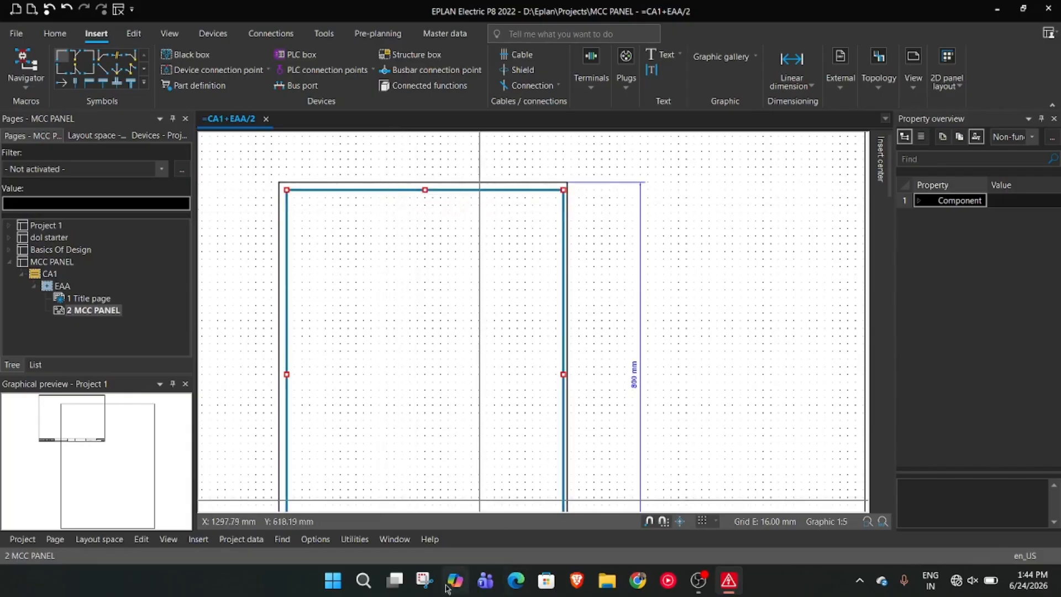
# Switch to Calculator, place it beside the drawing, and compute 800 minus 32
pyautogui.click(363, 580)
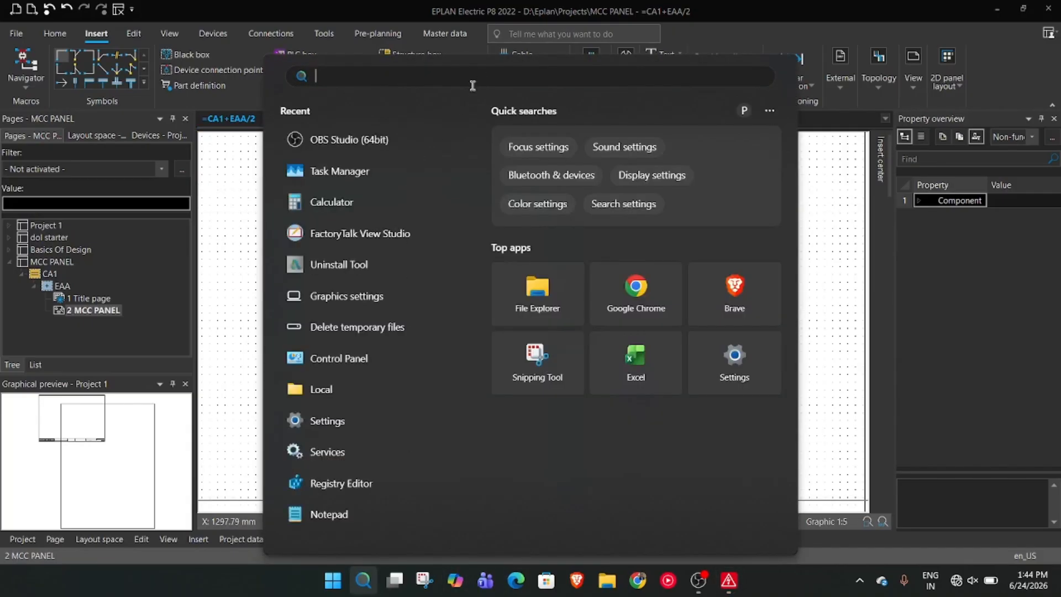
pyautogui.click(361, 203)
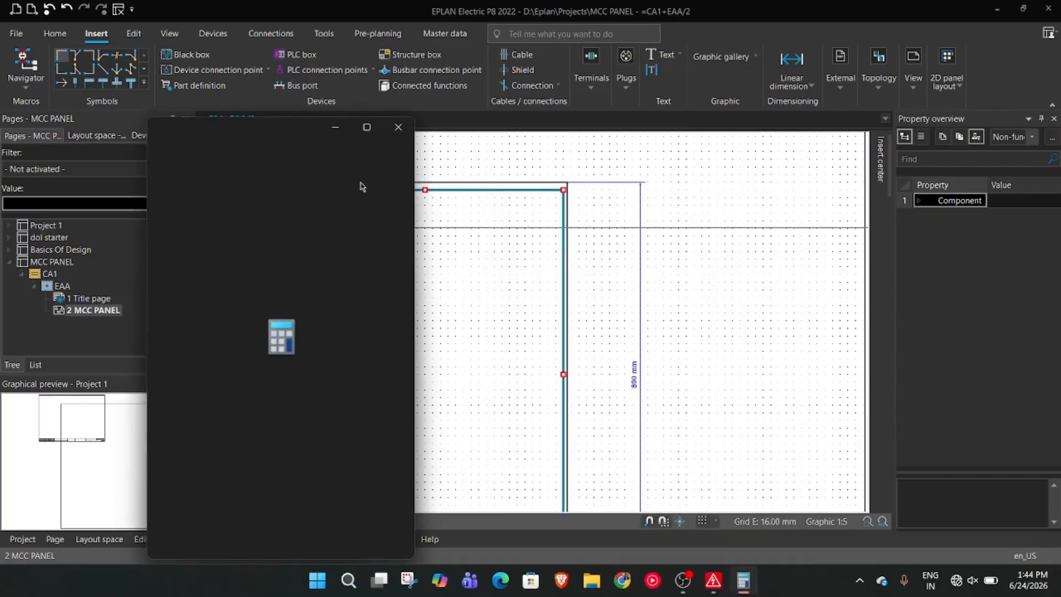
pyautogui.moveTo(260, 129); pyautogui.dragTo(782, 51)
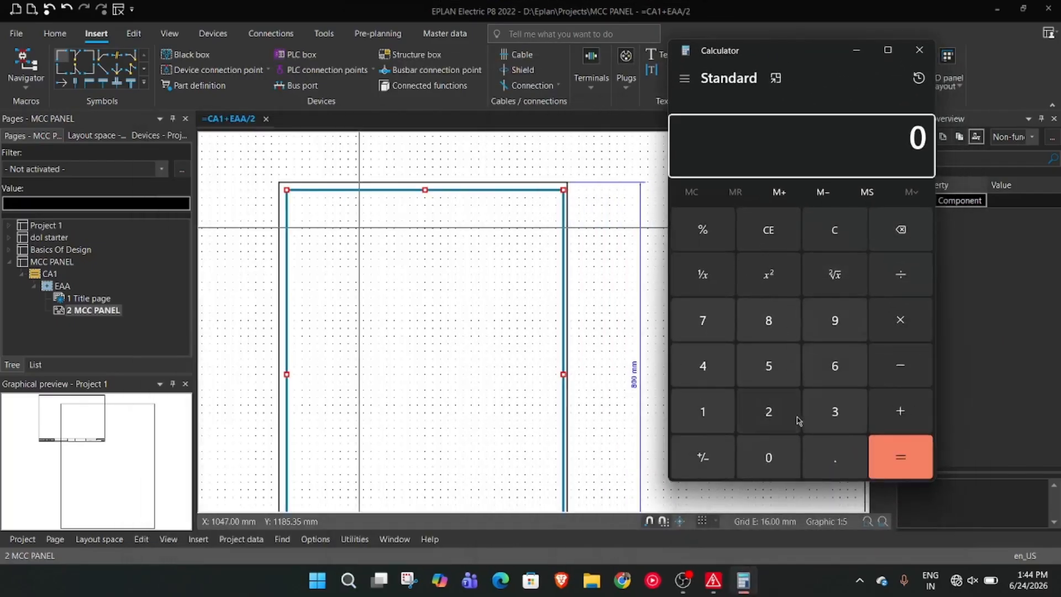
pyautogui.click(768, 322)
pyautogui.click(769, 457)
pyautogui.click(769, 457)
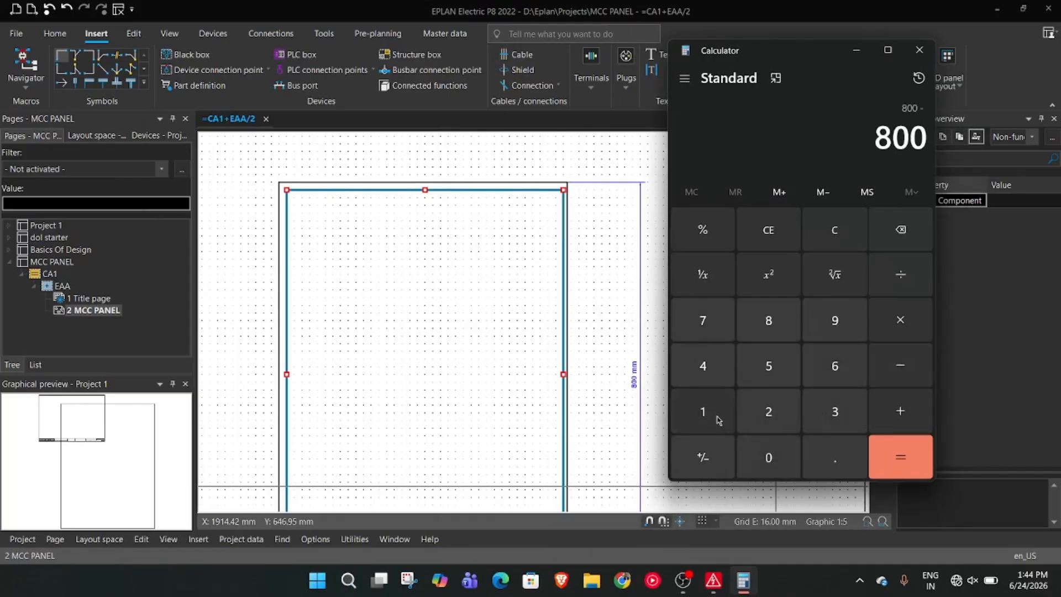
pyautogui.click(835, 412)
pyautogui.click(768, 411)
pyautogui.click(900, 457)
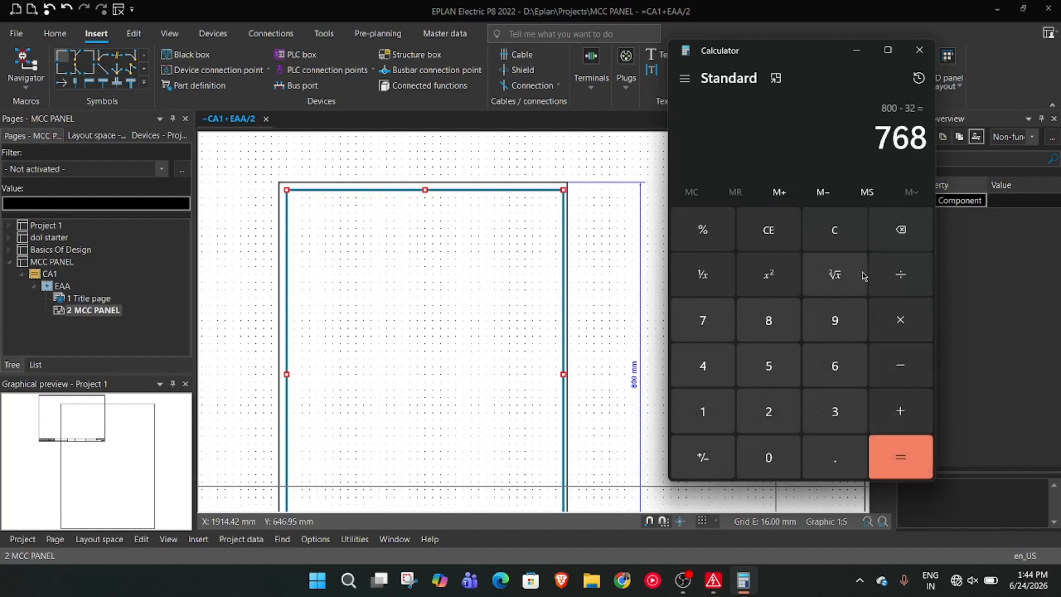
# Clear the calculation and compute 800 minus 16 for the inner rectangle's height
pyautogui.click(827, 237)
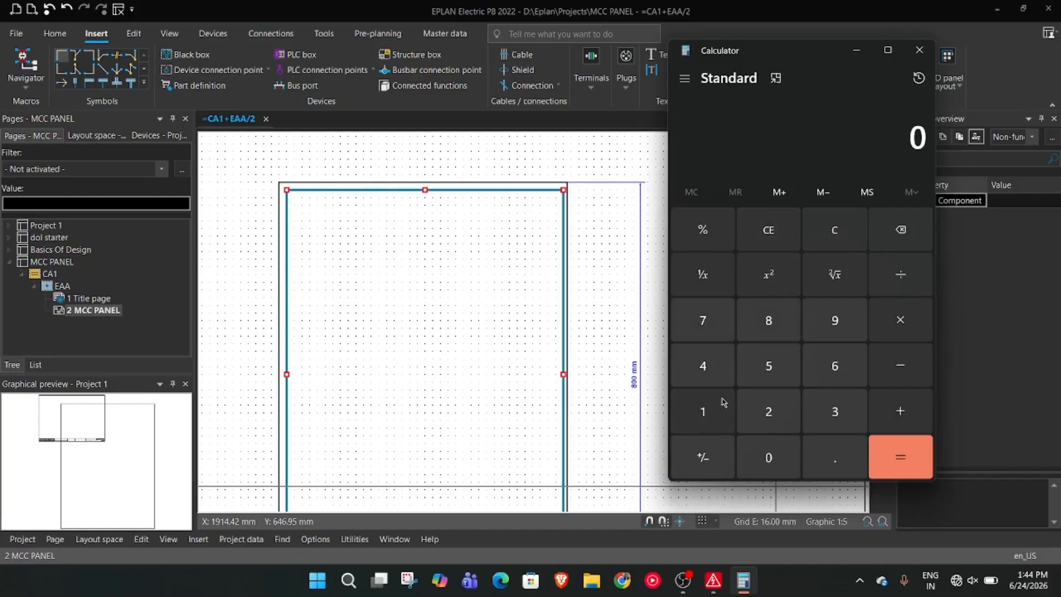
pyautogui.doubleClick(790, 452)
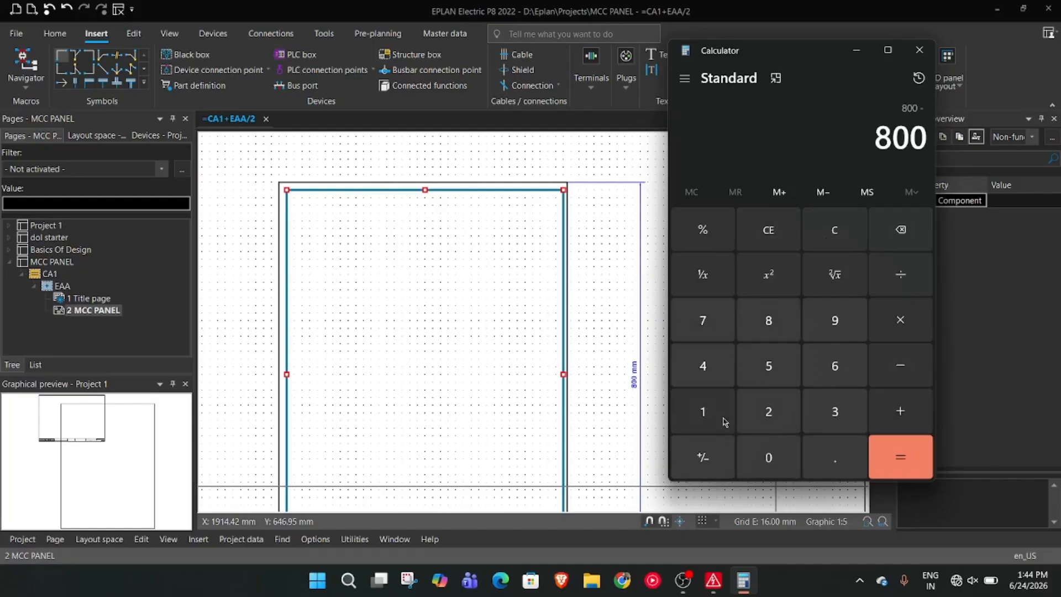
pyautogui.click(905, 459)
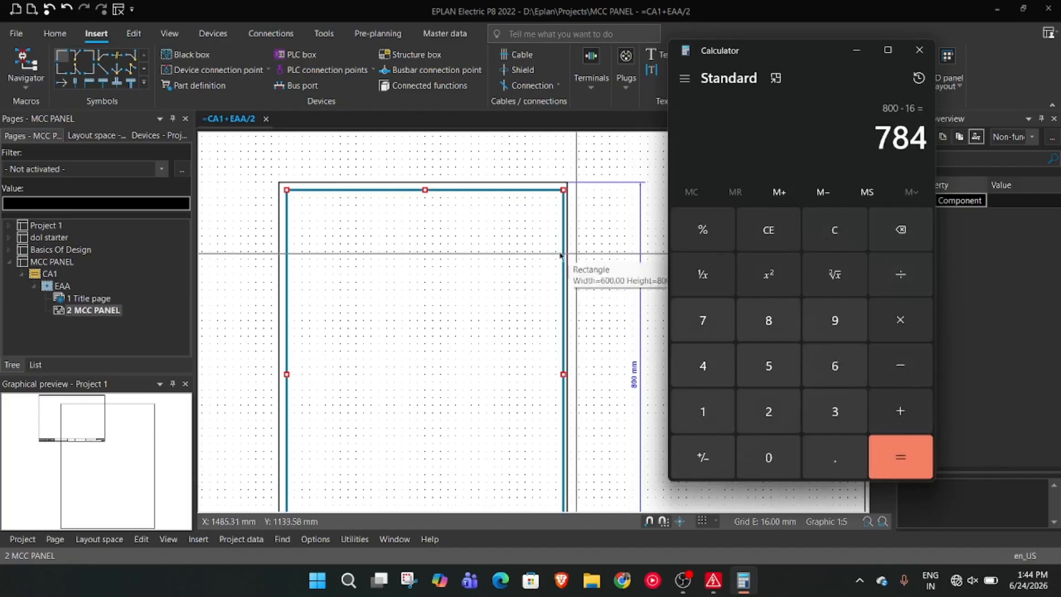
# Return to the EPLAN drawing and delete the inner rectangle, keeping the 600 by 800 mm panel outline
pyautogui.press('Escape')
pyautogui.click(474, 193)
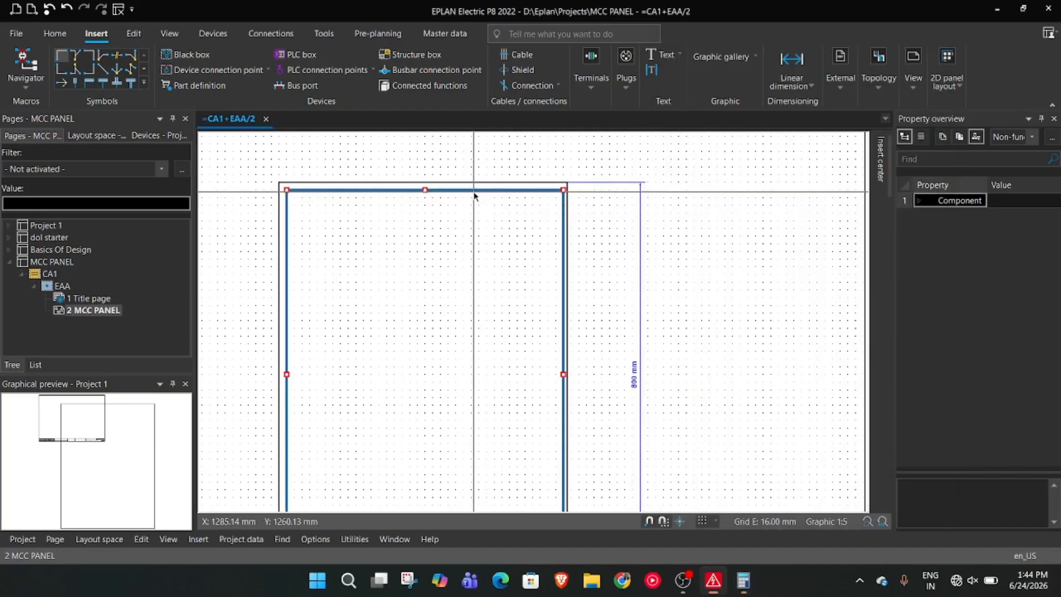
pyautogui.press('Delete')
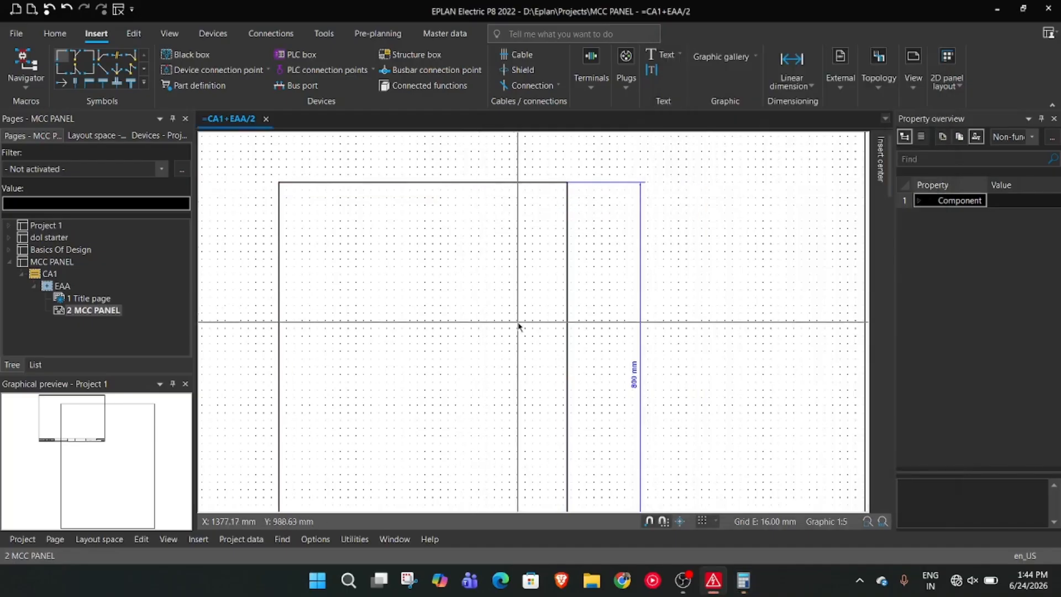
# Start a new rectangle with its first corner at X 896 mm, Y 1264 mm, inside the panel outline's upper left corner
pyautogui.scroll(3, 422, 287)
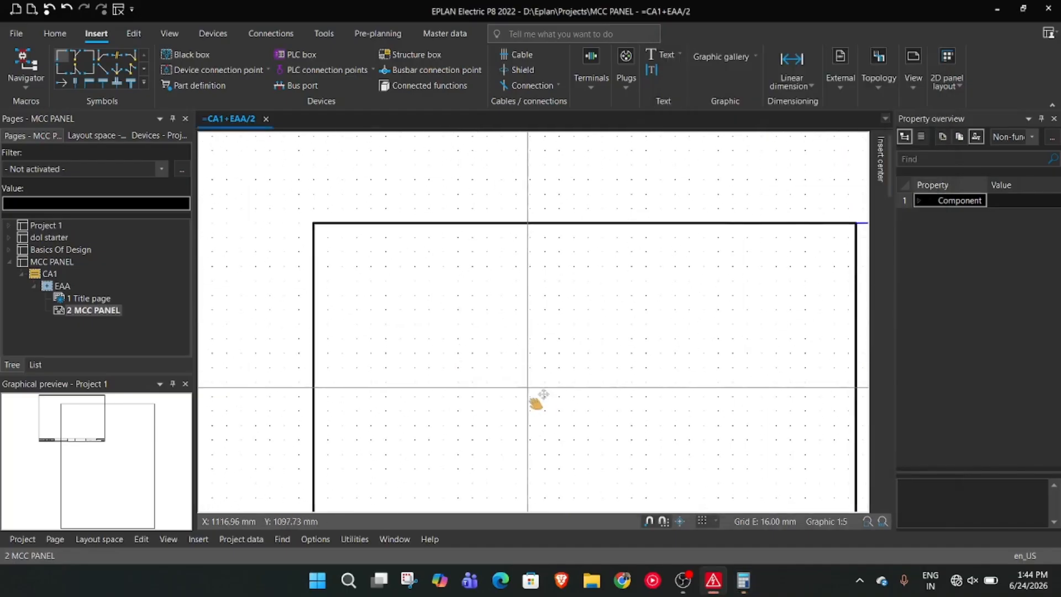
pyautogui.scroll(3, 474, 325)
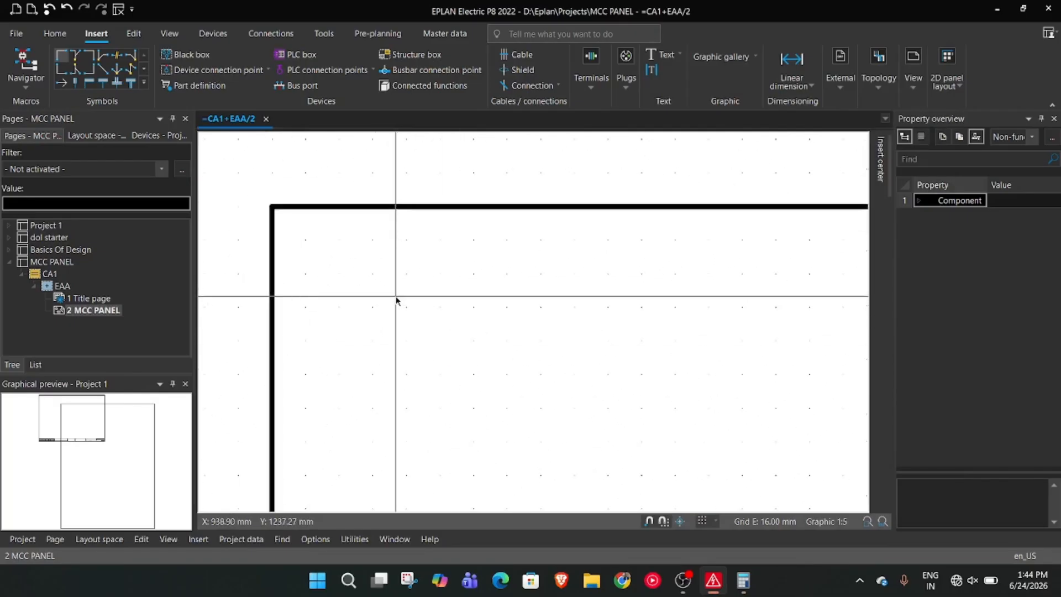
pyautogui.rightClick(566, 374)
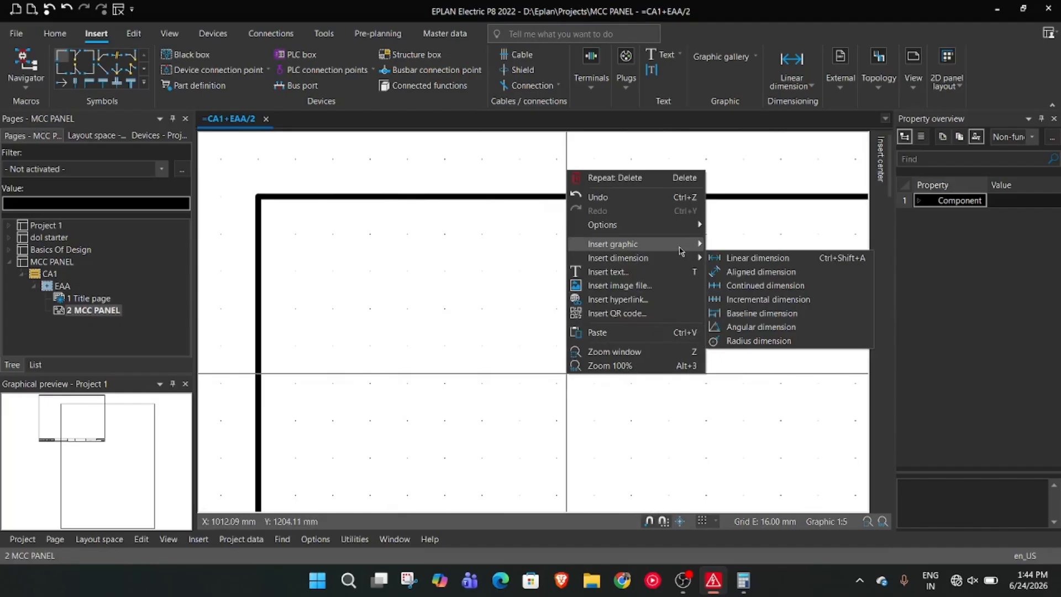
pyautogui.click(735, 286)
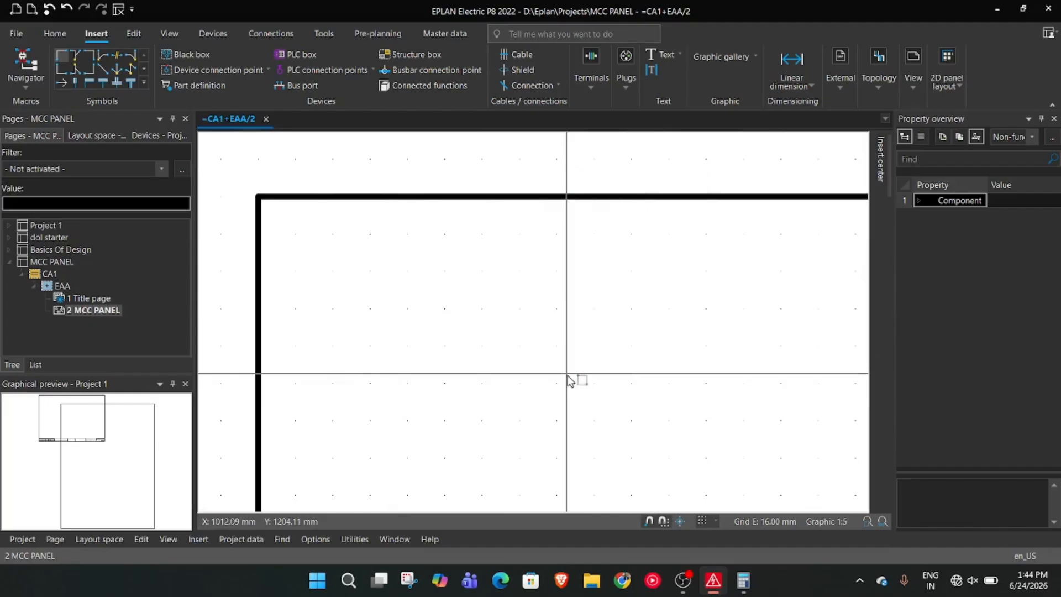
pyautogui.click(297, 234)
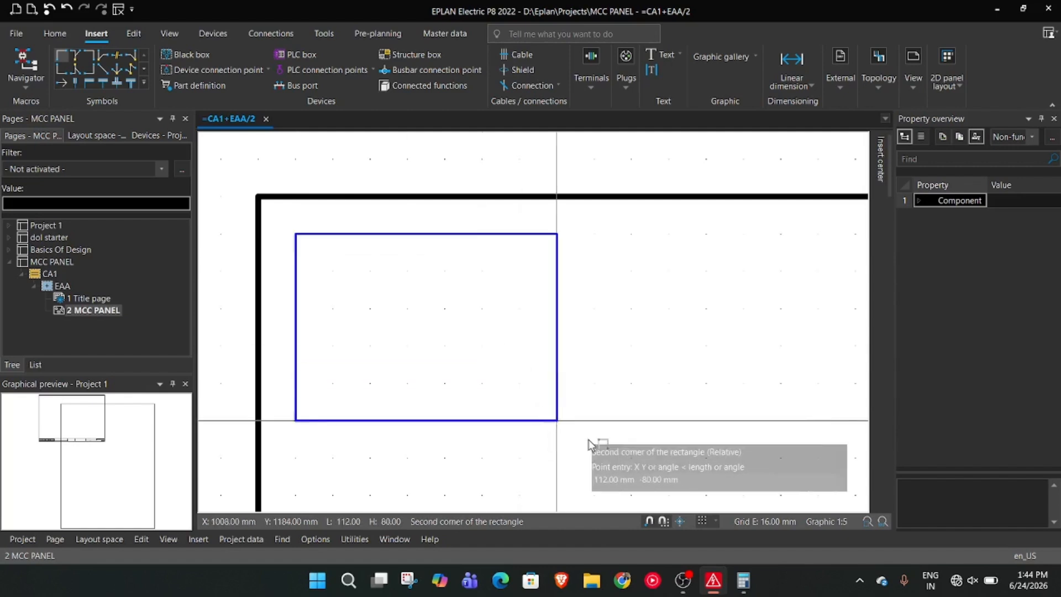
# Switch to Calculator, compute 600 minus 16 for the inner rectangle's width, and close Calculator
pyautogui.click(744, 581)
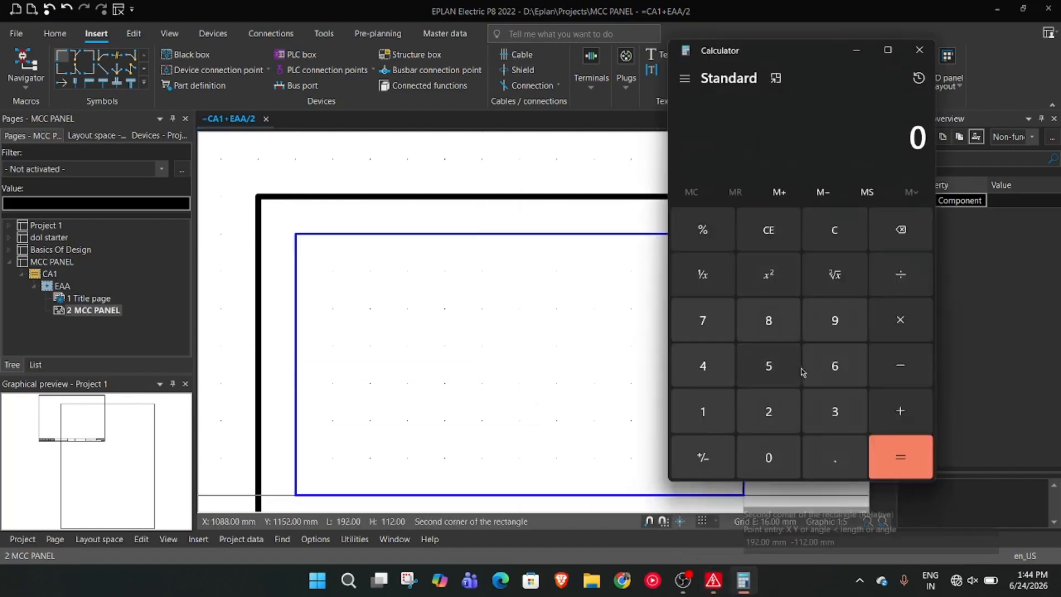
pyautogui.doubleClick(769, 458)
pyautogui.click(713, 408)
pyautogui.click(835, 366)
pyautogui.click(901, 457)
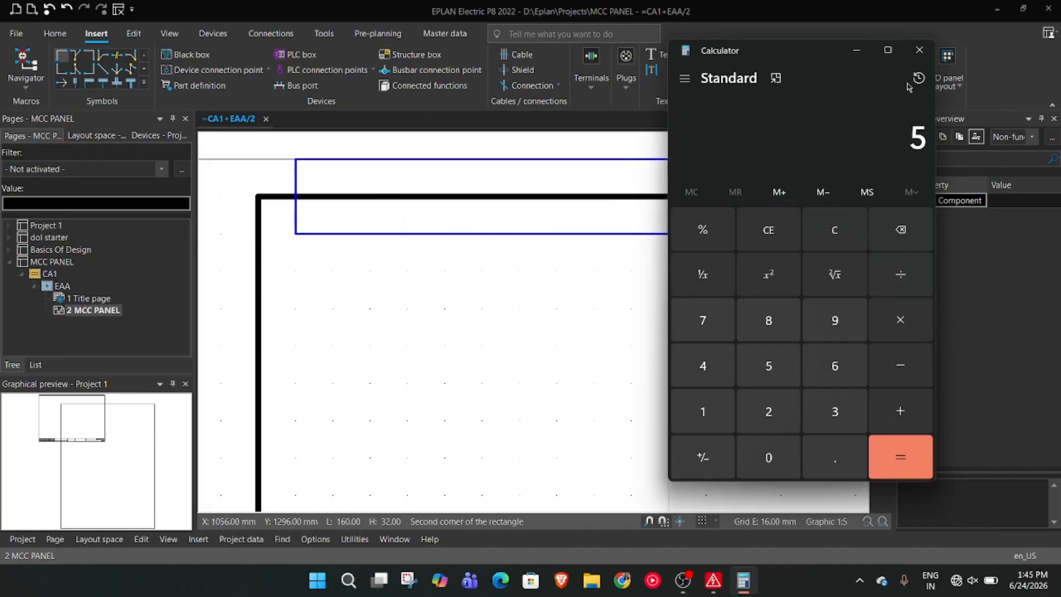
pyautogui.click(919, 50)
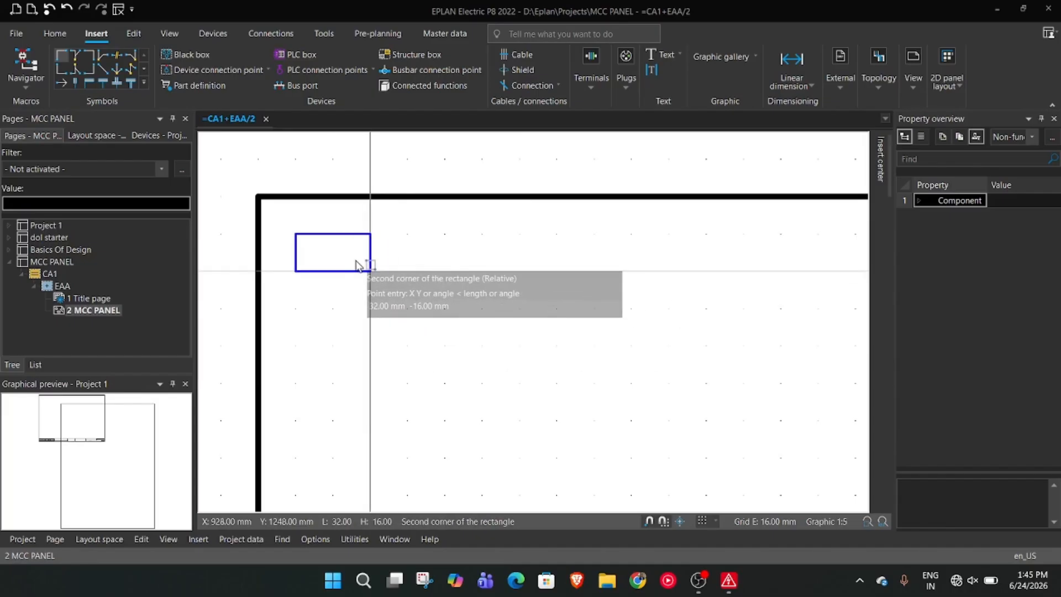
pyautogui.click(409, 273)
pyautogui.press('Escape')
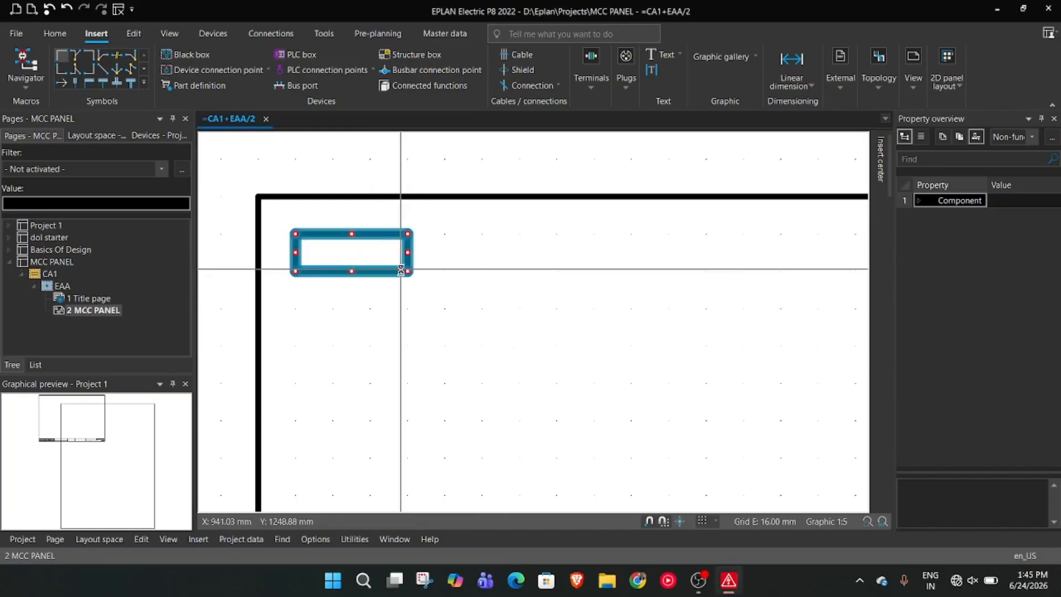
pyautogui.press('Delete')
# Draw the inner rectangle from X 896 mm, Y 1264 mm, with its second corner at the relative point 584, -784 mm
pyautogui.rightClick(412, 286)
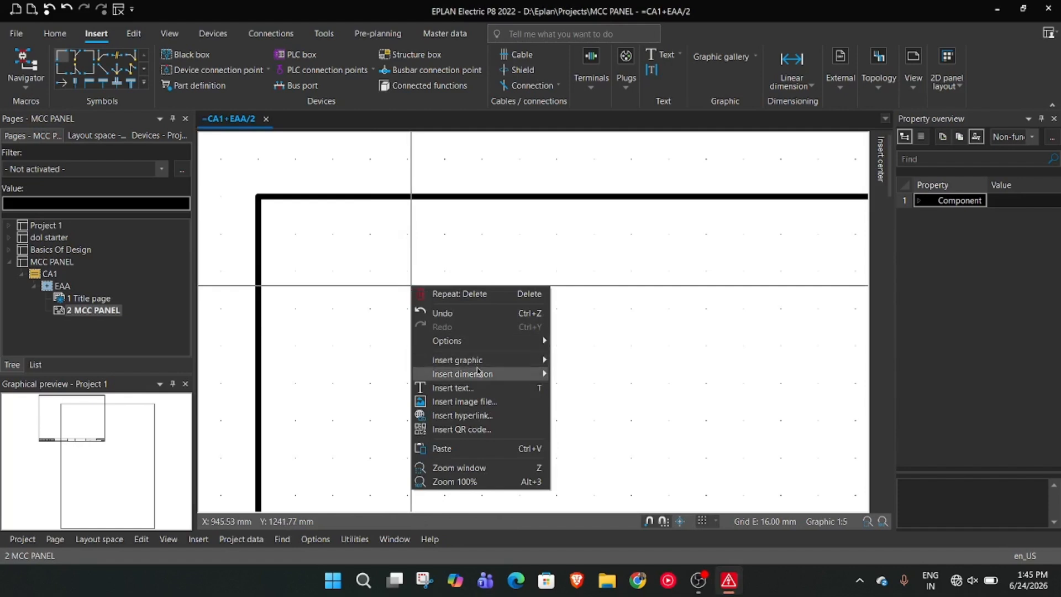
pyautogui.moveTo(479, 370)
pyautogui.click(645, 405)
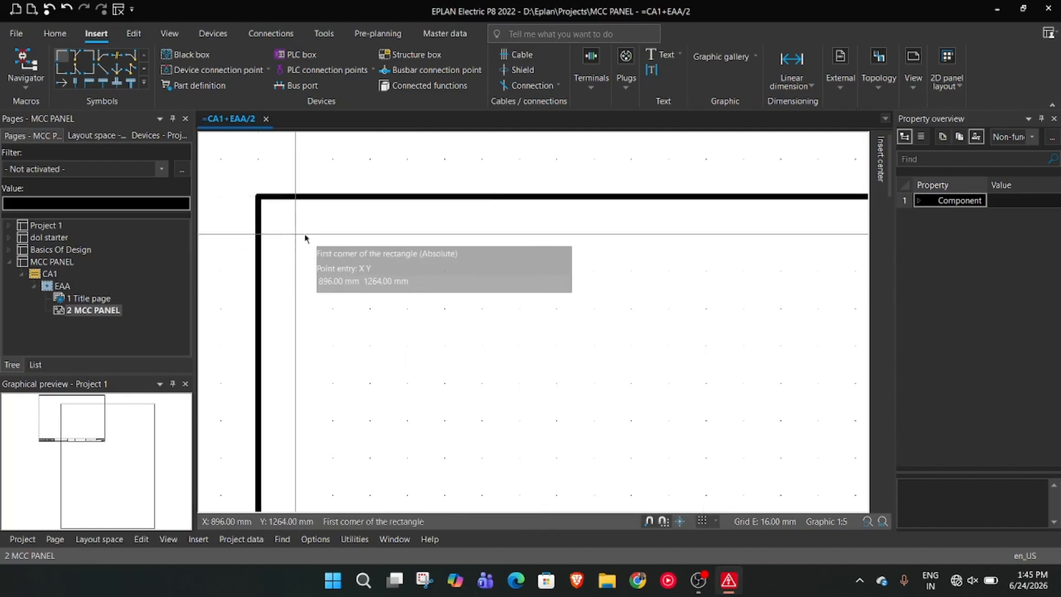
pyautogui.click(295, 234)
pyautogui.write('584 -784')
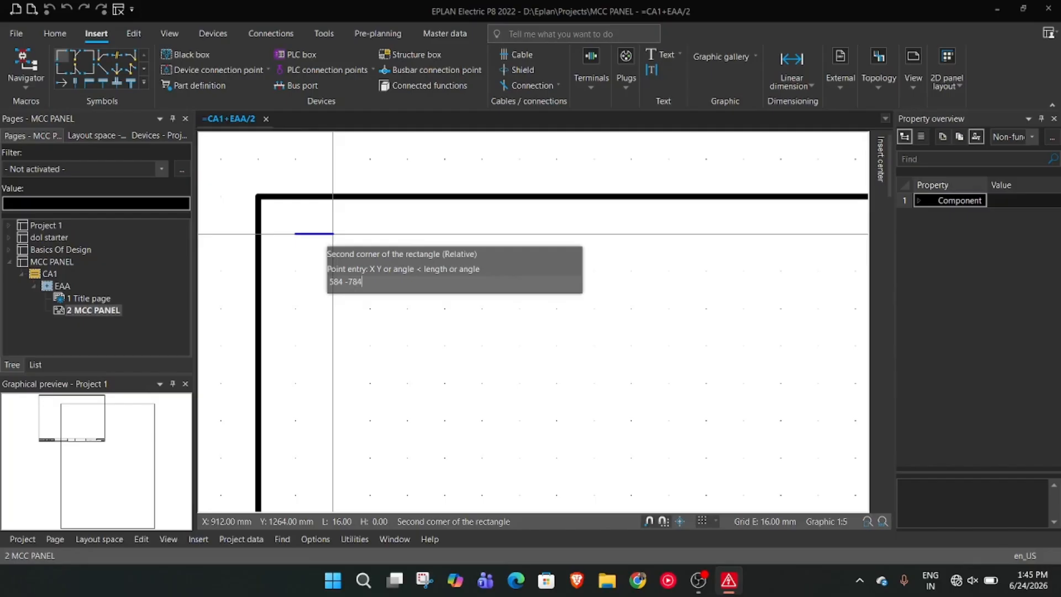
pyautogui.press('Return')
# Move the inner rectangle's lower right corner inside the panel outline, making the rectangle about 560 by 768 mm
pyautogui.scroll(-4, 835, 480)
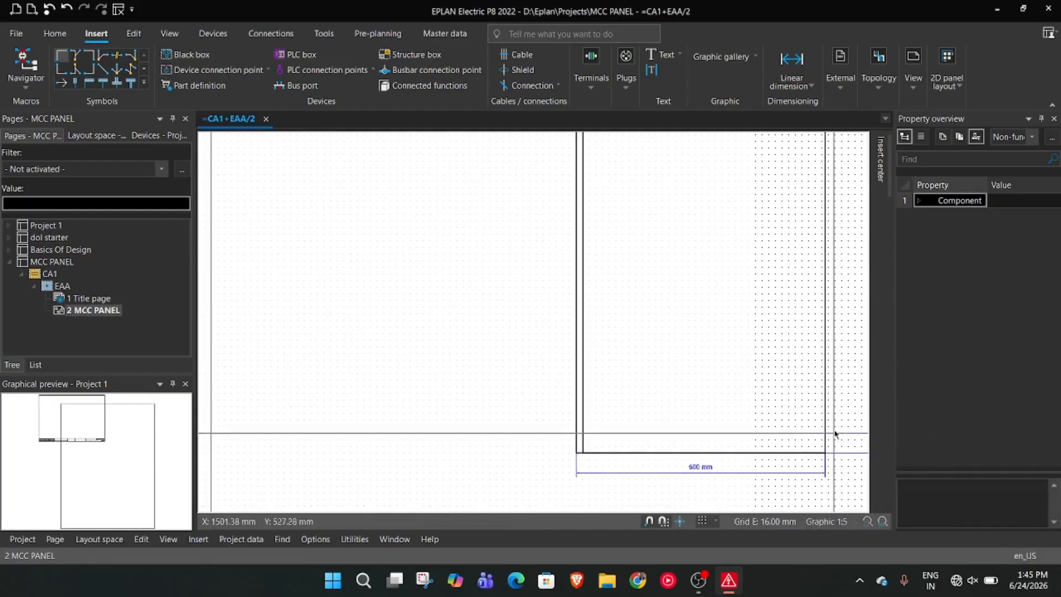
pyautogui.scroll(-3, 834, 439)
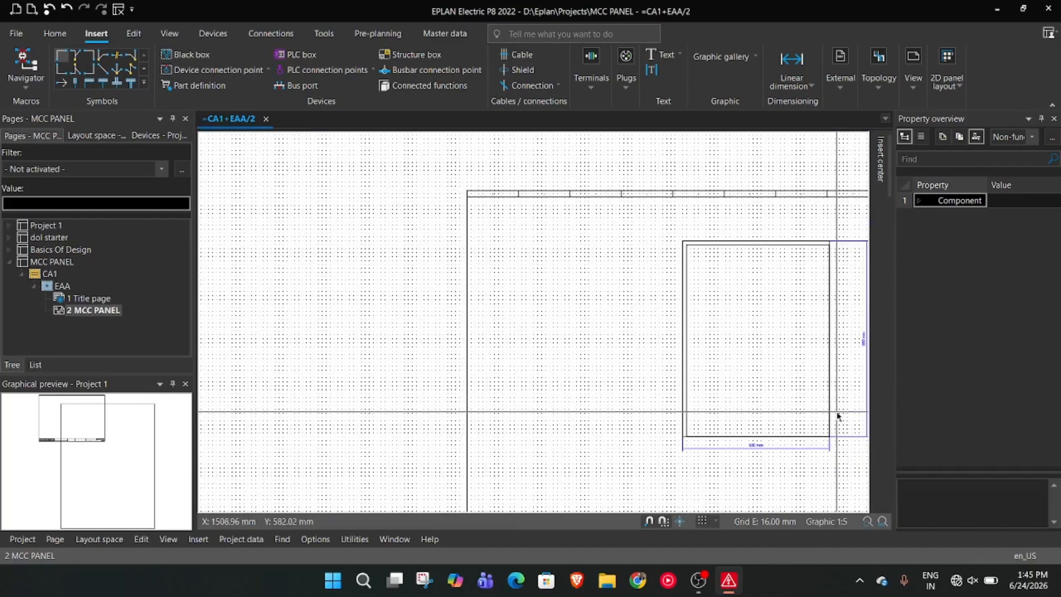
pyautogui.scroll(1, 837, 416)
pyautogui.scroll(1, 837, 416)
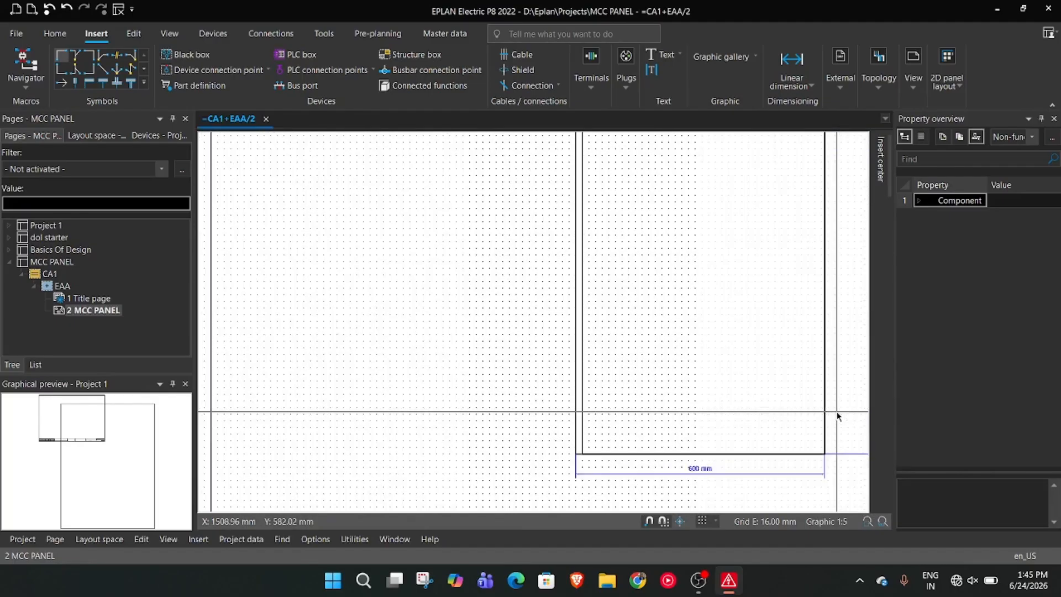
pyautogui.scroll(1, 836, 414)
pyautogui.click(489, 447)
pyautogui.click(820, 468)
# Move the inner rectangle's right edge outward to a width of 576 mm
pyautogui.scroll(-3, 835, 433)
pyautogui.scroll(2, 588, 334)
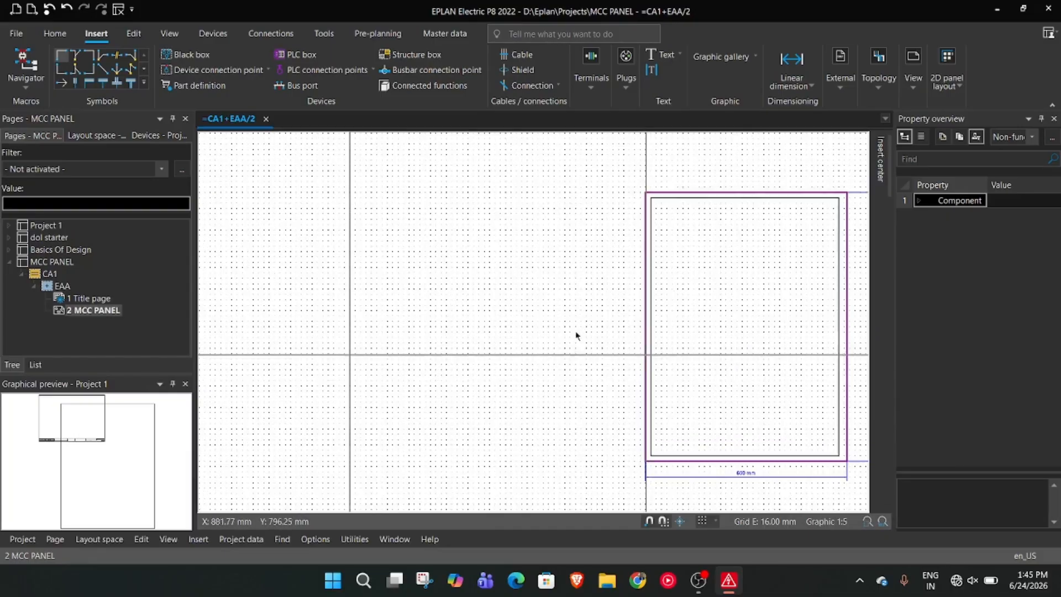
pyautogui.moveTo(586, 350); pyautogui.dragTo(429, 329, button='middle')
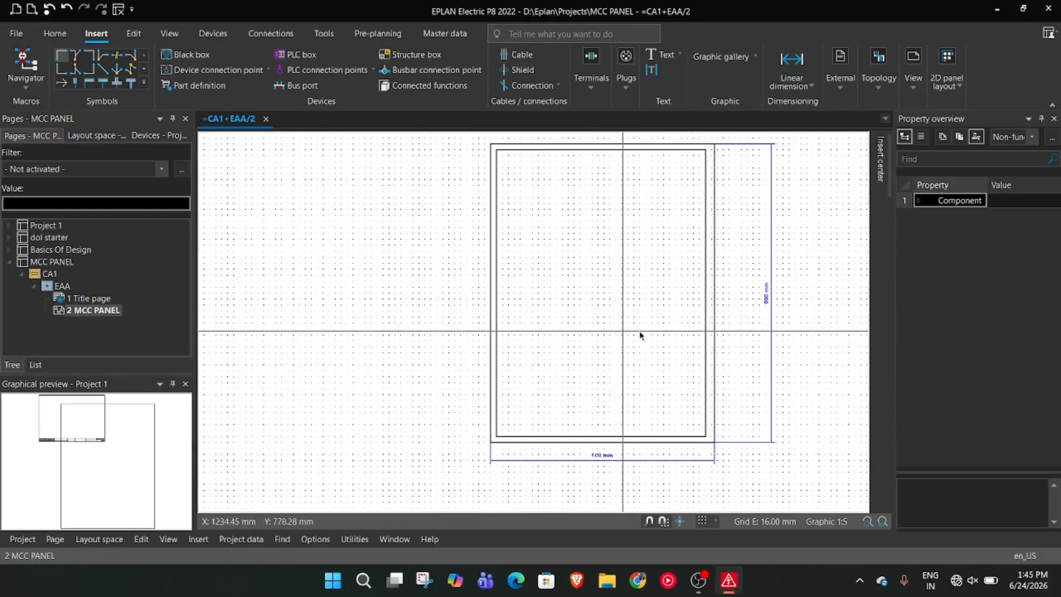
pyautogui.scroll(3, 744, 324)
pyautogui.scroll(-3, 694, 312)
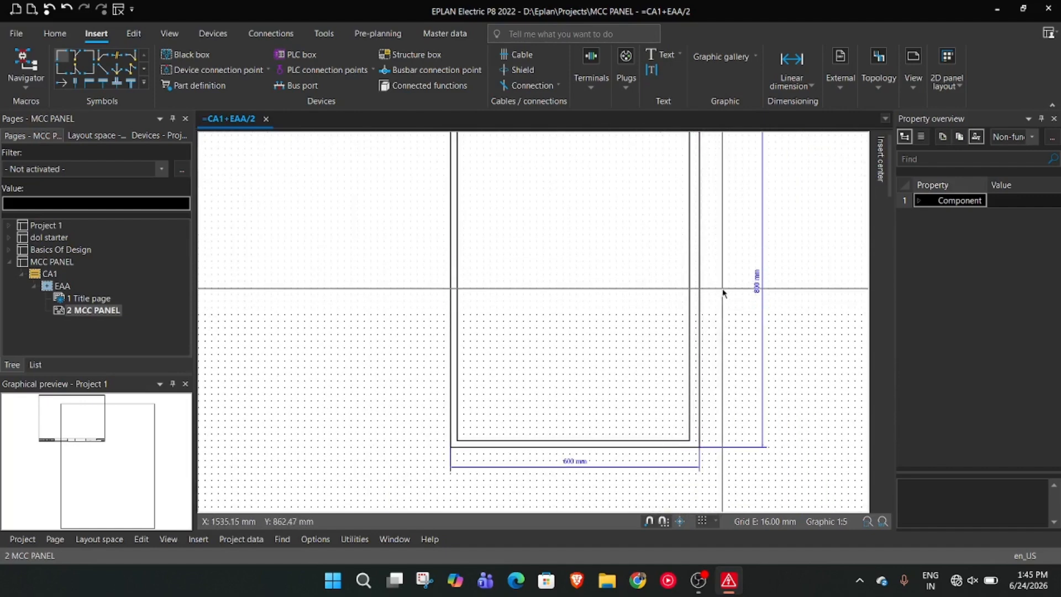
pyautogui.moveTo(762, 403); pyautogui.dragTo(762, 433, button='middle')
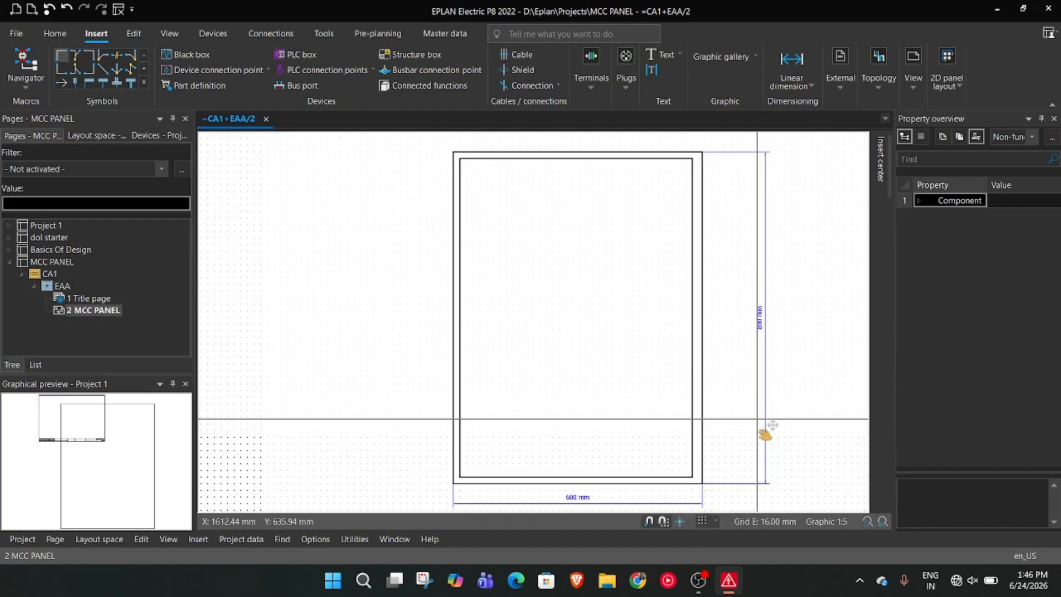
pyautogui.click(691, 366)
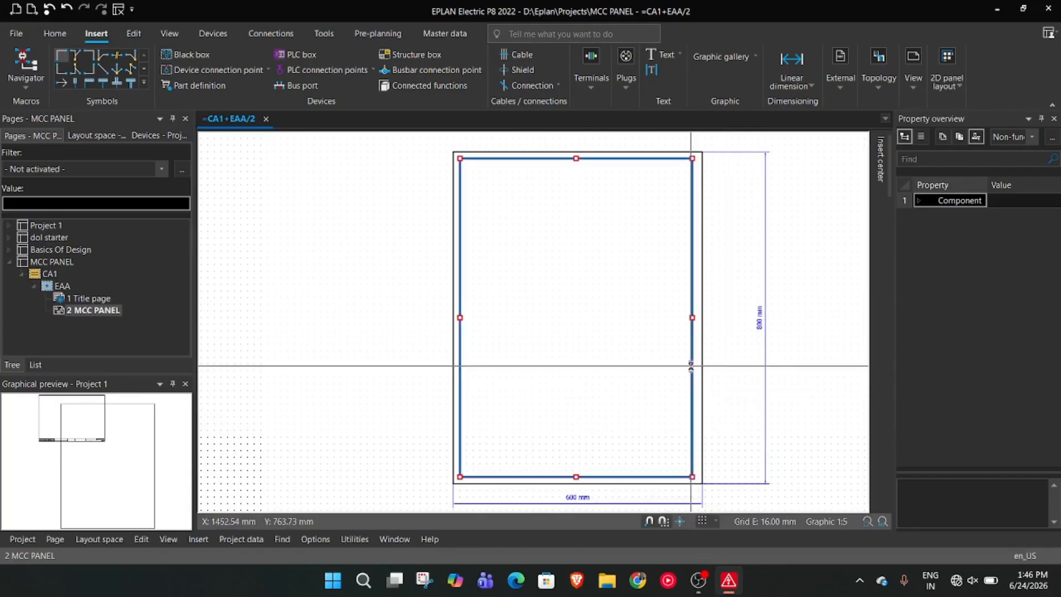
pyautogui.click(692, 318)
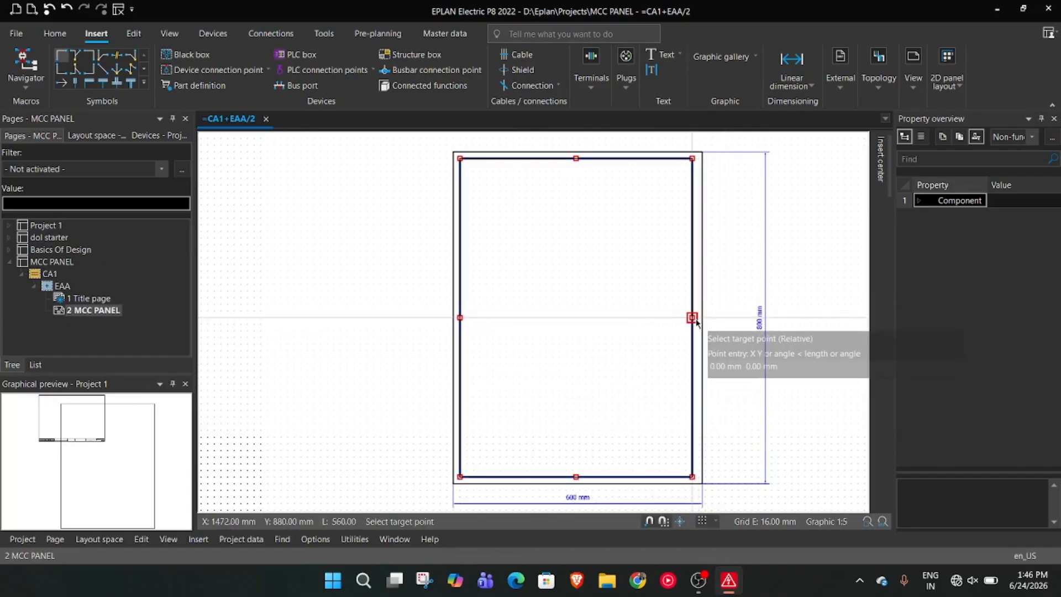
pyautogui.click(698, 320)
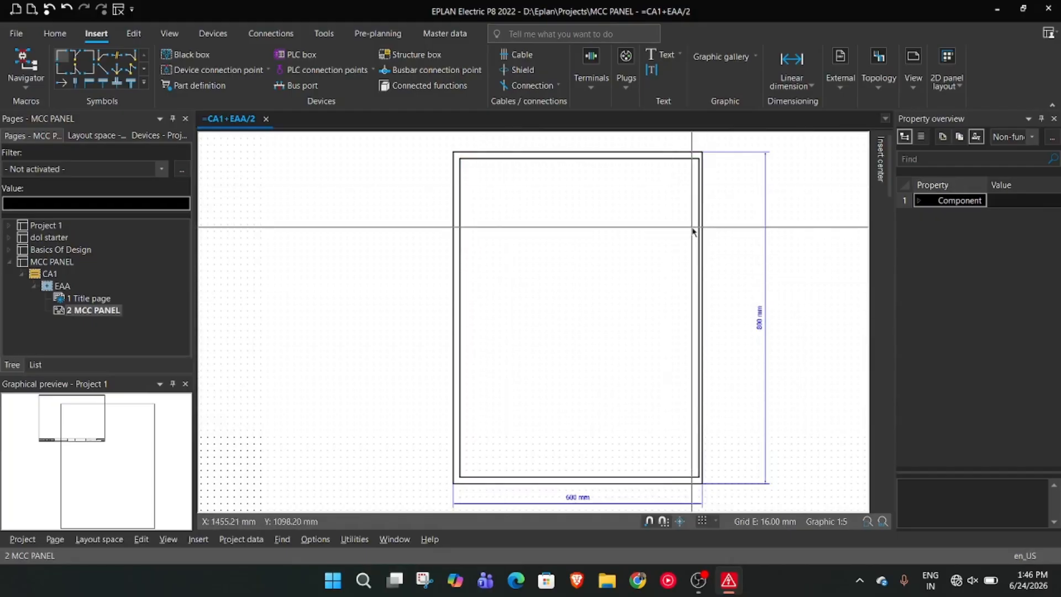
pyautogui.hotkey('alt', 'Tab')
pyautogui.hotkey('alt', 'Tab')
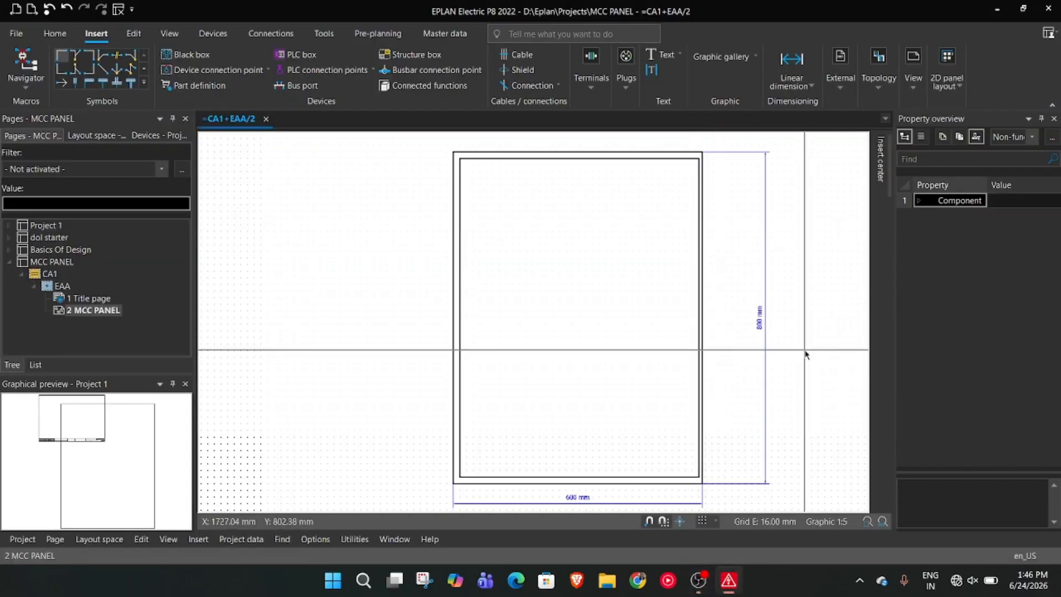
pyautogui.click(699, 584)
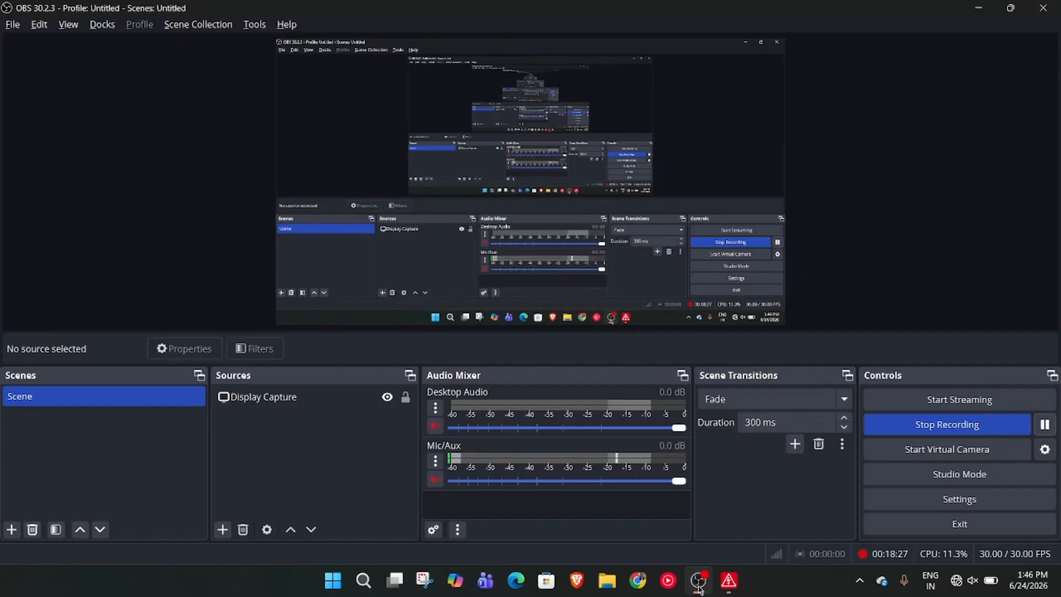
pyautogui.click(699, 588)
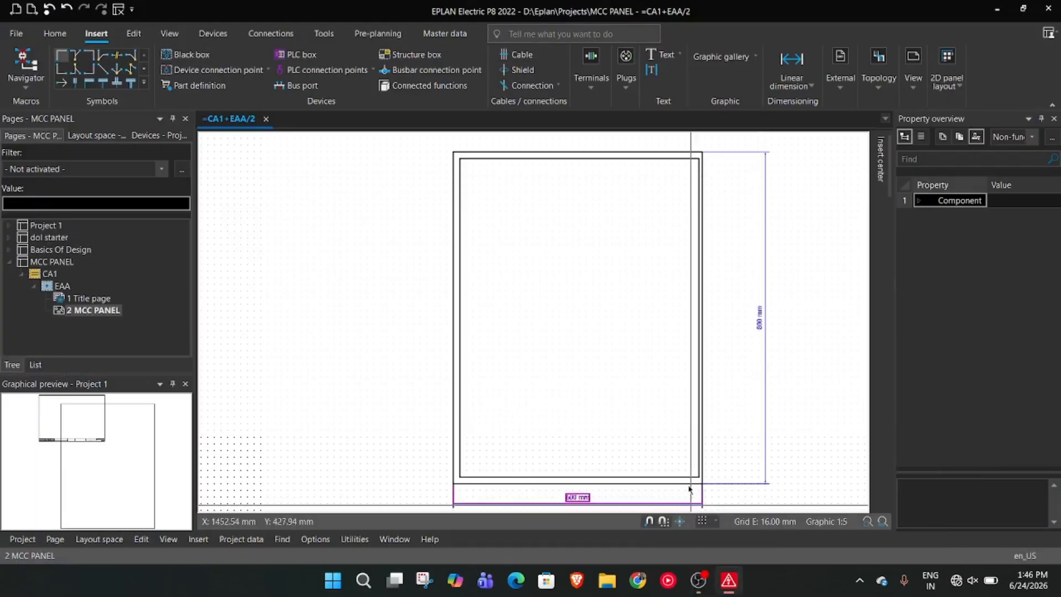
# Move the inner rectangle's right edge back inward by one 16 mm grid step
pyautogui.scroll(2, 749, 333)
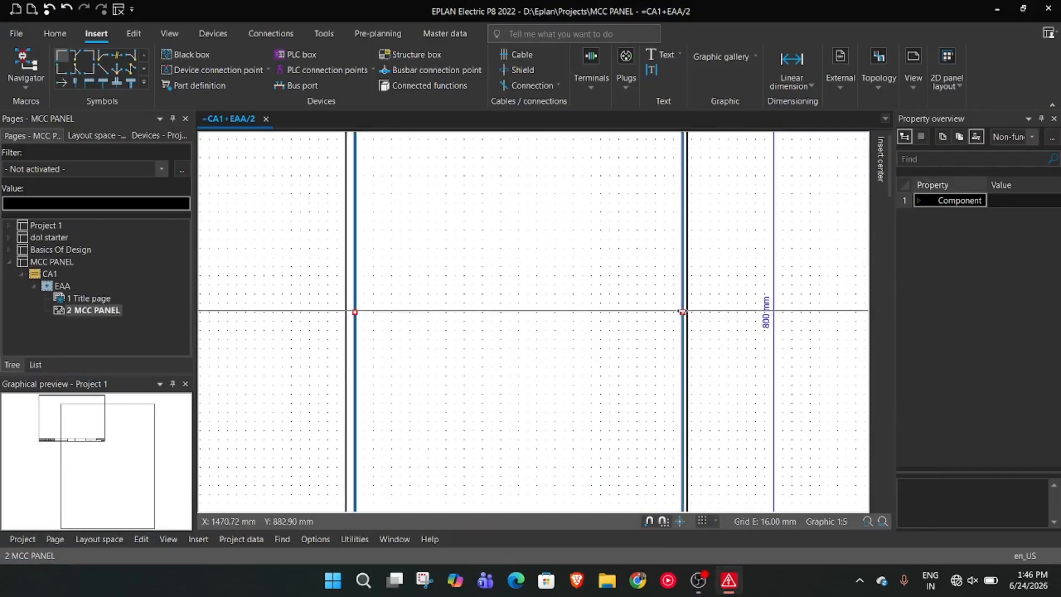
pyautogui.moveTo(683, 313); pyautogui.dragTo(676, 313)
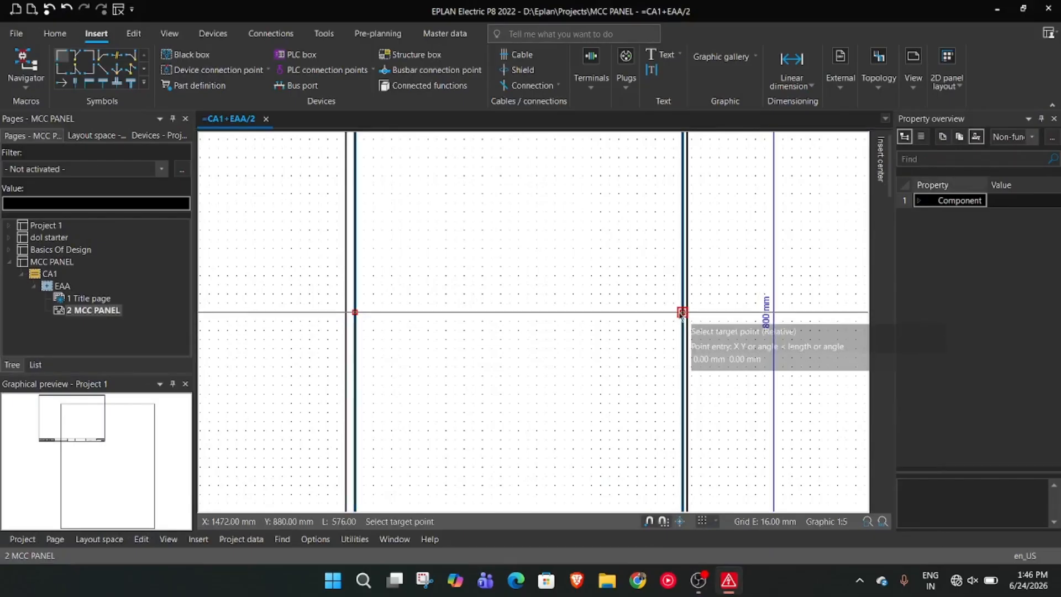
pyautogui.click(679, 313)
# Turn off grid snapping and move the inner rectangle's right edge outward to a width of about 573.75 mm
pyautogui.click(652, 521)
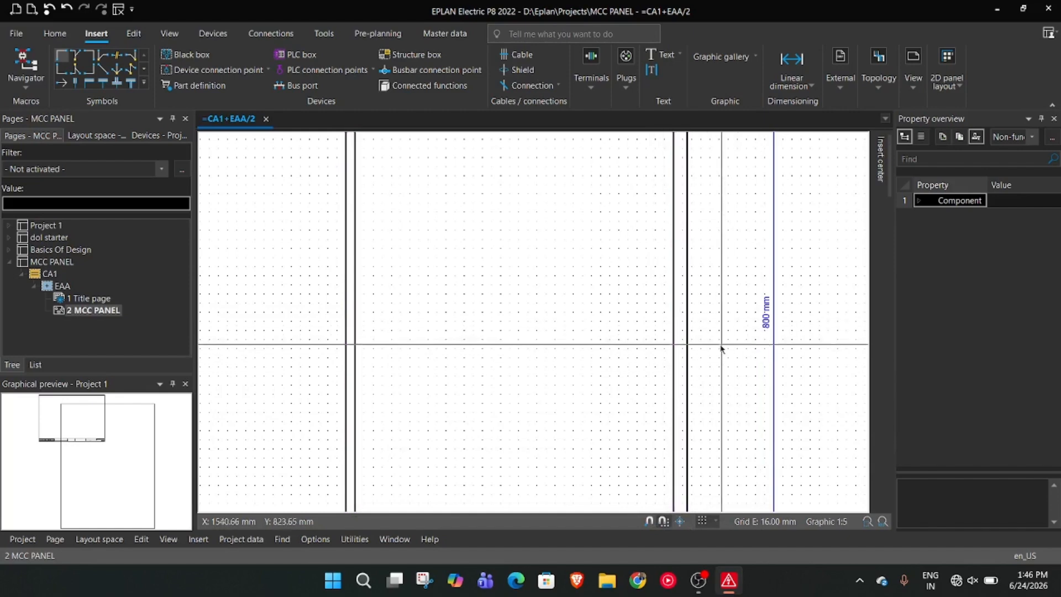
pyautogui.click(670, 338)
pyautogui.click(673, 312)
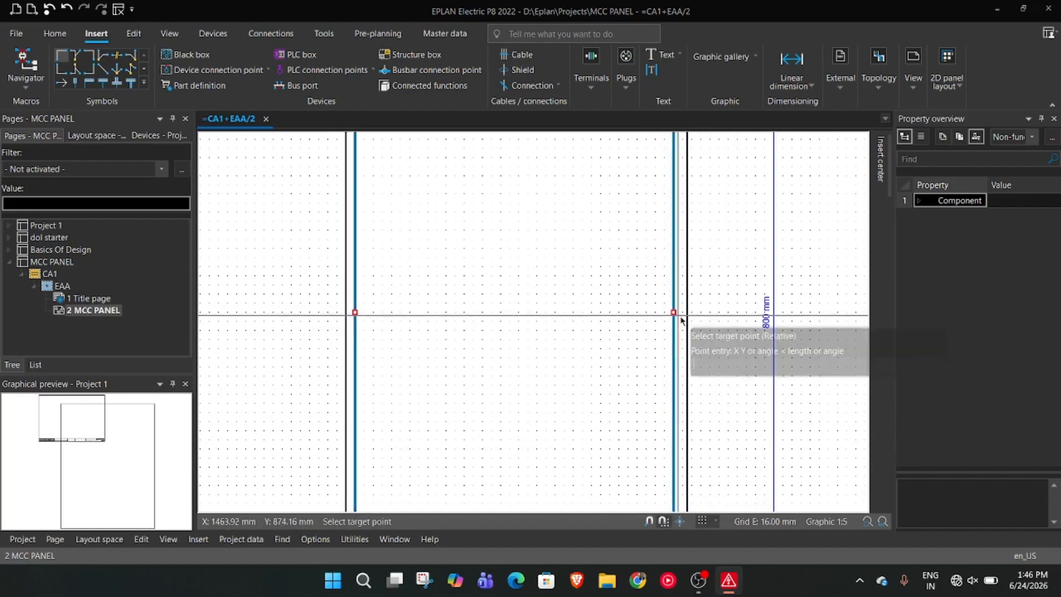
pyautogui.click(685, 318)
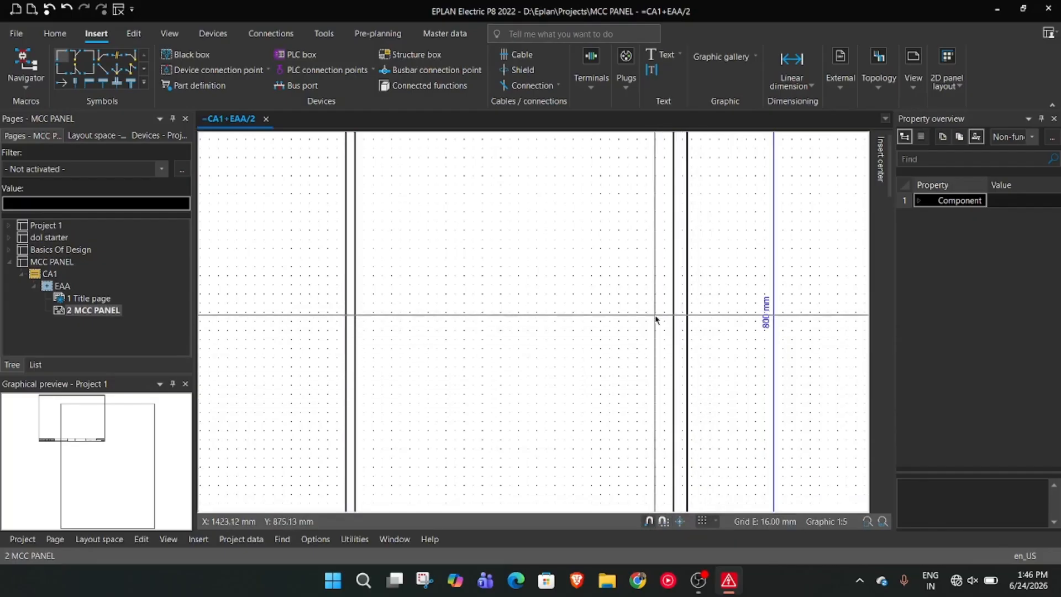
pyautogui.click(676, 302)
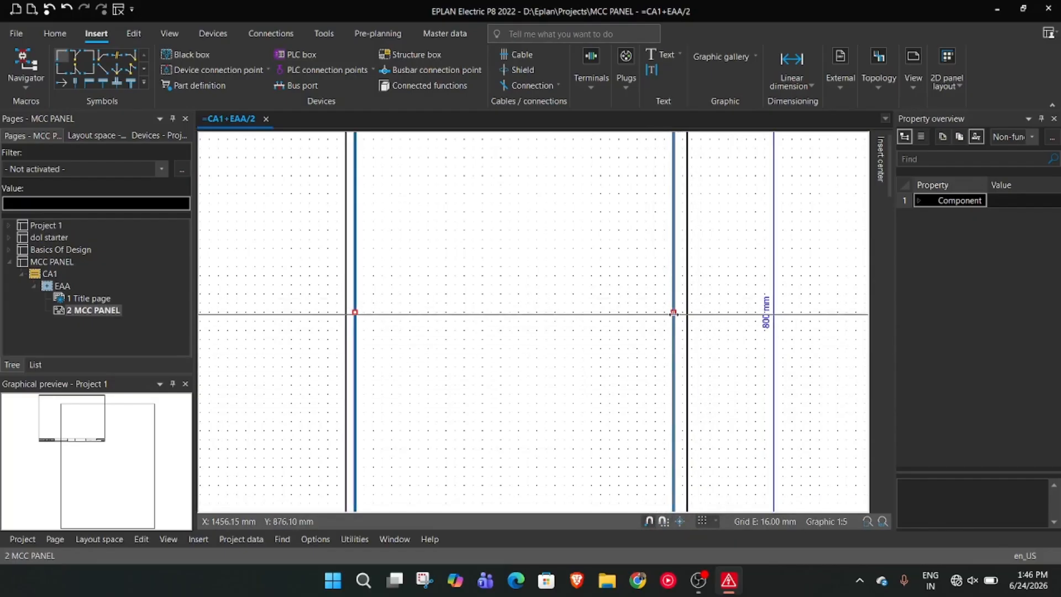
pyautogui.click(674, 312)
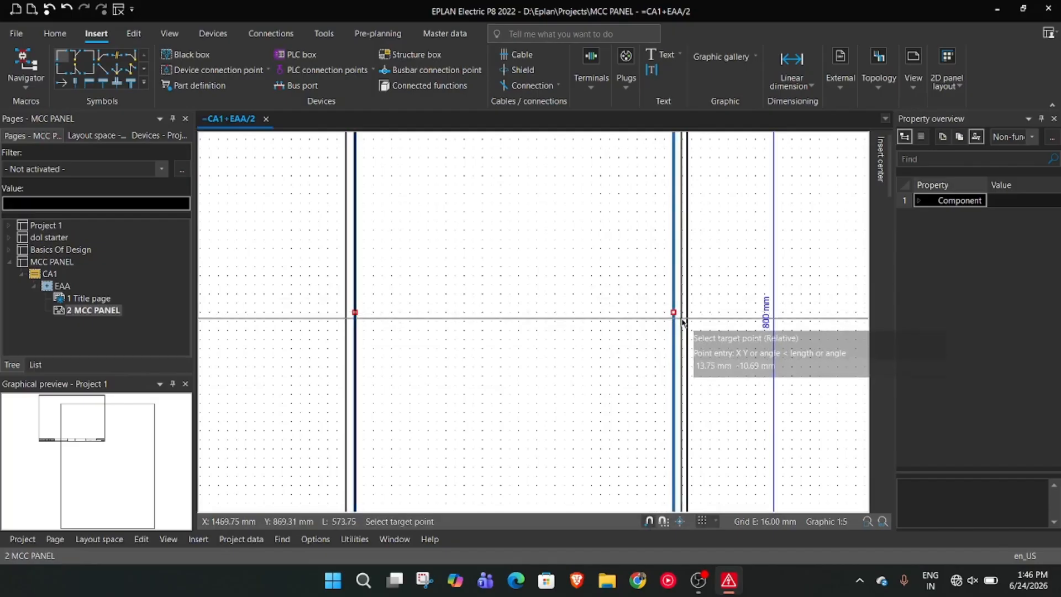
pyautogui.click(683, 323)
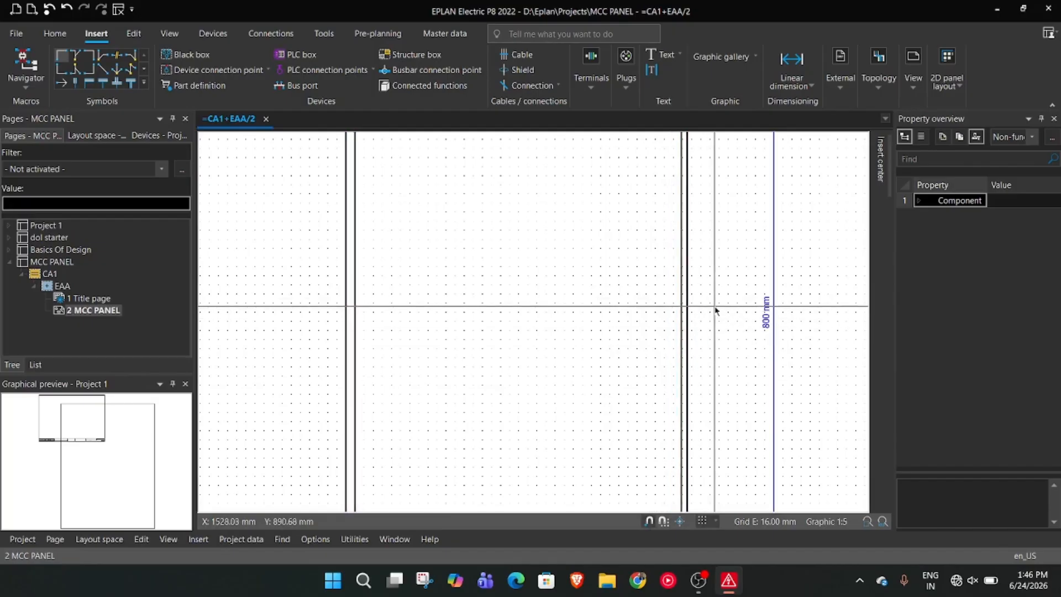
# Move the inner rectangle's left edge outward to a width of about 580.91 mm and its top edge up to a height of about 775.90 mm
pyautogui.click(352, 313)
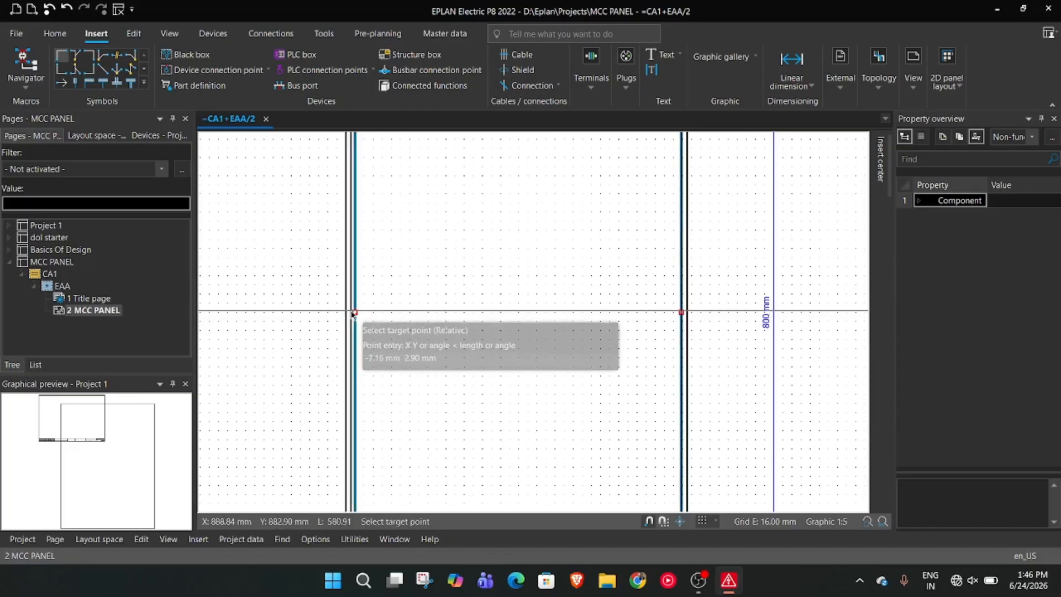
pyautogui.click(353, 312)
pyautogui.scroll(-2, 474, 323)
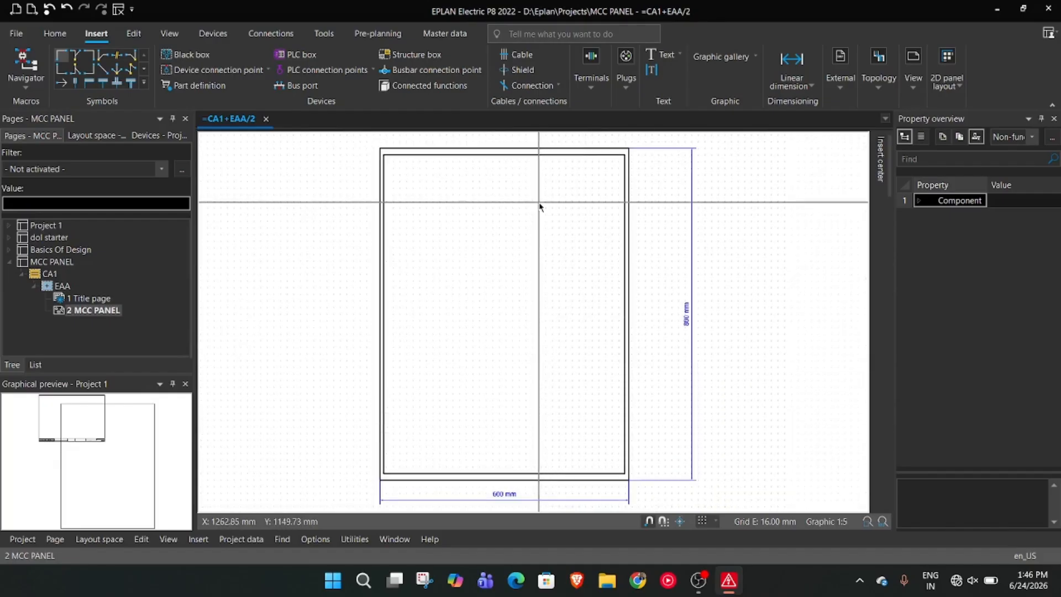
pyautogui.scroll(3, 539, 206)
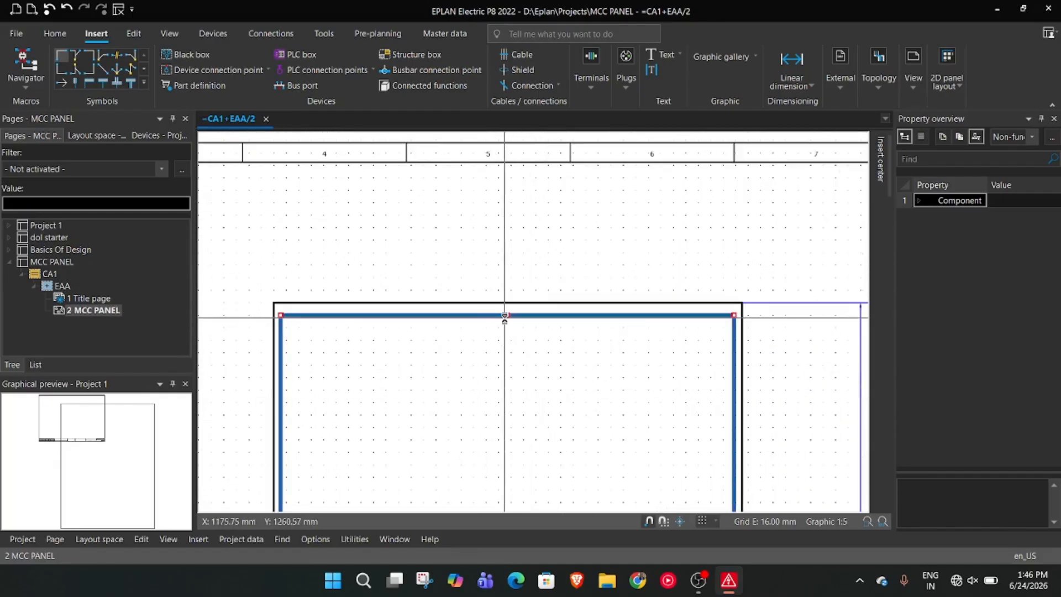
pyautogui.click(505, 317)
pyautogui.click(505, 311)
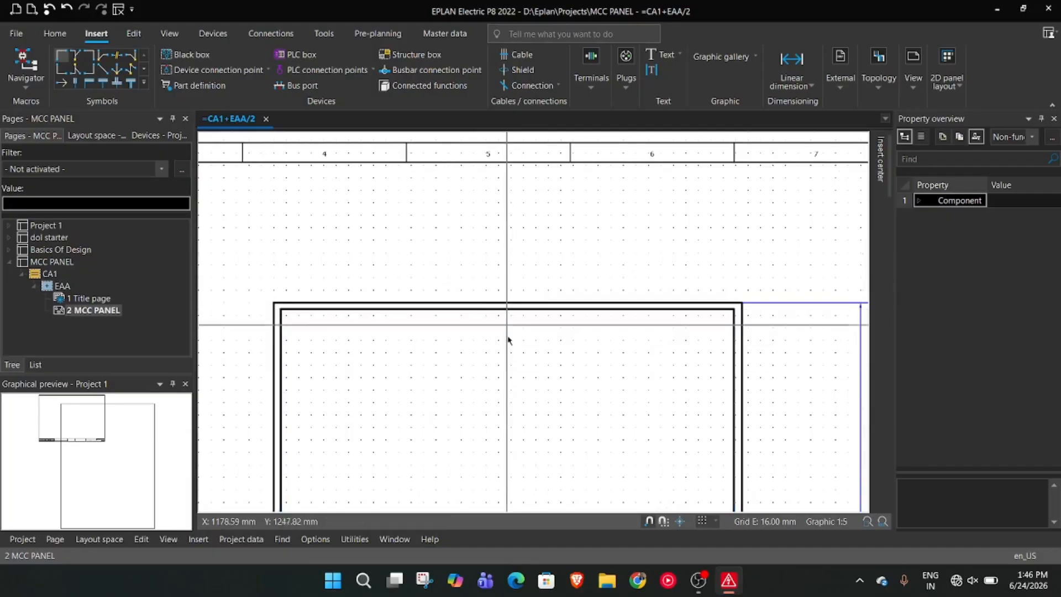
# Move the inner rectangle's bottom edge down toward the panel outline so its gap matches the side gaps
pyautogui.scroll(1, 495, 402)
pyautogui.moveTo(495, 401); pyautogui.dragTo(537, 214, button='middle')
pyautogui.moveTo(538, 435); pyautogui.dragTo(544, 193, button='middle')
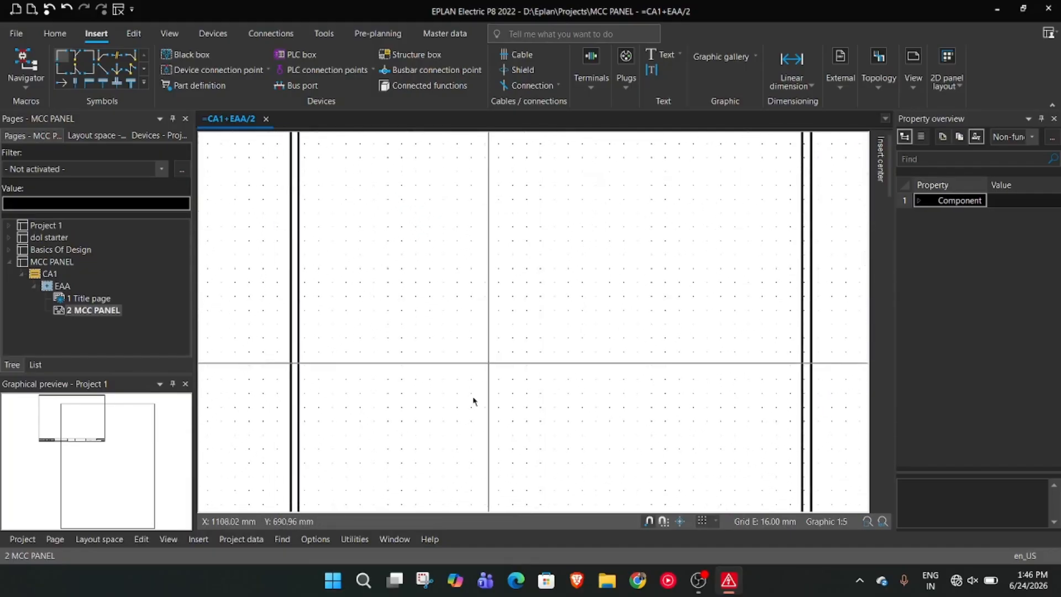
pyautogui.scroll(1, 497, 382)
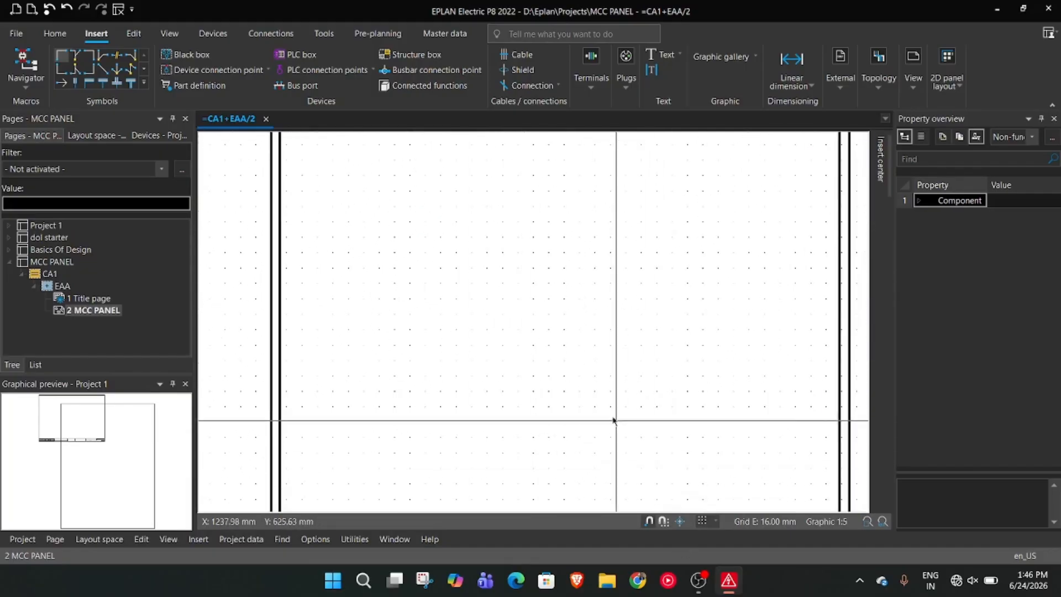
pyautogui.moveTo(630, 440); pyautogui.dragTo(640, 265, button='middle')
pyautogui.scroll(1, 672, 366)
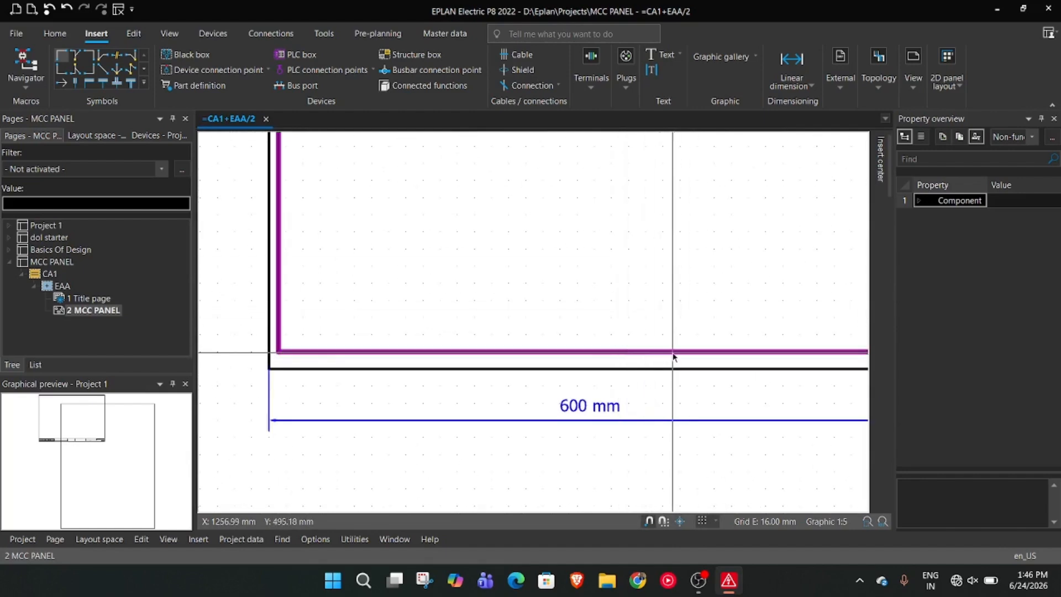
pyautogui.moveTo(696, 306)
pyautogui.mouseDown(button='middle')
pyautogui.moveTo(604, 313)
pyautogui.moveTo(684, 320)
pyautogui.mouseUp(button='middle')
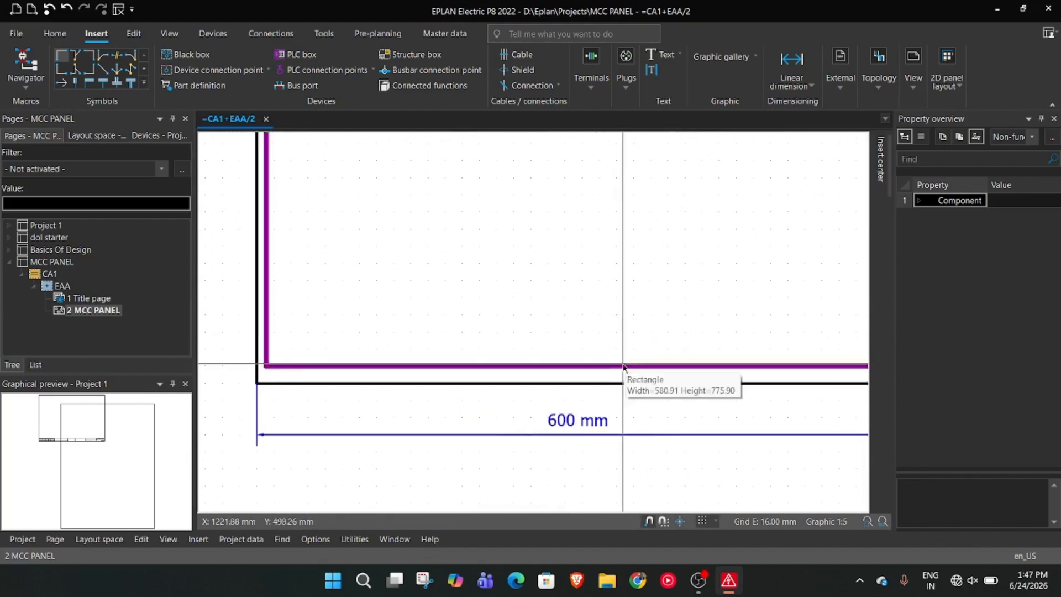
pyautogui.scroll(-1, 785, 366)
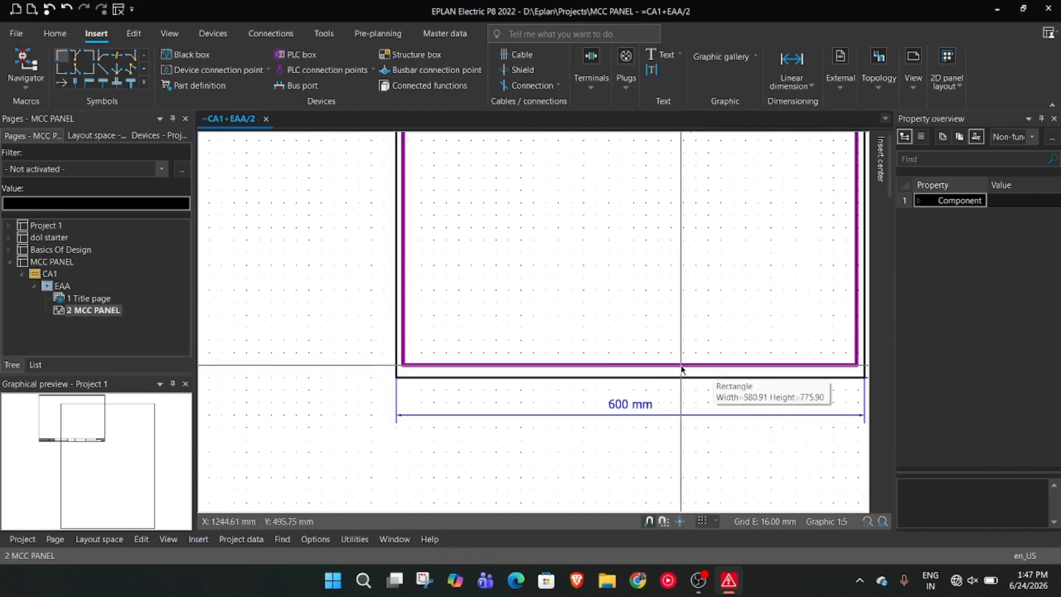
pyautogui.click(625, 365)
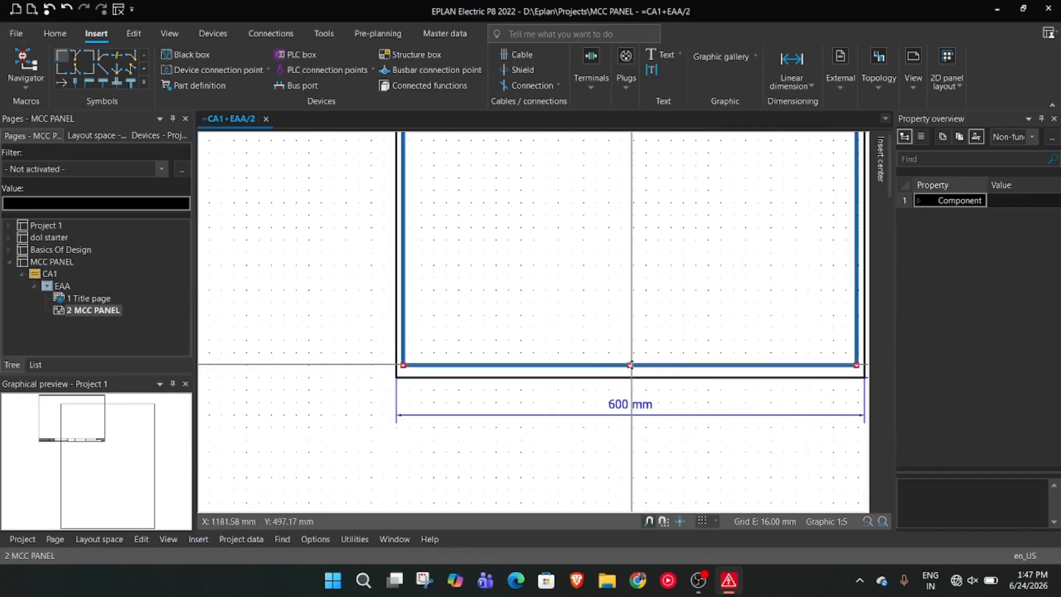
pyautogui.click(632, 370)
pyautogui.click(631, 371)
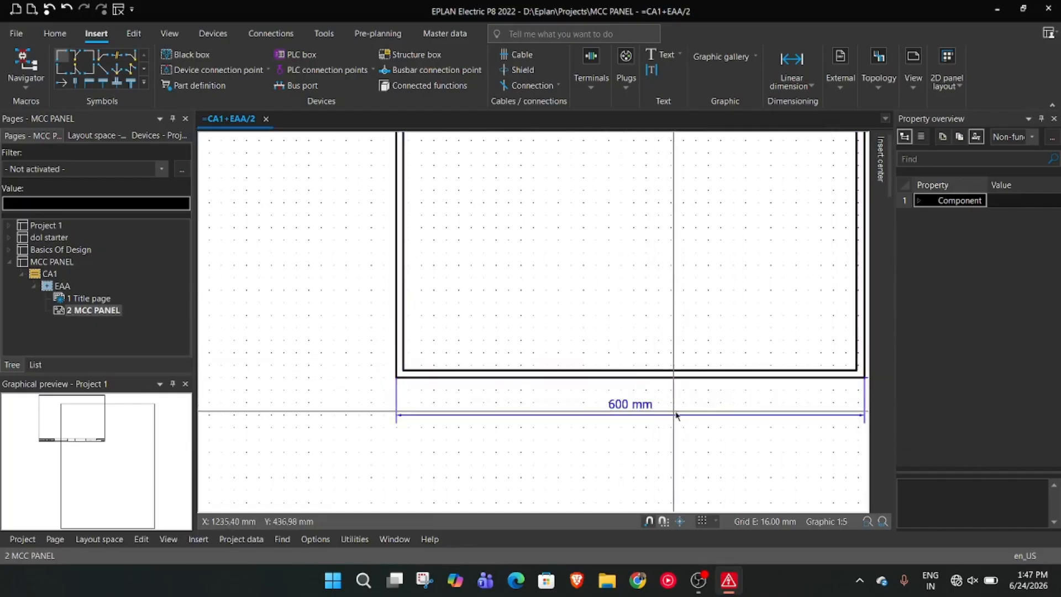
# Examine the inner rectangle's inset along its right edge and around the whole panel outline
pyautogui.moveTo(748, 283)
pyautogui.mouseDown(button='middle')
pyautogui.moveTo(640, 368)
pyautogui.moveTo(638, 443)
pyautogui.mouseUp(button='middle')
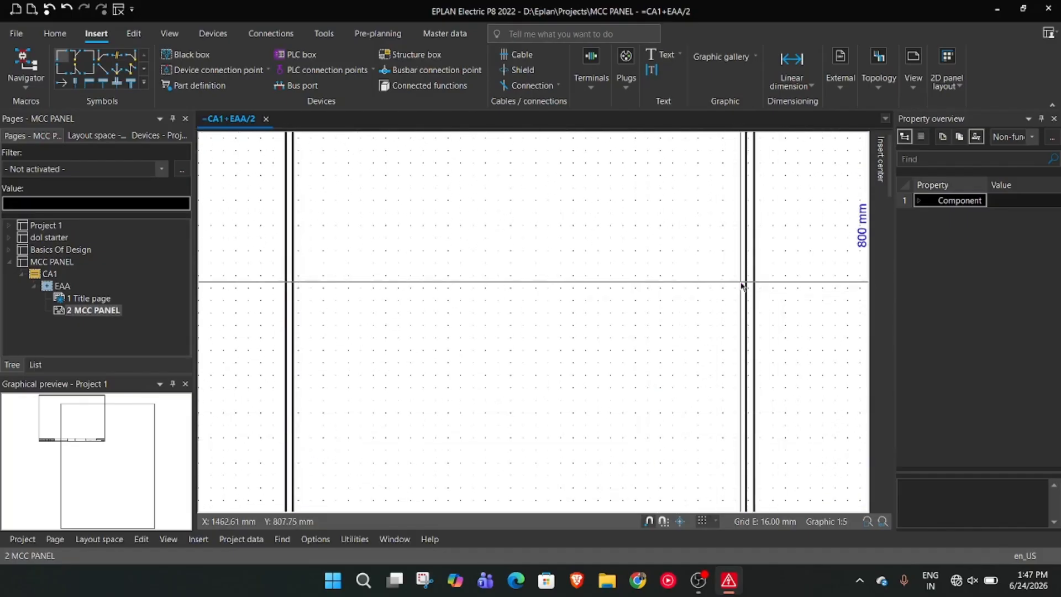
pyautogui.scroll(-2, 707, 259)
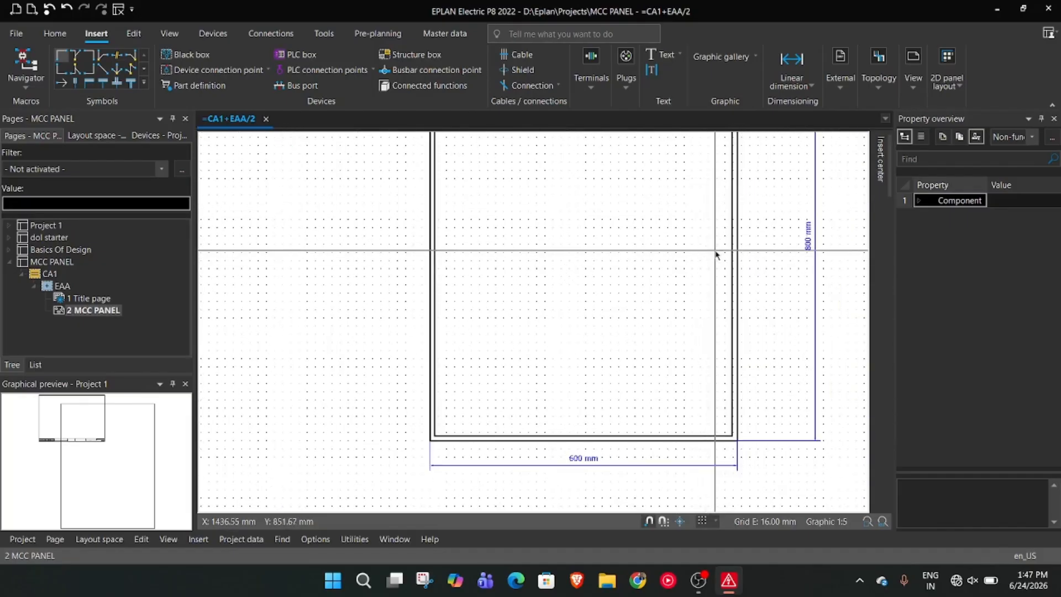
pyautogui.moveTo(504, 299); pyautogui.dragTo(487, 354, button='middle')
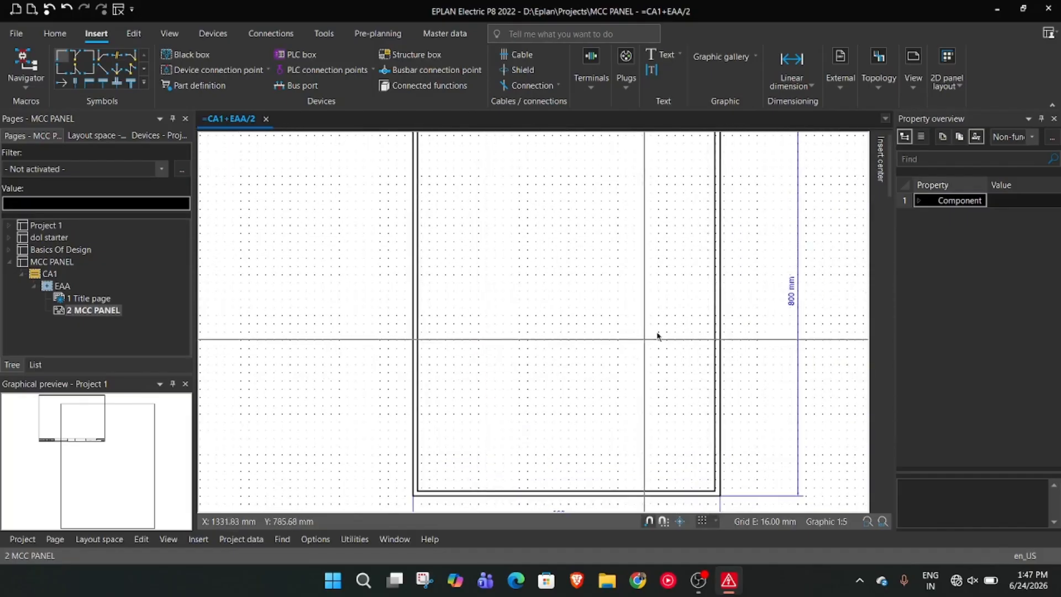
pyautogui.click(715, 287)
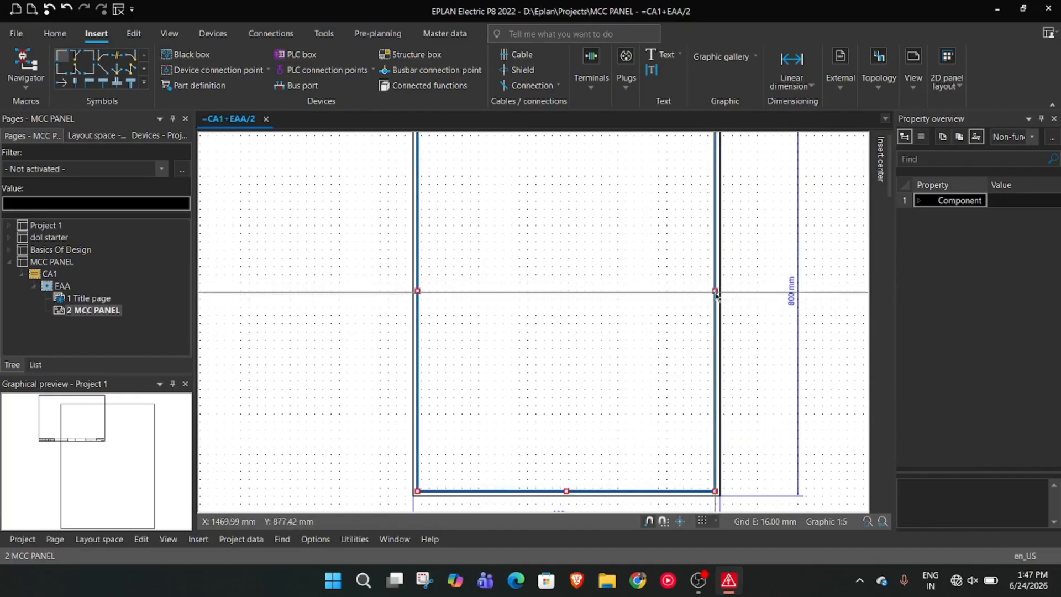
pyautogui.click(758, 287)
pyautogui.scroll(-3, 767, 272)
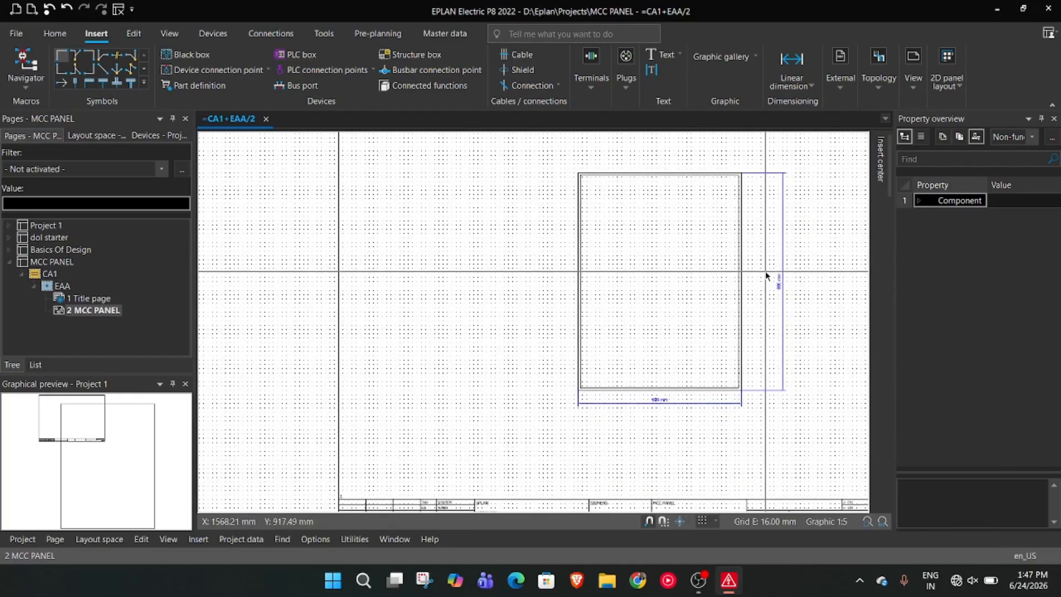
pyautogui.scroll(4, 660, 284)
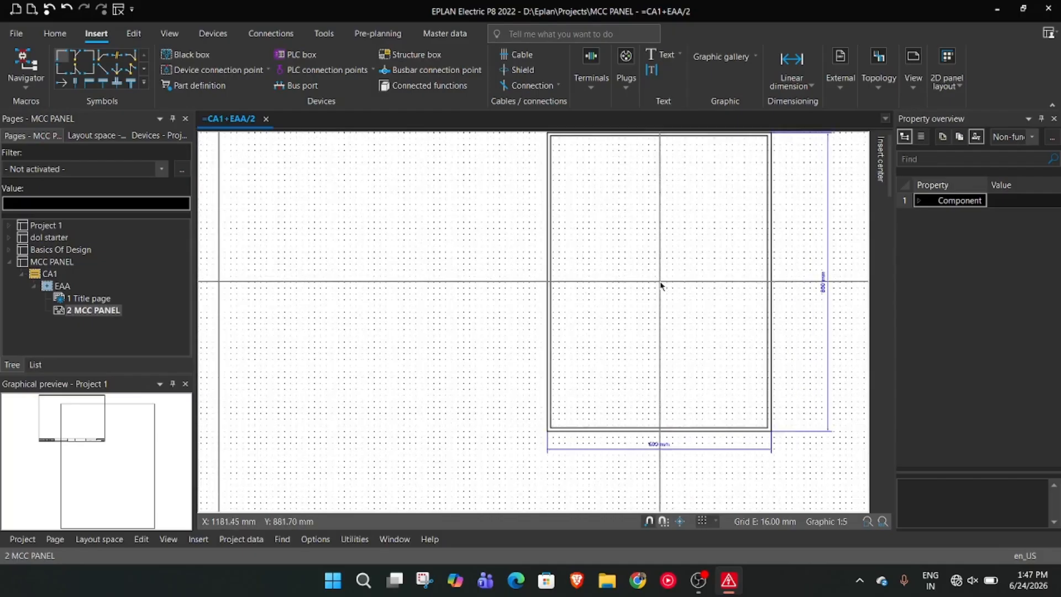
pyautogui.rightClick(656, 277)
pyautogui.click(601, 268)
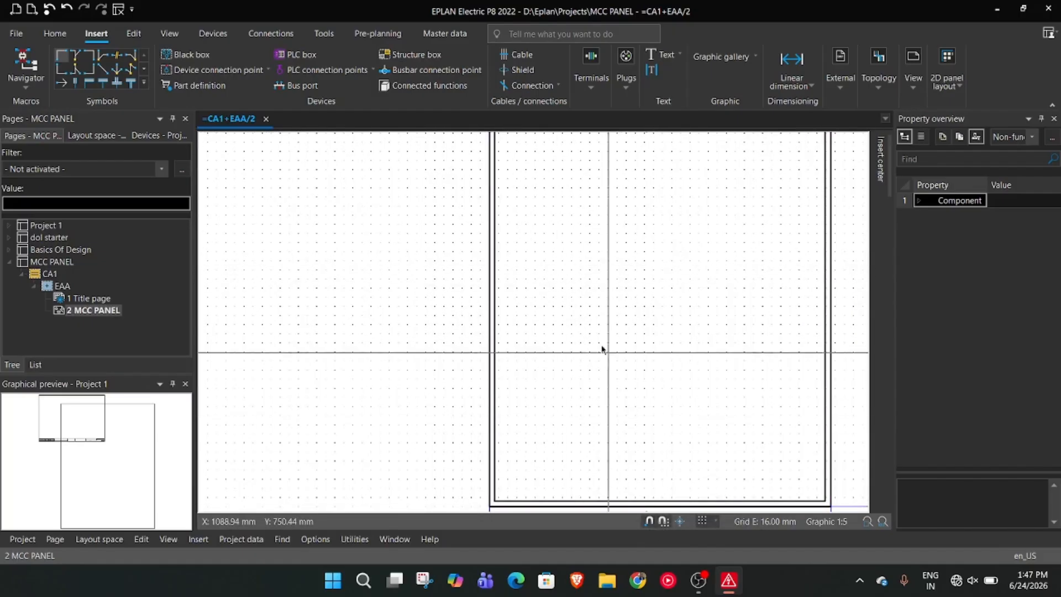
# Start a new text object for the area below the panel and open its text properties
pyautogui.moveTo(622, 374); pyautogui.dragTo(537, 198, button='middle')
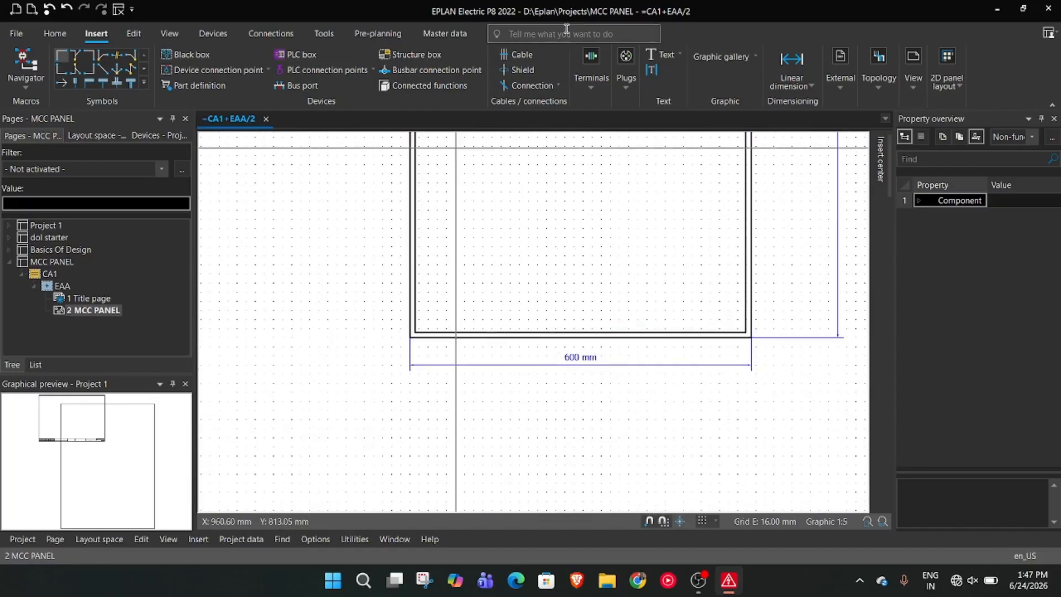
pyautogui.click(657, 60)
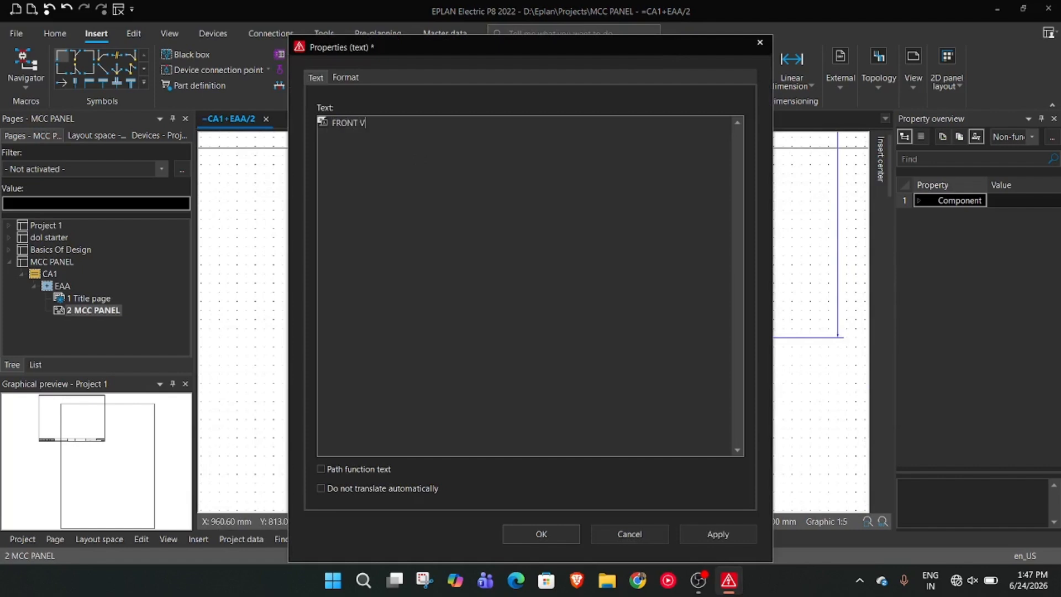
# Set the FRONT VIEW text's font size to 25 mm and its color to black
pyautogui.click(350, 79)
pyautogui.click(600, 141)
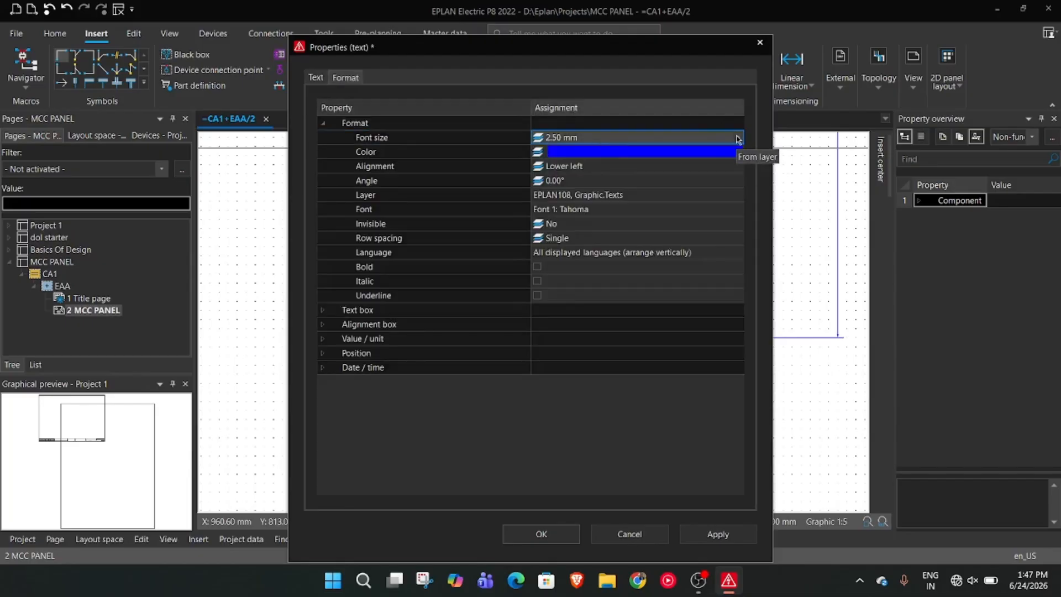
pyautogui.click(739, 139)
pyautogui.click(615, 139)
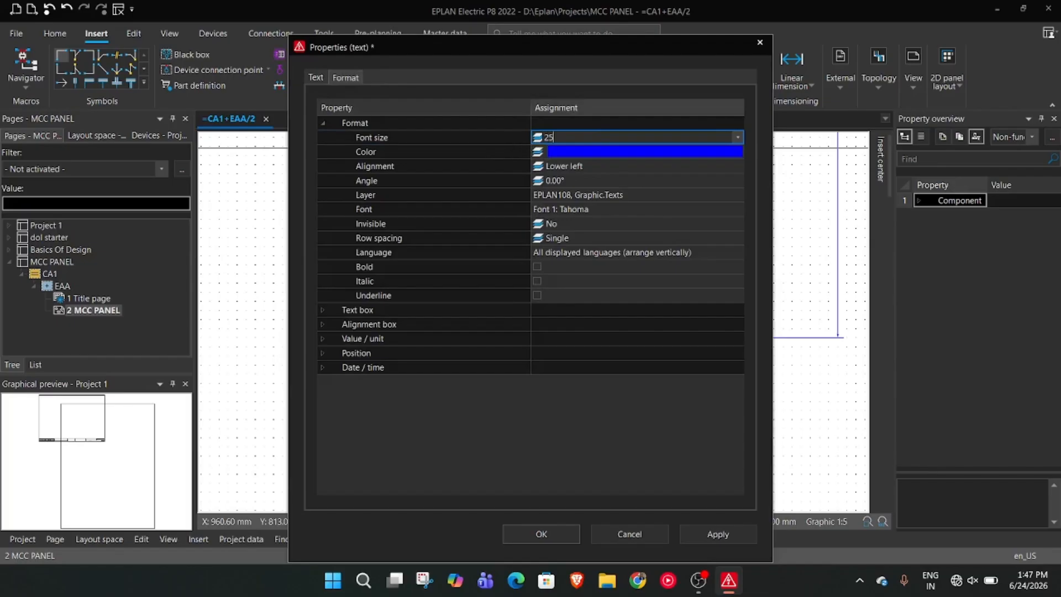
pyautogui.click(583, 154)
pyautogui.click(737, 152)
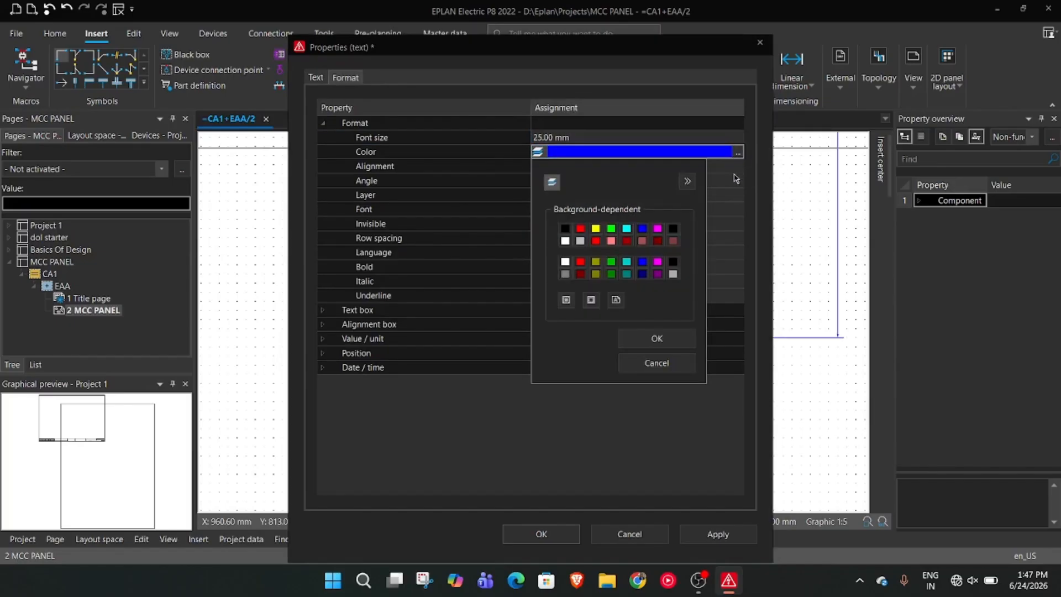
pyautogui.click(629, 336)
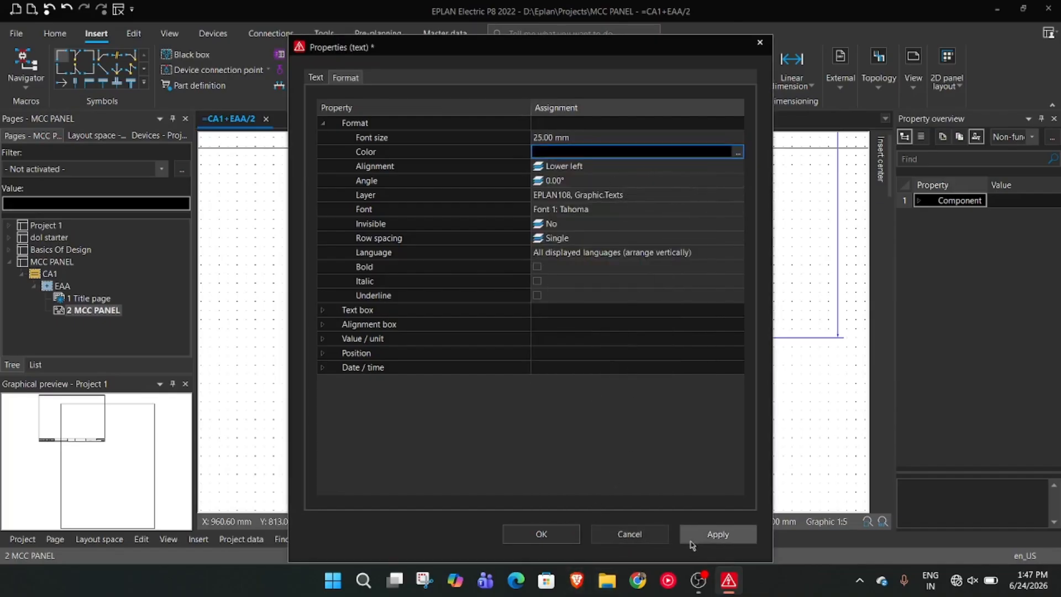
# Confirm the text properties and place the FRONT VIEW text centrally below the panel's 600 mm width dimension
pyautogui.click(559, 536)
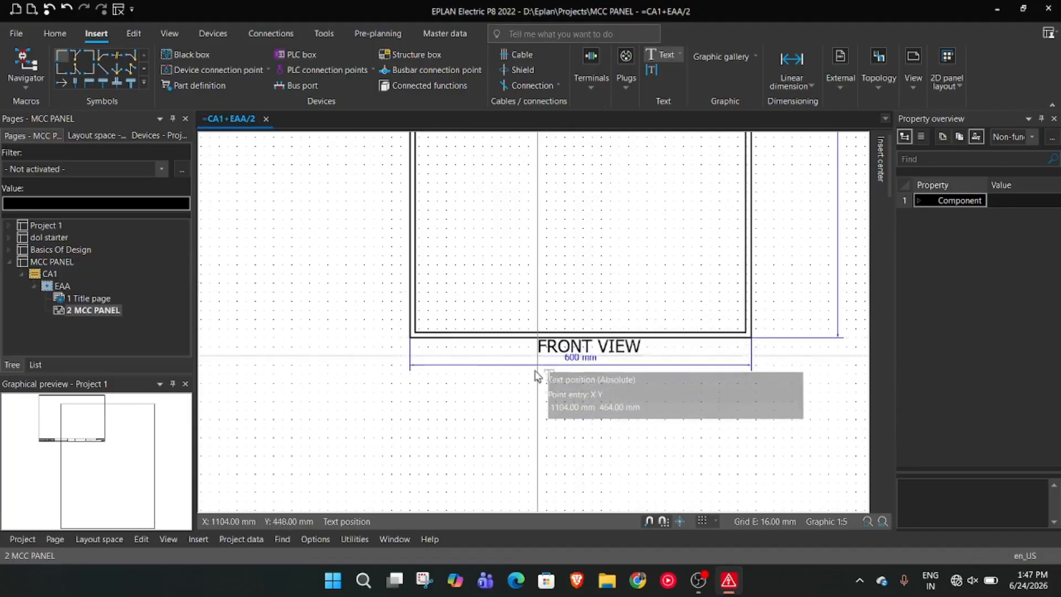
pyautogui.click(522, 396)
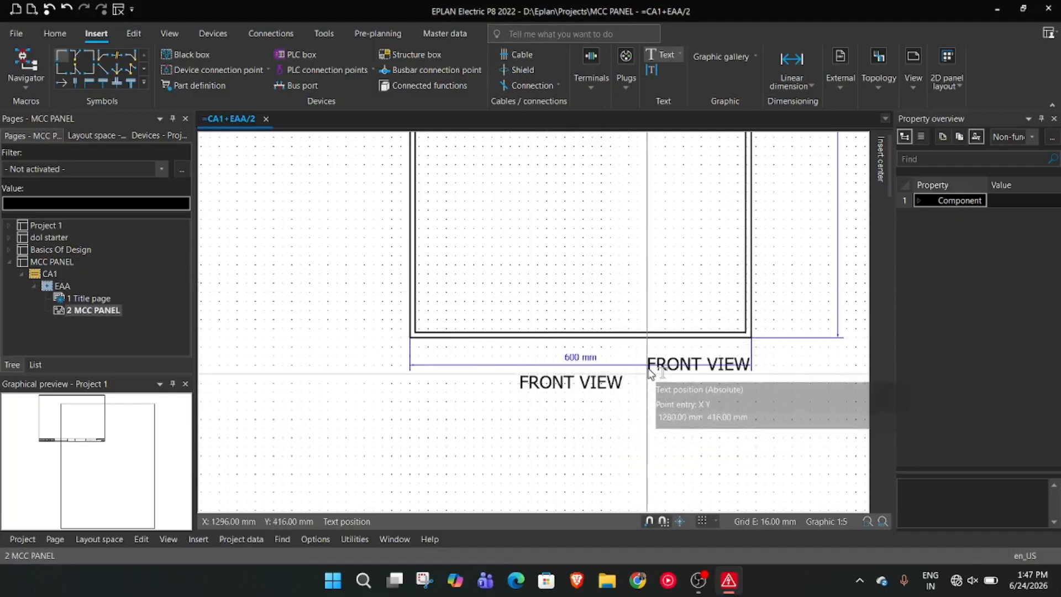
pyautogui.press('Escape')
pyautogui.scroll(-3, 636, 429)
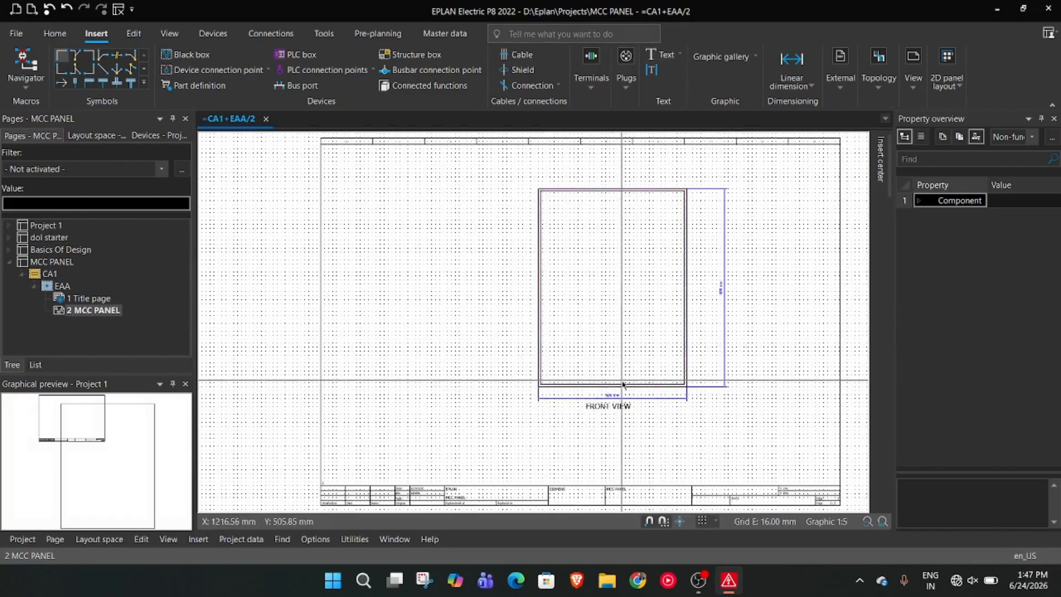
pyautogui.click(797, 64)
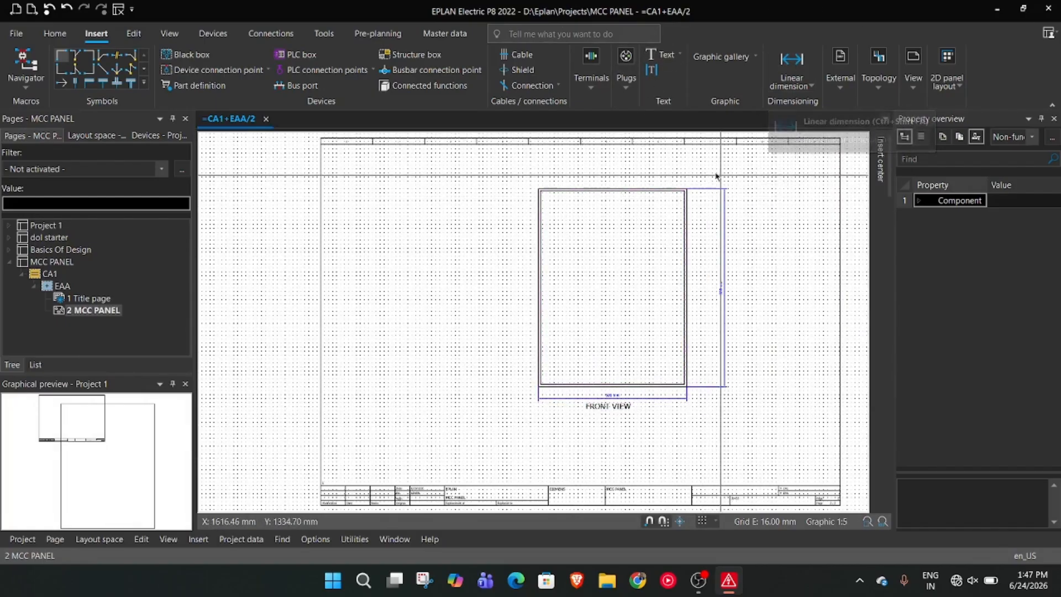
pyautogui.rightClick(334, 235)
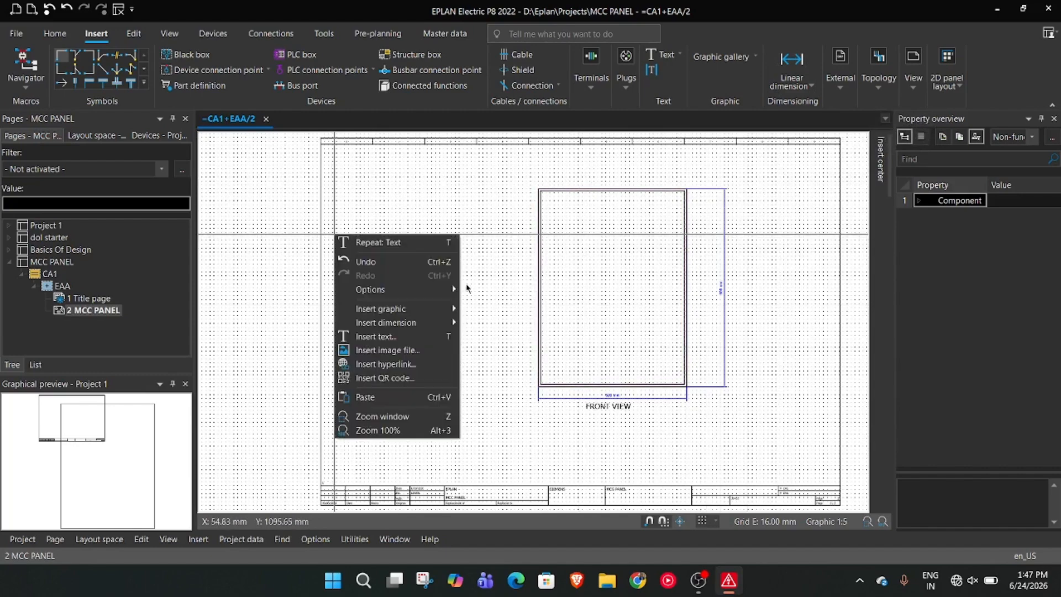
pyautogui.moveTo(442, 308)
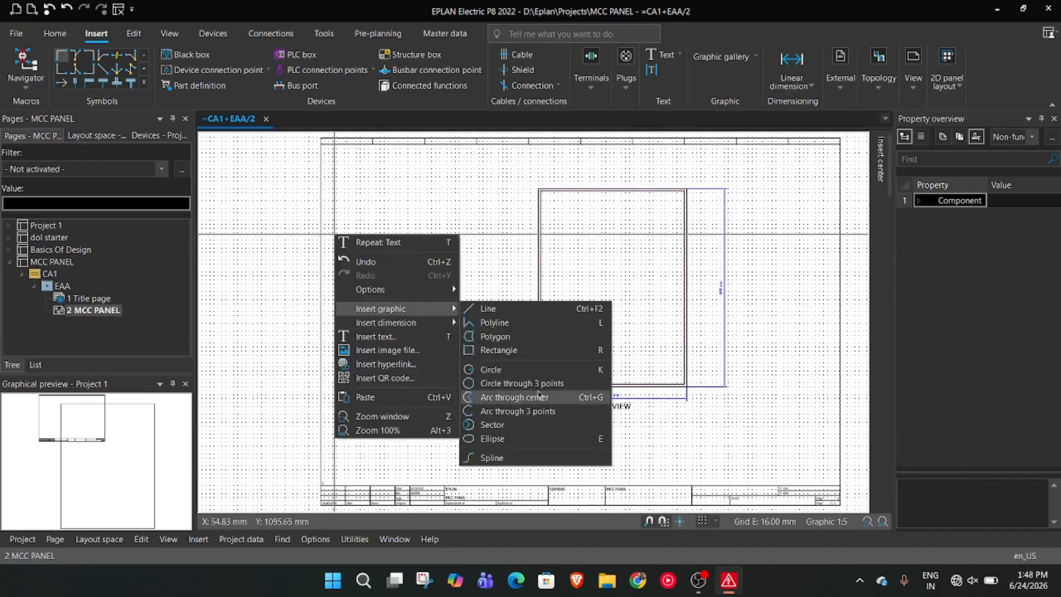
pyautogui.click(583, 336)
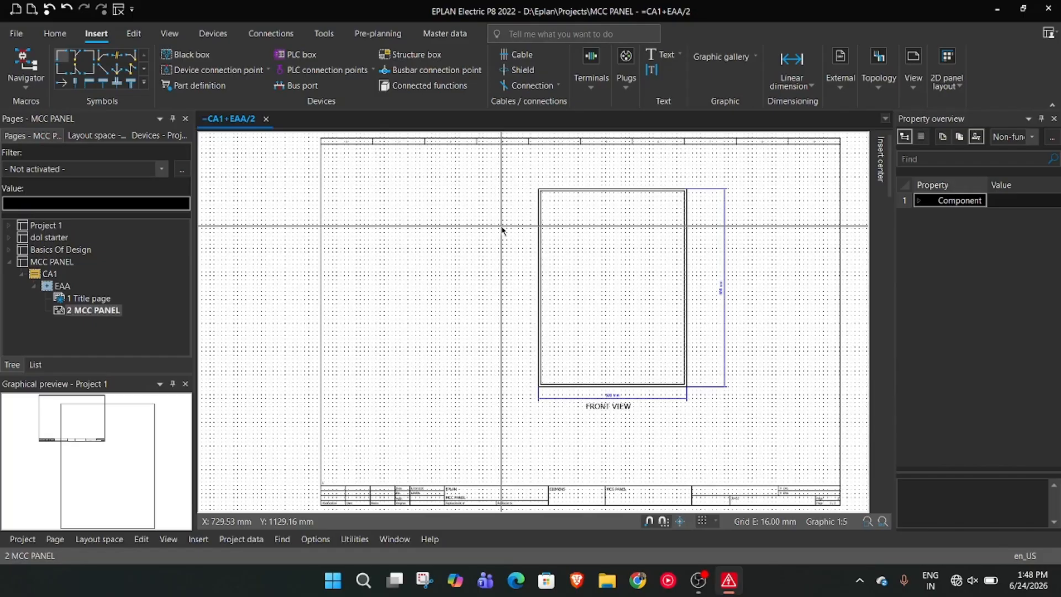
# Draw a circle of radius 16 mm in the upper part of the inner rectangle, centered at X 1056 mm, Y 1216 mm
pyautogui.scroll(2, 559, 156)
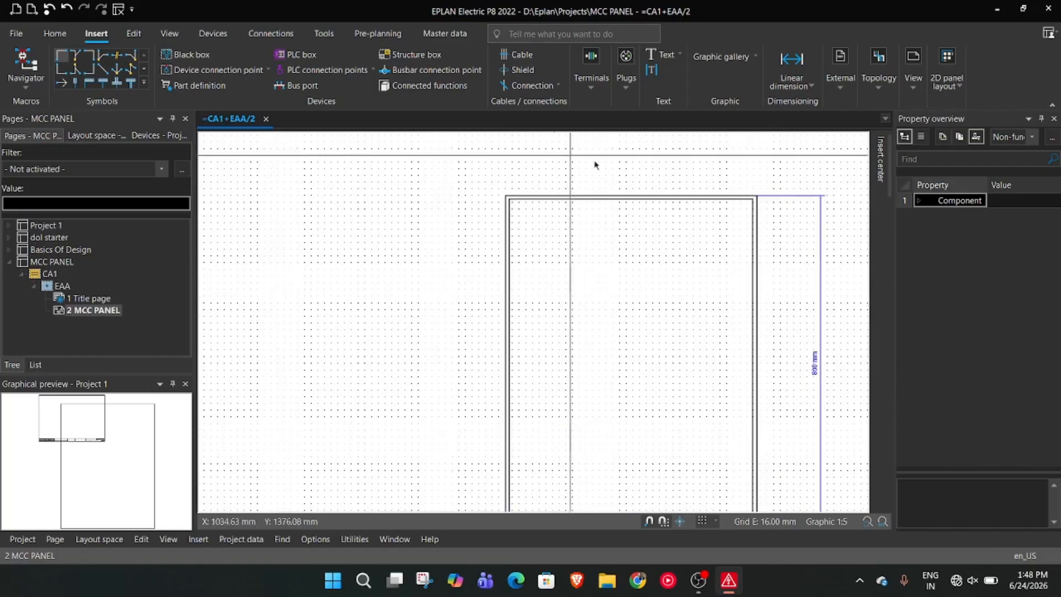
pyautogui.scroll(1, 635, 271)
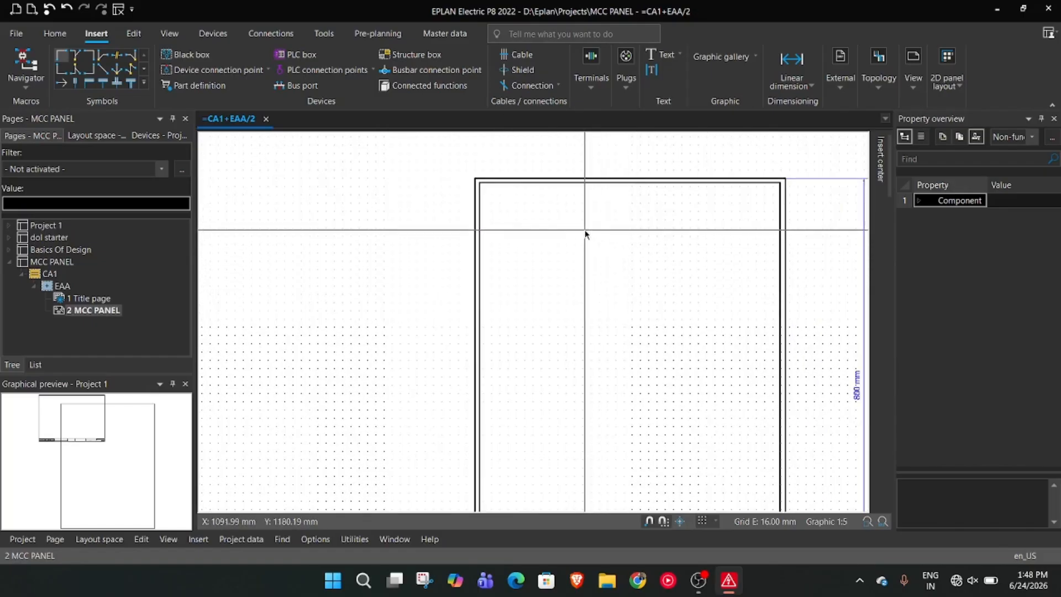
pyautogui.rightClick(573, 280)
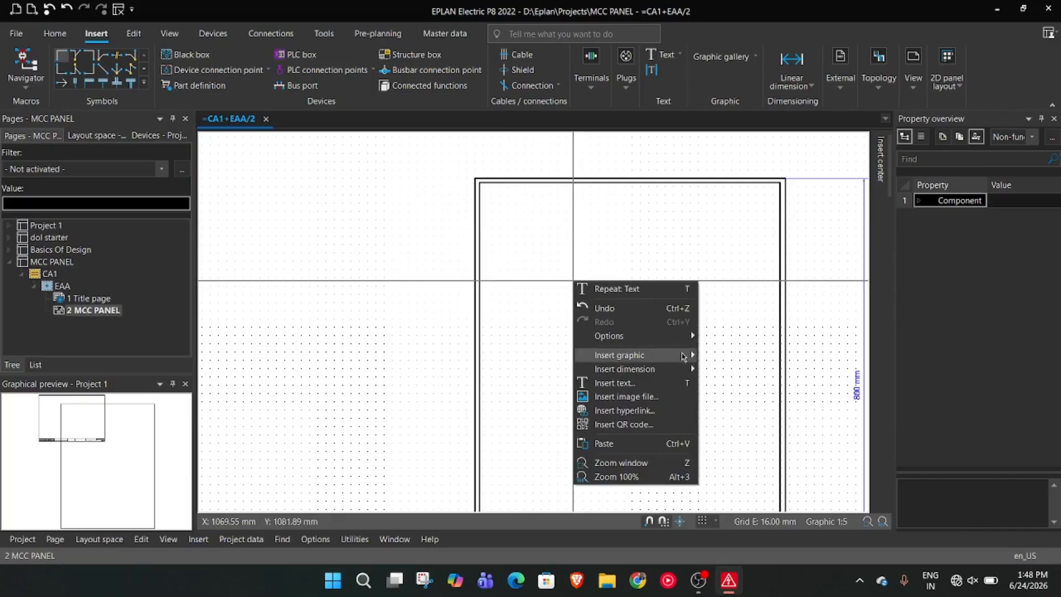
pyautogui.moveTo(683, 354)
pyautogui.click(754, 420)
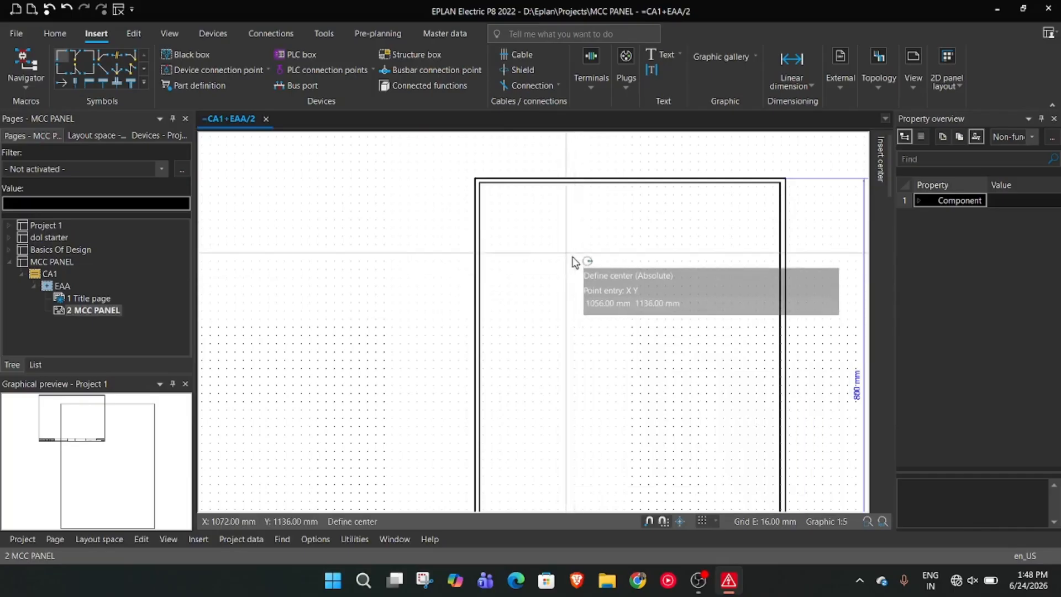
pyautogui.scroll(2, 568, 230)
pyautogui.scroll(-1, 580, 224)
pyautogui.scroll(1, 597, 220)
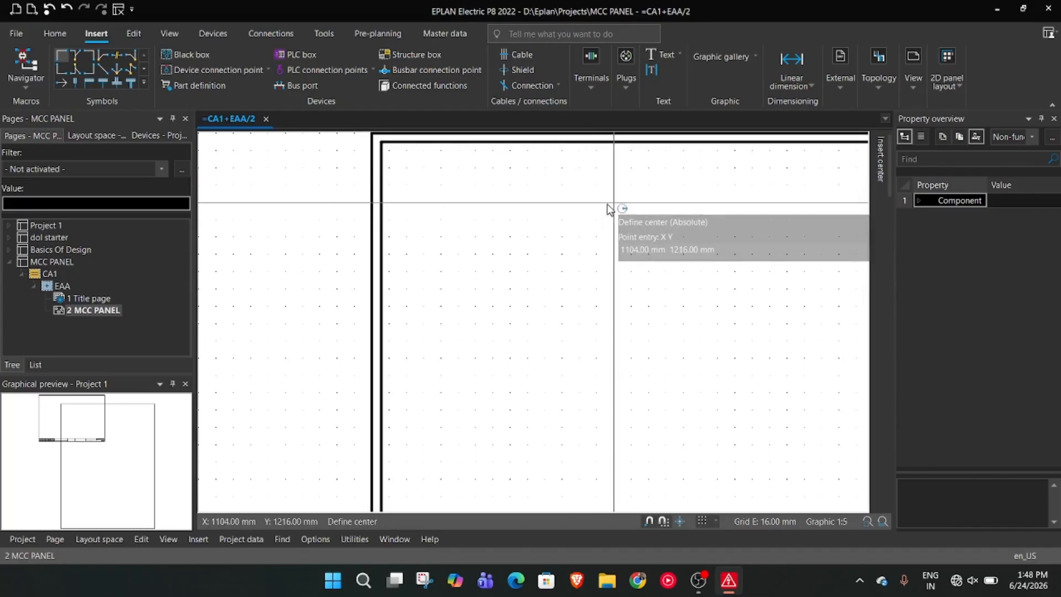
pyautogui.scroll(-2, 608, 209)
pyautogui.scroll(3, 589, 210)
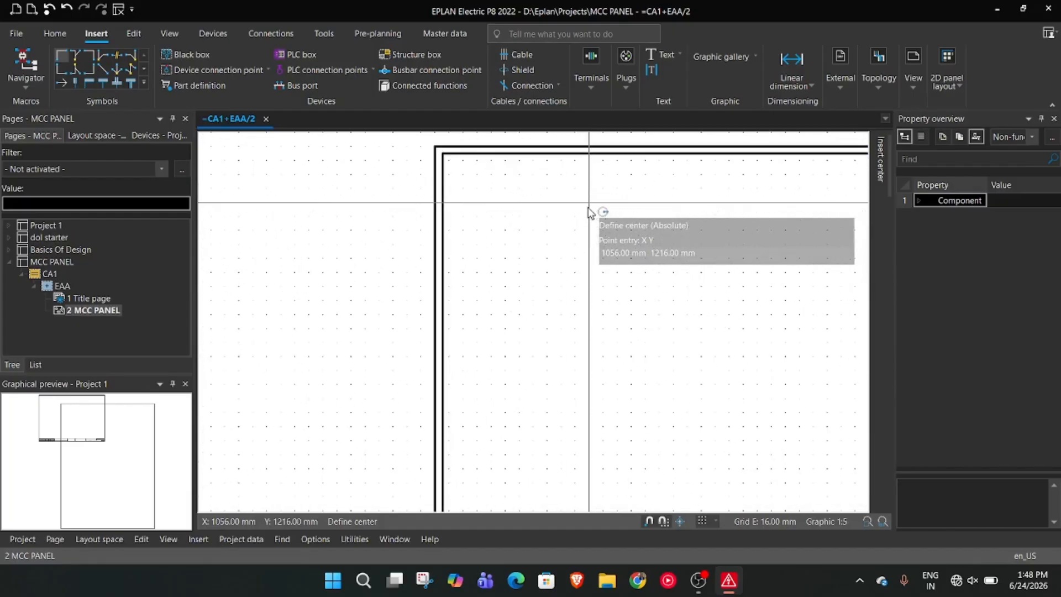
pyautogui.click(590, 208)
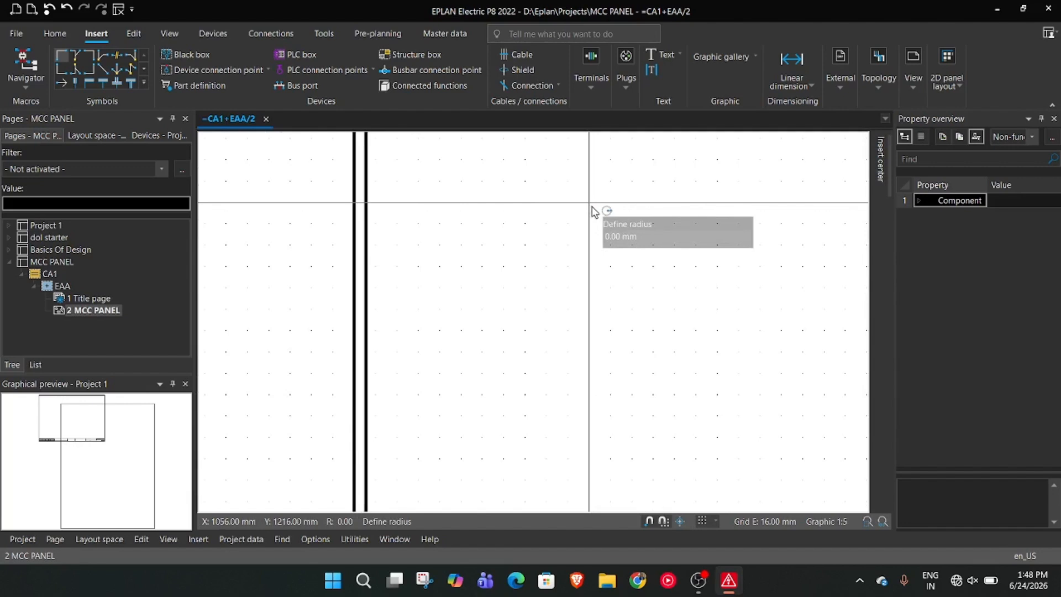
pyautogui.write('16')
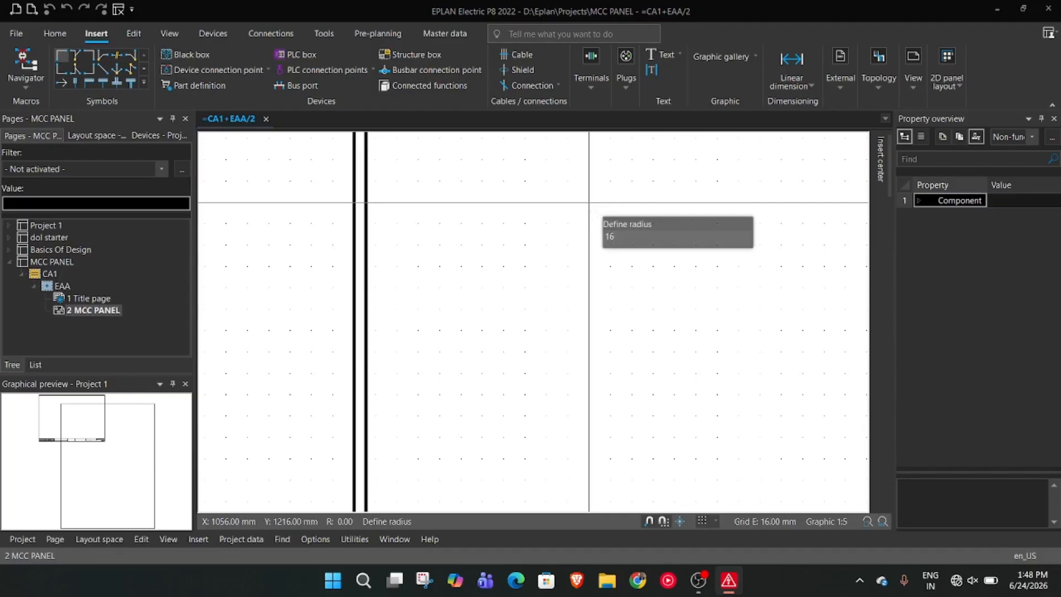
pyautogui.press('Return')
# Add two more circles of radius 16 mm beside the first, centered at X 1104 mm and X 1152 mm, both at Y 1216 mm
pyautogui.scroll(-2, 591, 207)
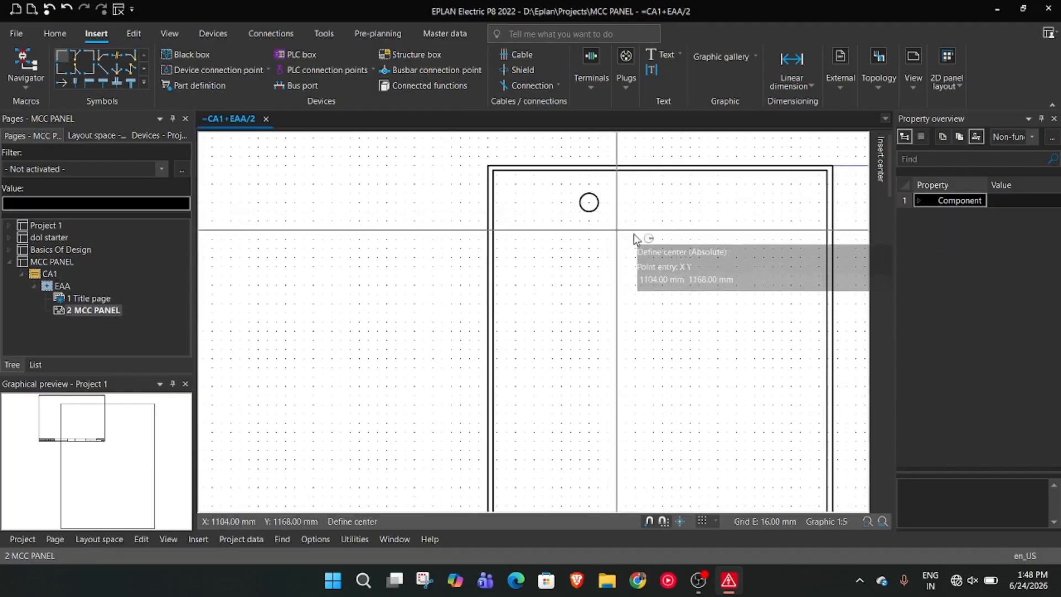
pyautogui.click(617, 206)
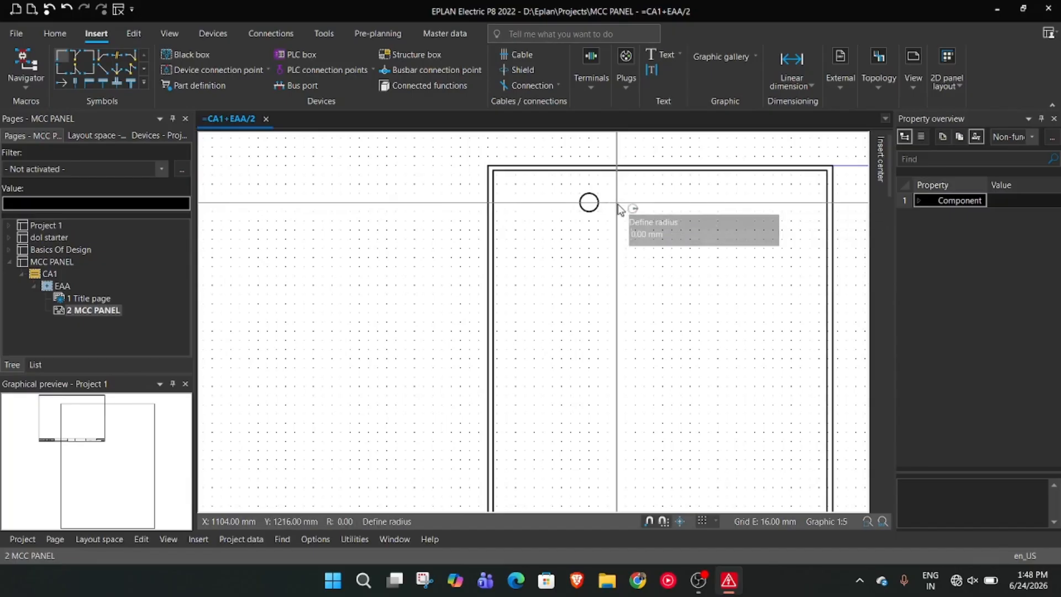
pyautogui.write('16')
pyautogui.press('Return')
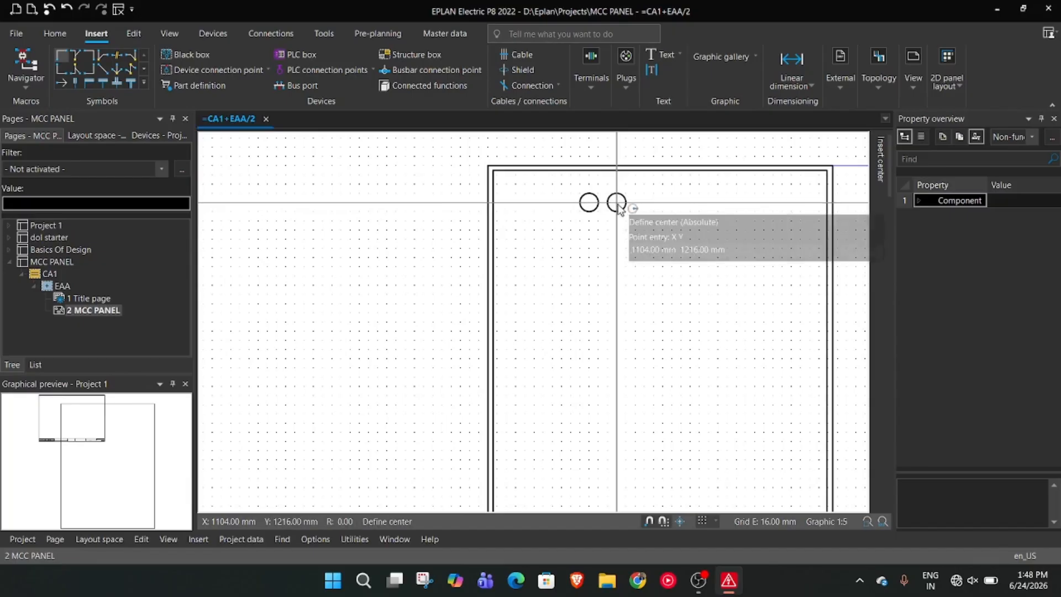
pyautogui.click(645, 203)
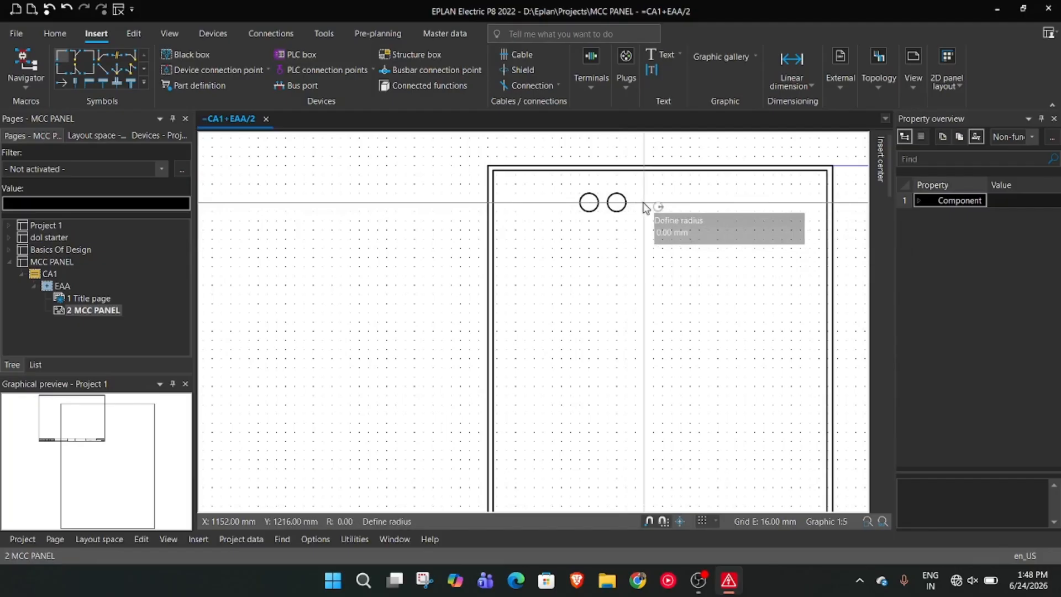
pyautogui.write('16')
pyautogui.press('Return')
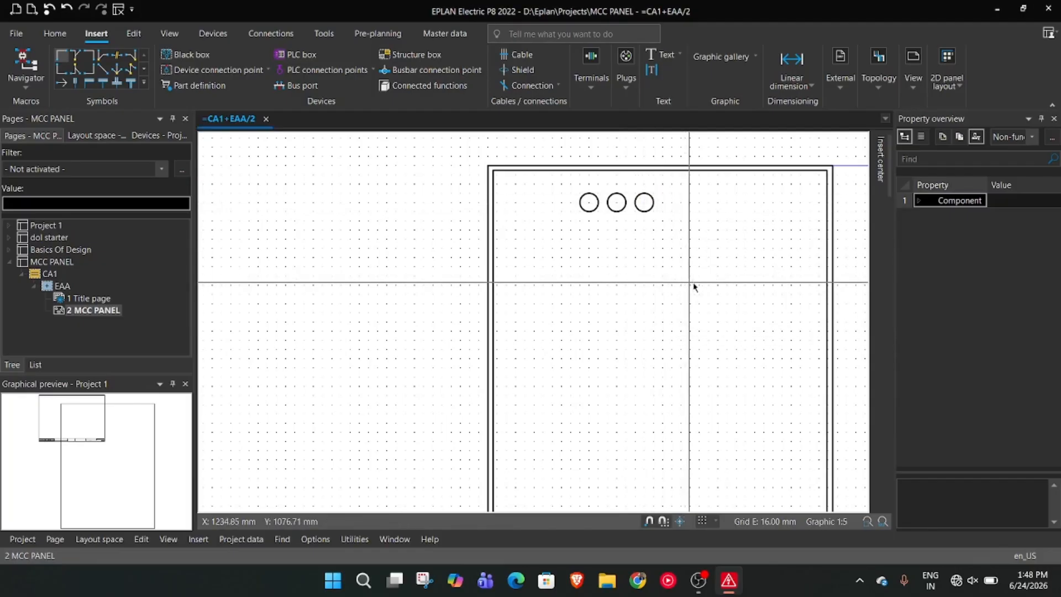
# Move the row of three circles horizontally to the right, toward the middle of the panel
pyautogui.scroll(3, 665, 283)
pyautogui.scroll(2, 681, 272)
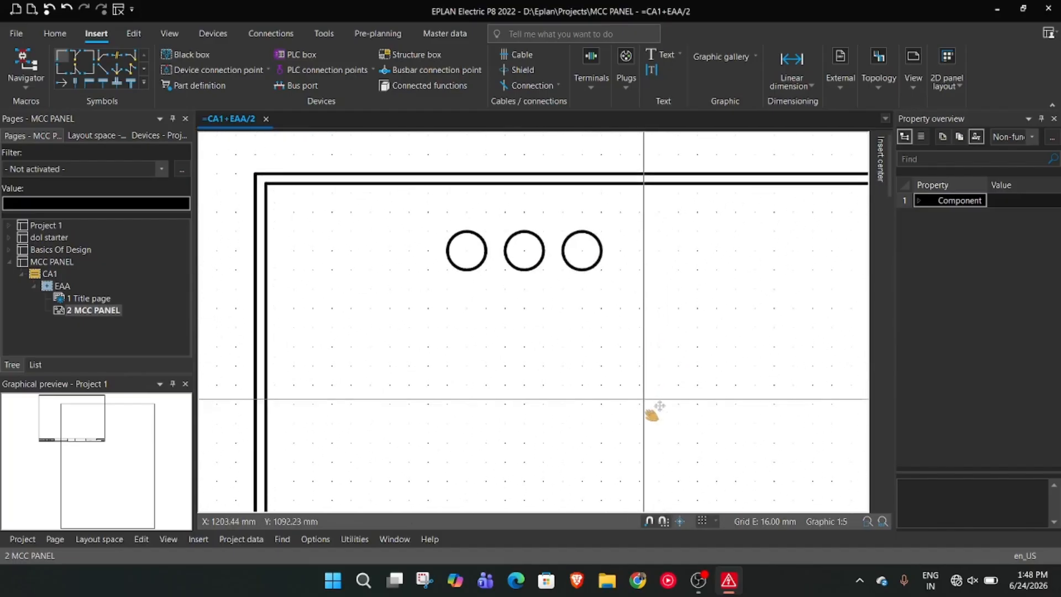
pyautogui.moveTo(404, 230); pyautogui.dragTo(661, 318)
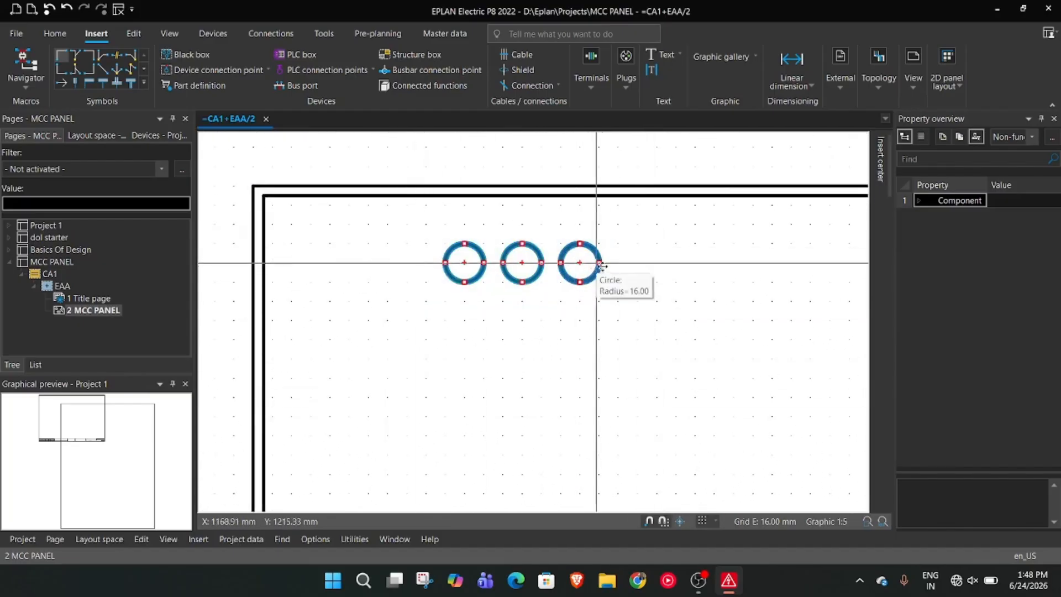
pyautogui.moveTo(593, 273); pyautogui.dragTo(625, 286)
pyautogui.scroll(-3, 717, 293)
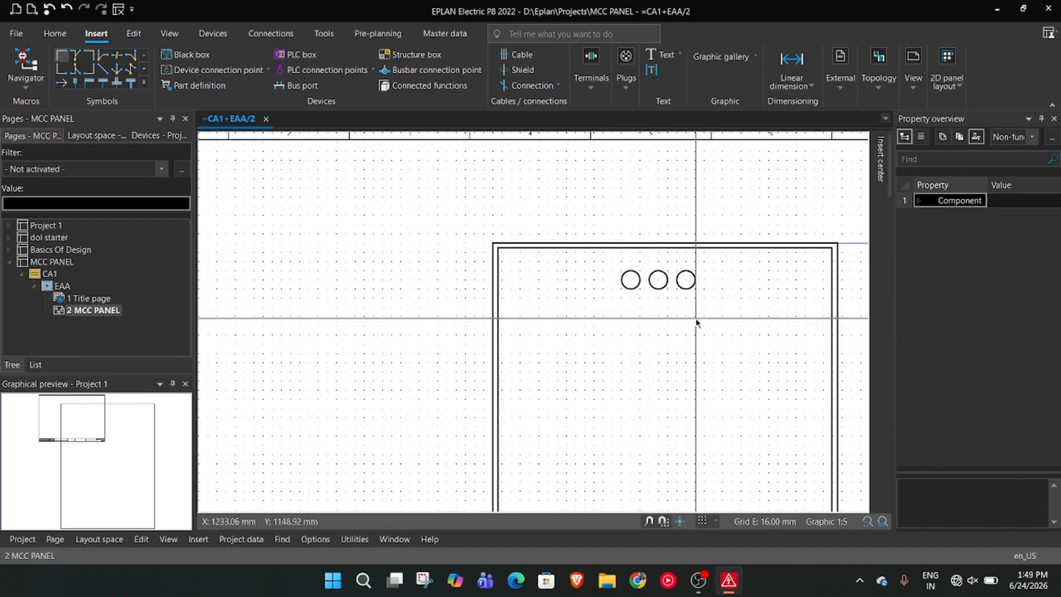
pyautogui.scroll(1, 638, 319)
pyautogui.scroll(-1, 677, 320)
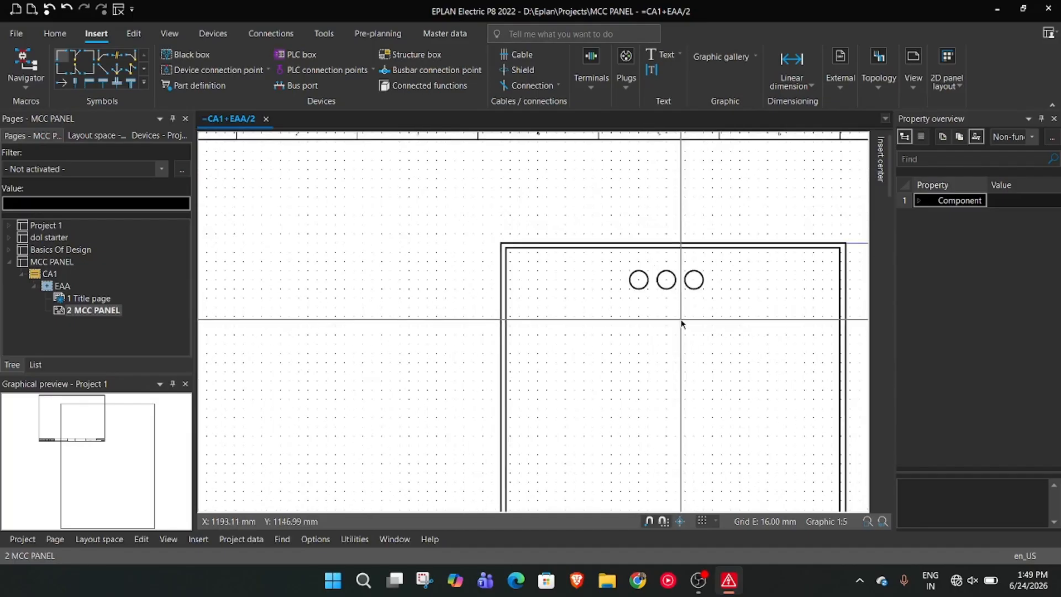
# Space the three circles near the panel's upper edge evenly in the horizontal direction
pyautogui.moveTo(599, 260); pyautogui.dragTo(747, 311)
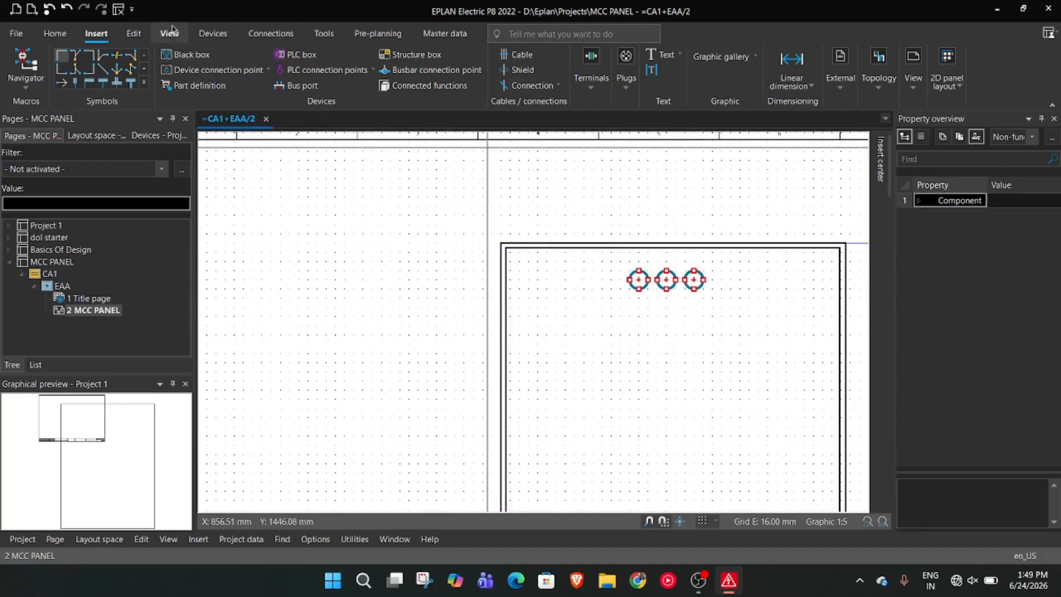
pyautogui.click(141, 34)
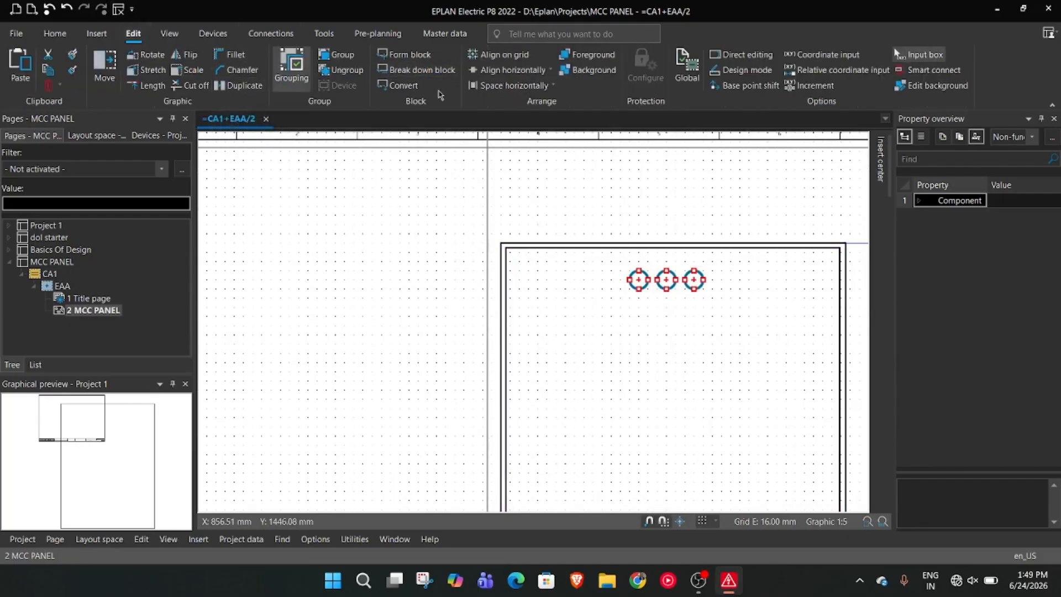
pyautogui.click(526, 73)
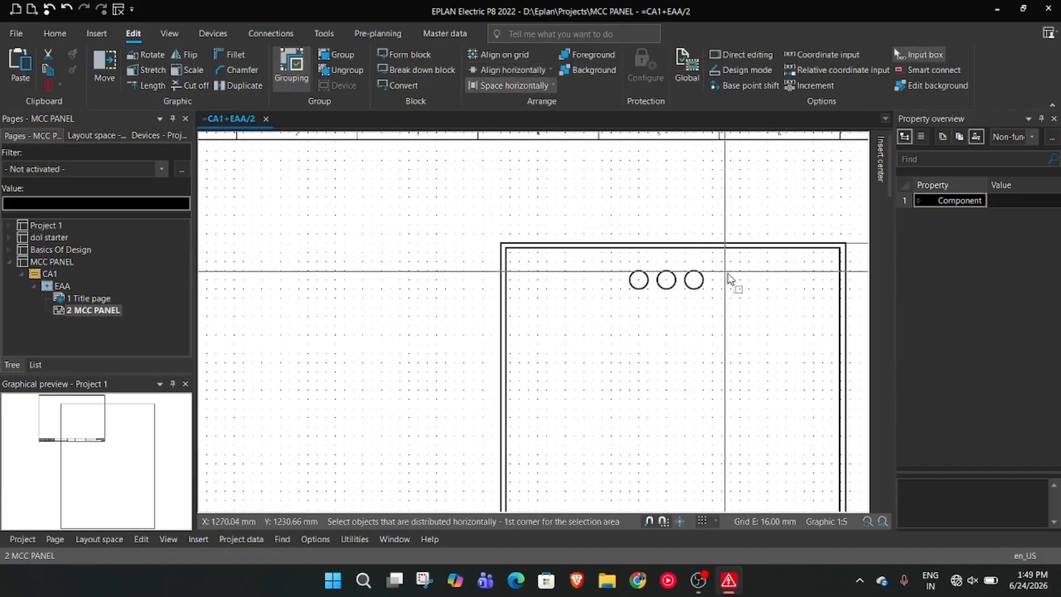
pyautogui.click(623, 266)
pyautogui.click(720, 296)
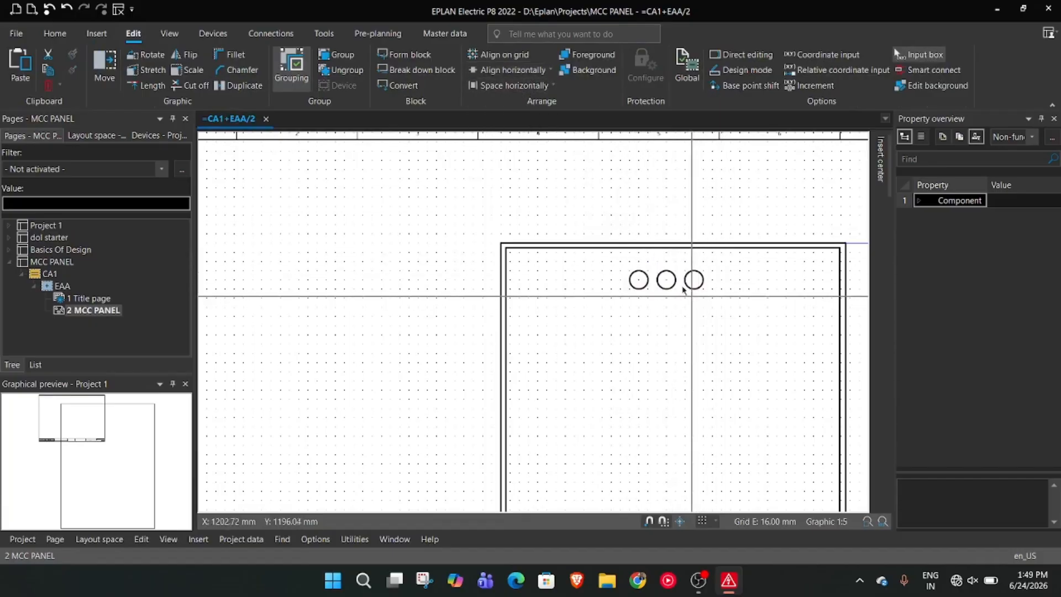
pyautogui.scroll(5, 603, 308)
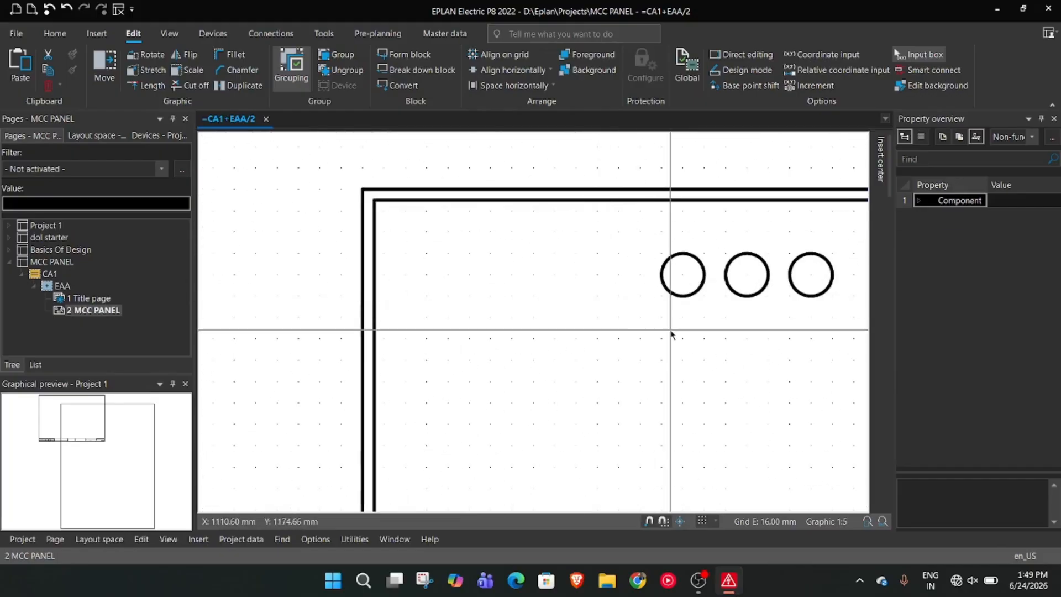
pyautogui.scroll(-4, 679, 338)
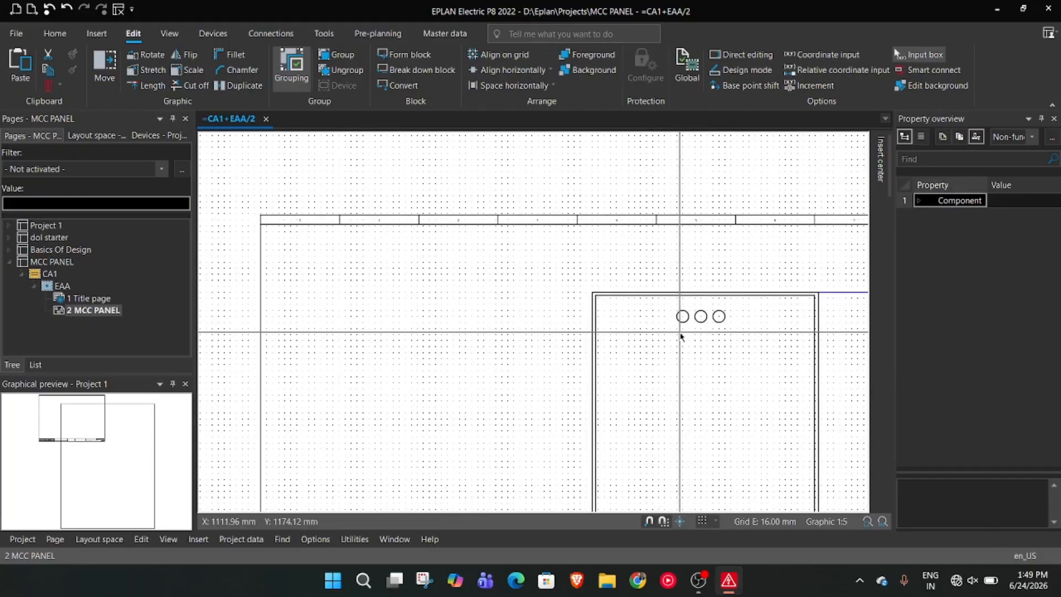
pyautogui.scroll(1, 719, 378)
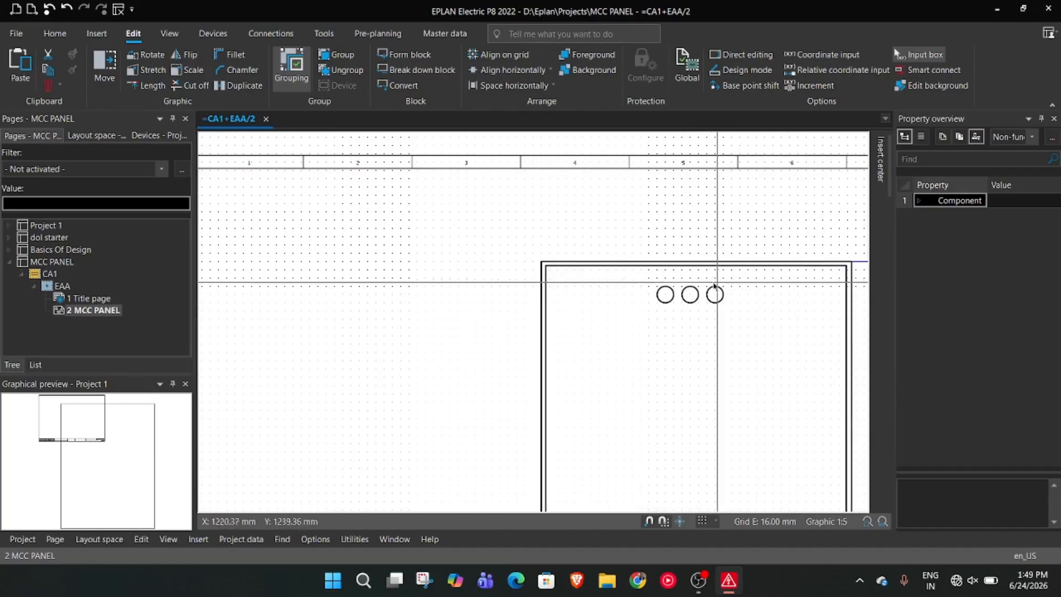
# Shift the row of three circles to the right so they are centered at X 1136, 1184 and 1232 mm
pyautogui.moveTo(654, 283); pyautogui.dragTo(732, 304)
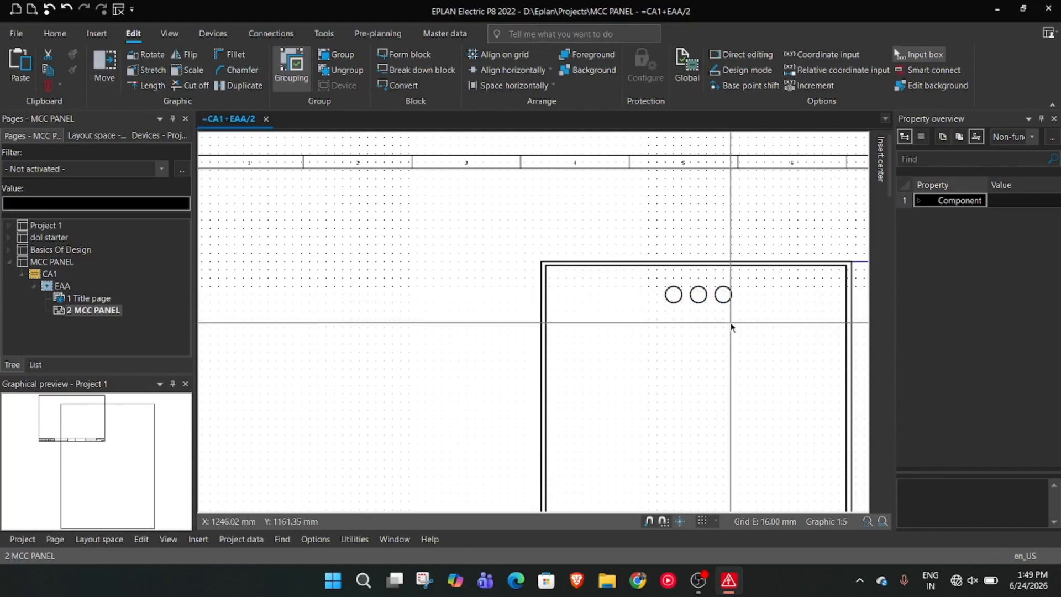
pyautogui.scroll(5, 732, 327)
pyautogui.scroll(1, 690, 271)
pyautogui.moveTo(713, 278); pyautogui.dragTo(589, 334, button='middle')
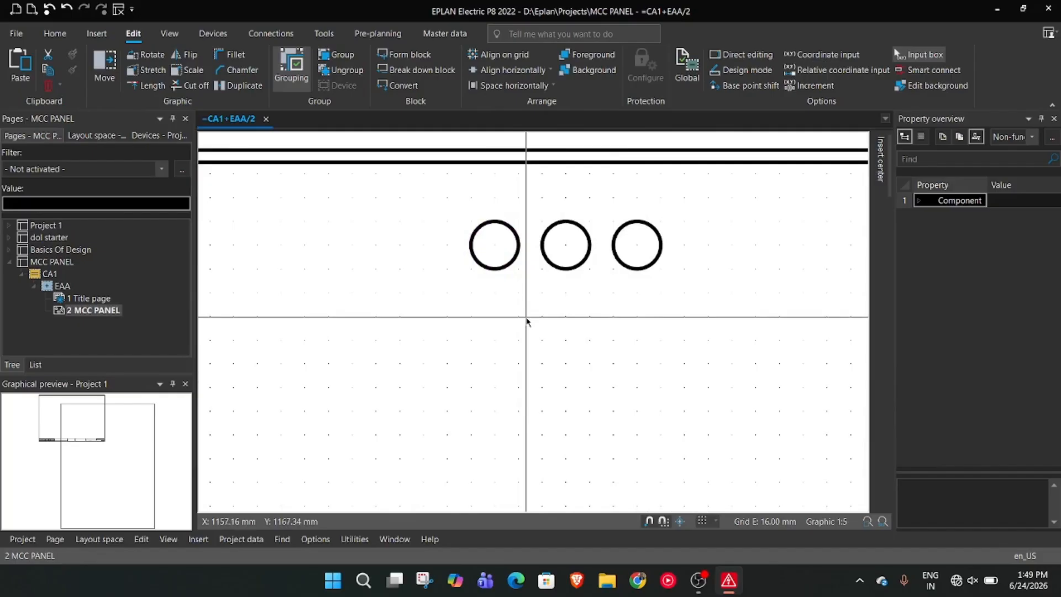
# Make the first circle of the row filled and set its color to red
pyautogui.click(490, 267)
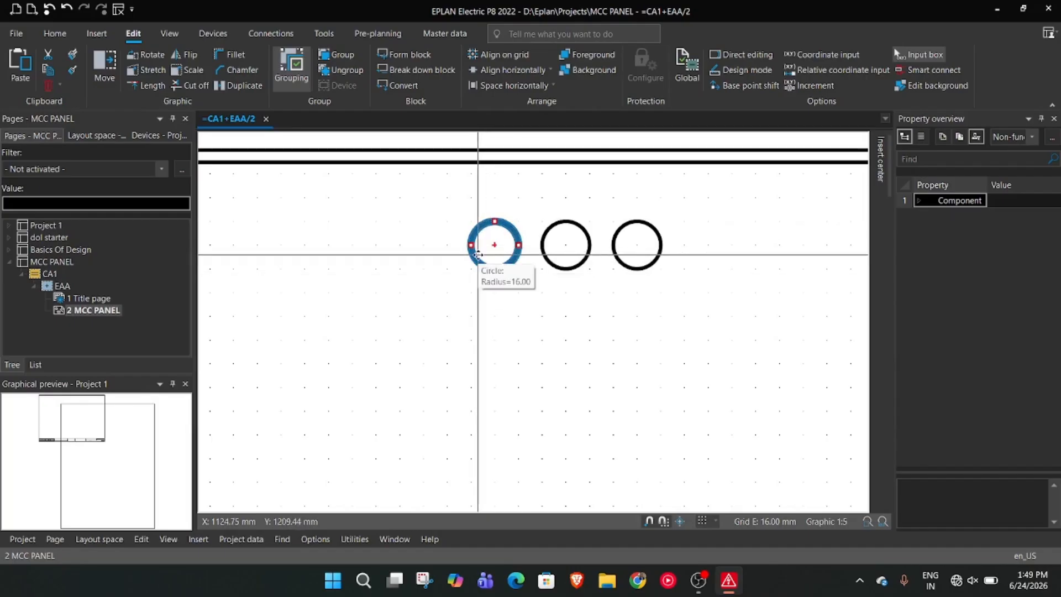
pyautogui.rightClick(479, 260)
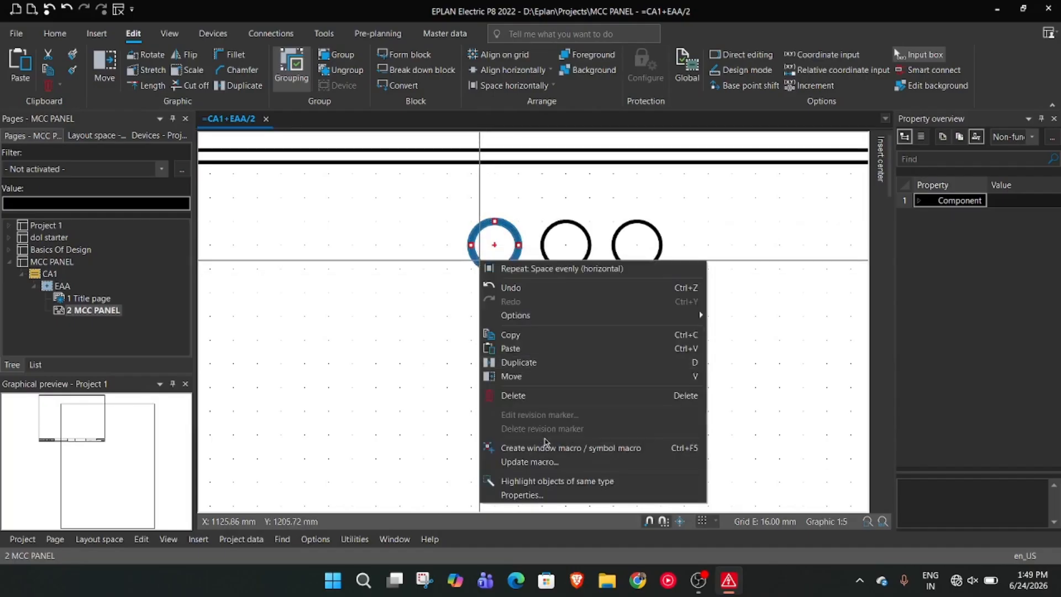
pyautogui.click(537, 496)
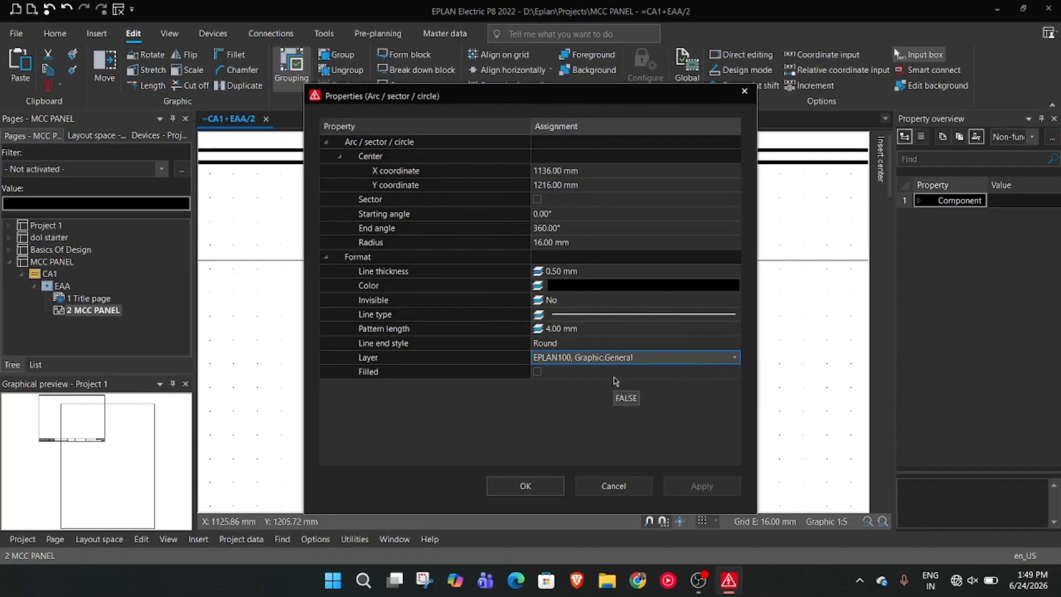
pyautogui.click(537, 372)
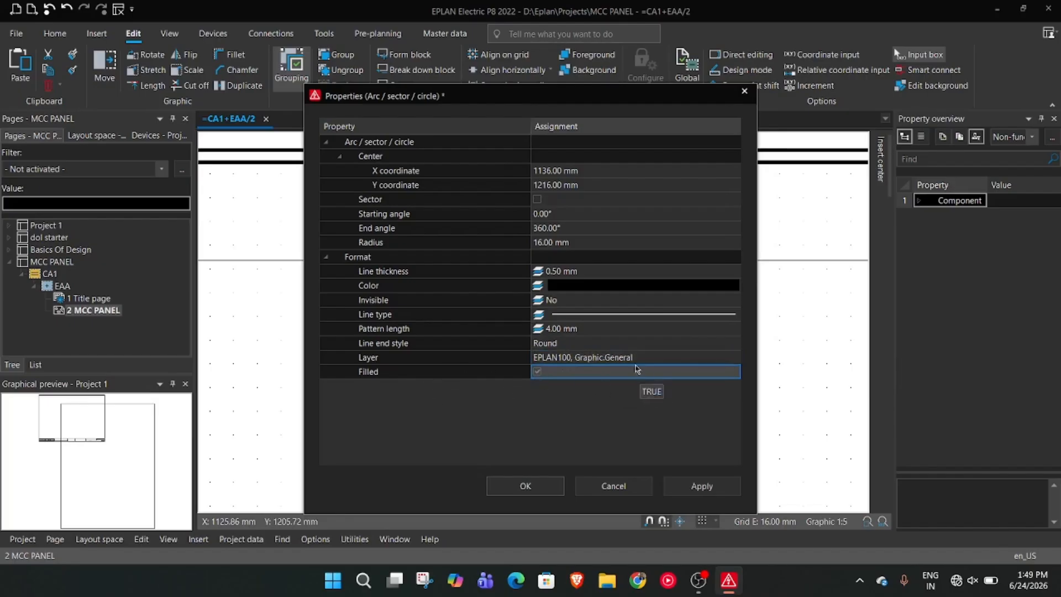
pyautogui.click(618, 289)
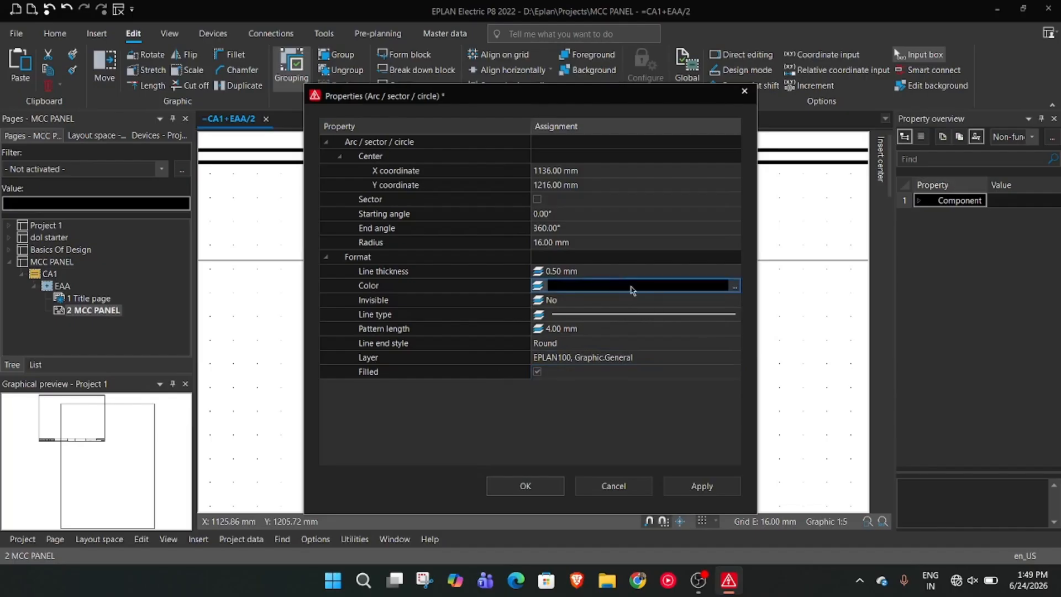
pyautogui.click(734, 288)
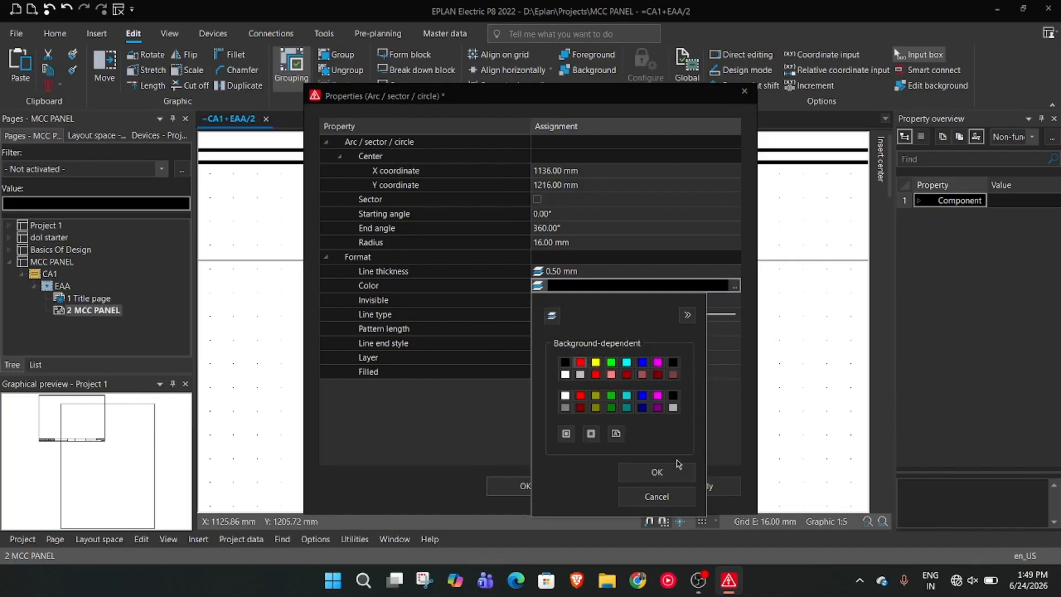
pyautogui.click(674, 469)
pyautogui.click(702, 485)
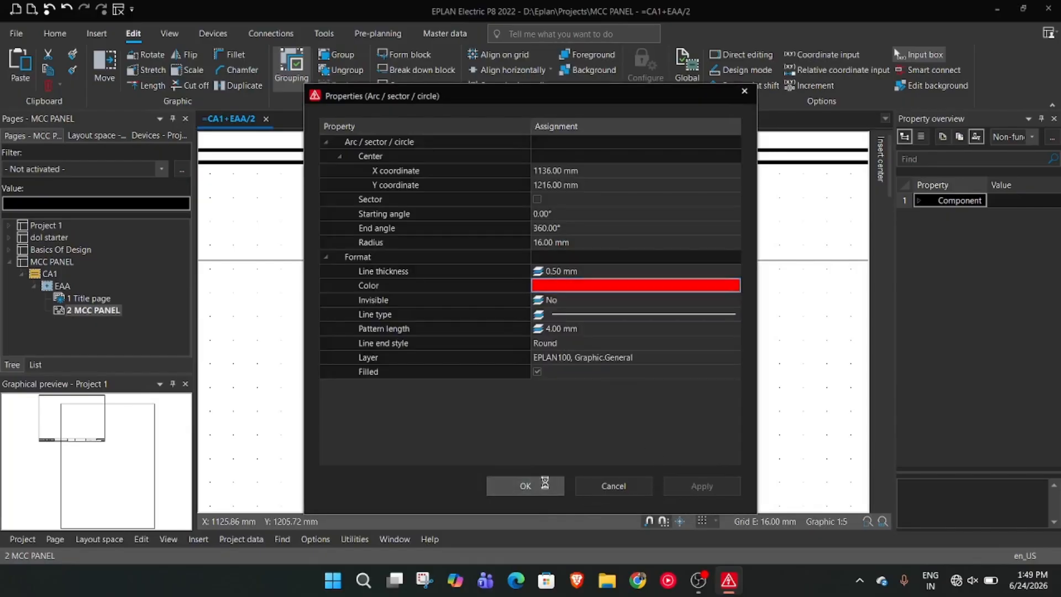
pyautogui.click(525, 486)
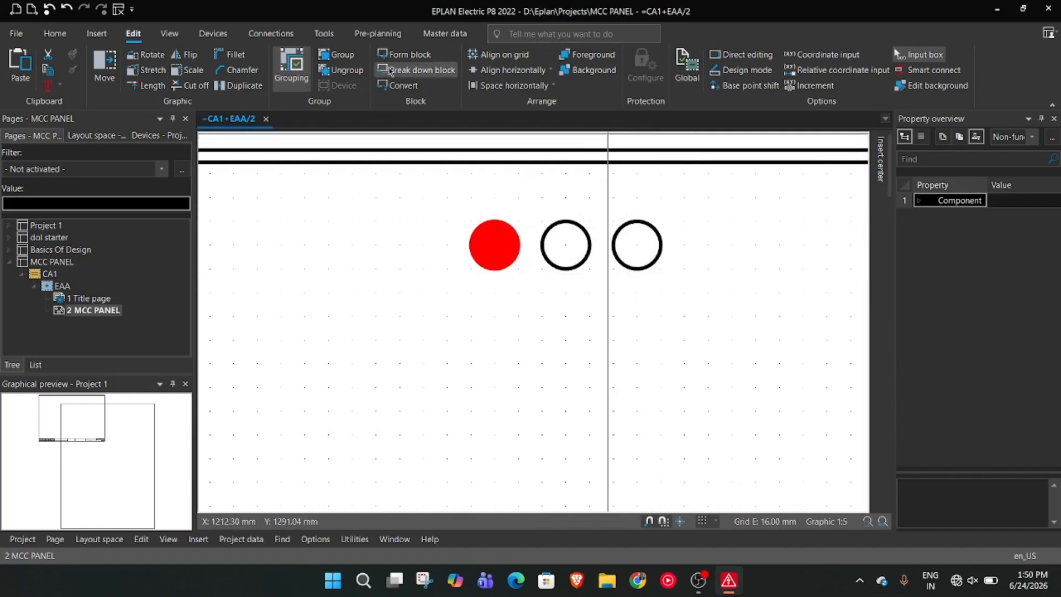
# Insert the text R with a 20 mm font size below each of the three circles
pyautogui.click(97, 33)
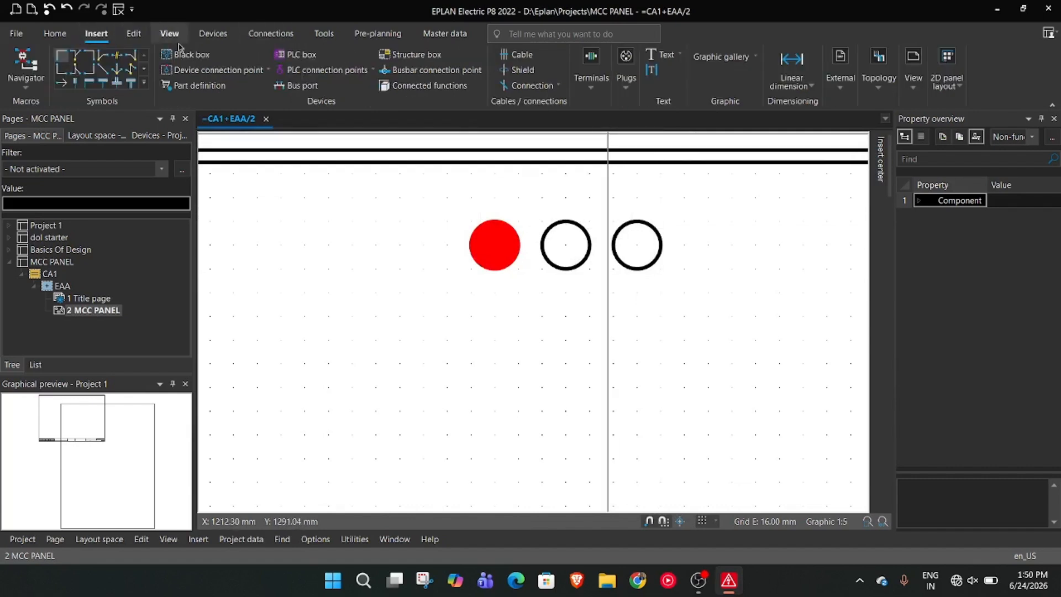
pyautogui.click(658, 57)
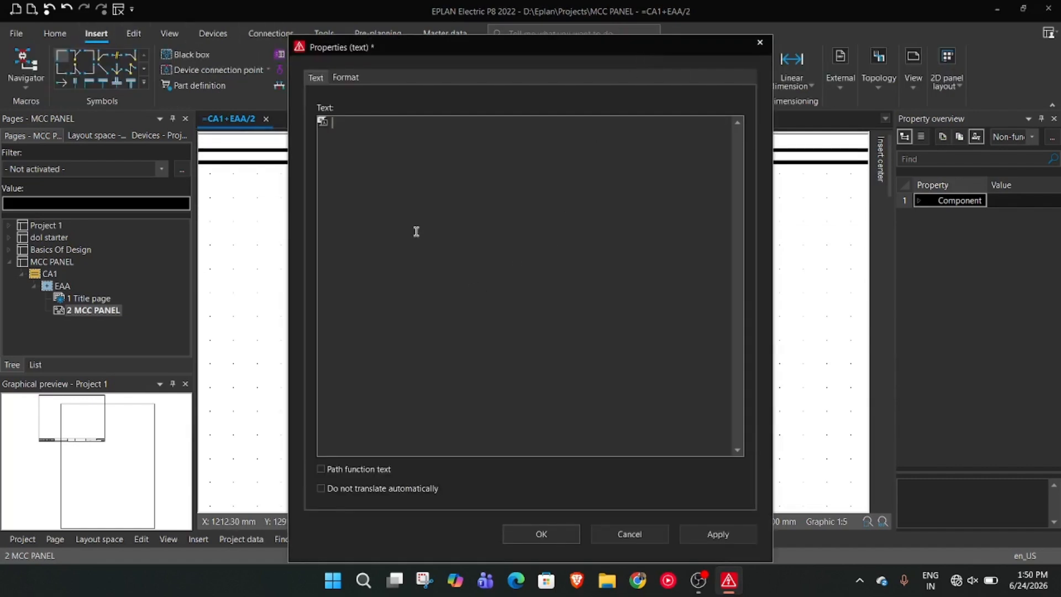
pyautogui.click(346, 77)
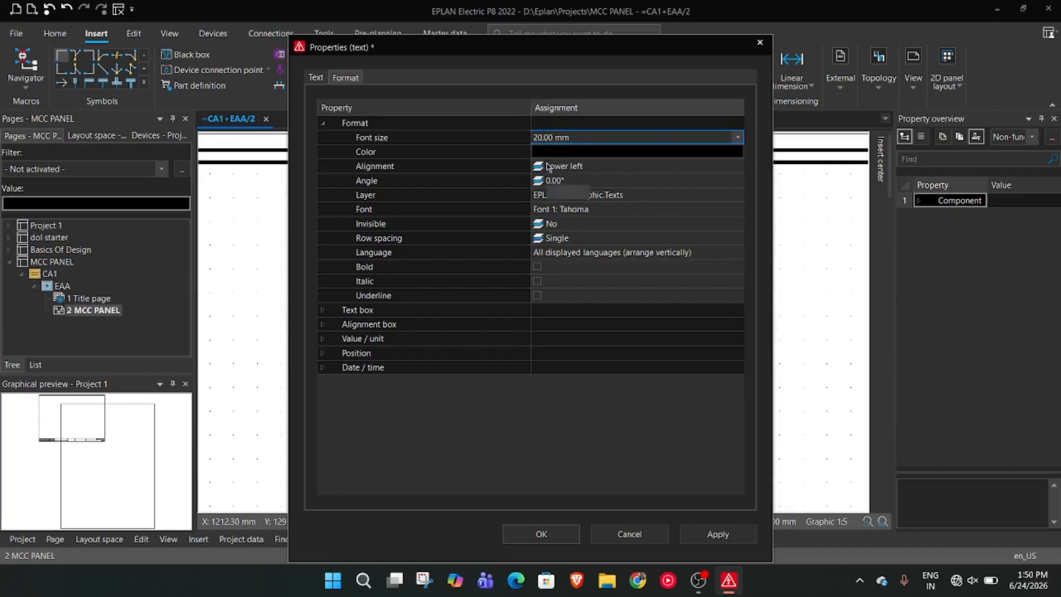
pyautogui.click(567, 540)
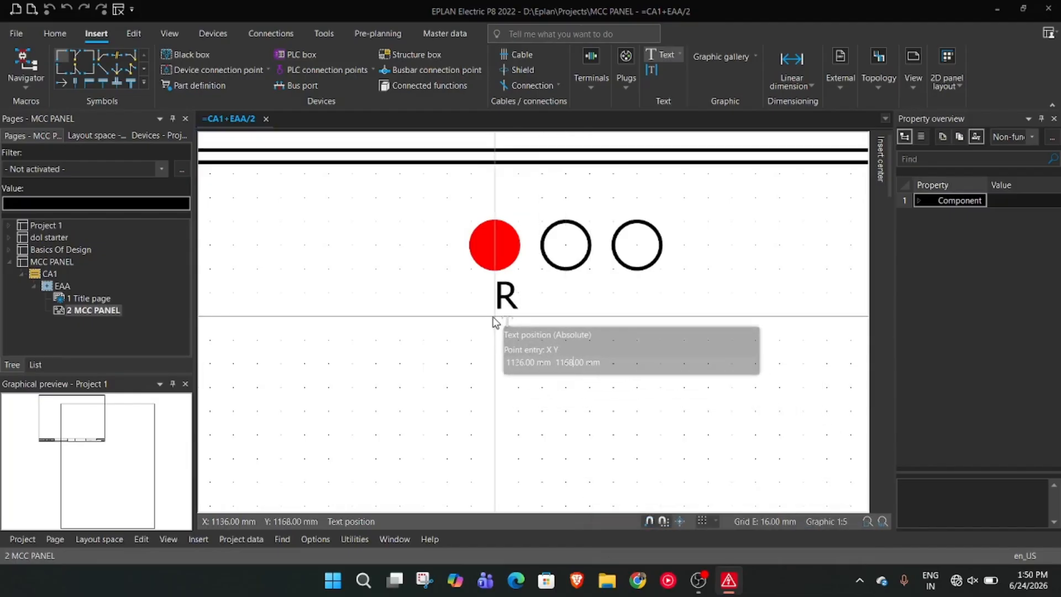
pyautogui.click(506, 331)
pyautogui.click(579, 325)
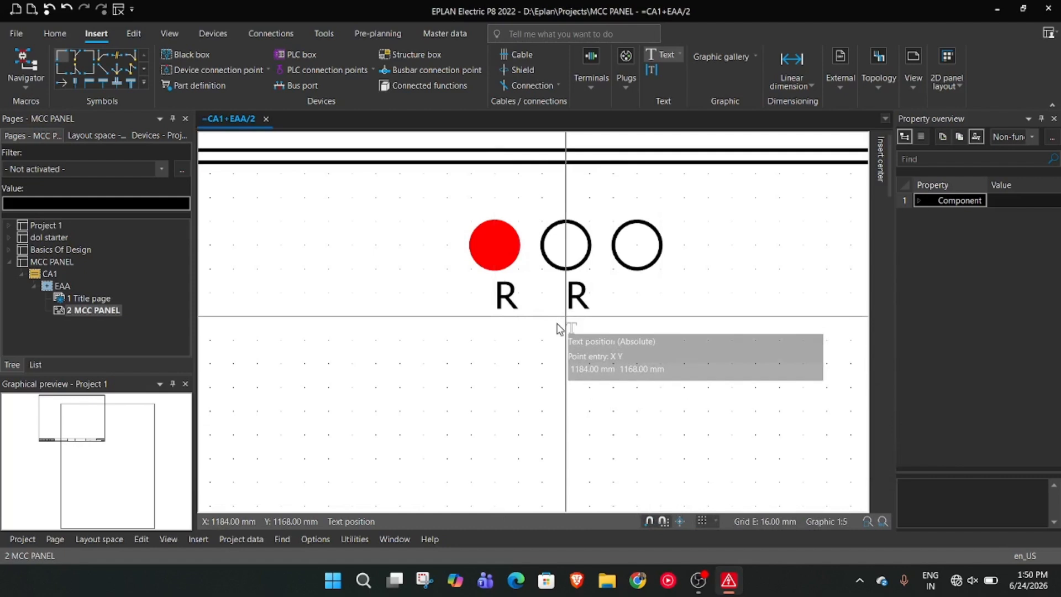
pyautogui.click(650, 325)
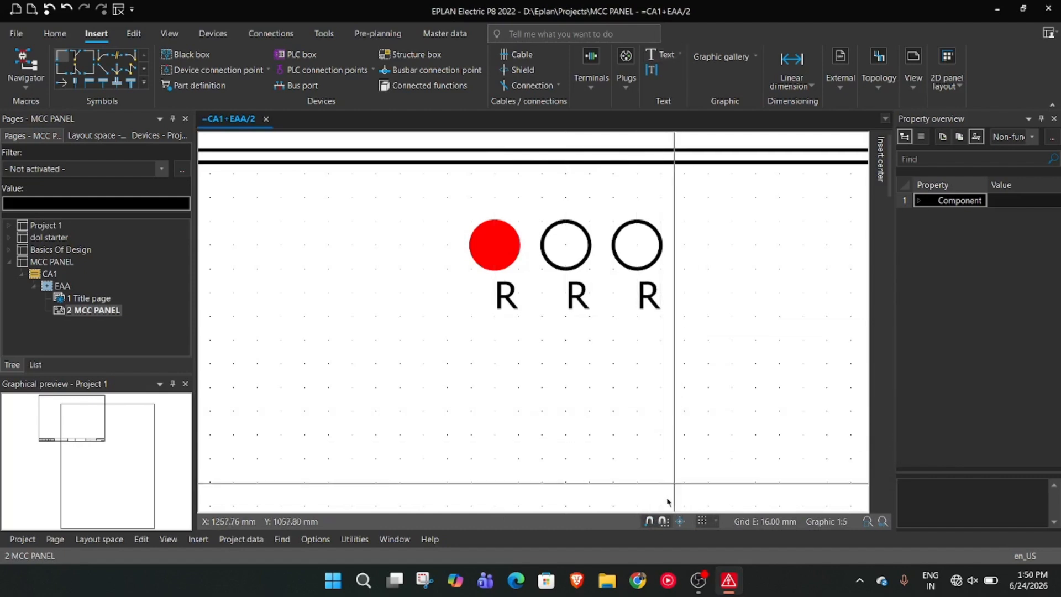
# Turn off grid snapping and move the three R labels together so each is centered beneath its circle
pyautogui.moveTo(679, 339); pyautogui.dragTo(488, 260)
pyautogui.moveTo(581, 303); pyautogui.dragTo(564, 303)
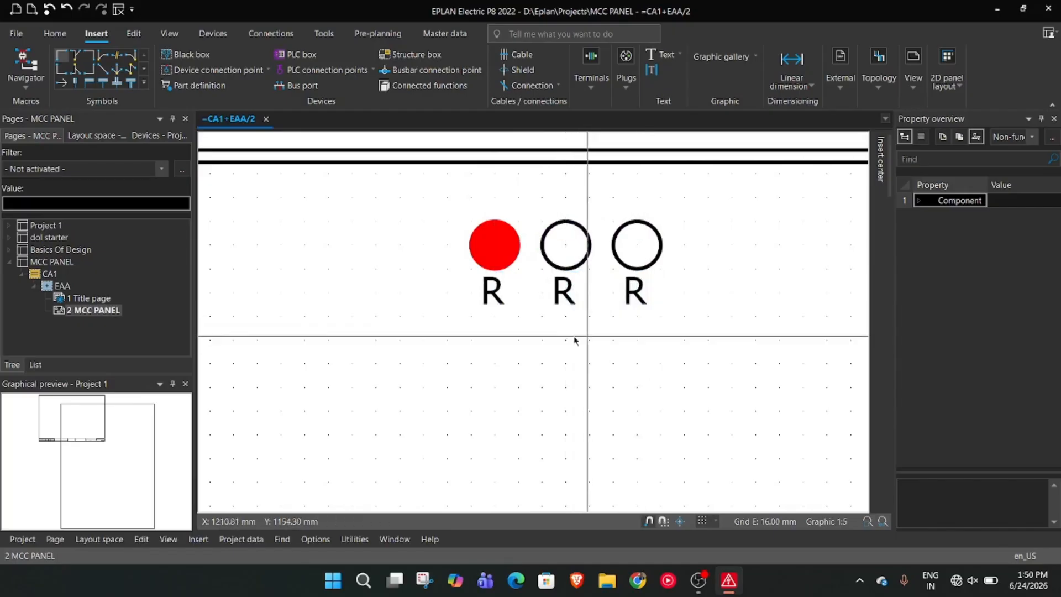
pyautogui.moveTo(679, 323); pyautogui.dragTo(504, 311)
pyautogui.moveTo(670, 324); pyautogui.dragTo(461, 292)
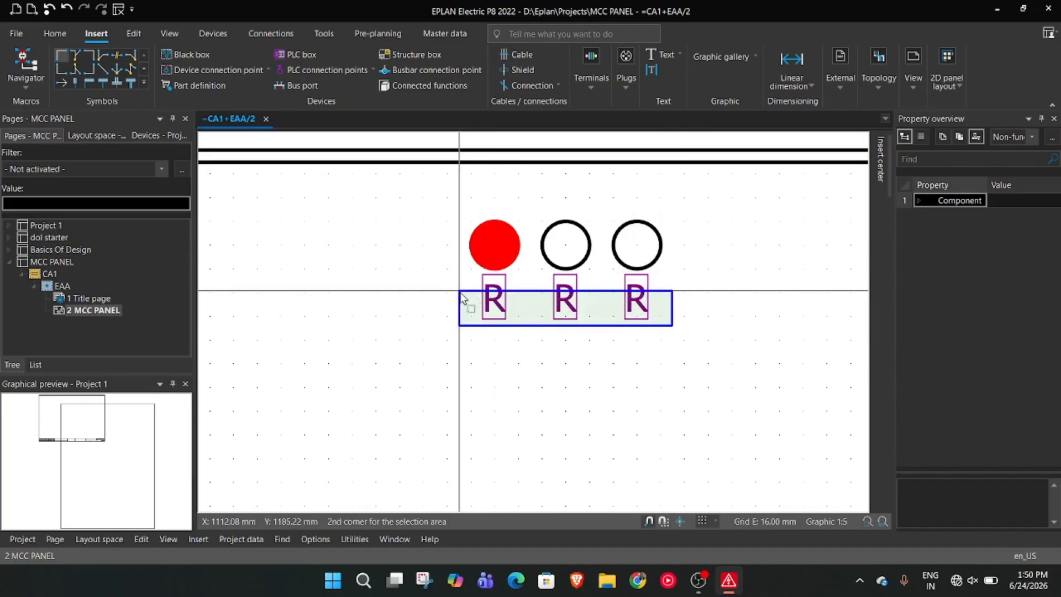
pyautogui.moveTo(460, 291)
pyautogui.mouseDown()
pyautogui.moveTo(464, 280)
pyautogui.moveTo(463, 293)
pyautogui.mouseUp()
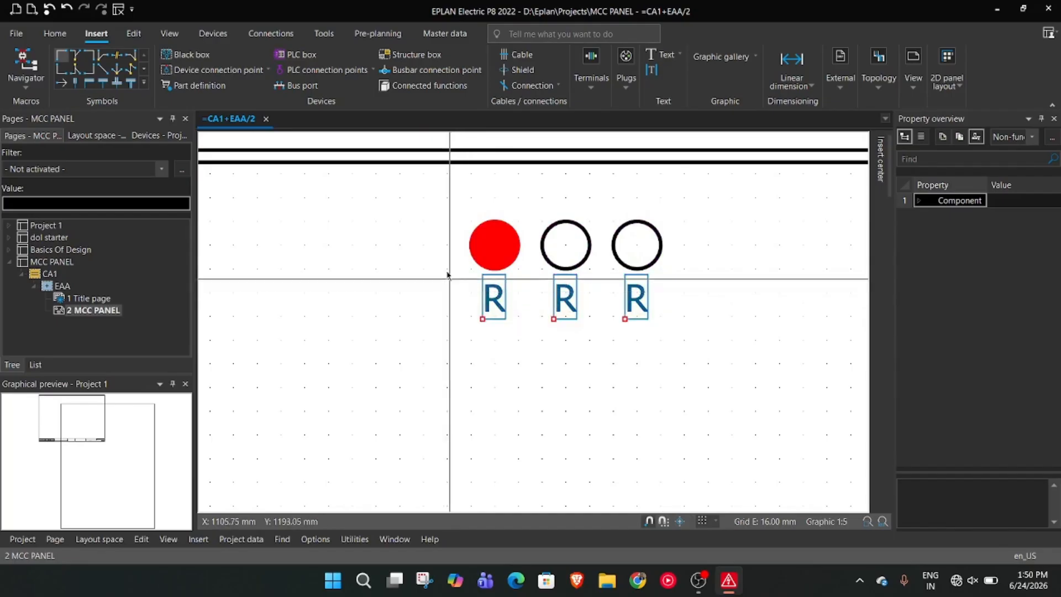
pyautogui.moveTo(442, 254); pyautogui.dragTo(710, 343)
pyautogui.click(651, 384)
pyautogui.moveTo(413, 308); pyautogui.dragTo(458, 306)
pyautogui.click(488, 360)
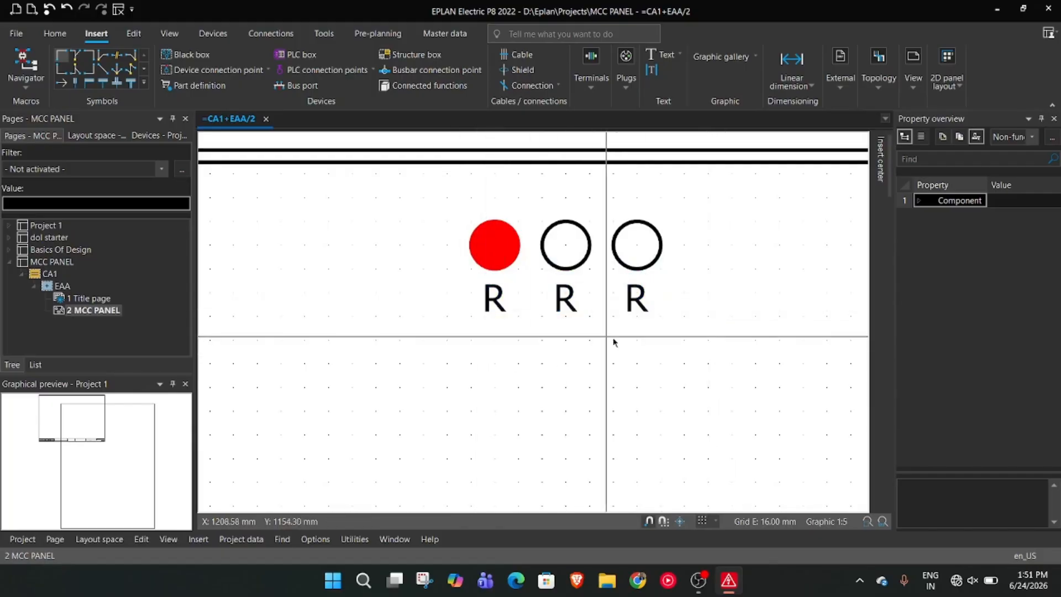
# Change the label under the middle circle to Y and the label under the third circle to B
pyautogui.rightClick(585, 237)
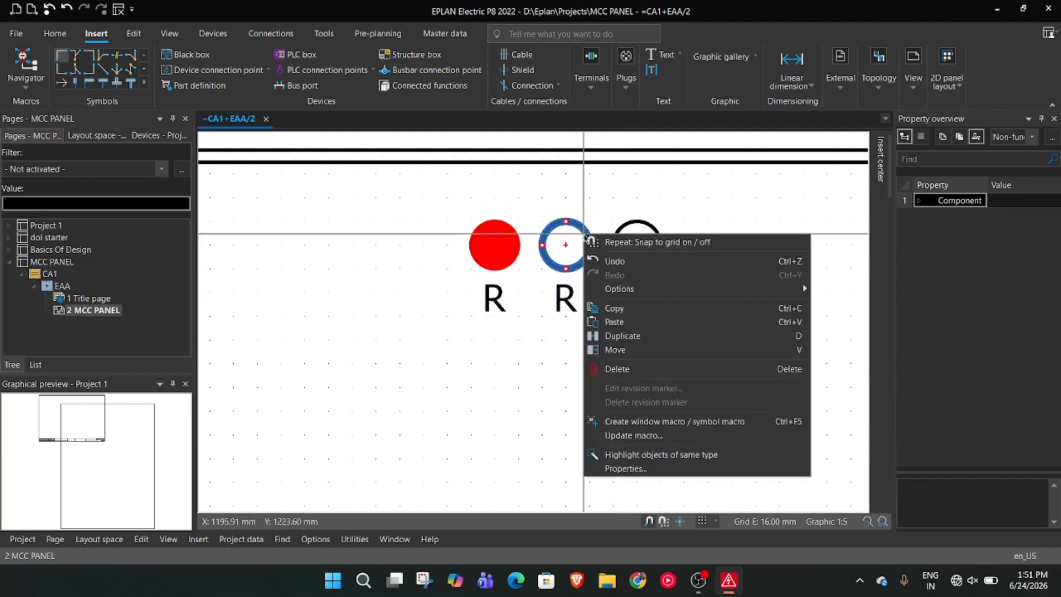
pyautogui.click(547, 379)
pyautogui.doubleClick(565, 301)
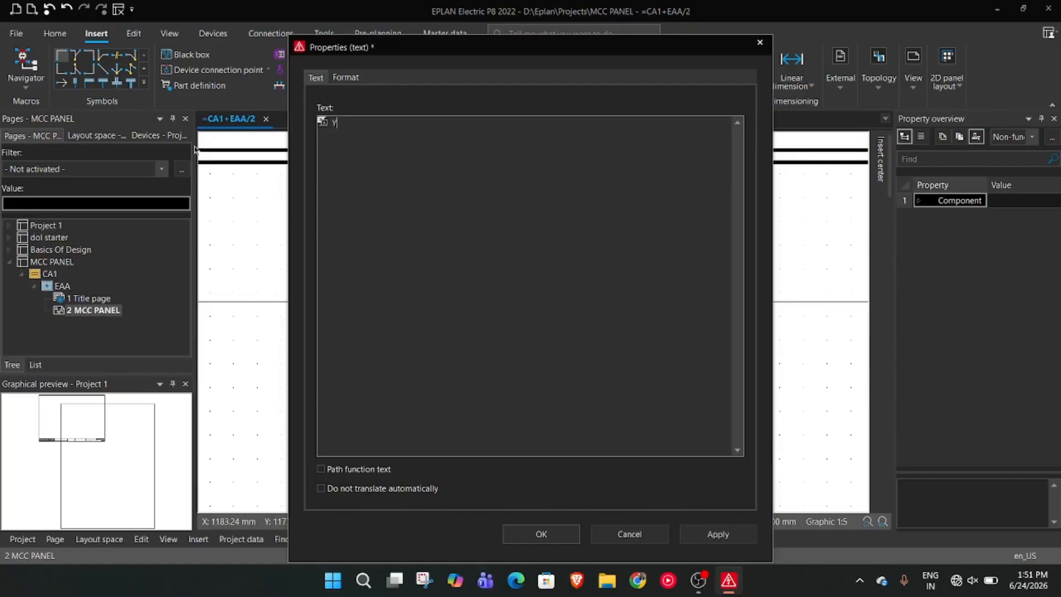
pyautogui.write('Y')
pyautogui.click(723, 539)
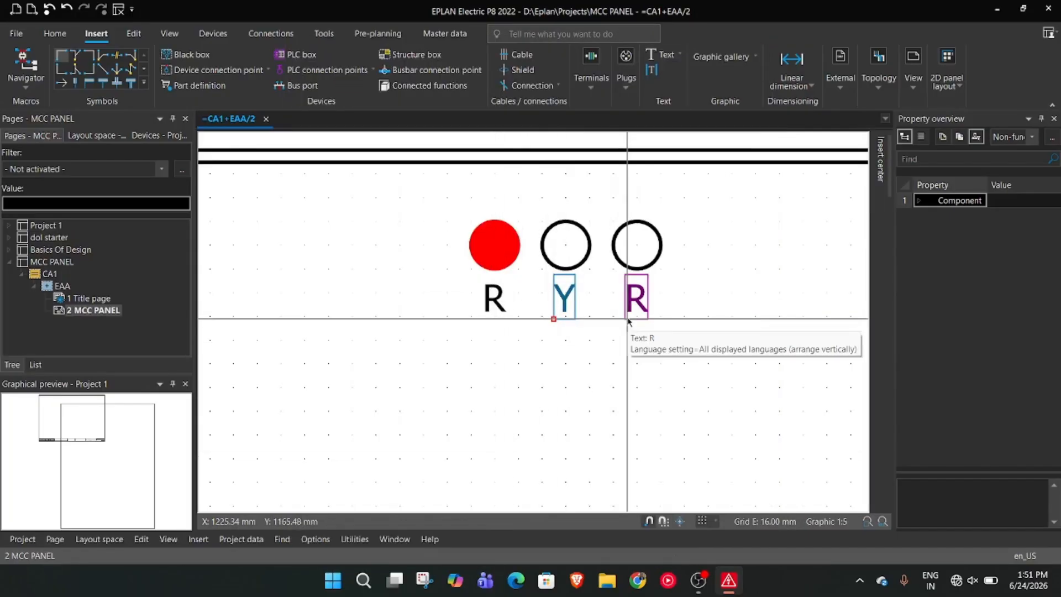
pyautogui.doubleClick(635, 301)
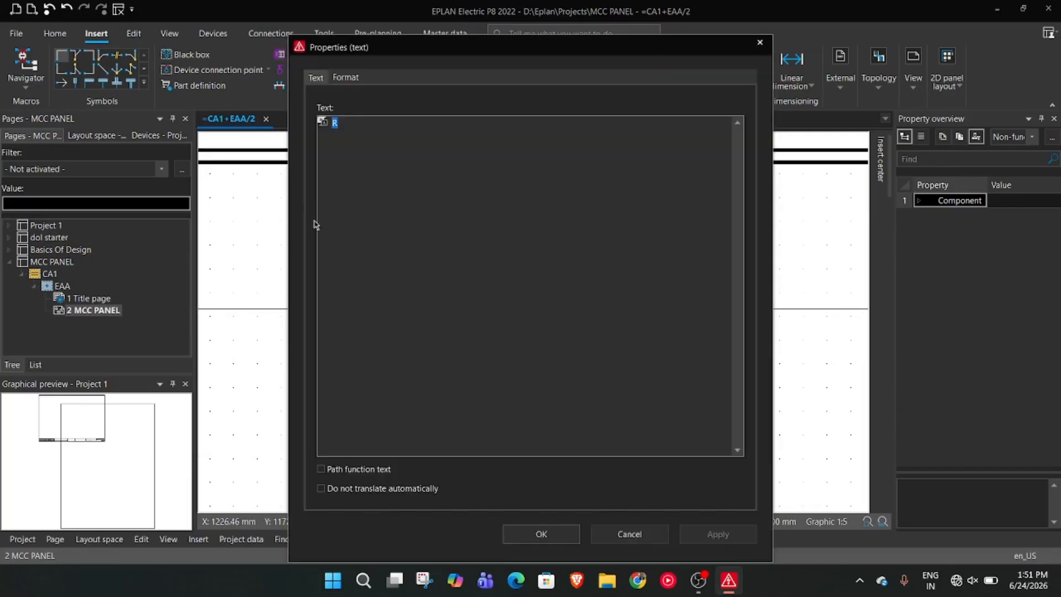
pyautogui.click(541, 534)
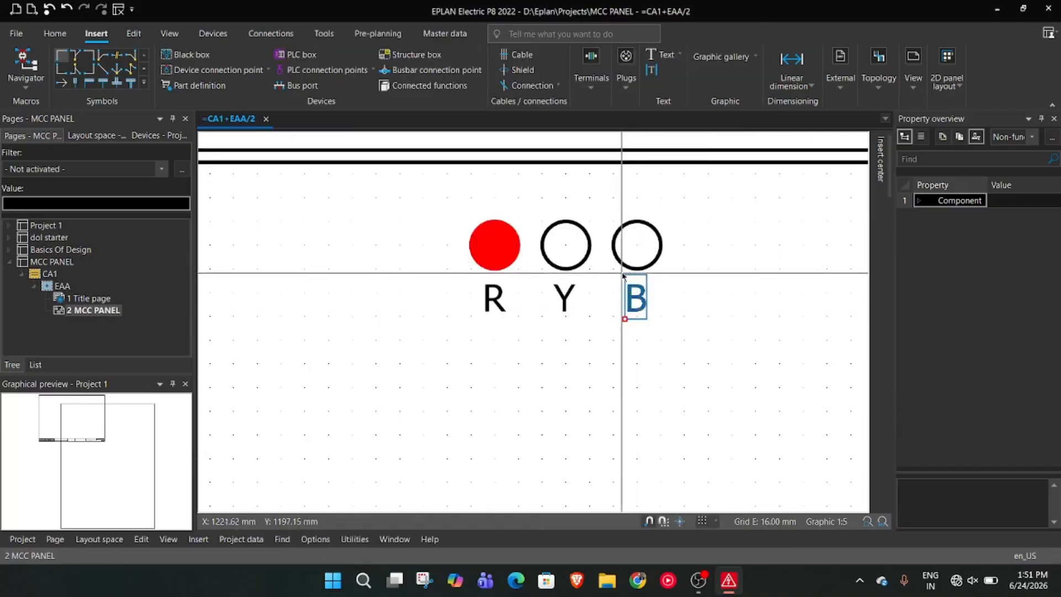
# Make the middle circle above the Y label filled and set its color to yellow
pyautogui.click(581, 261)
pyautogui.rightClick(582, 261)
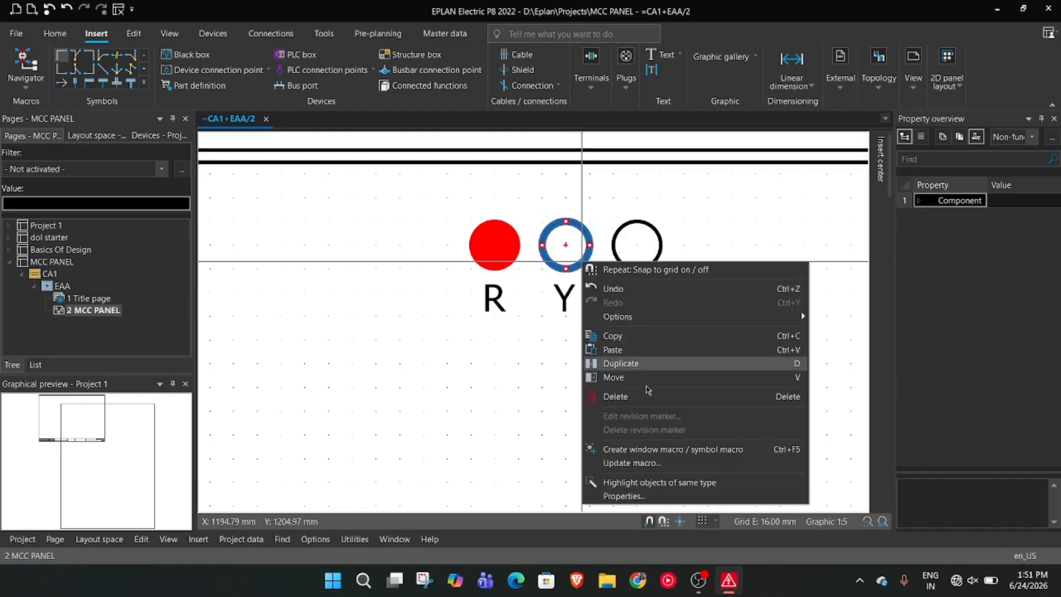
pyautogui.click(666, 495)
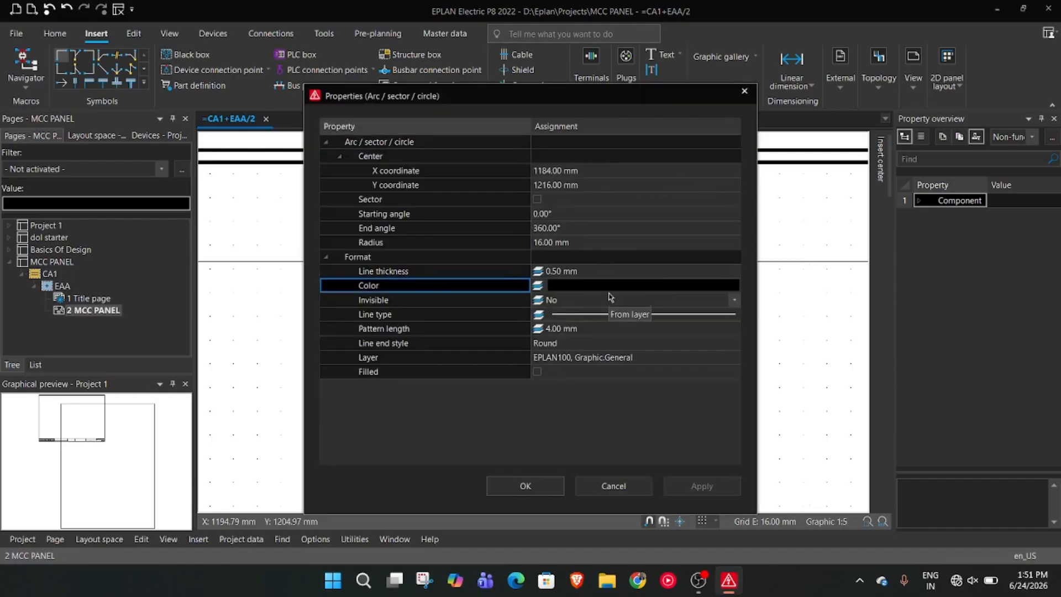
pyautogui.click(537, 371)
pyautogui.click(634, 283)
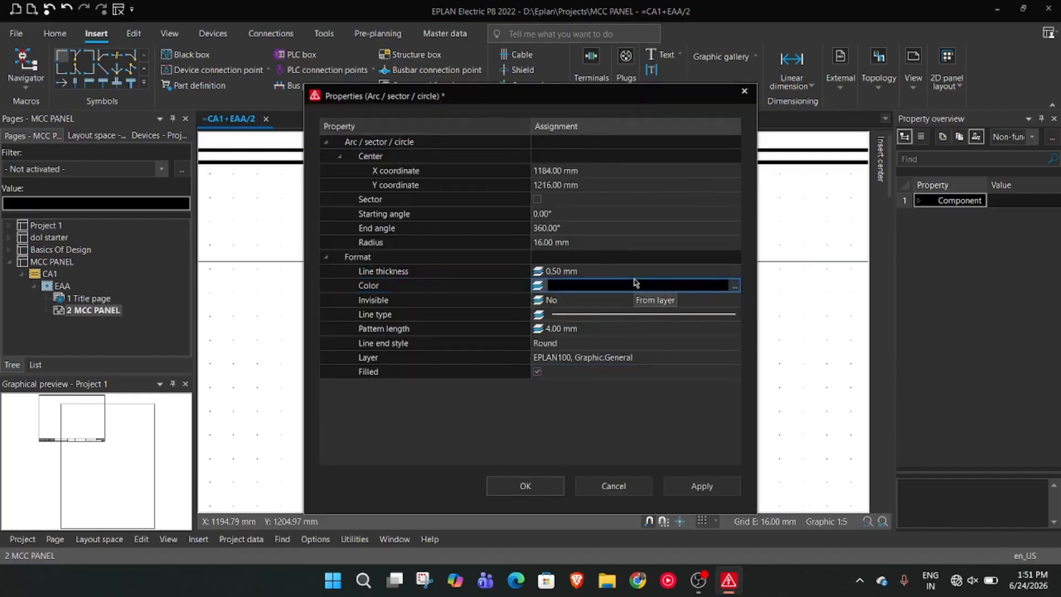
pyautogui.click(734, 285)
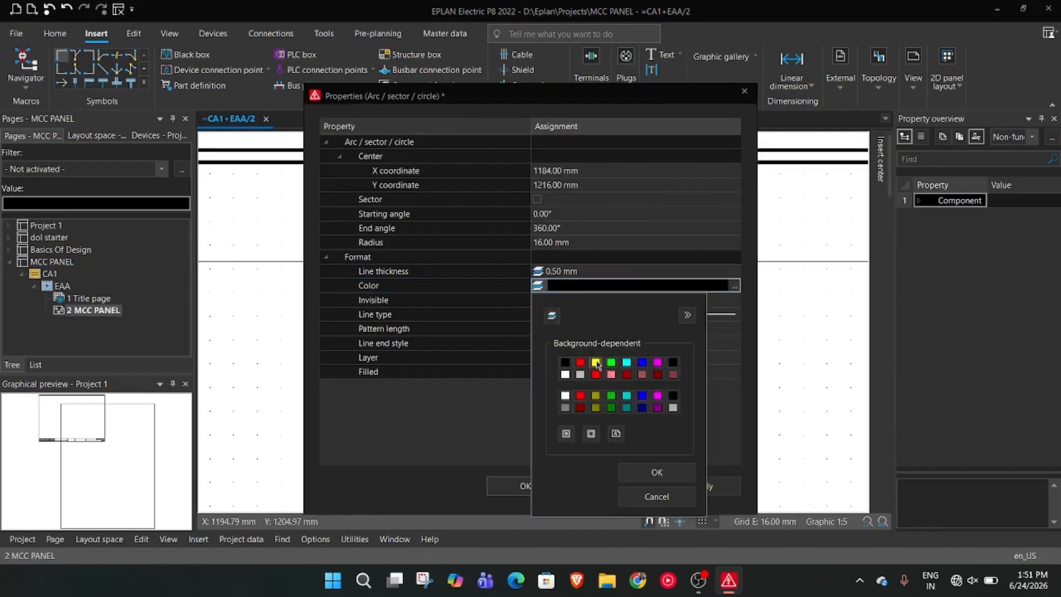
pyautogui.click(656, 472)
pyautogui.click(524, 485)
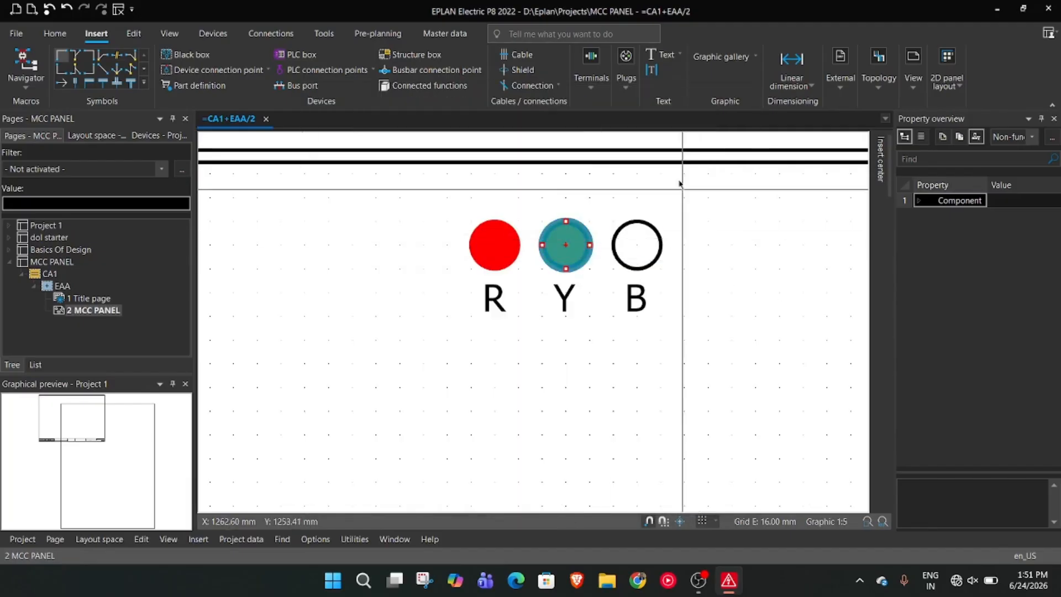
# Make the circle above the B label filled and set its color to blue
pyautogui.click(632, 222)
pyautogui.rightClick(633, 222)
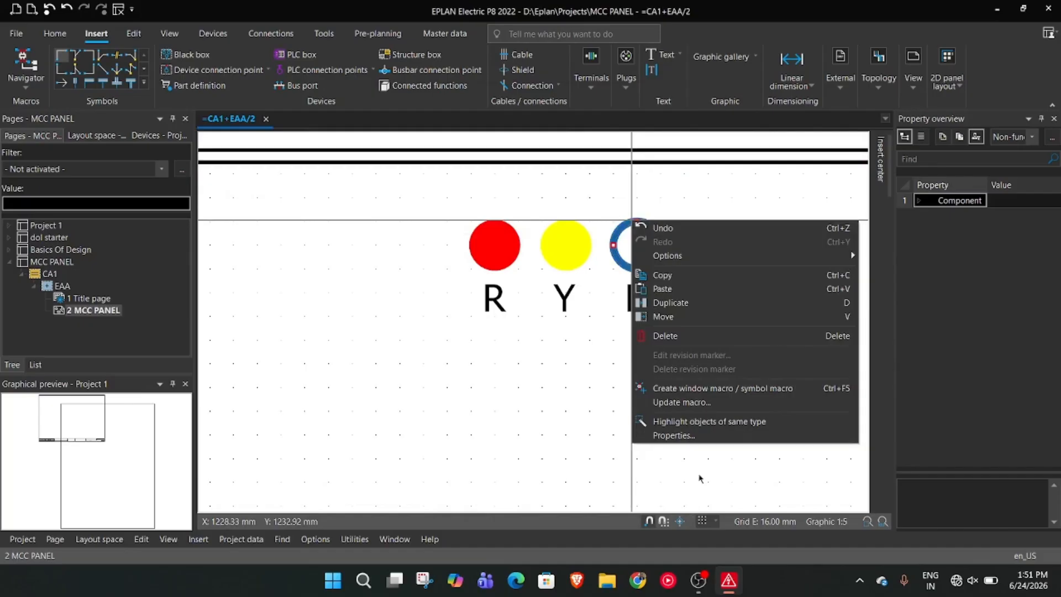
pyautogui.click(674, 436)
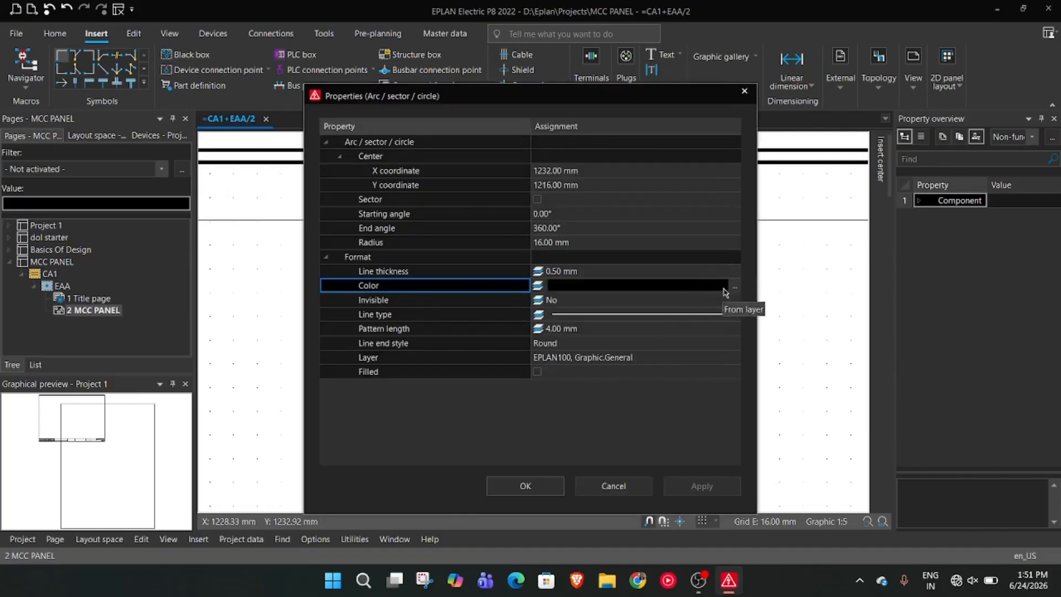
pyautogui.click(733, 286)
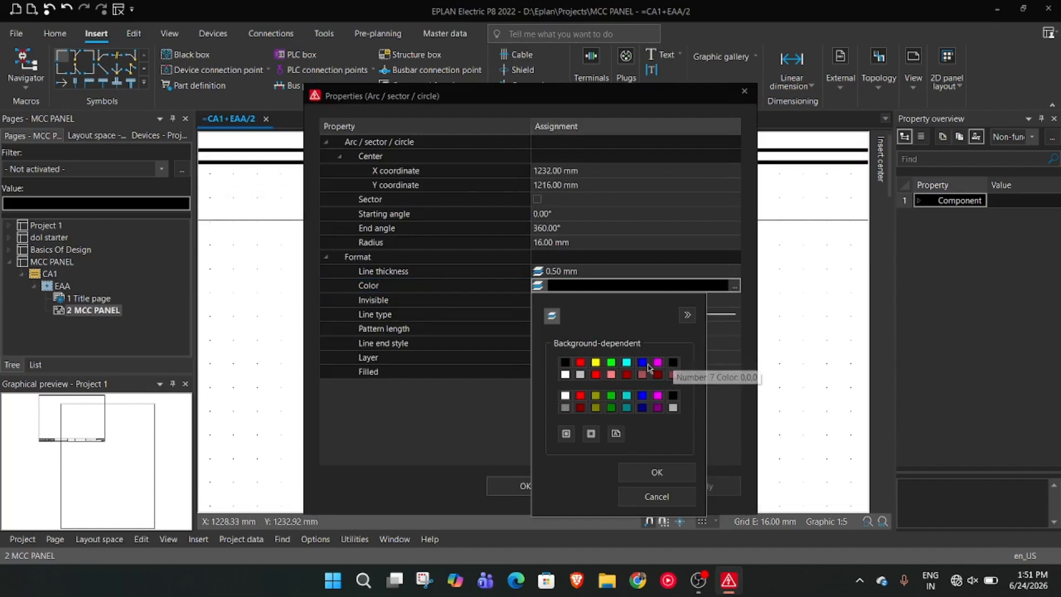
pyautogui.click(657, 473)
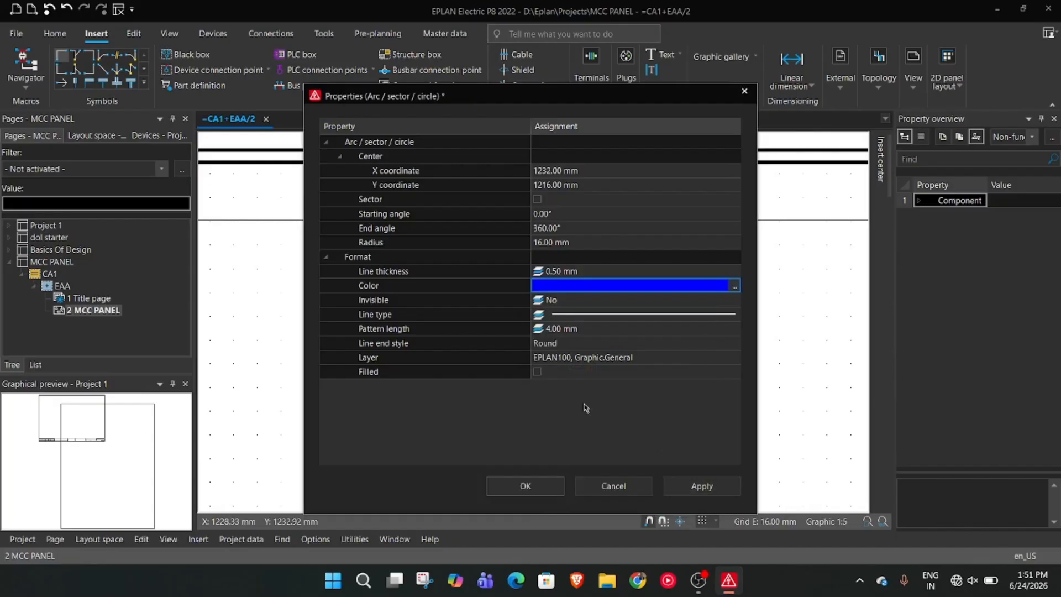
pyautogui.click(541, 372)
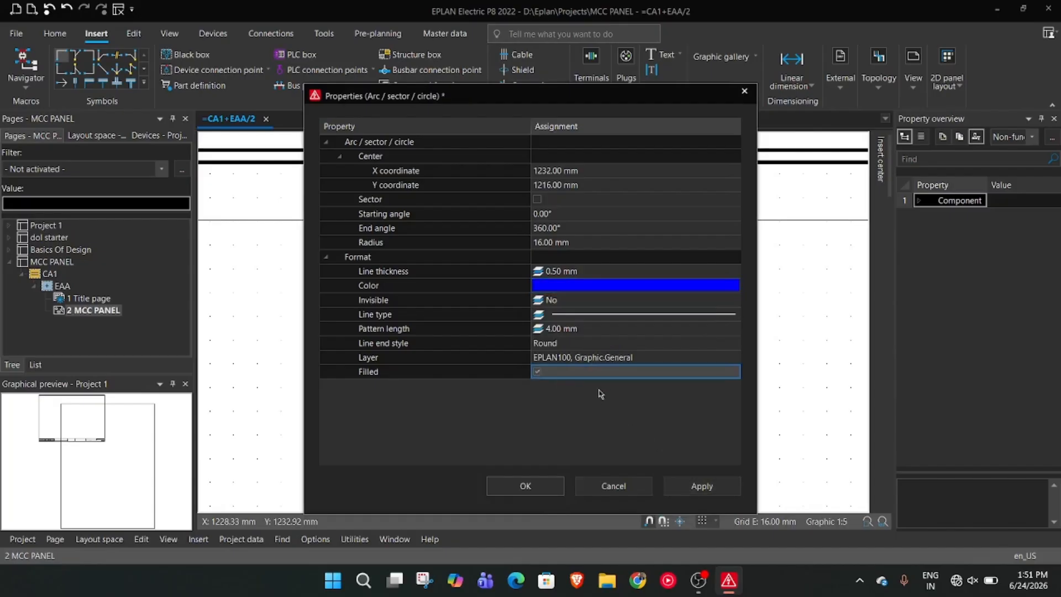
pyautogui.click(699, 484)
pyautogui.click(546, 487)
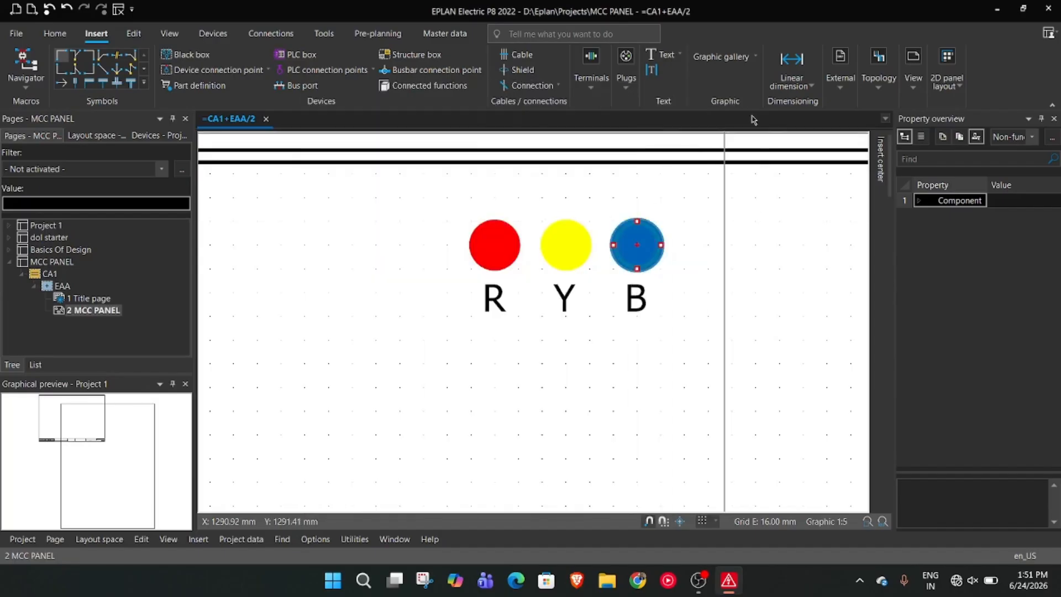
pyautogui.click(746, 191)
pyautogui.scroll(-4, 746, 190)
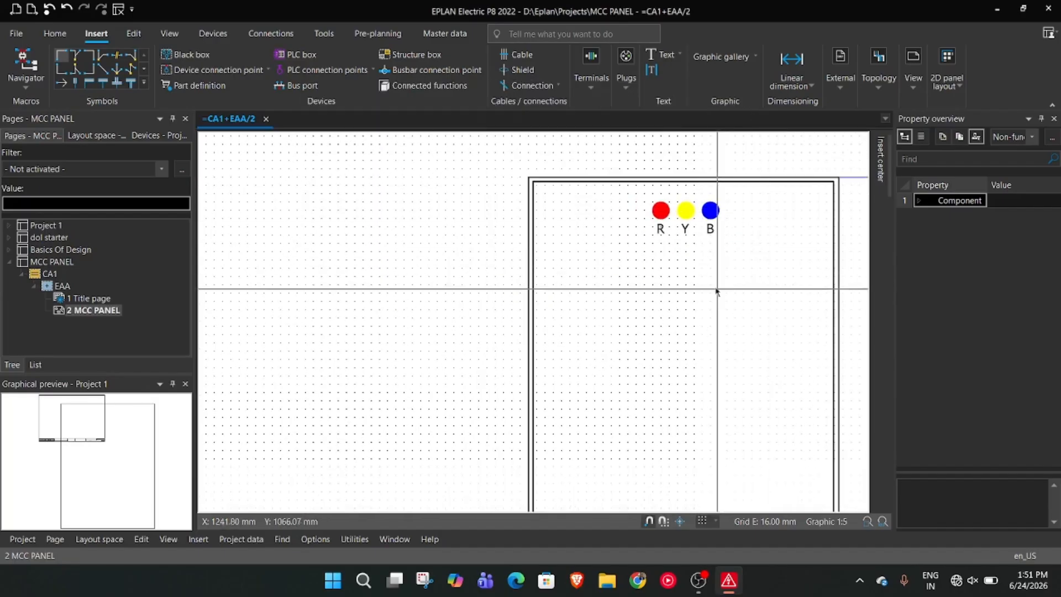
# Move the blue circle with its B label, and the yellow circle with its Y label, each about 16 mm to the right
pyautogui.scroll(4, 718, 294)
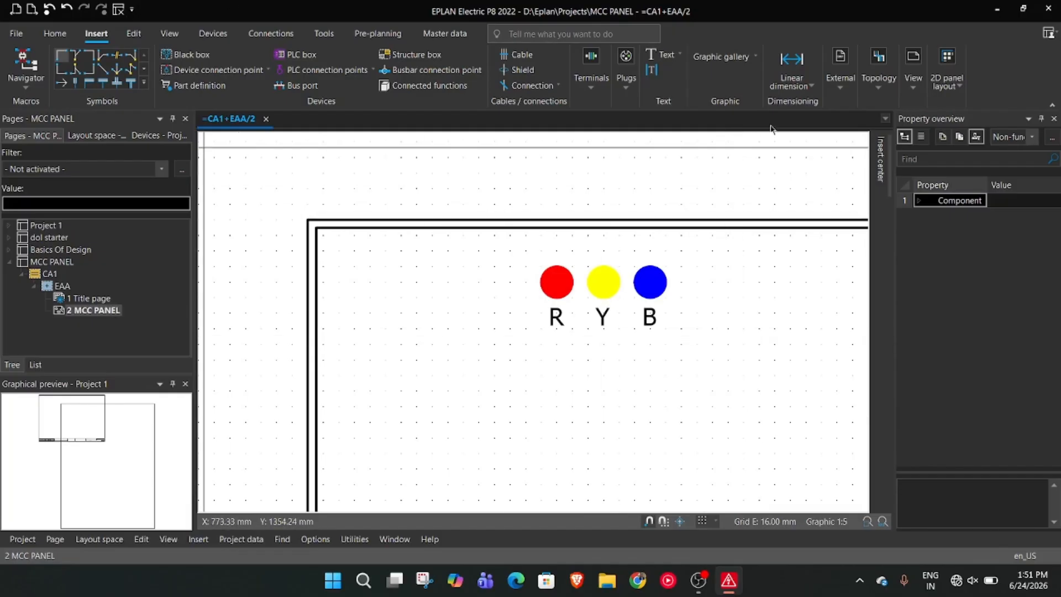
pyautogui.scroll(-2, 688, 361)
pyautogui.scroll(2, 691, 366)
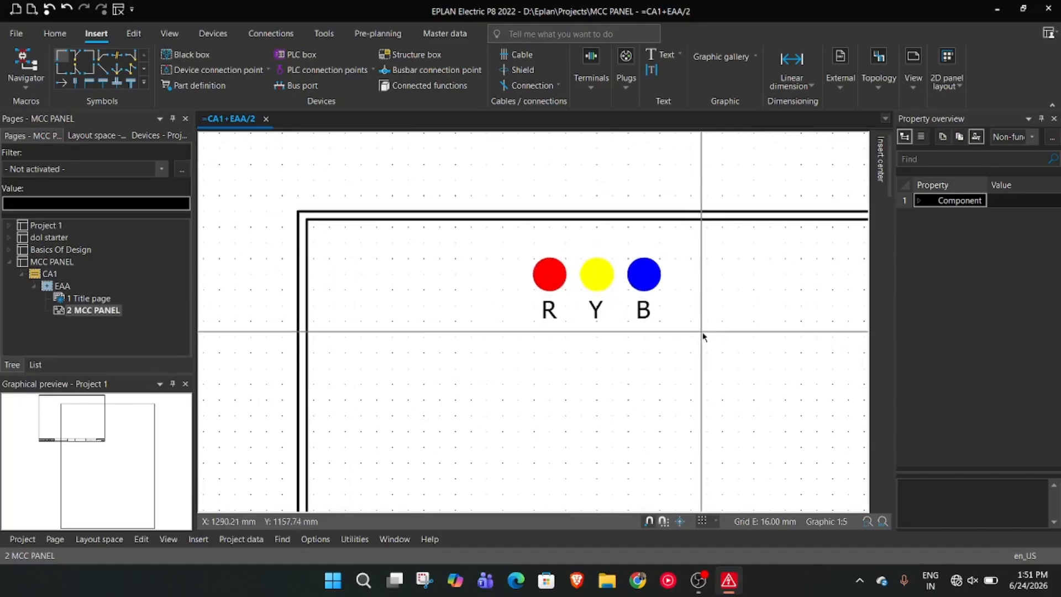
pyautogui.moveTo(731, 369); pyautogui.dragTo(687, 350, button='middle')
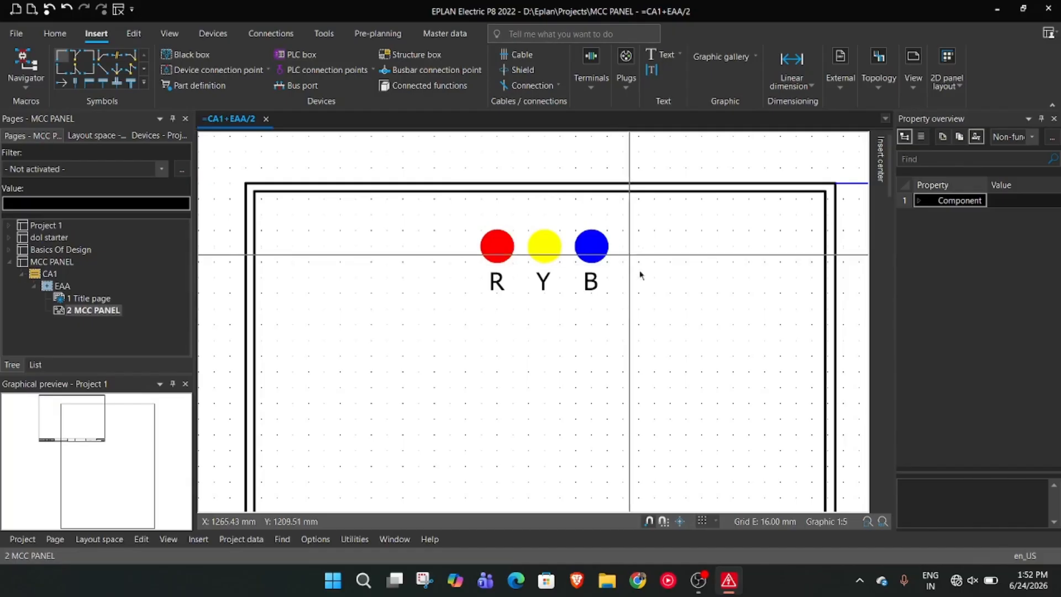
pyautogui.moveTo(601, 320); pyautogui.dragTo(620, 261)
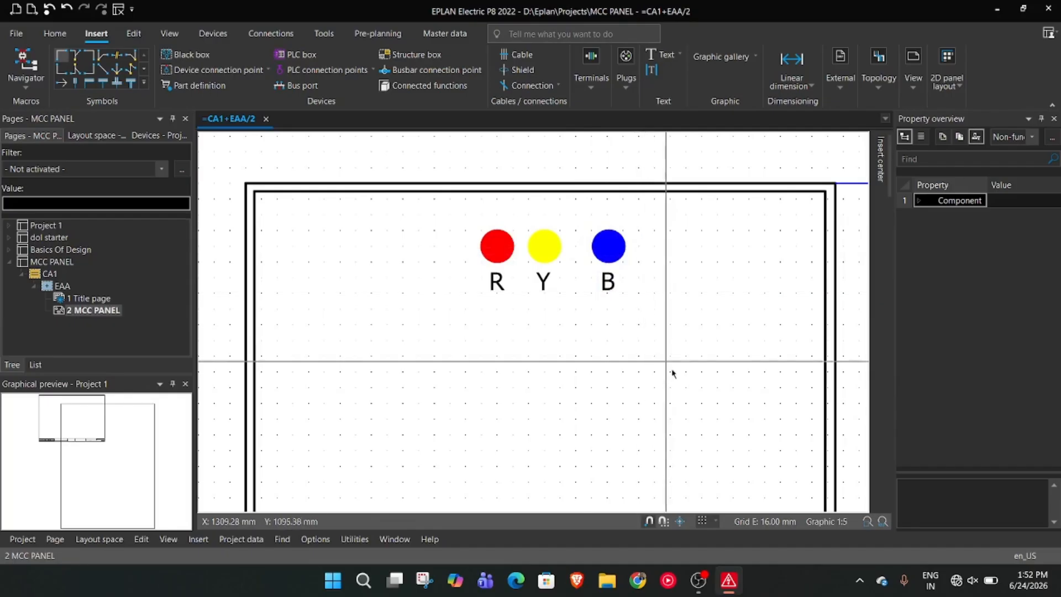
pyautogui.click(609, 244)
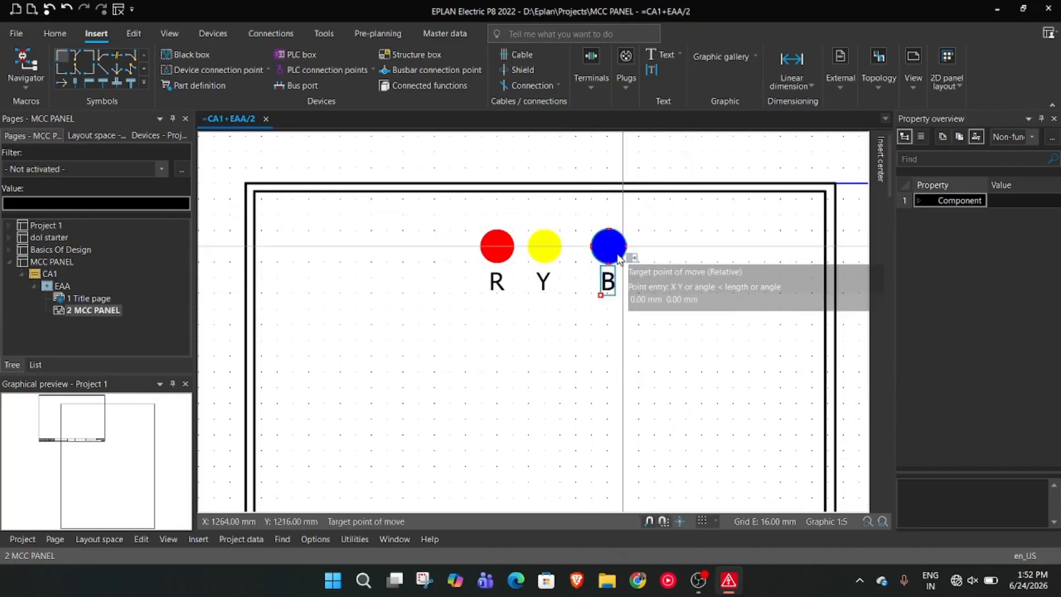
pyautogui.click(542, 320)
pyautogui.click(543, 244)
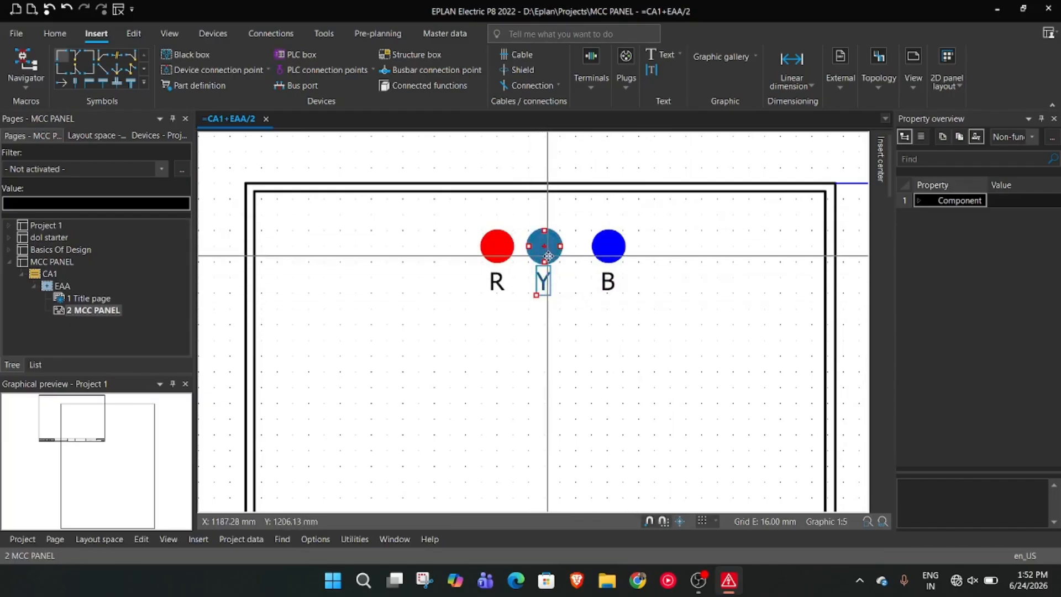
pyautogui.moveTo(545, 247); pyautogui.dragTo(561, 256)
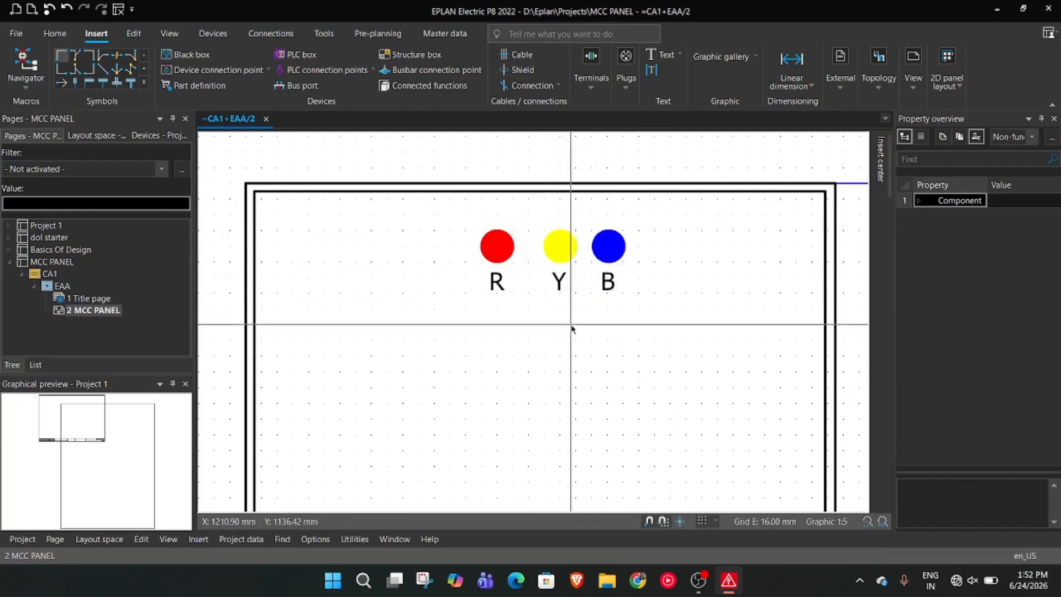
# Shift the red, yellow and blue circles with their labels to the left so they are evenly spaced about 64 mm apart
pyautogui.click(498, 279)
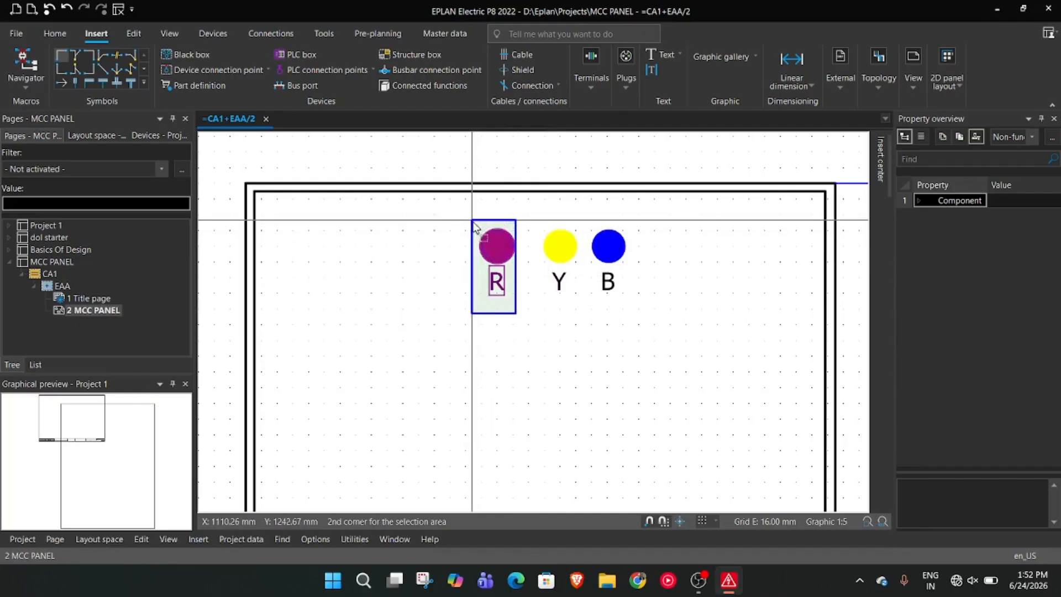
pyautogui.moveTo(495, 253); pyautogui.dragTo(467, 263)
pyautogui.click(559, 245)
pyautogui.moveTo(559, 246); pyautogui.dragTo(533, 261)
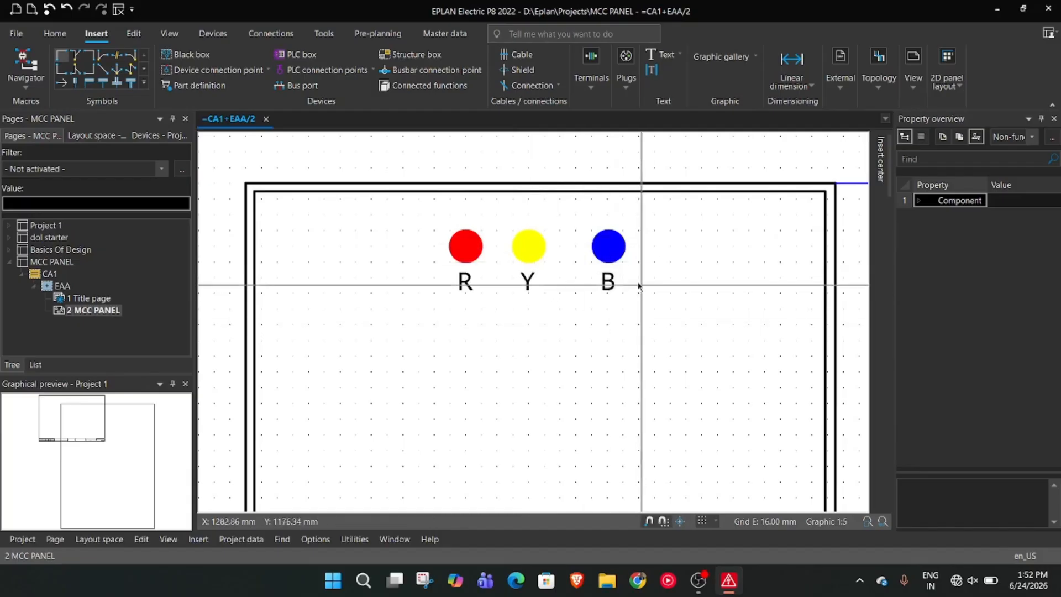
pyautogui.click(594, 237)
pyautogui.moveTo(607, 244); pyautogui.dragTo(590, 246)
# Draw a circle with an 8 mm radius directly below the red indicator, centered at X 1104 mm, Y 1088 mm
pyautogui.scroll(-2, 657, 284)
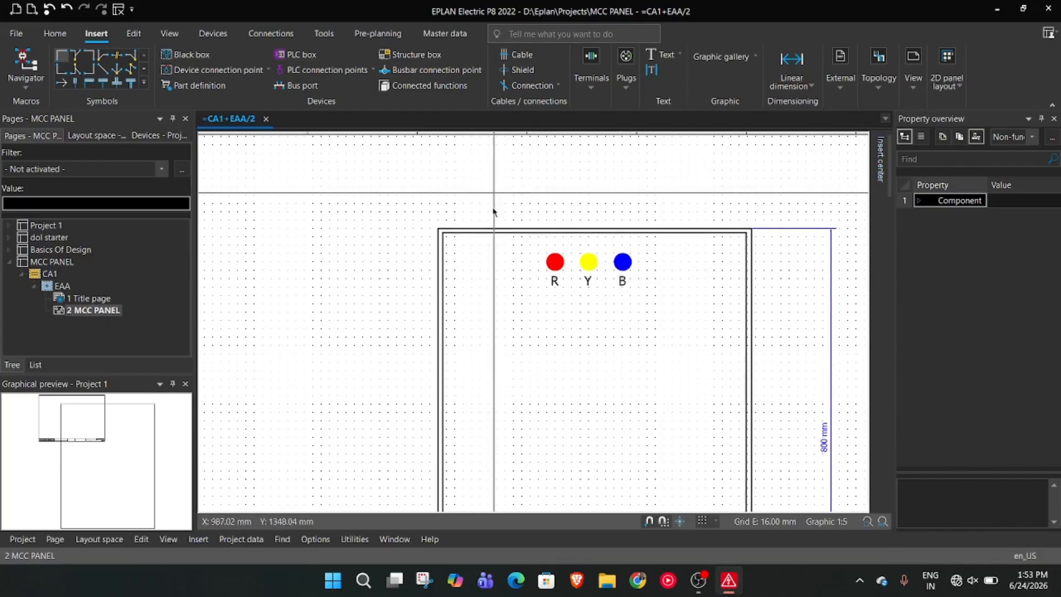
pyautogui.rightClick(592, 371)
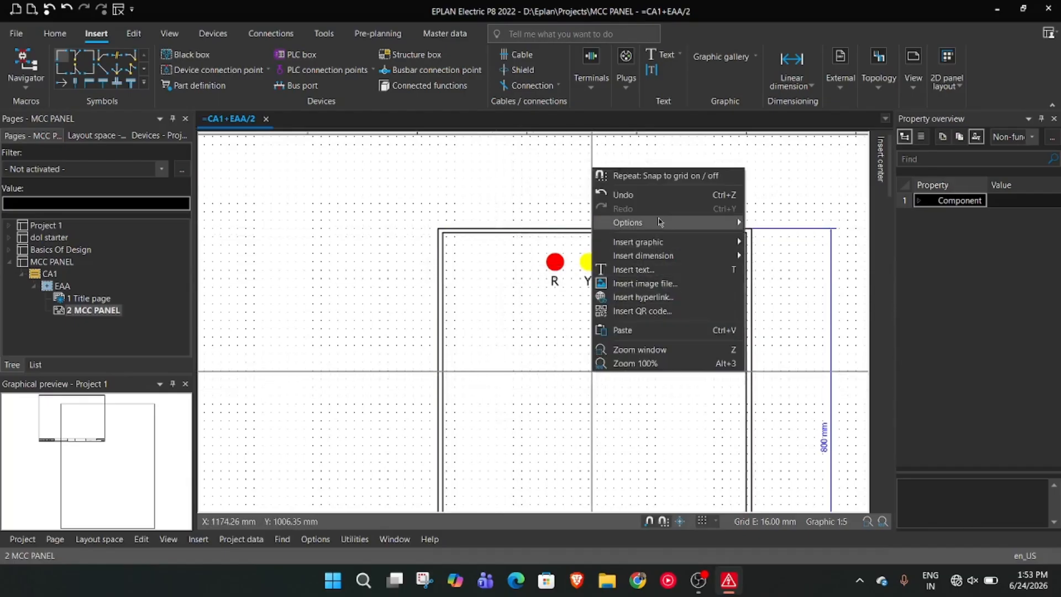
pyautogui.moveTo(668, 249)
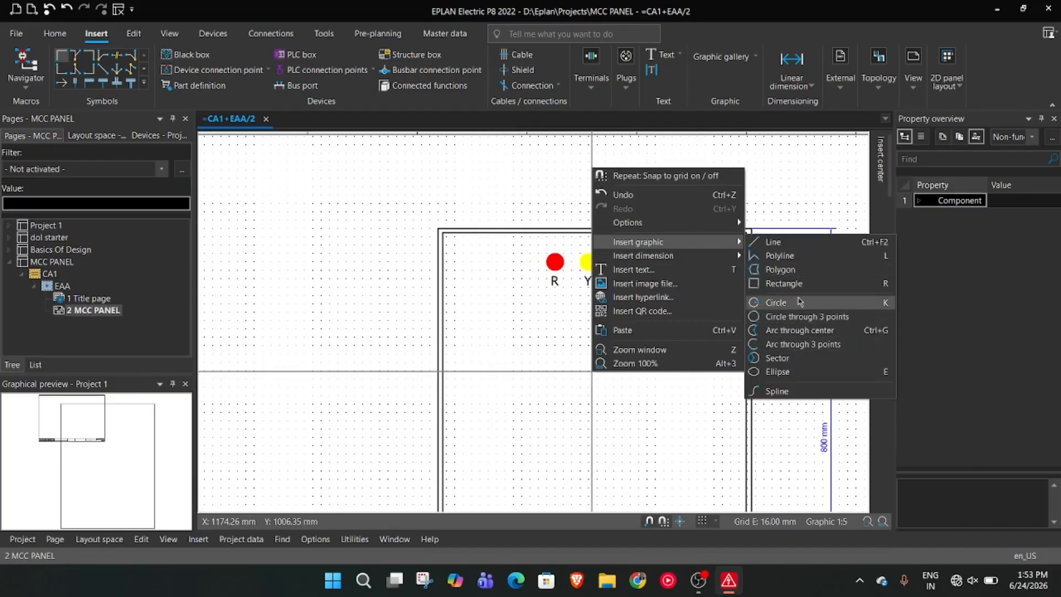
pyautogui.click(784, 302)
pyautogui.scroll(3, 564, 346)
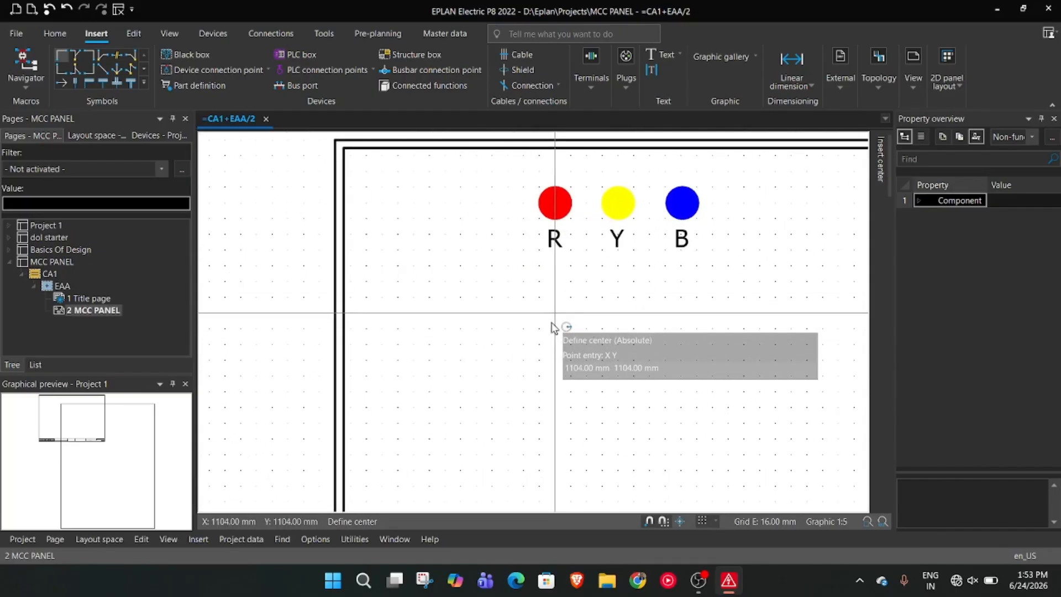
pyautogui.click(555, 330)
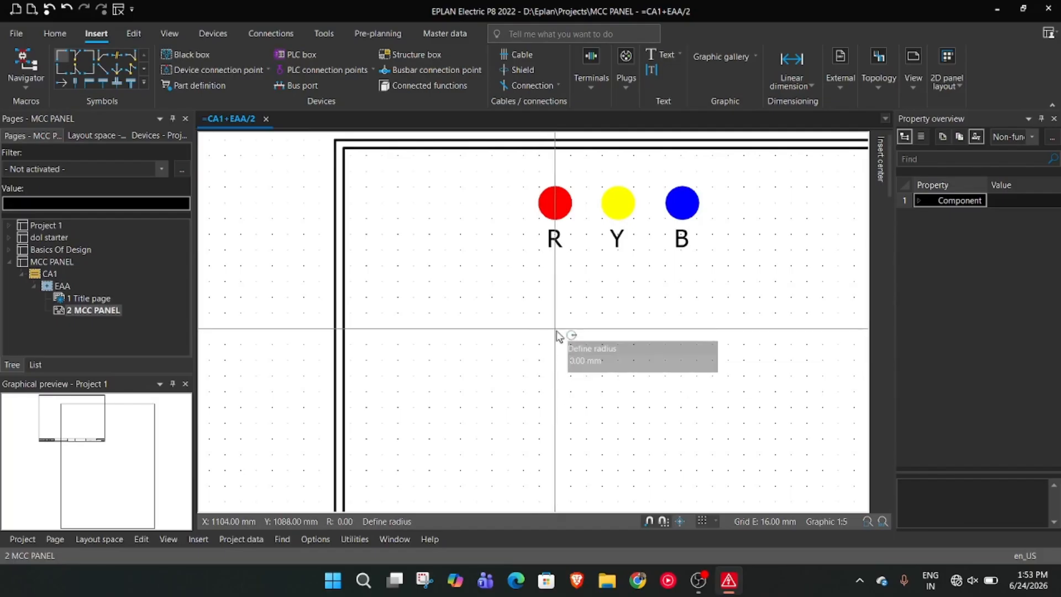
pyautogui.write('8')
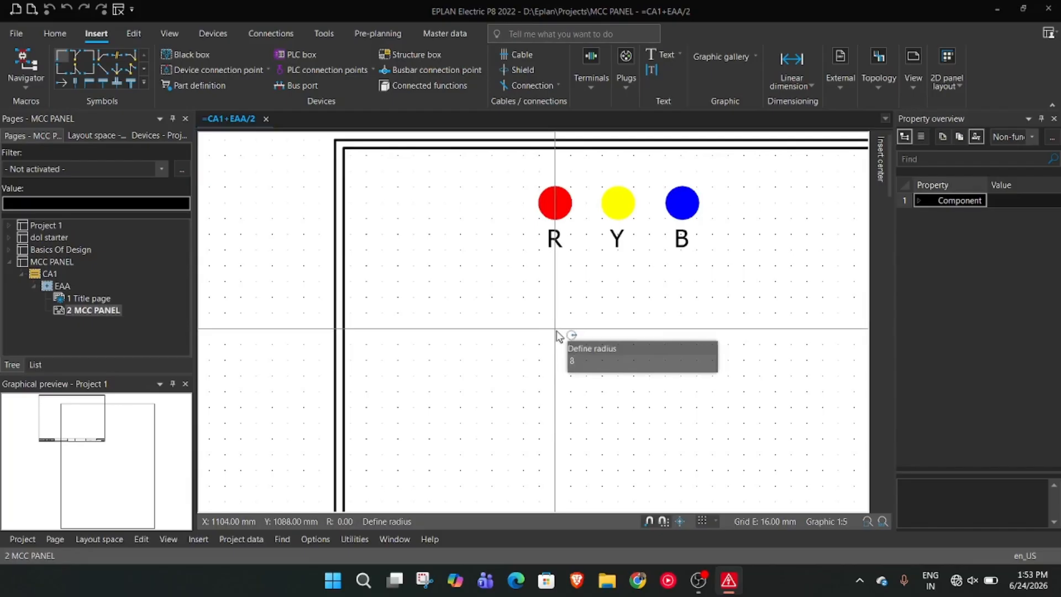
pyautogui.press('Return')
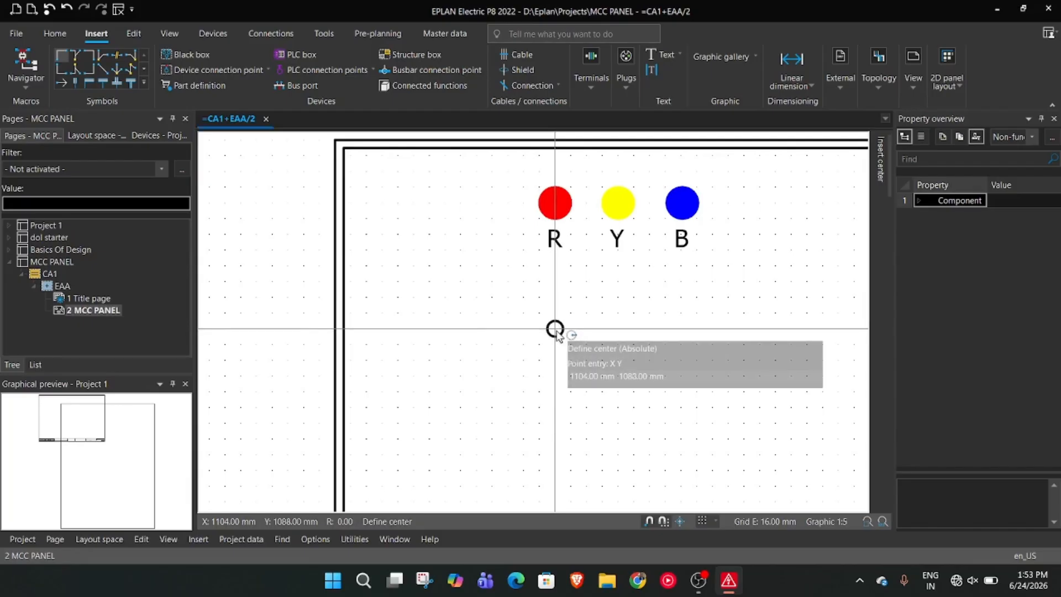
# Draw a second 8 mm radius circle below the yellow indicator and move both small circles about 32 mm to the right
pyautogui.click(619, 333)
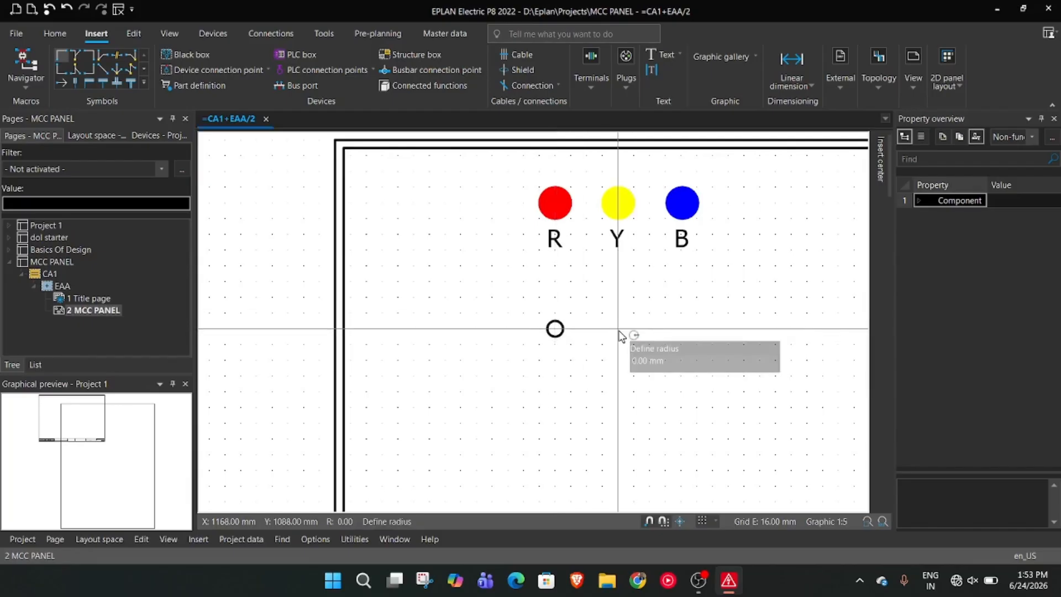
pyautogui.write('8')
pyautogui.press('Return')
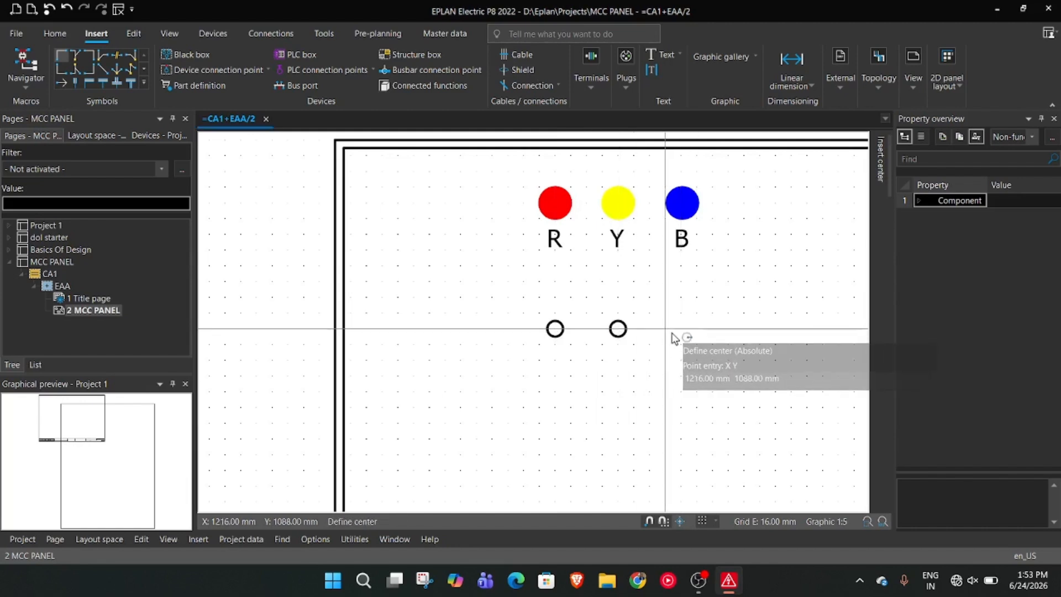
pyautogui.press('Escape')
pyautogui.moveTo(657, 377); pyautogui.dragTo(380, 280)
pyautogui.moveTo(555, 327); pyautogui.dragTo(586, 329)
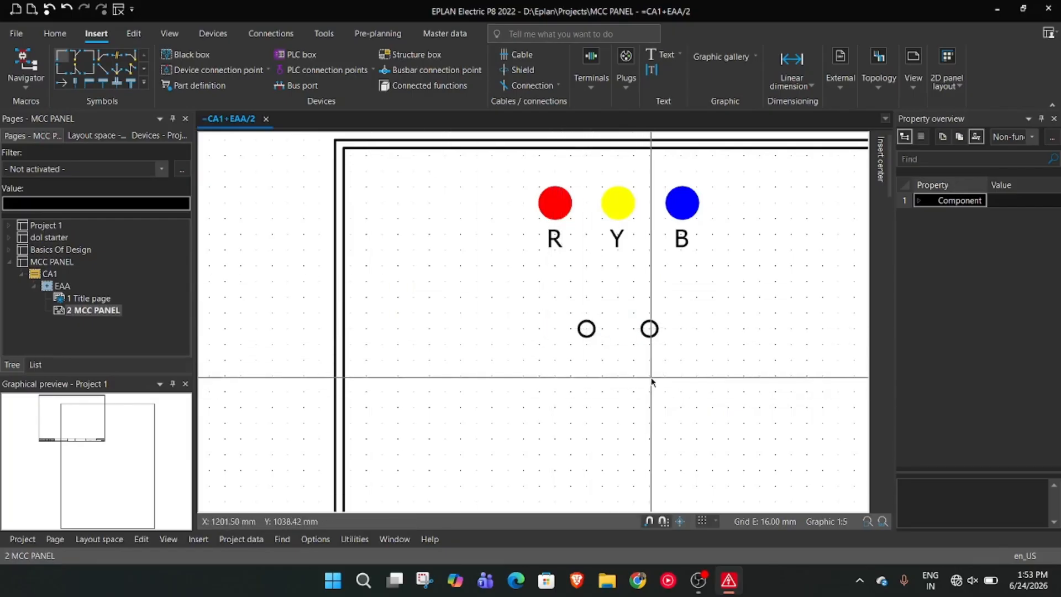
# Copy the R label and place one copy beneath each of the two small circles
pyautogui.scroll(1, 592, 361)
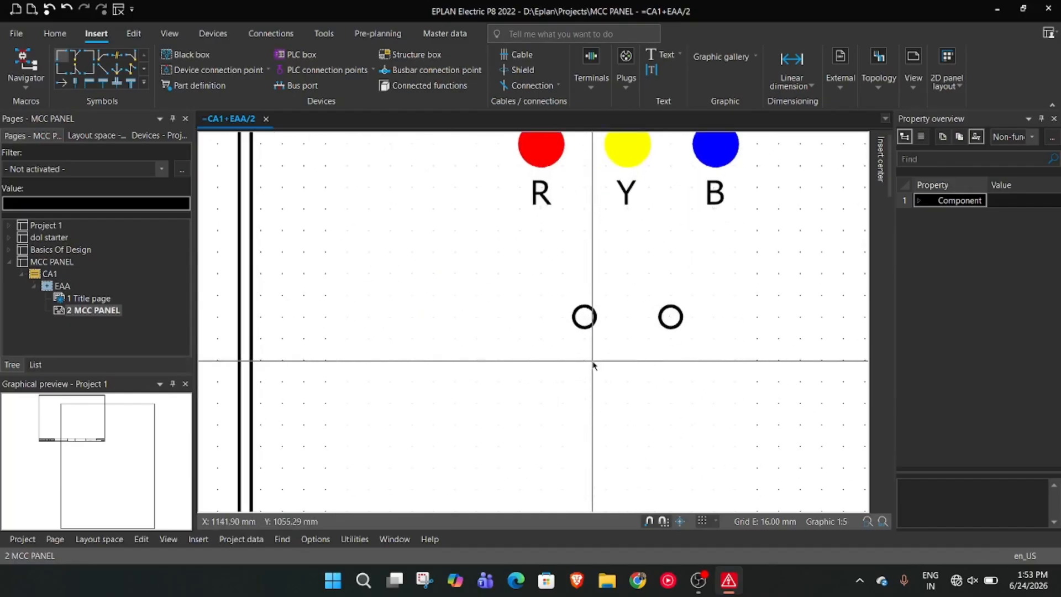
pyautogui.click(544, 193)
pyautogui.hotkey('ctrl', 'c')
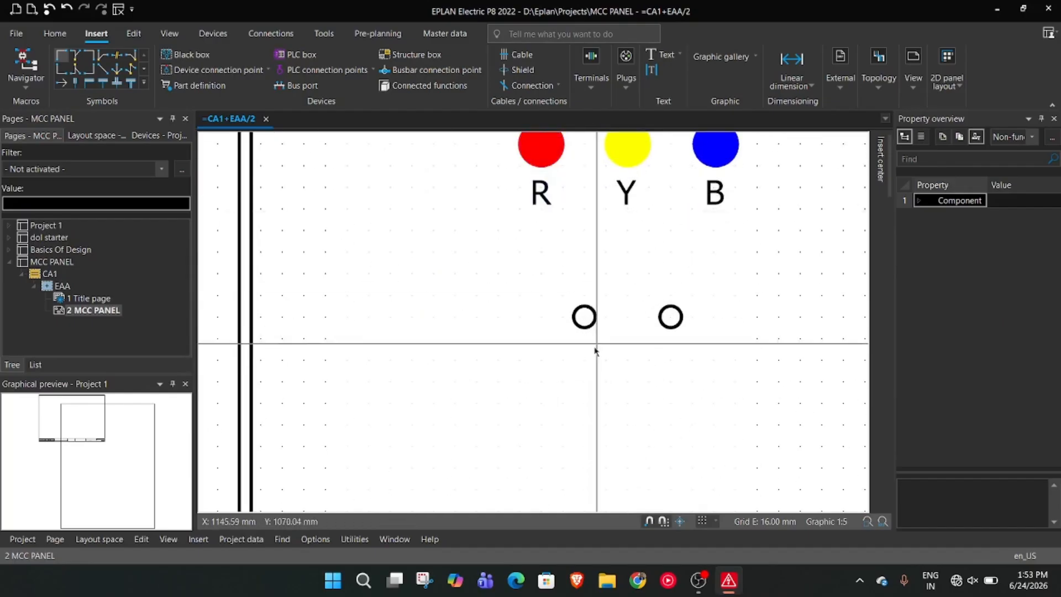
pyautogui.hotkey('ctrl', 'v')
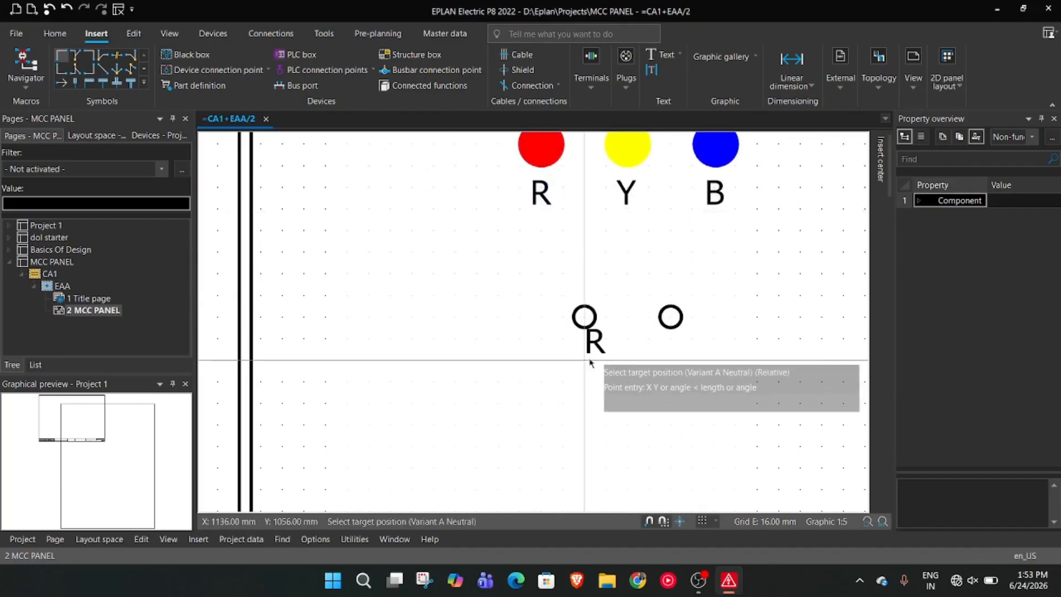
pyautogui.click(595, 389)
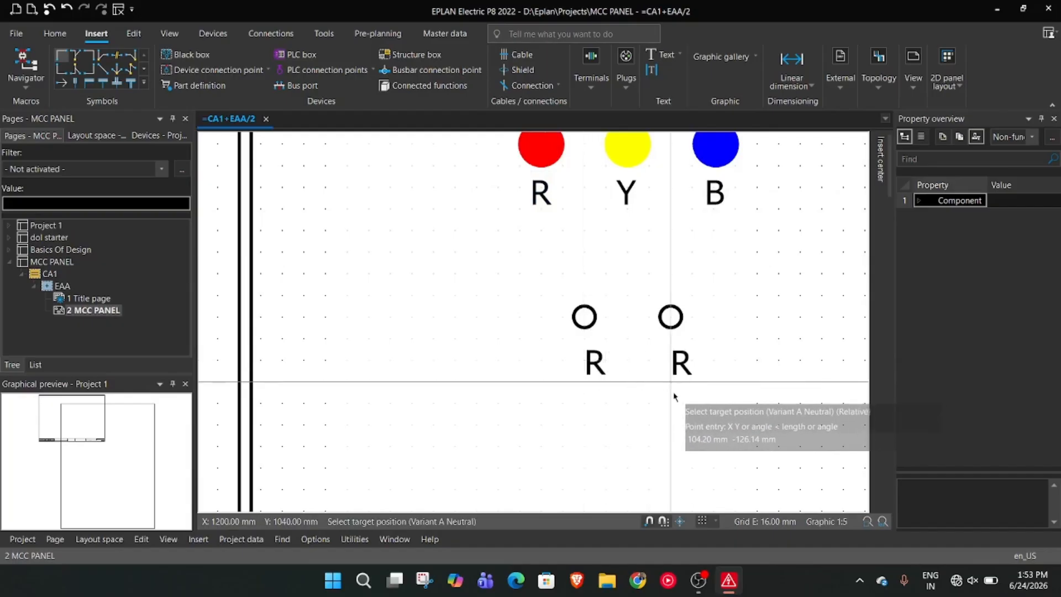
pyautogui.click(675, 382)
# Change the label text beneath the left small circle to P1
pyautogui.click(594, 362)
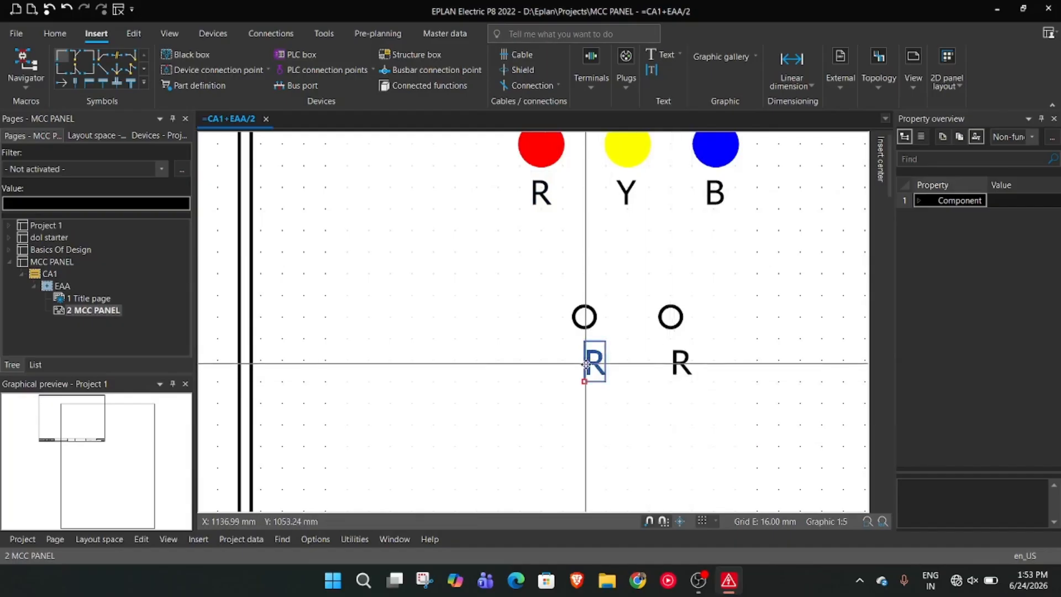
pyautogui.doubleClick(594, 362)
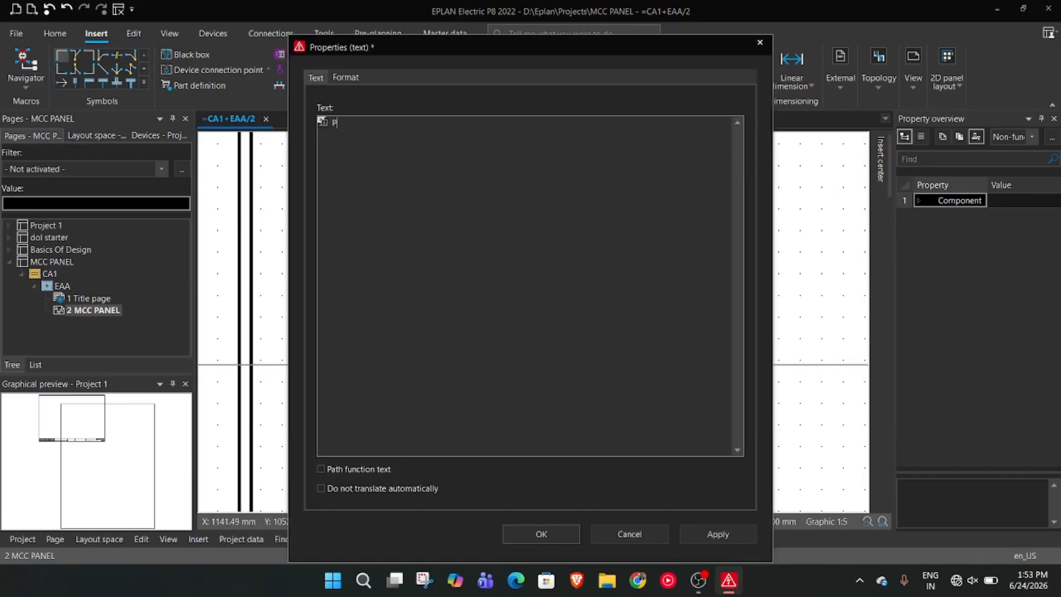
pyautogui.press('F1')
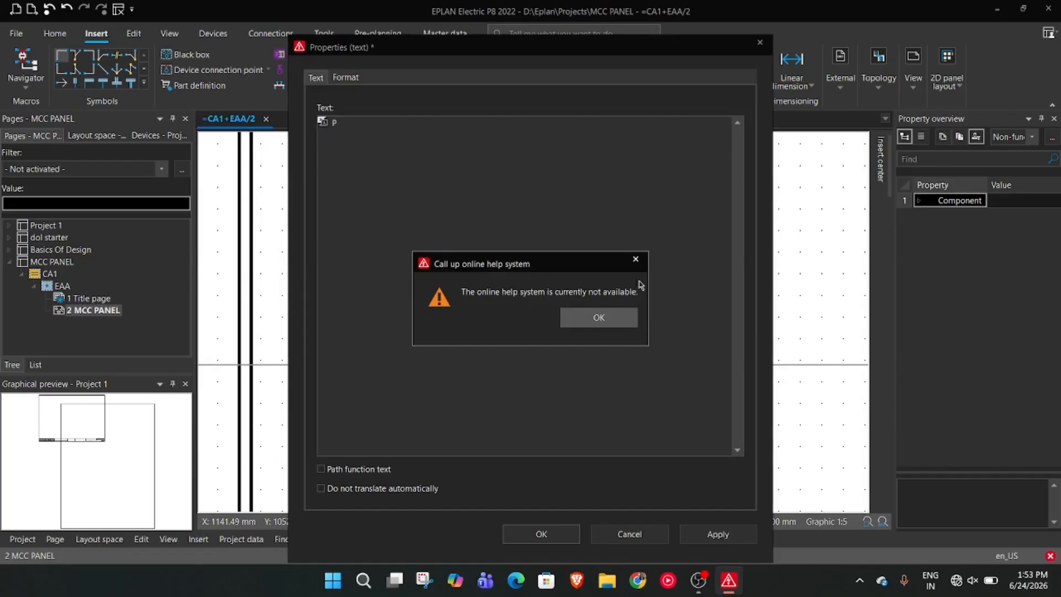
pyautogui.click(636, 259)
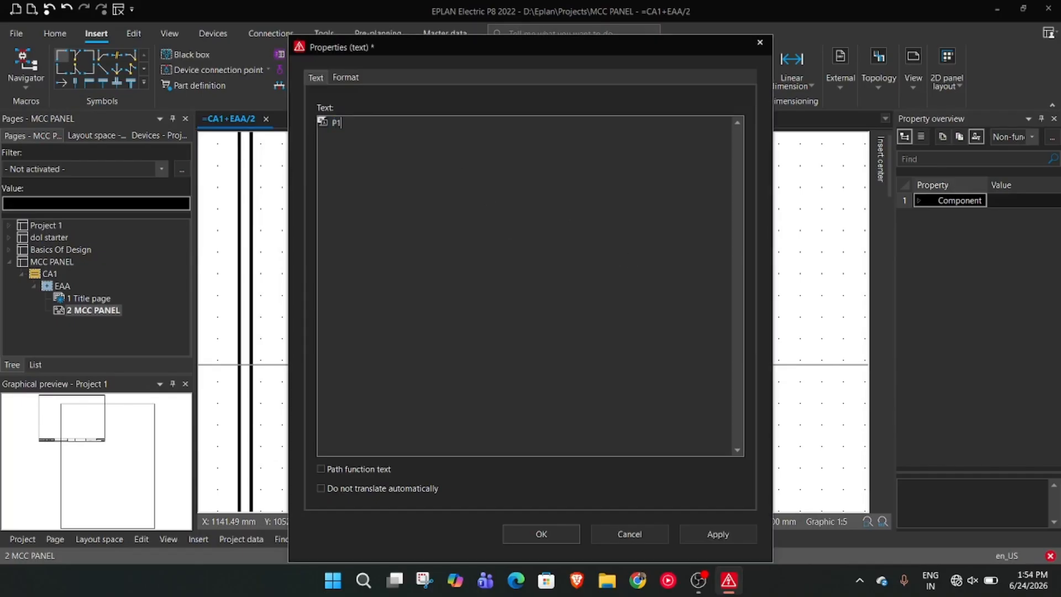
pyautogui.click(565, 534)
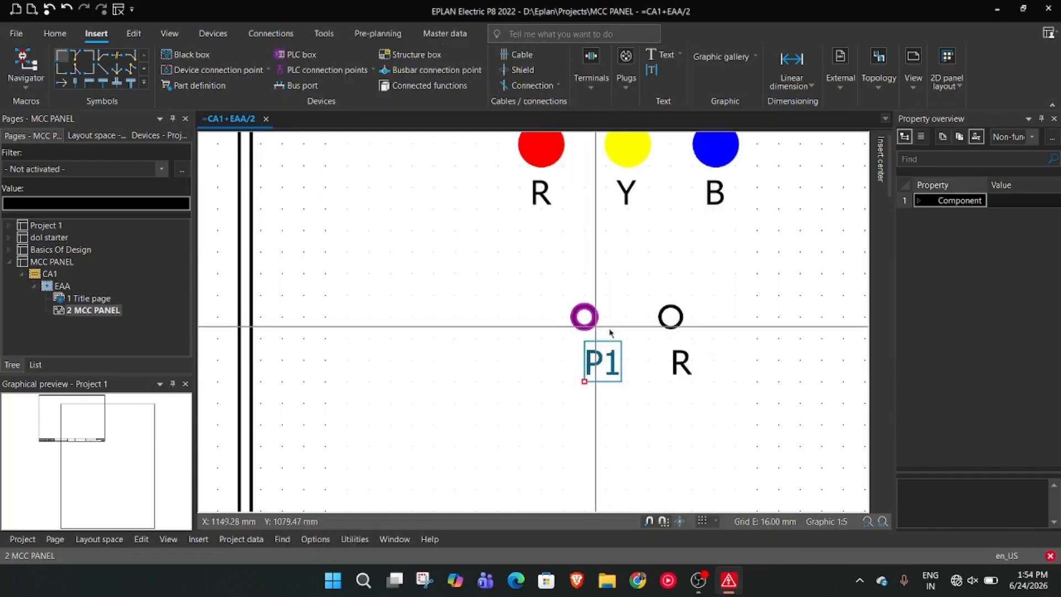
# Change the label beneath the second small circle to P2 and shift the P1 and P2 labels left to sit under their circles
pyautogui.doubleClick(681, 351)
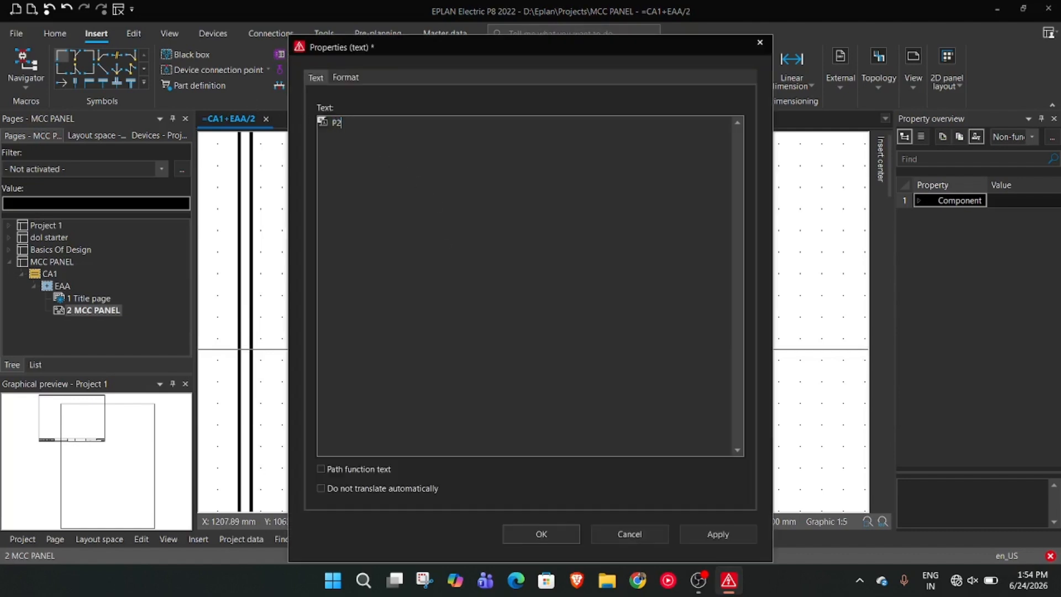
pyautogui.click(541, 533)
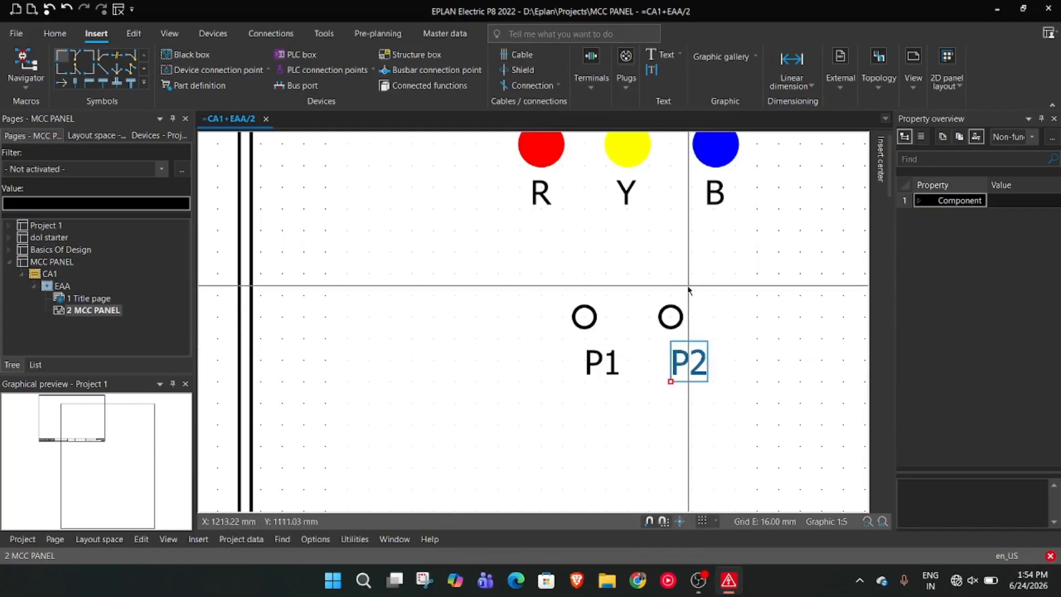
pyautogui.click(602, 364)
pyautogui.moveTo(605, 376); pyautogui.dragTo(591, 375)
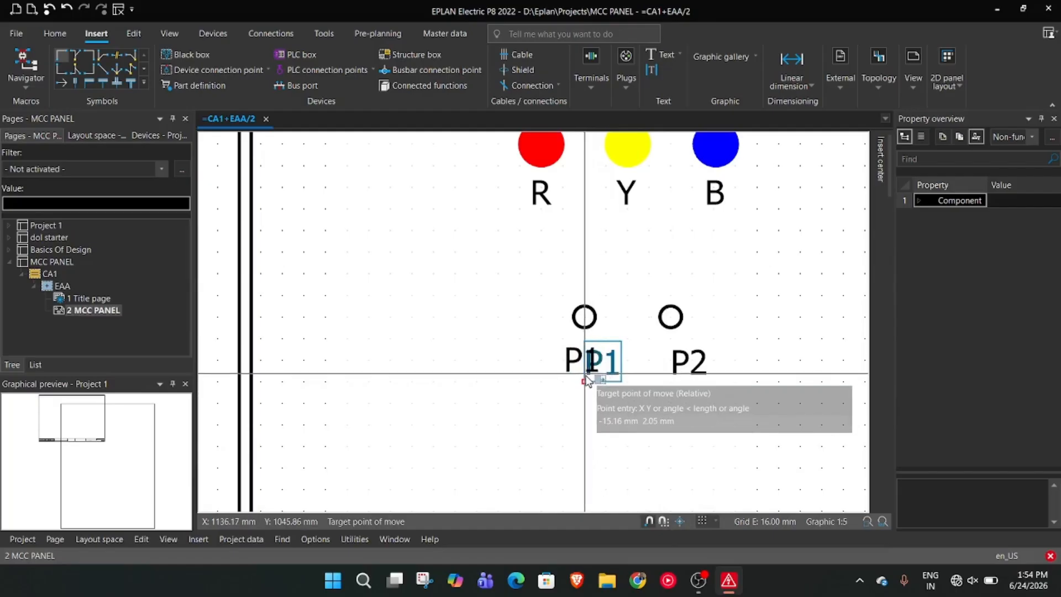
pyautogui.click(587, 378)
pyautogui.click(682, 362)
pyautogui.moveTo(683, 365); pyautogui.dragTo(671, 356)
pyautogui.click(671, 355)
# Try to draw a concentric circle with a 9 mm radius around the small circle above P1
pyautogui.scroll(3, 685, 408)
pyautogui.scroll(1, 740, 311)
pyautogui.moveTo(738, 262); pyautogui.dragTo(753, 345, button='middle')
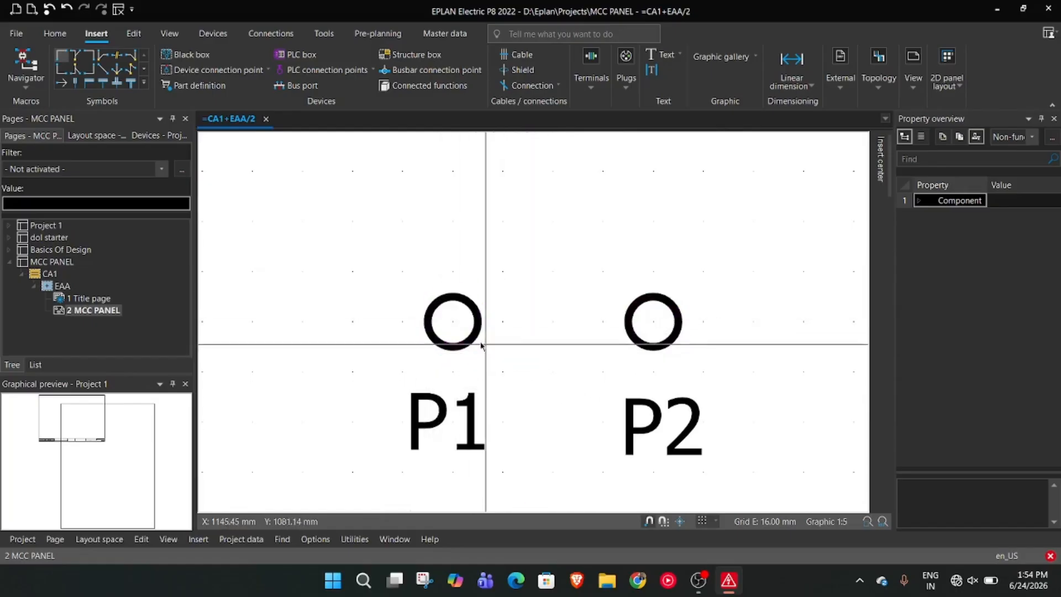
pyautogui.scroll(1, 482, 348)
pyautogui.rightClick(545, 357)
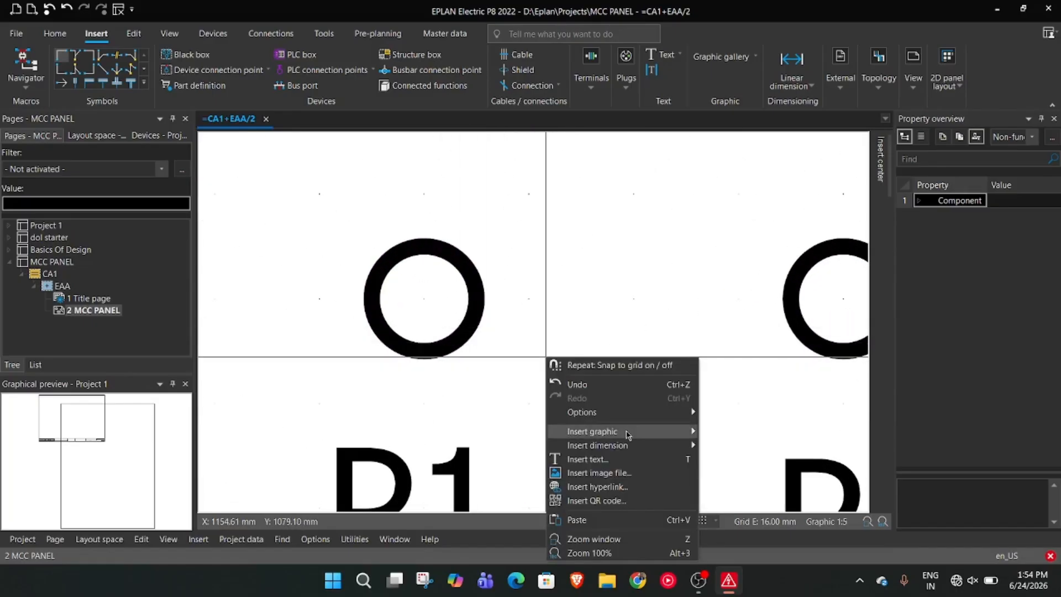
pyautogui.moveTo(620, 435)
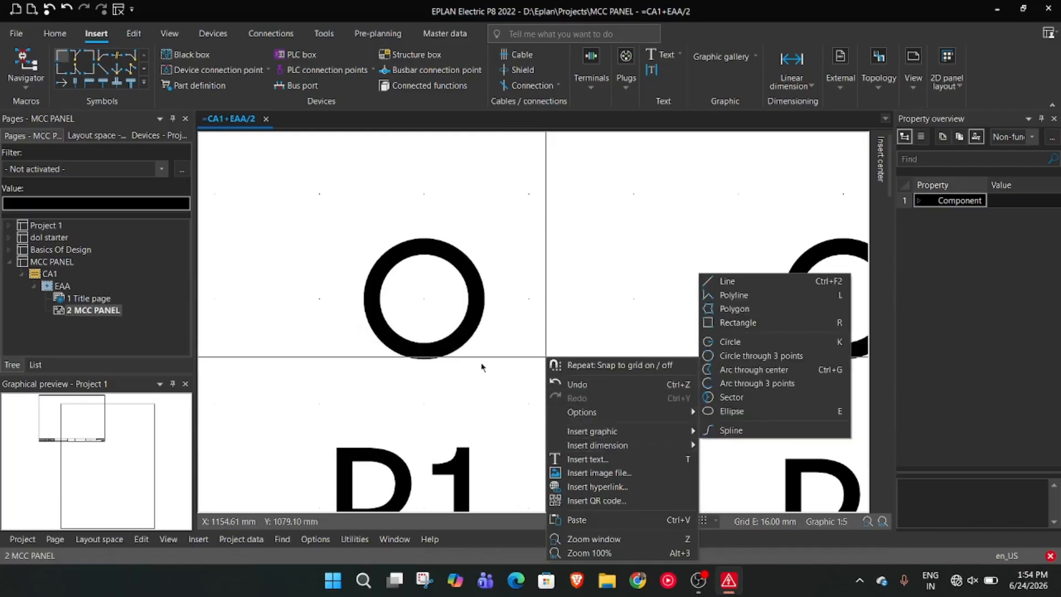
pyautogui.click(730, 342)
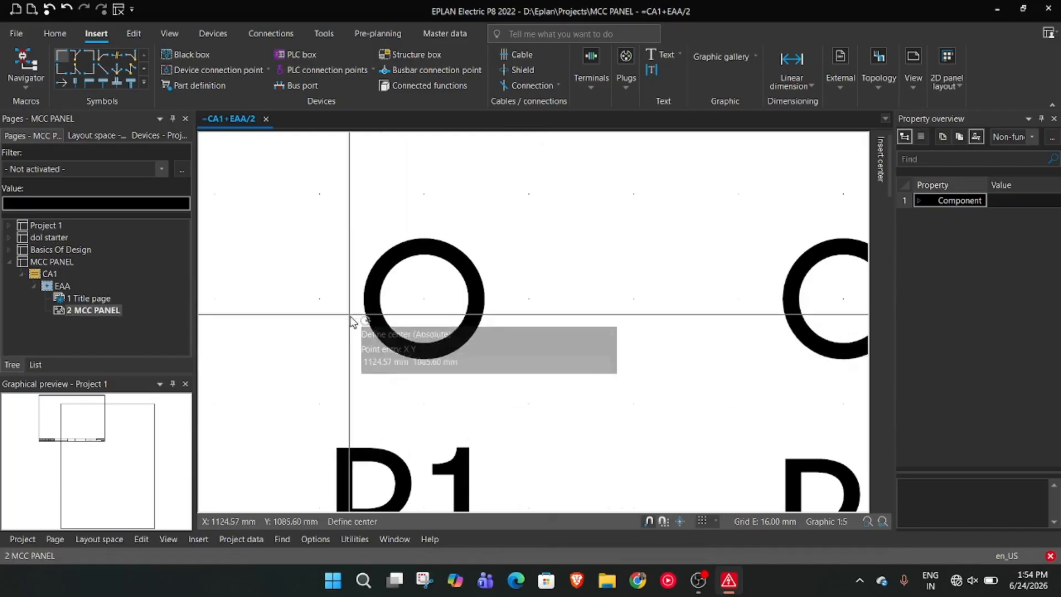
pyautogui.click(423, 301)
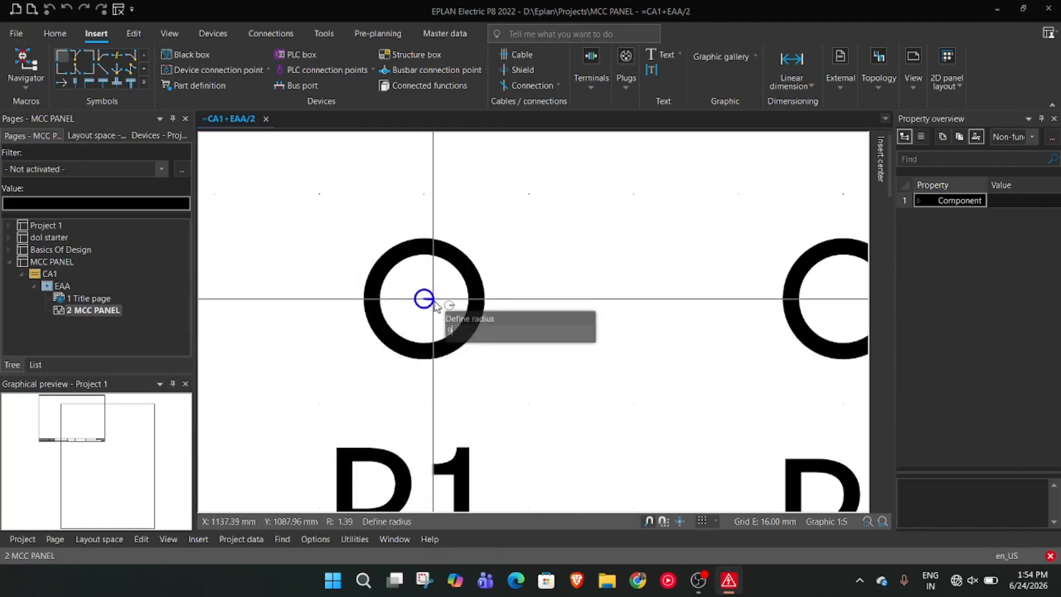
pyautogui.click(439, 303)
pyautogui.scroll(-4, 469, 321)
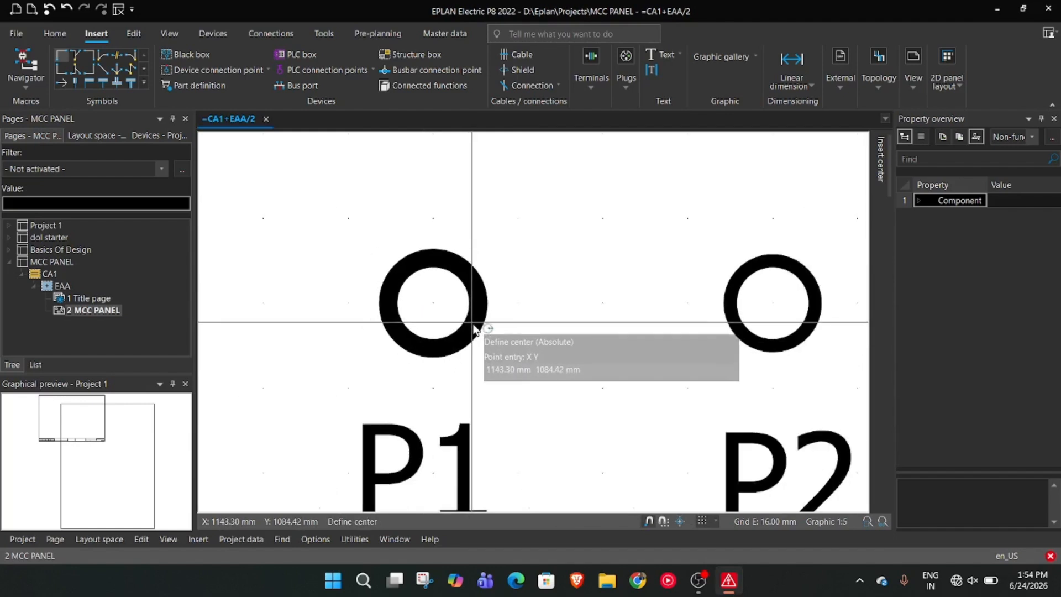
# Cancel the repeated circle command and remove the 9 mm radius circle above P1
pyautogui.scroll(3, 471, 329)
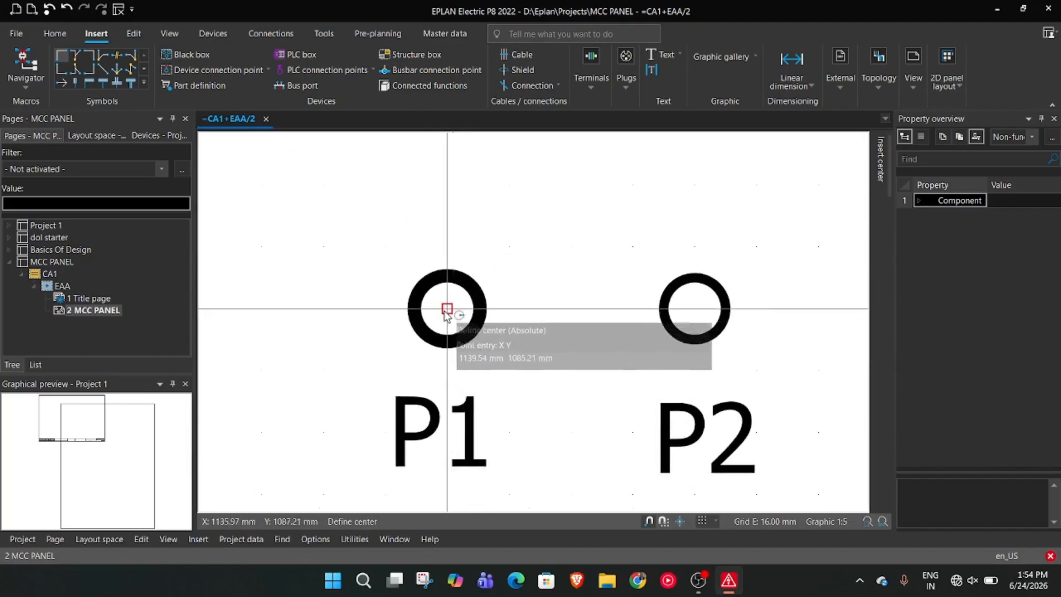
pyautogui.click(447, 311)
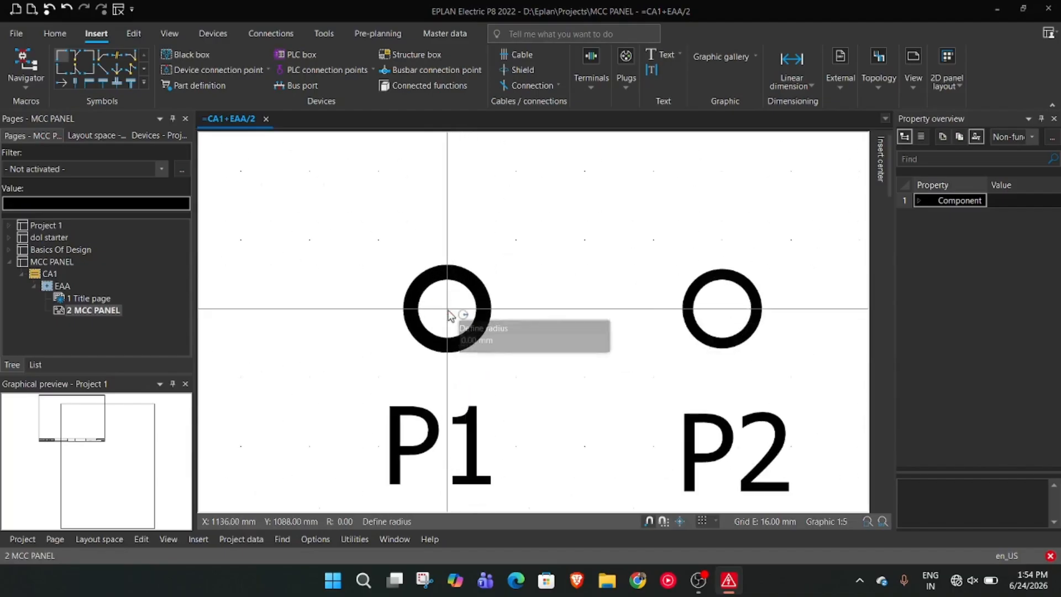
pyautogui.press('Escape')
pyautogui.press('Escape')
pyautogui.scroll(-4, 479, 334)
pyautogui.click(478, 334)
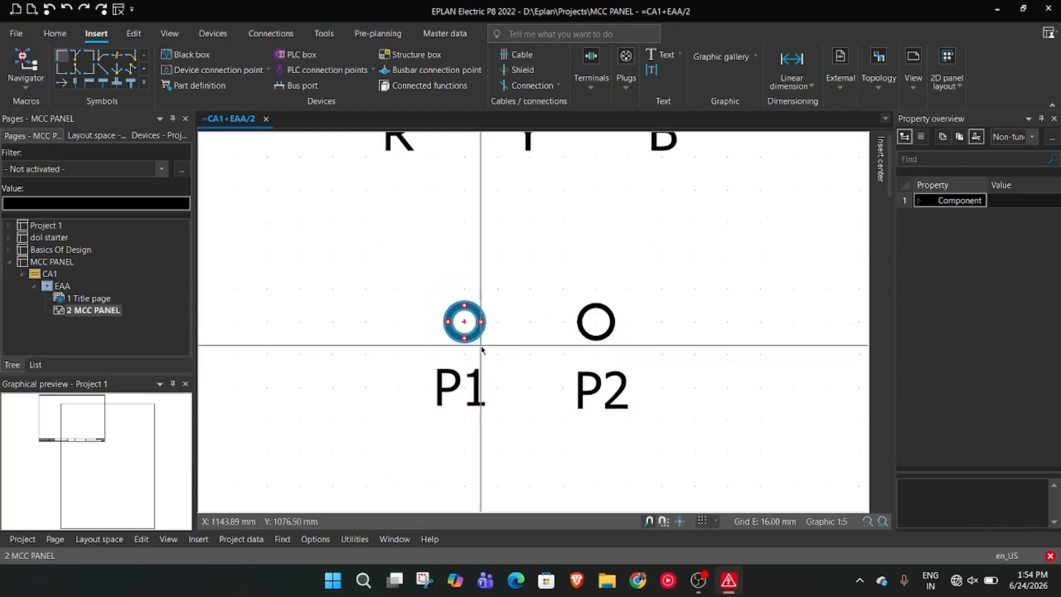
pyautogui.scroll(5, 481, 349)
pyautogui.press('Escape')
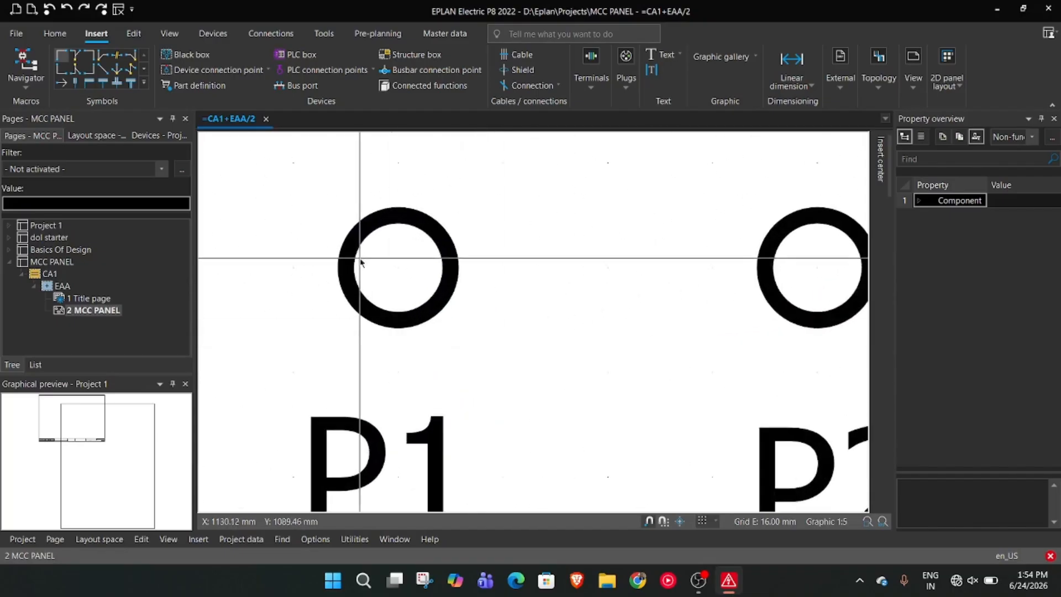
# Try to draw a concentric circle with a 10 mm radius around the small circle above P1
pyautogui.rightClick(513, 322)
pyautogui.click(544, 330)
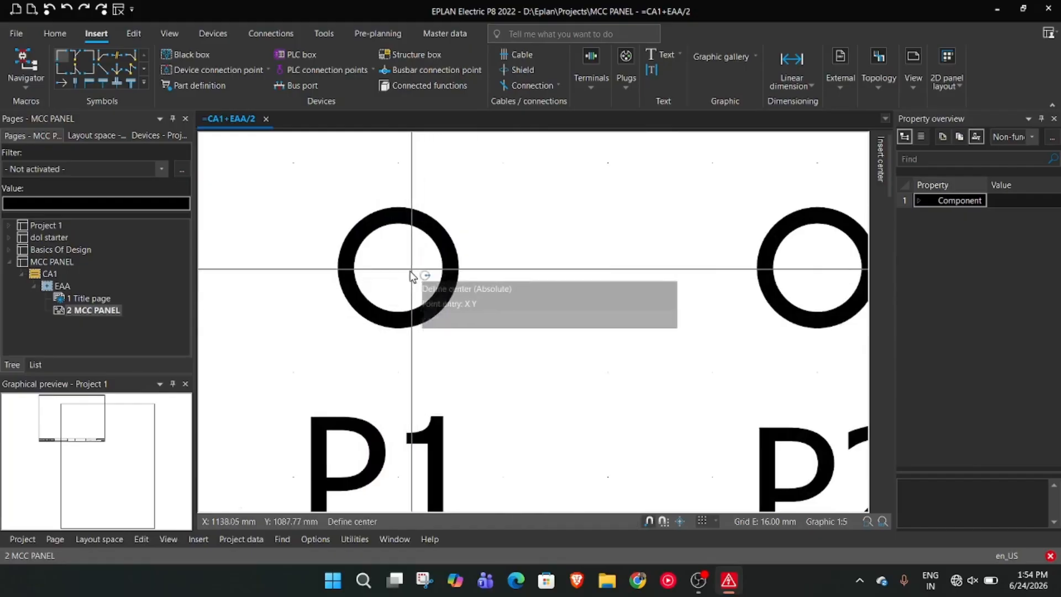
pyautogui.click(399, 270)
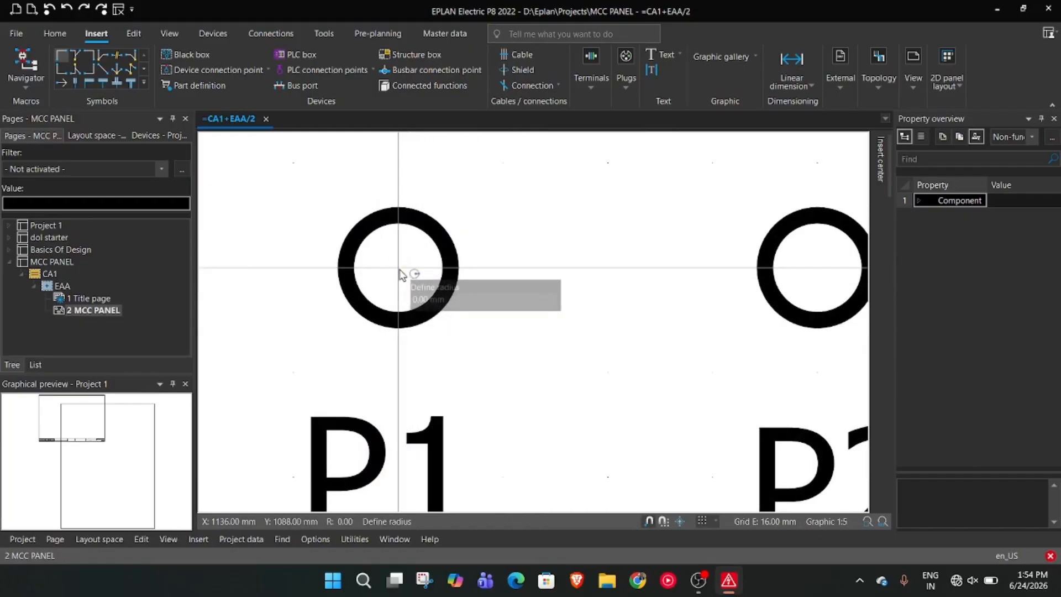
pyautogui.write('10')
pyautogui.press('Return')
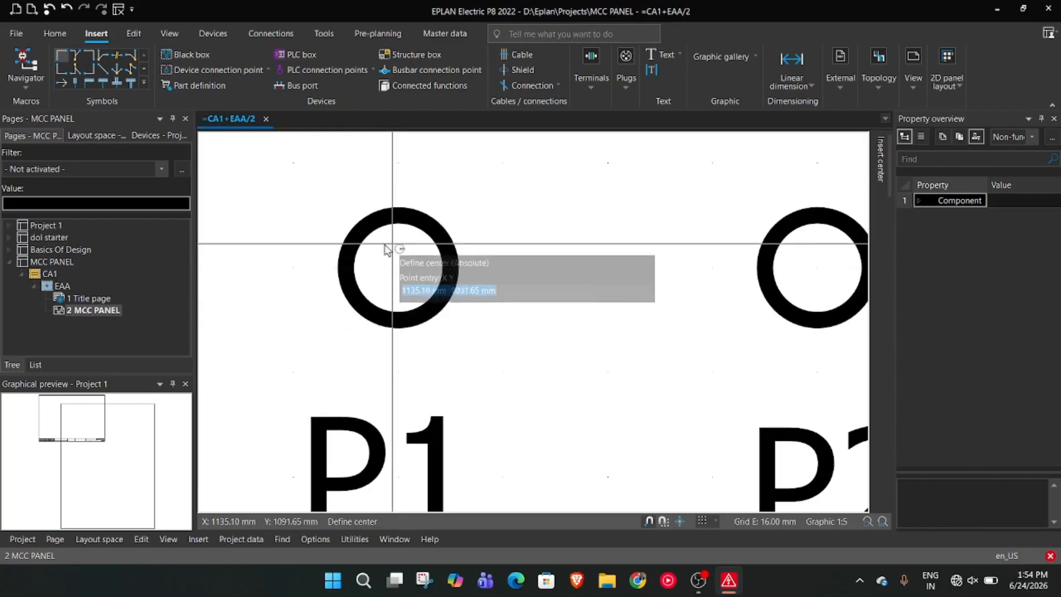
# Draw concentric 12 mm radius circles around the small circles above P1 and P2, centered at X 1136 mm and X 1200 mm, Y 1088 mm
pyautogui.click(399, 269)
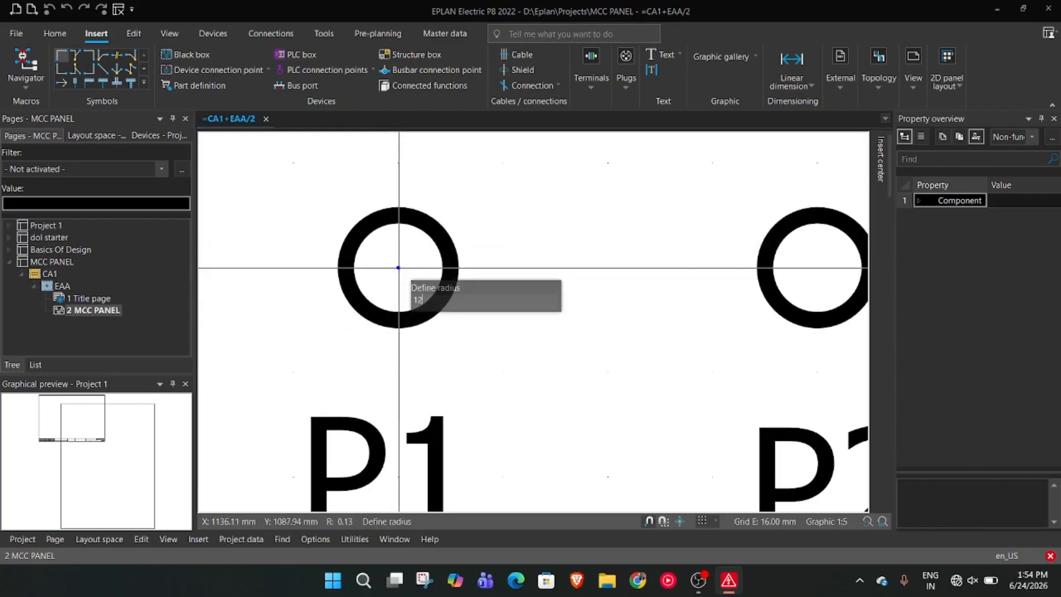
pyautogui.write('15')
pyautogui.press('Return')
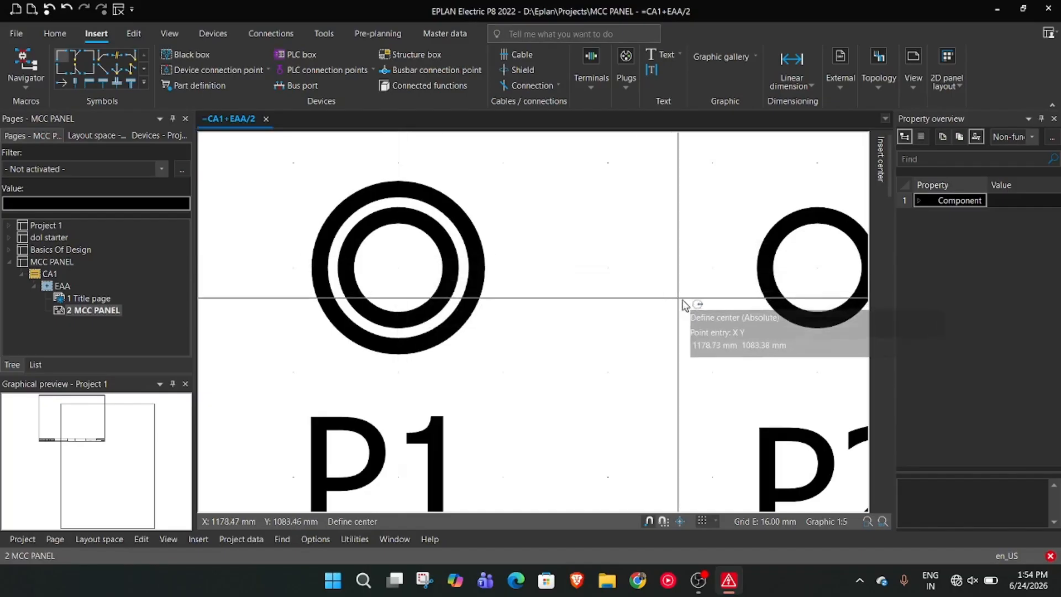
pyautogui.click(817, 269)
pyautogui.write('12')
pyautogui.press('Return')
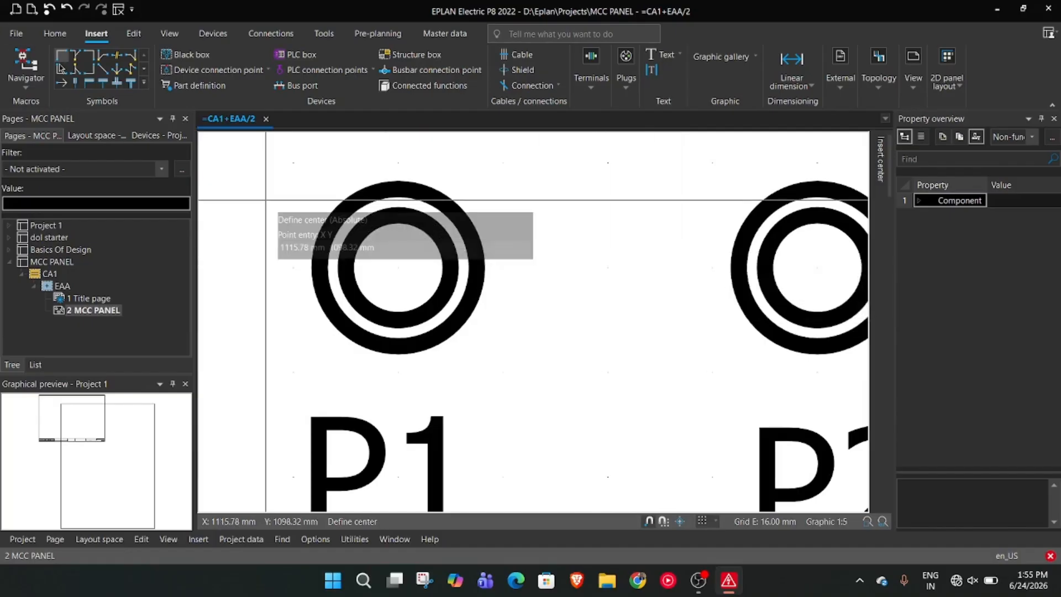
pyautogui.click(698, 580)
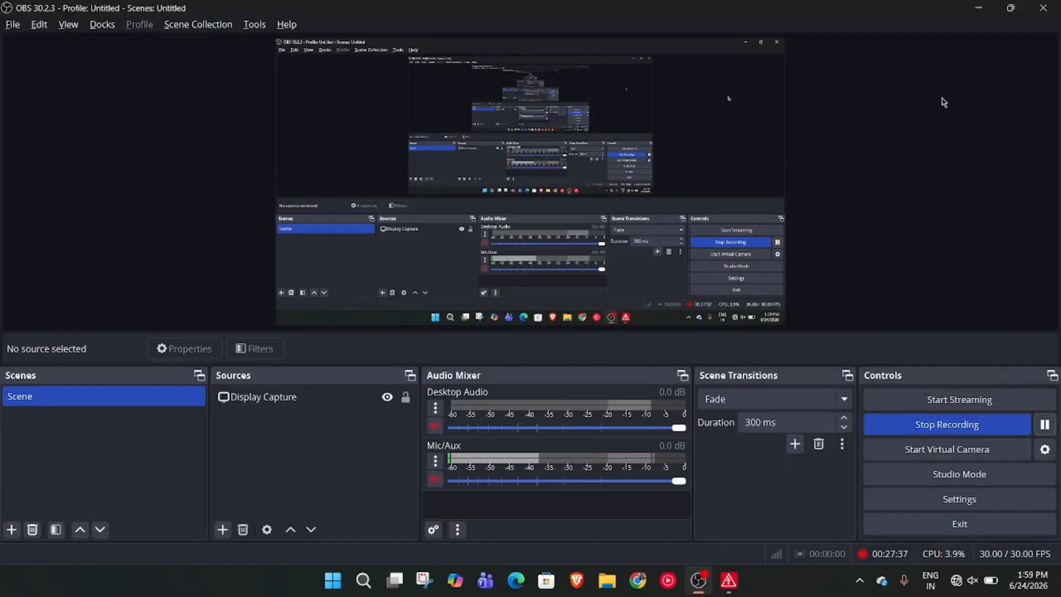
pyautogui.click(980, 6)
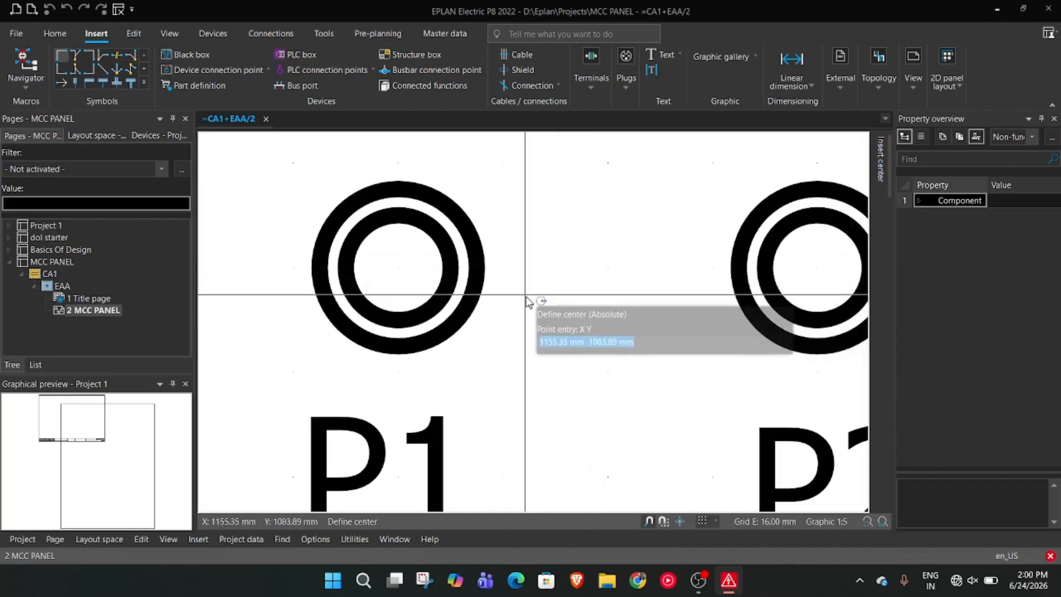
# Leave the circle command and make the inner 8 mm radius circle above P1 filled with bright green
pyautogui.press('Escape')
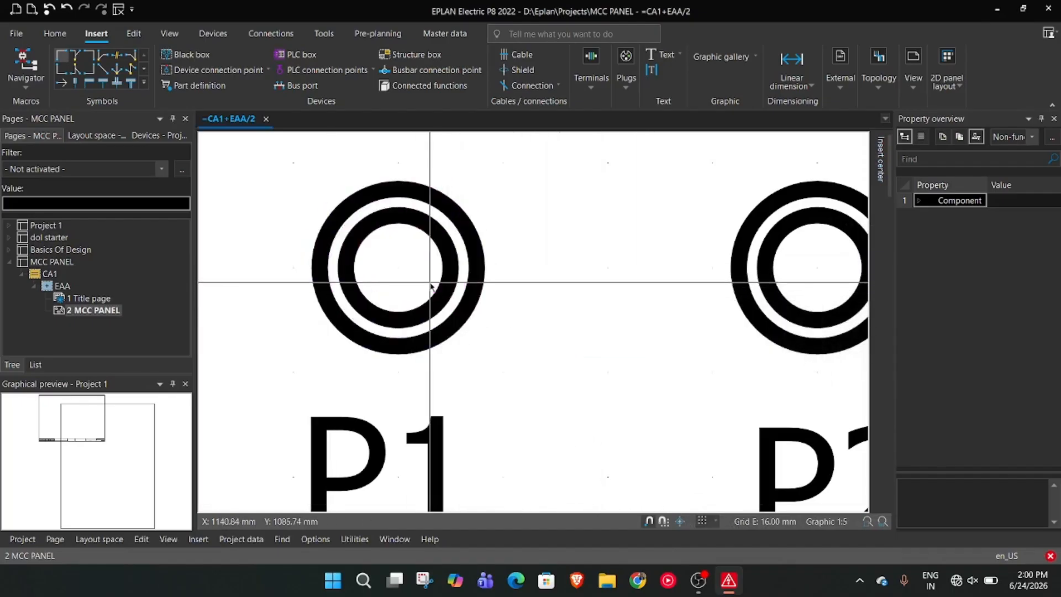
pyautogui.click(447, 280)
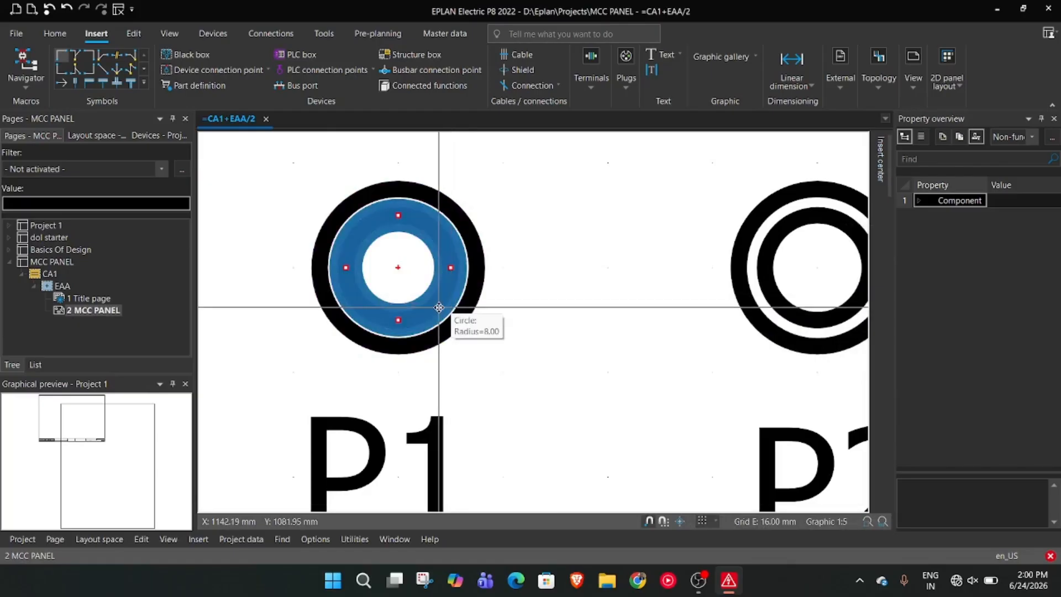
pyautogui.rightClick(447, 275)
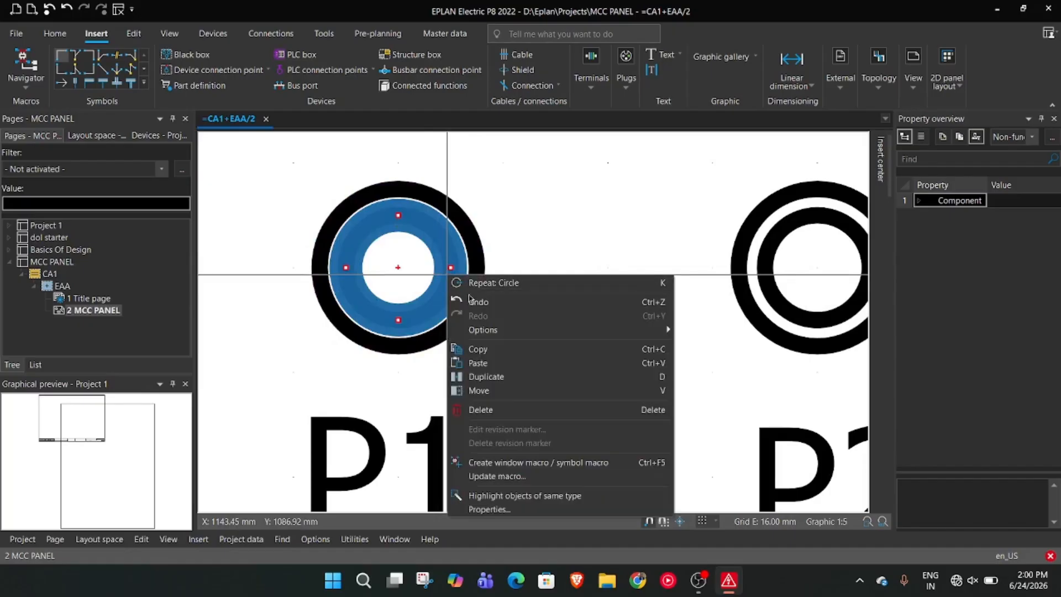
pyautogui.click(488, 509)
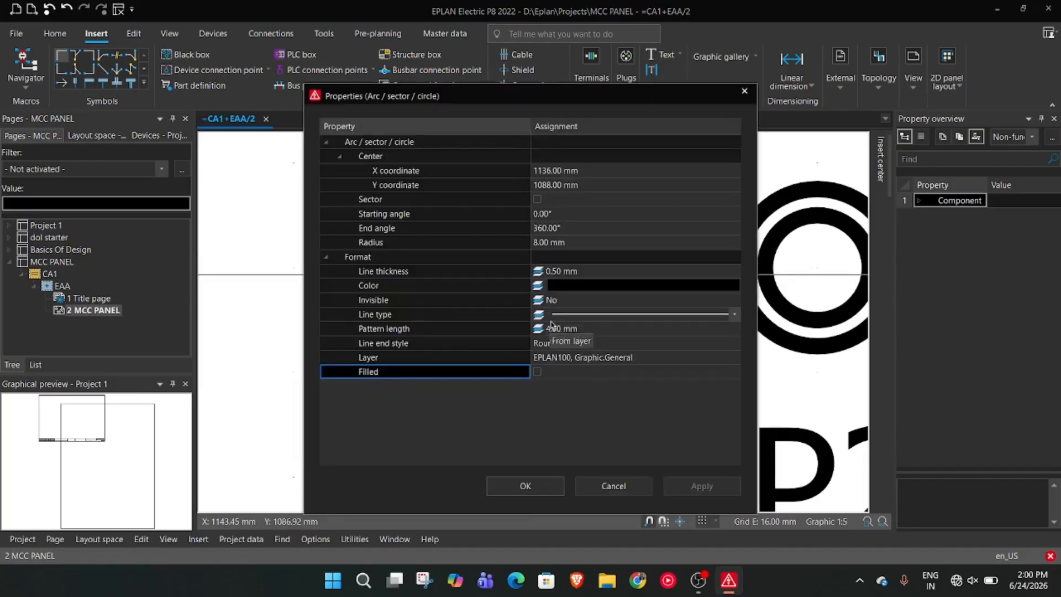
pyautogui.click(536, 371)
pyautogui.click(667, 286)
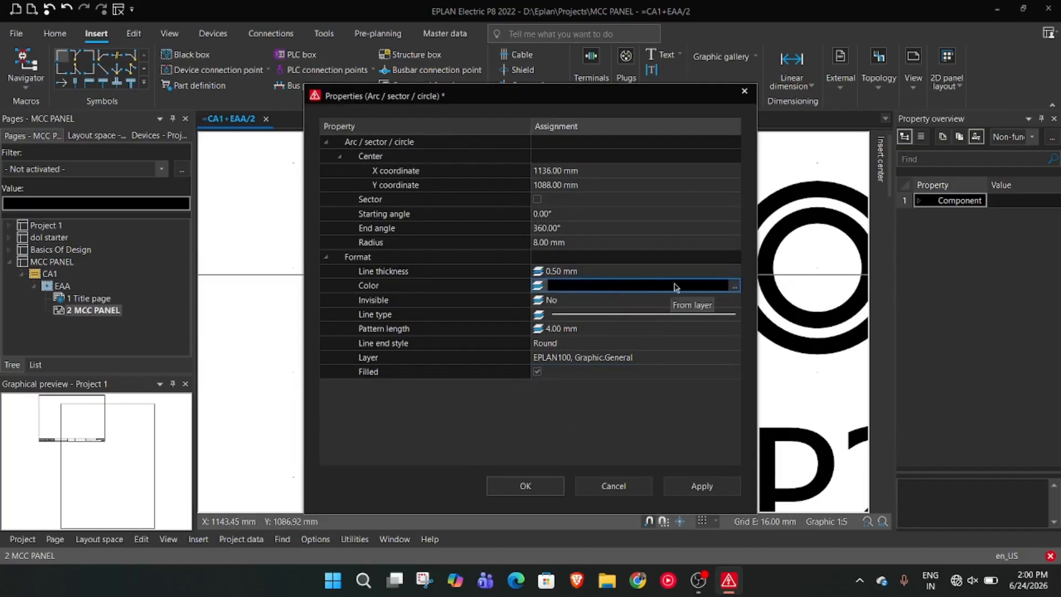
pyautogui.click(735, 286)
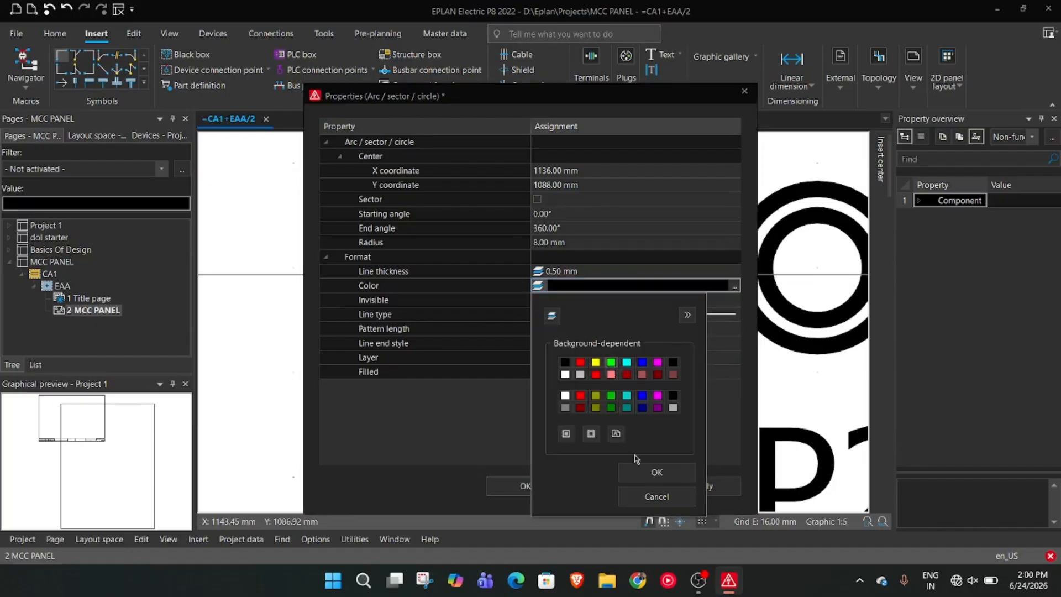
pyautogui.click(656, 472)
pyautogui.click(525, 486)
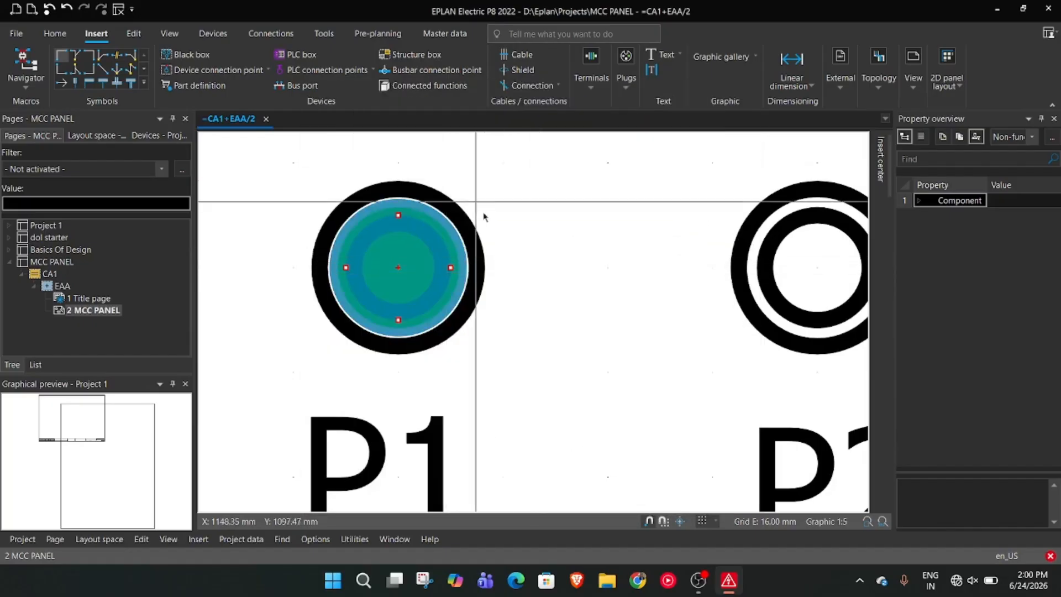
pyautogui.scroll(-1, 485, 219)
pyautogui.click(513, 236)
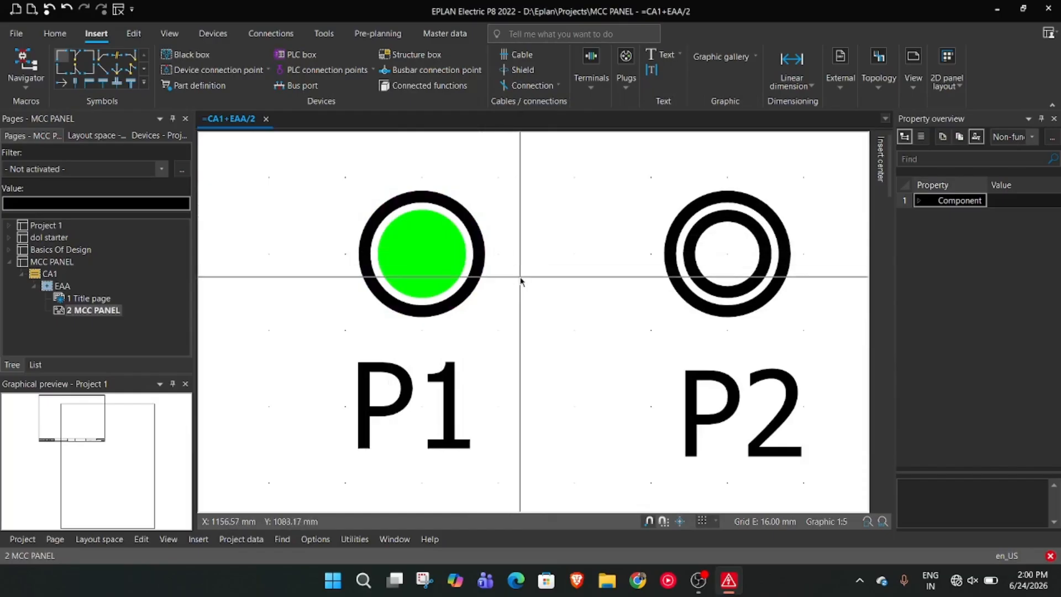
# Set the color of the inner 8 mm radius circle above P2 to bright red
pyautogui.scroll(-3, 521, 280)
pyautogui.scroll(2, 553, 306)
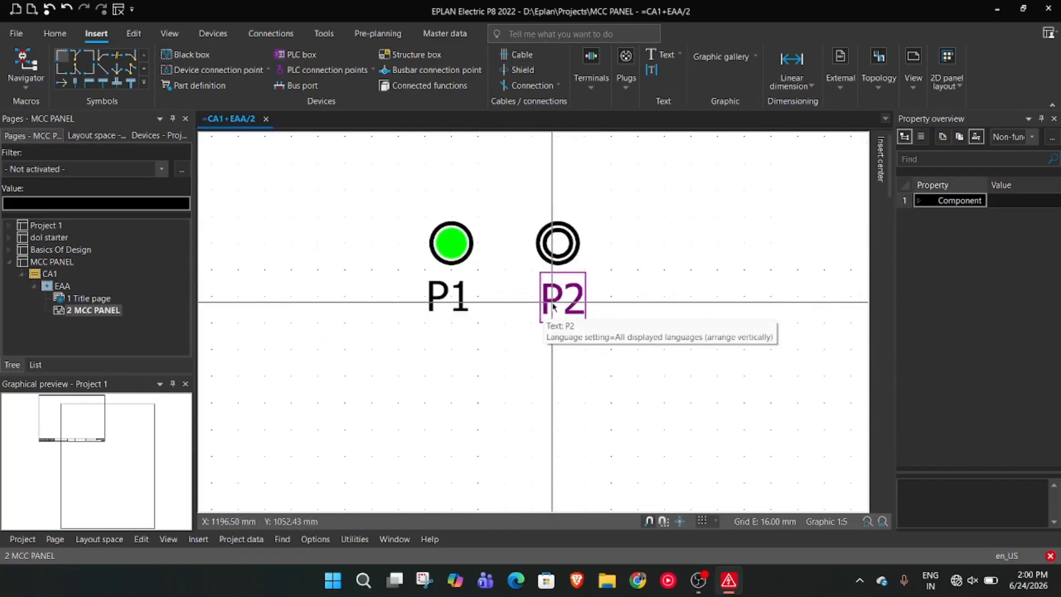
pyautogui.scroll(2, 575, 265)
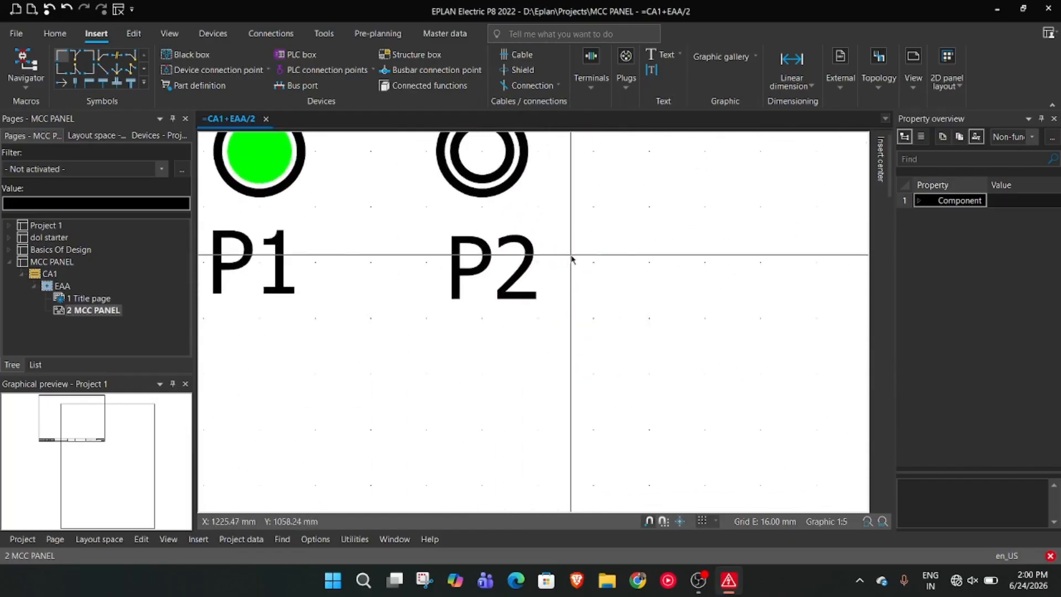
pyautogui.moveTo(575, 265); pyautogui.dragTo(641, 392, button='middle')
pyautogui.click(574, 297)
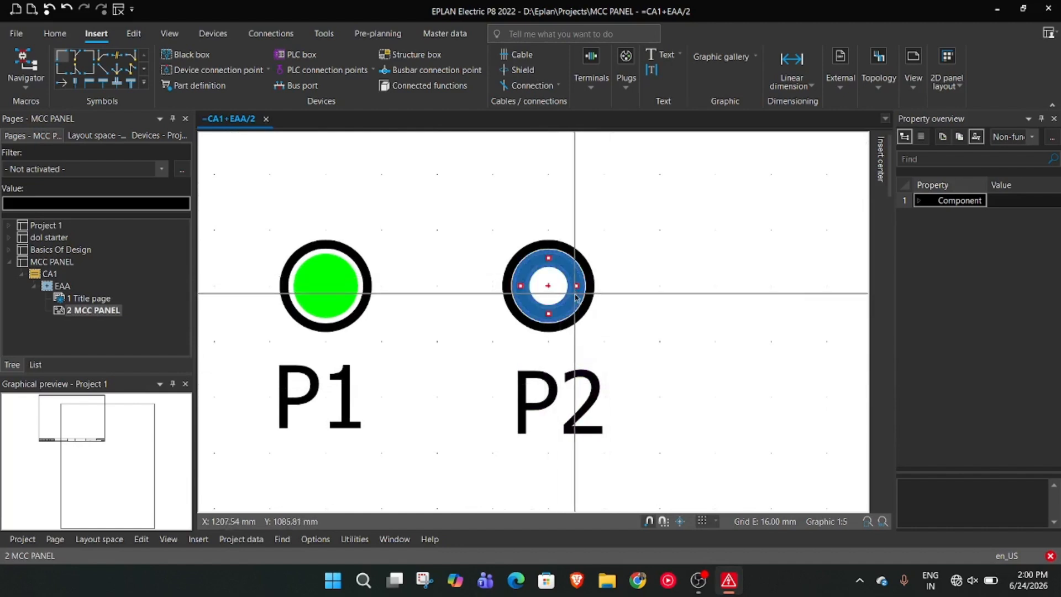
pyautogui.rightClick(575, 296)
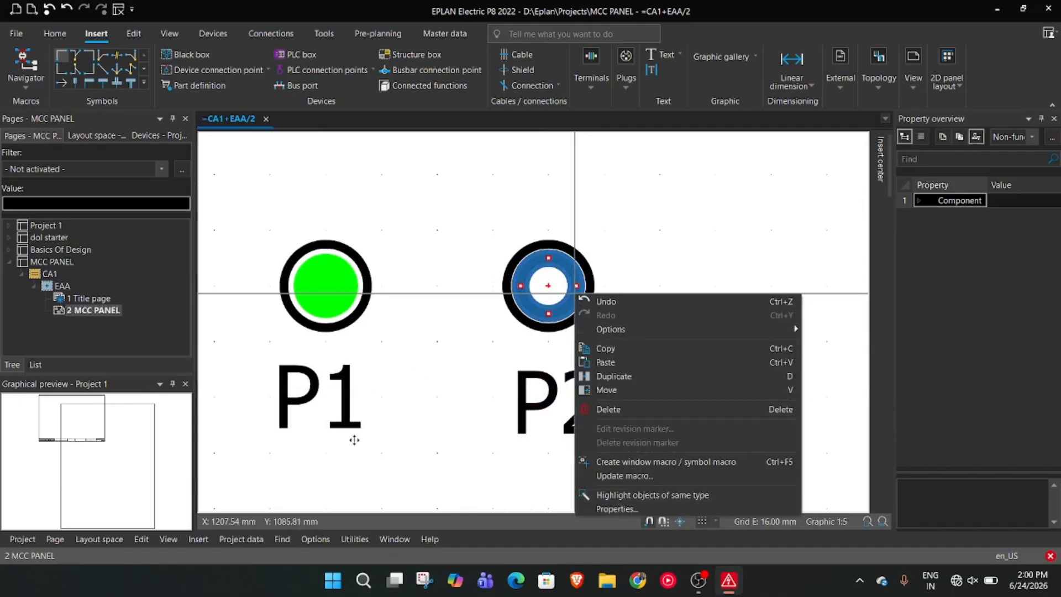
pyautogui.click(617, 508)
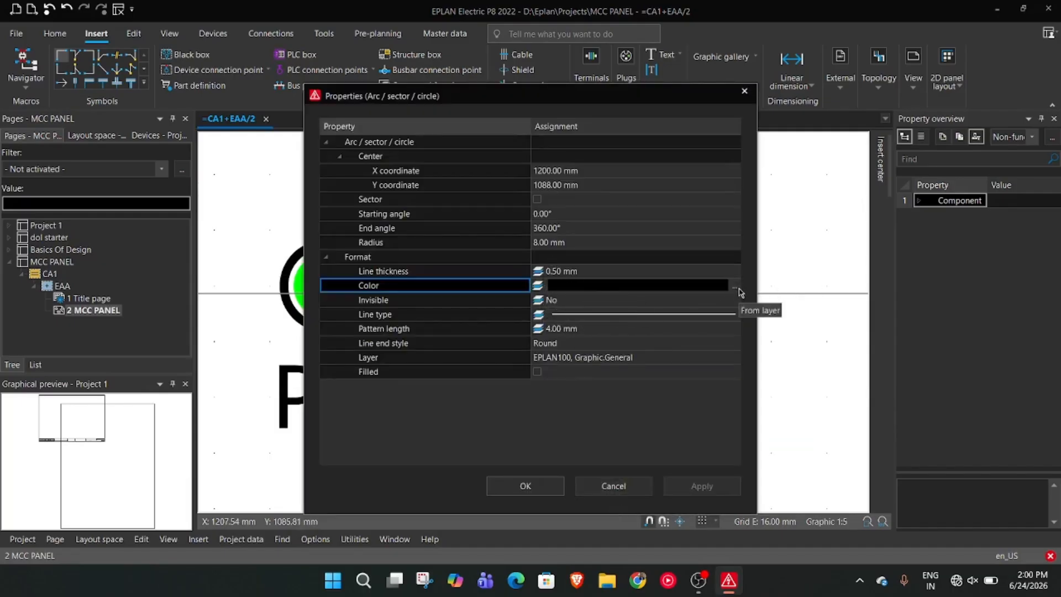
pyautogui.click(735, 286)
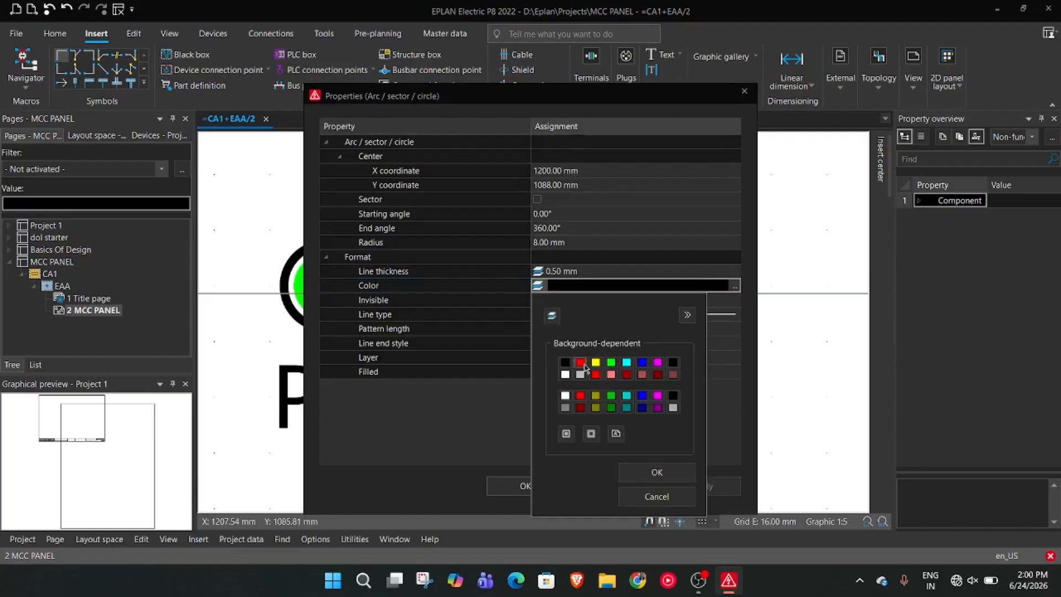
pyautogui.click(679, 476)
pyautogui.click(524, 487)
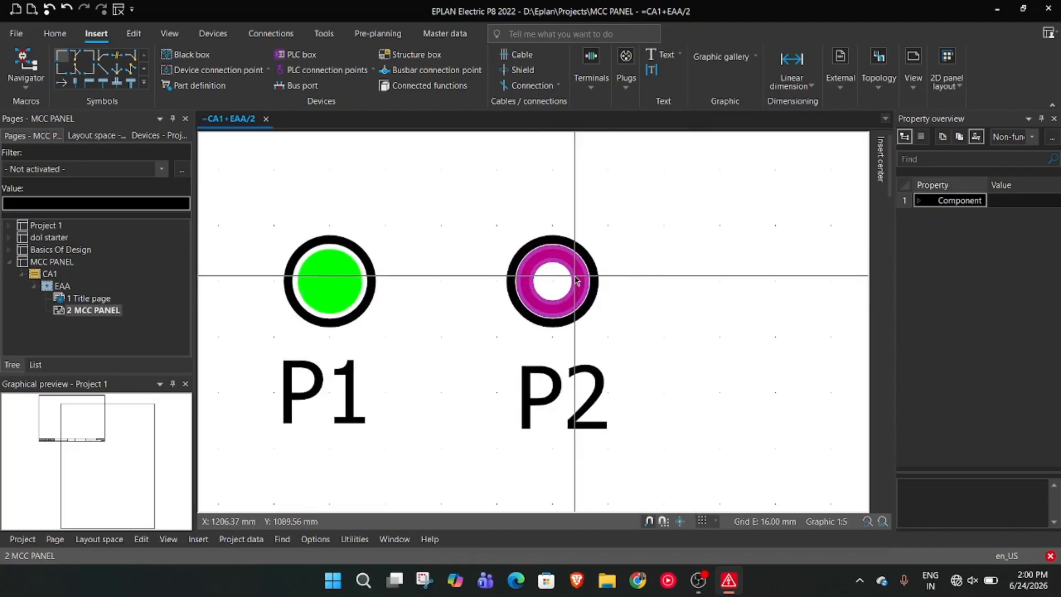
# Turn on the Filled property for the inner red circle above P2
pyautogui.rightClick(575, 276)
pyautogui.click(616, 490)
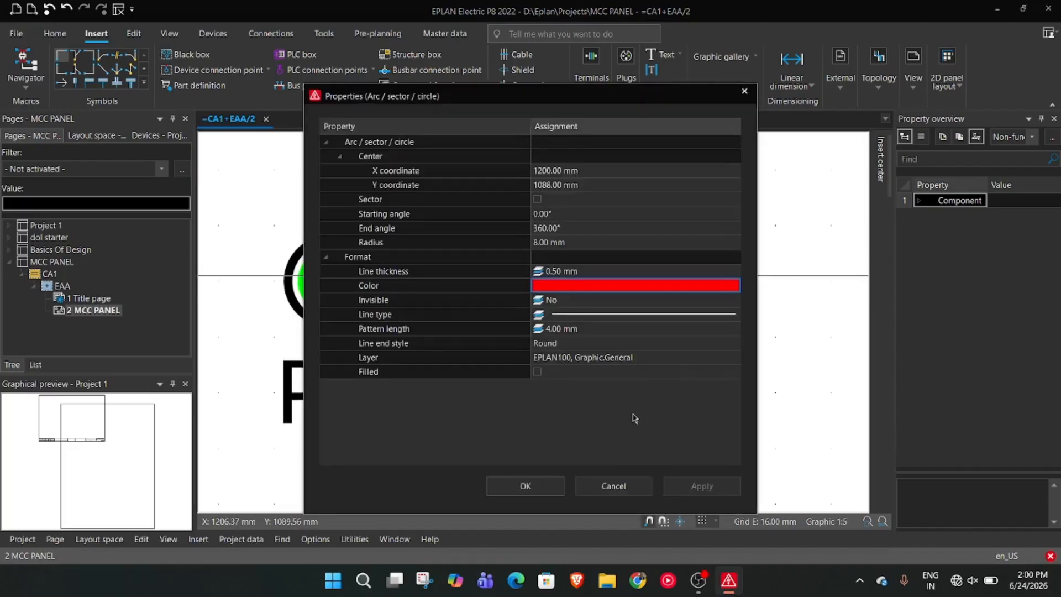
pyautogui.click(537, 371)
pyautogui.click(525, 486)
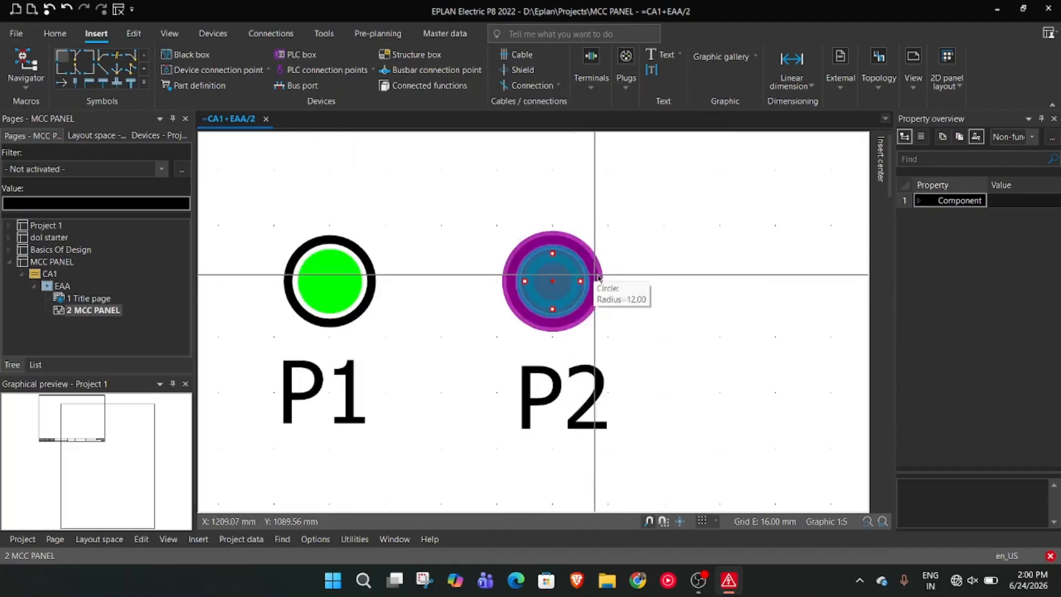
# Draw a 20 mm radius circle below and between P1 and P2, centered at about X 1169 mm, Y 995 mm
pyautogui.scroll(-2, 639, 238)
pyautogui.scroll(-2, 639, 239)
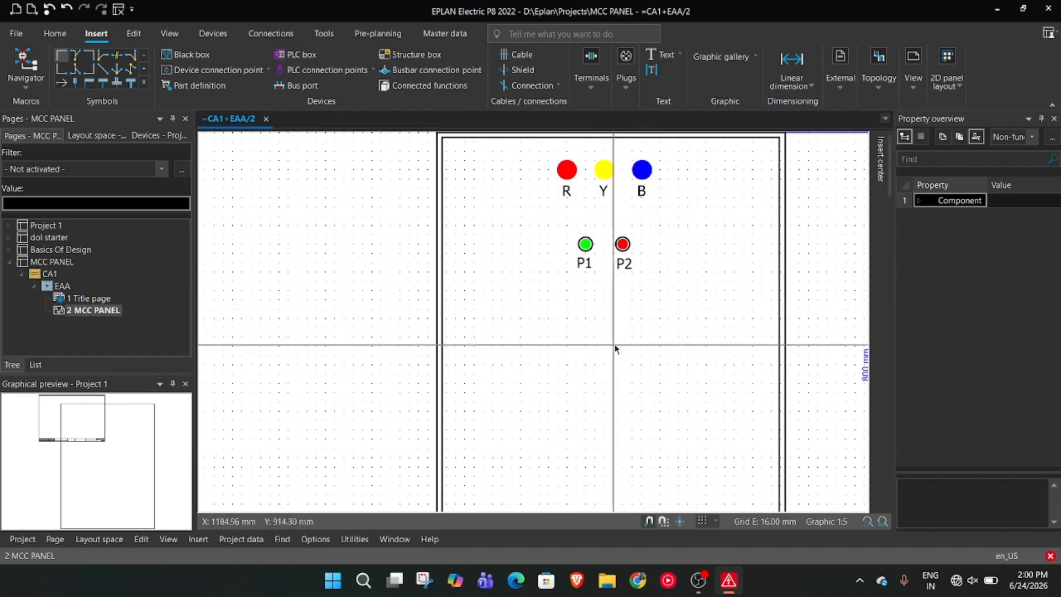
pyautogui.scroll(5, 615, 349)
pyautogui.scroll(1, 641, 381)
pyautogui.scroll(-2, 552, 395)
pyautogui.scroll(-4, 563, 389)
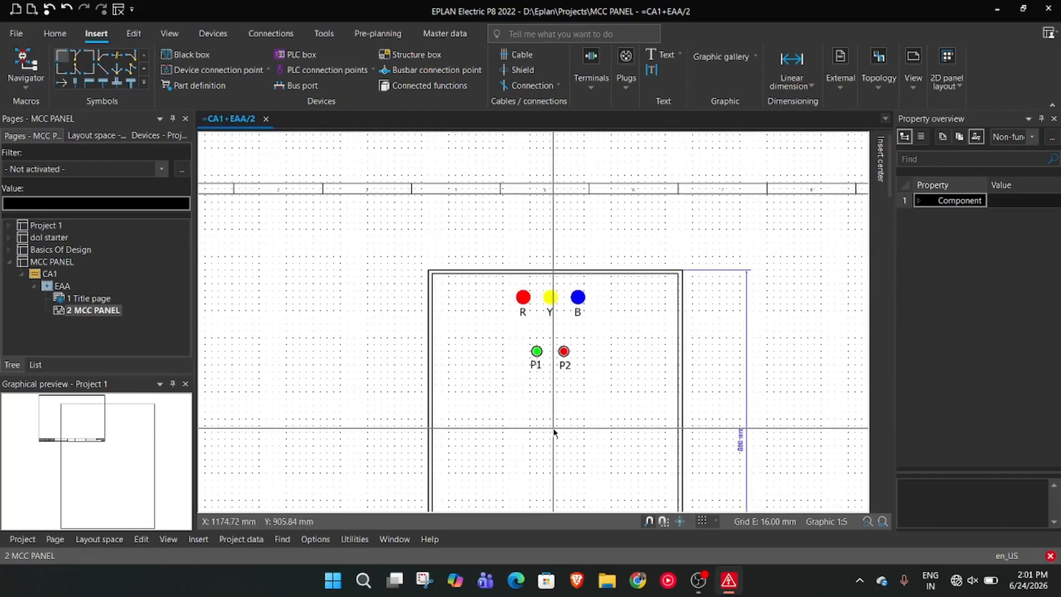
pyautogui.scroll(3, 554, 431)
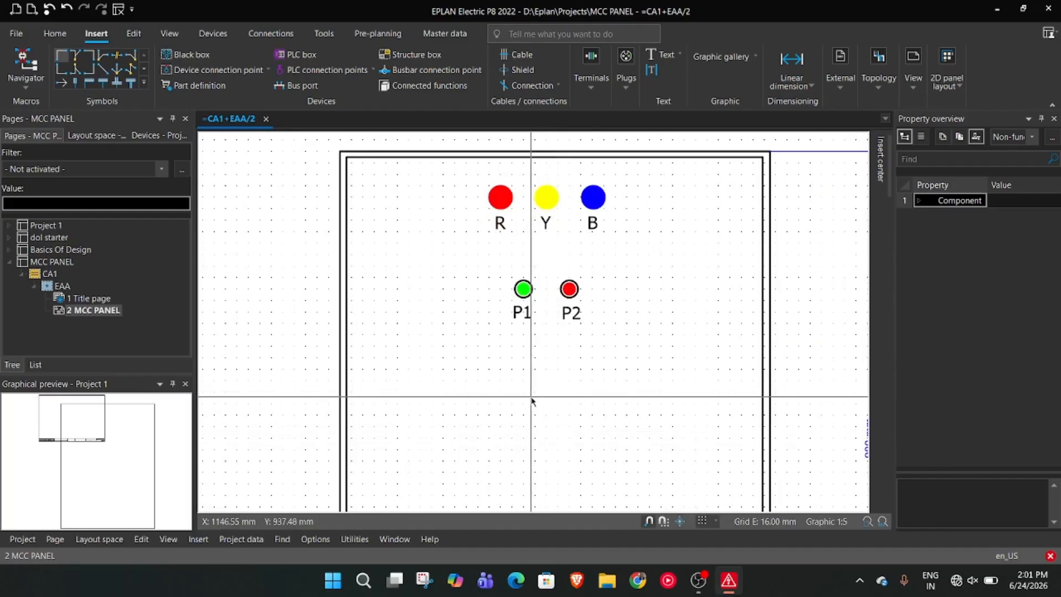
pyautogui.rightClick(532, 400)
pyautogui.moveTo(603, 279)
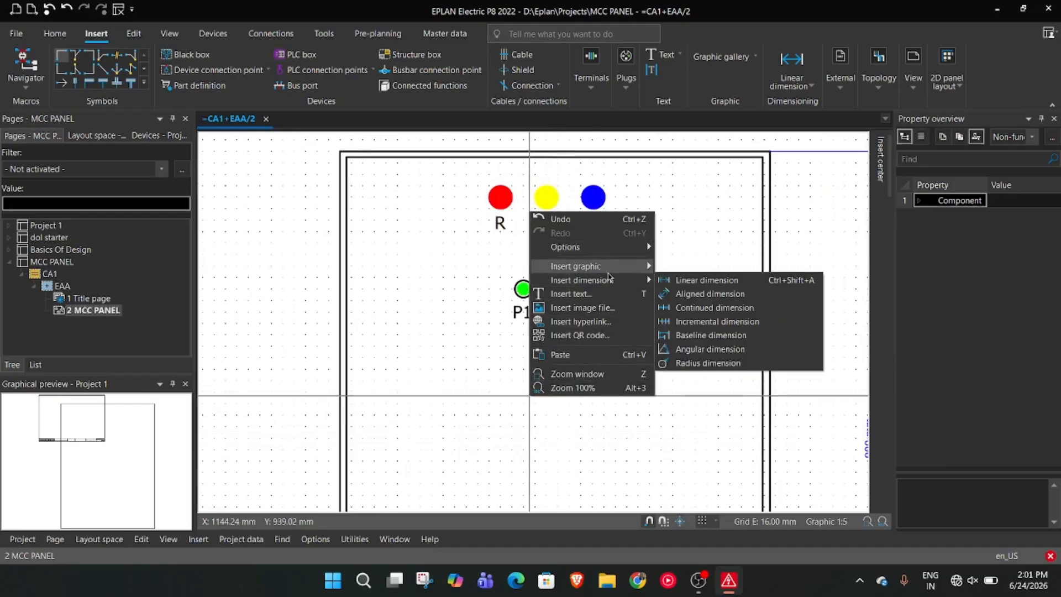
pyautogui.click(691, 326)
pyautogui.scroll(2, 639, 345)
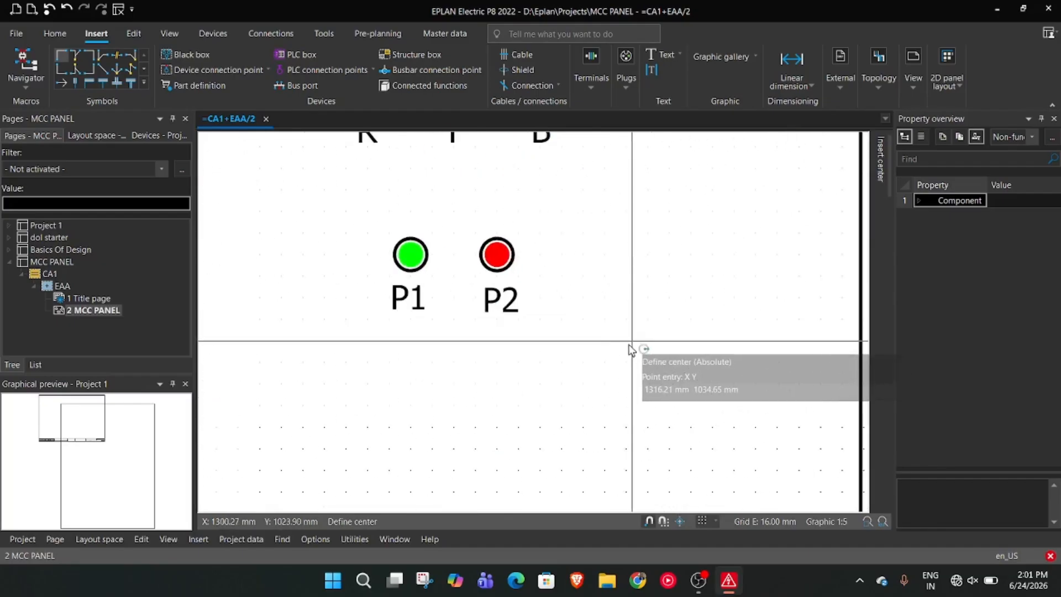
pyautogui.click(455, 380)
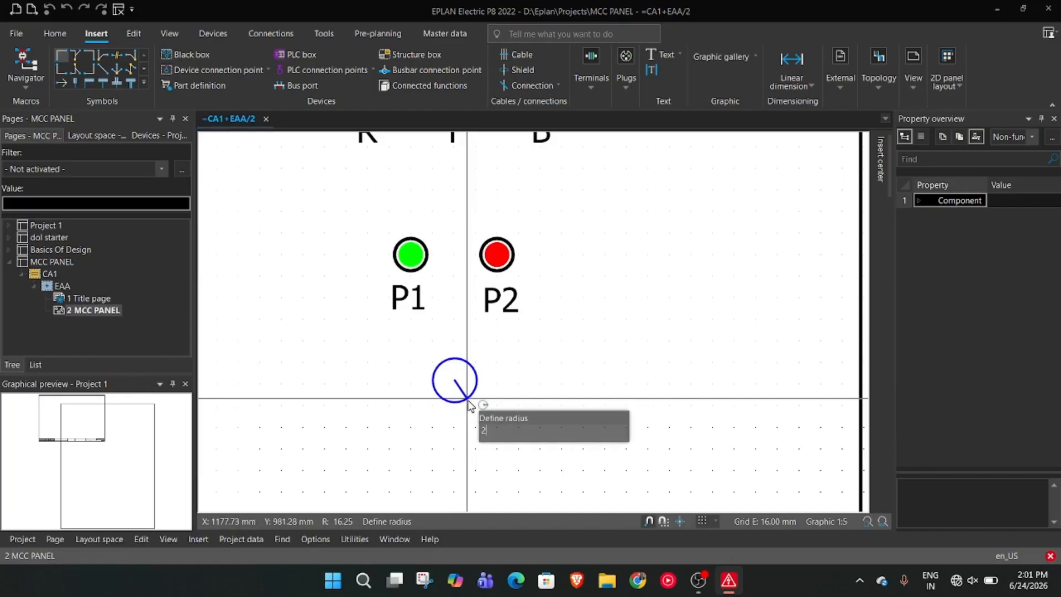
pyautogui.click(474, 401)
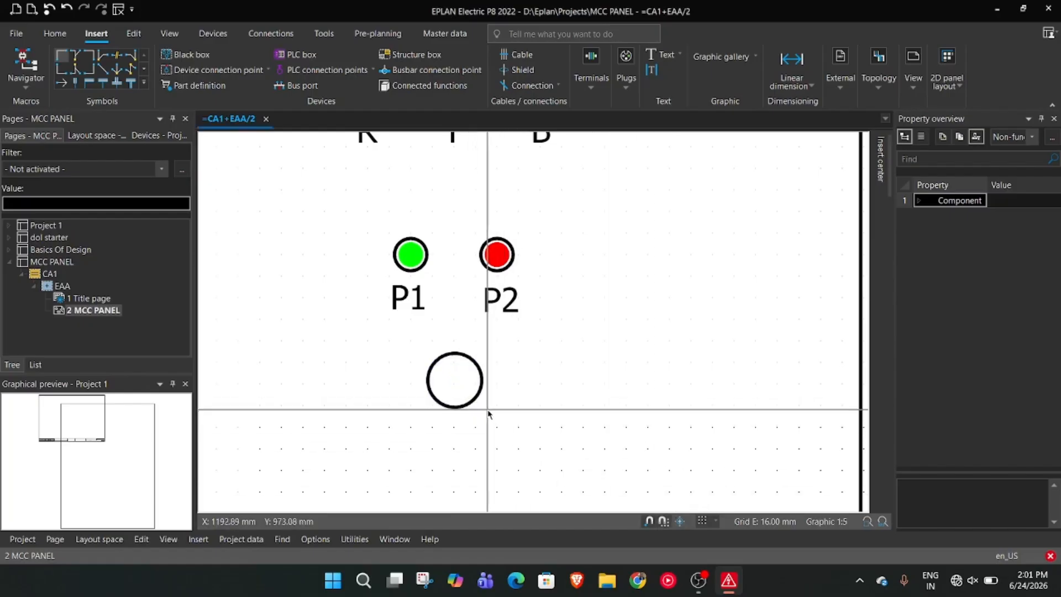
# Make the 20 mm radius circle below P1 and P2 bright red and filled
pyautogui.rightClick(483, 381)
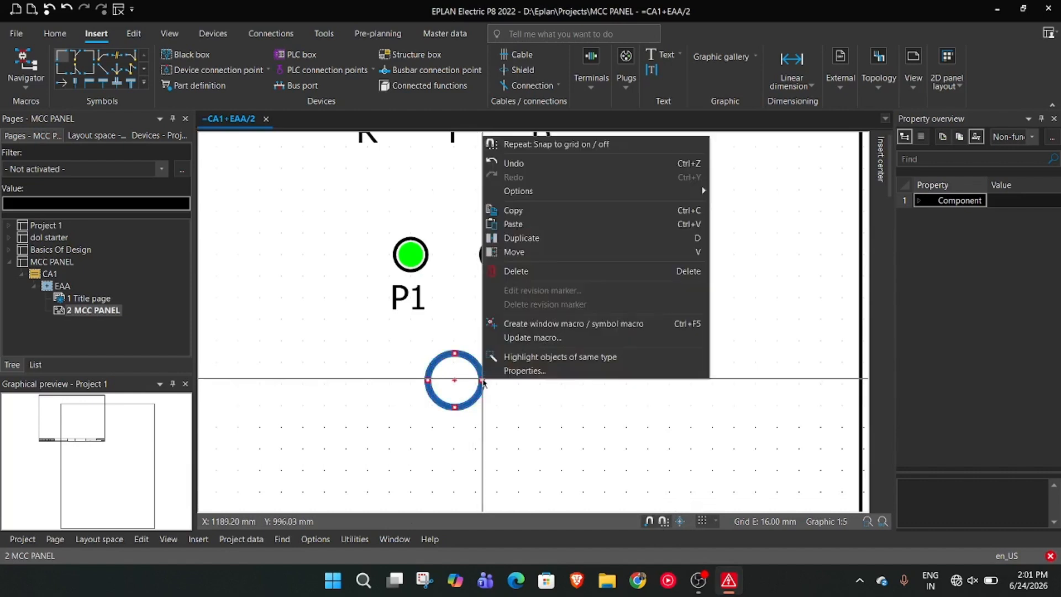
pyautogui.click(533, 370)
pyautogui.click(559, 258)
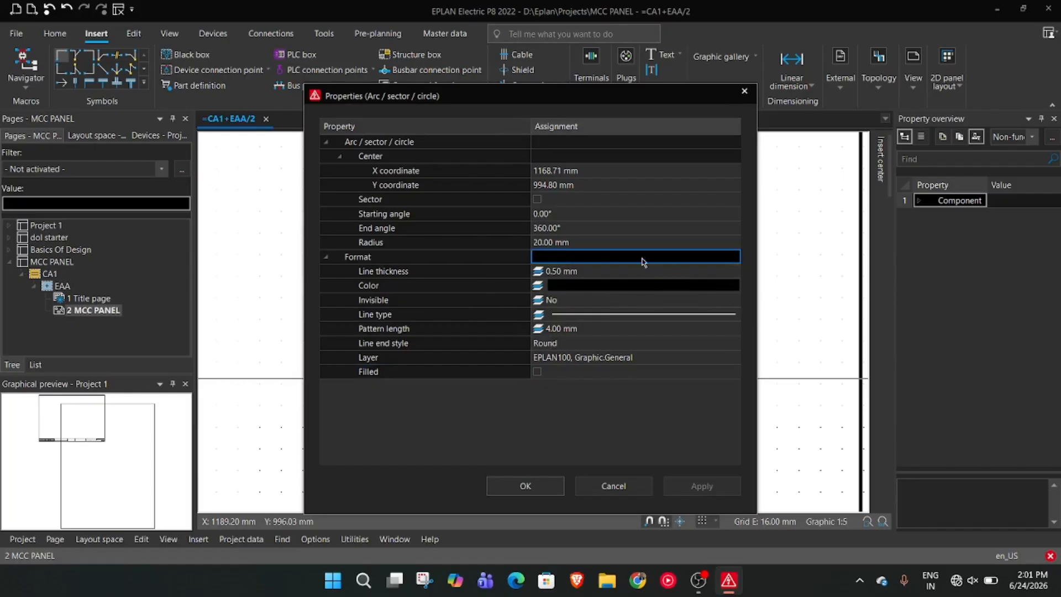
pyautogui.click(734, 284)
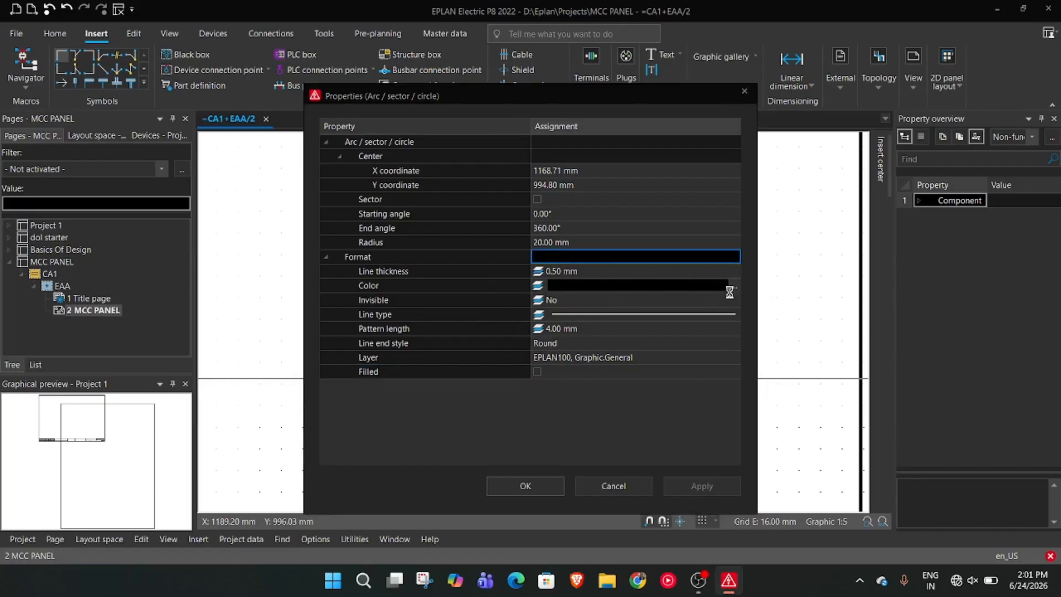
pyautogui.click(580, 363)
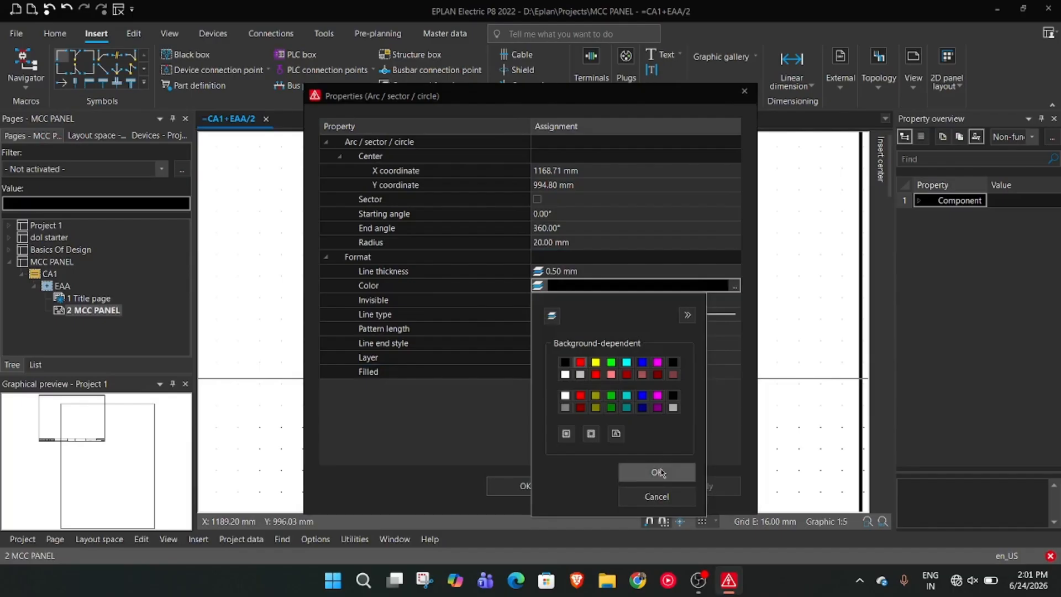
pyautogui.click(658, 470)
pyautogui.click(537, 372)
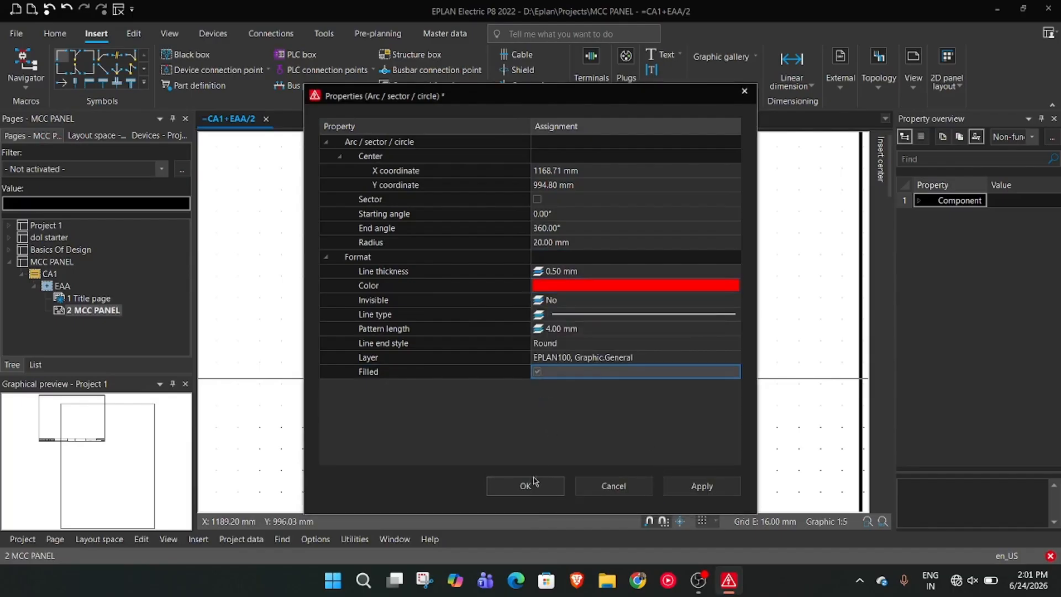
pyautogui.click(525, 486)
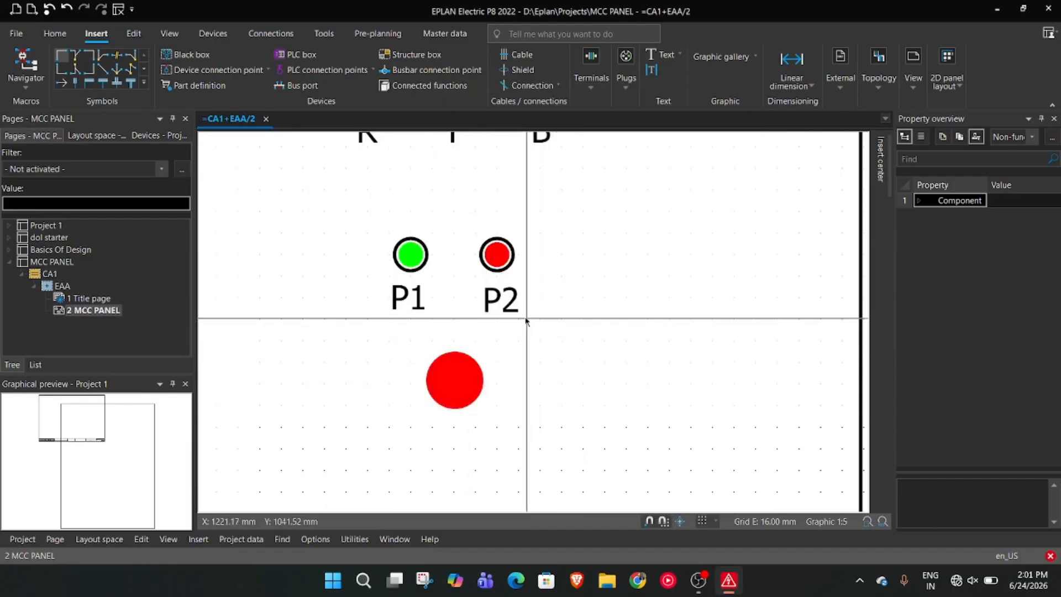
# Copy the P2 label below the large red circle and change the copy's text to EMG
pyautogui.click(508, 302)
pyautogui.hotkey('ctrl', 'c')
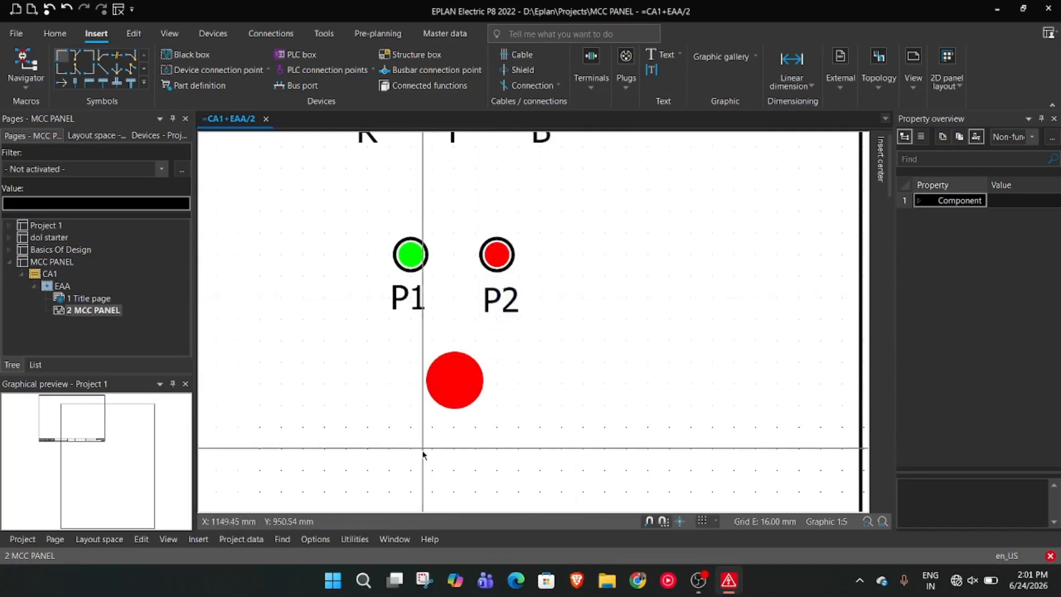
pyautogui.hotkey('ctrl', 'v')
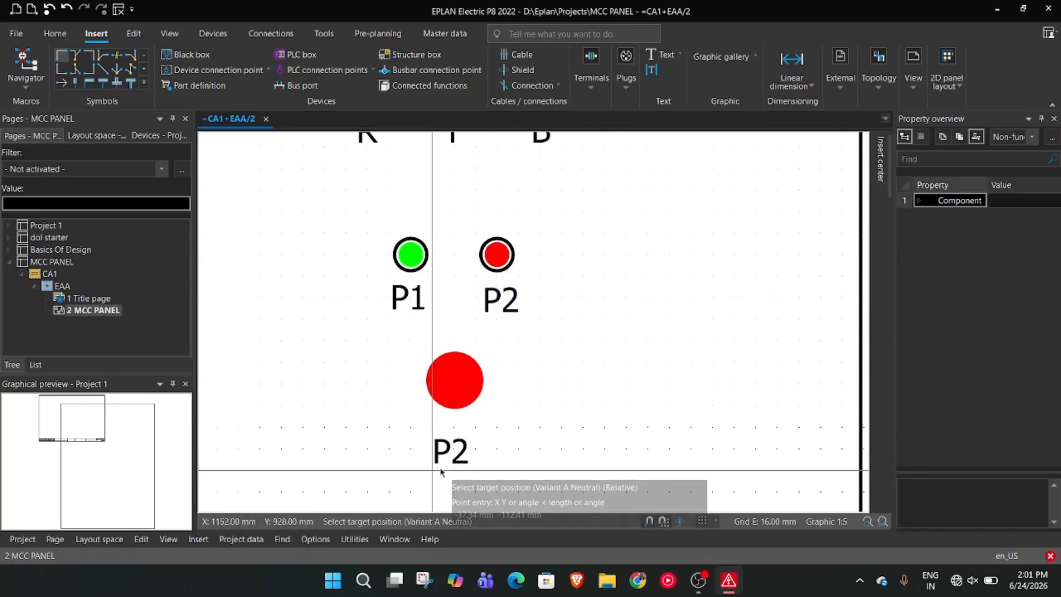
pyautogui.click(442, 470)
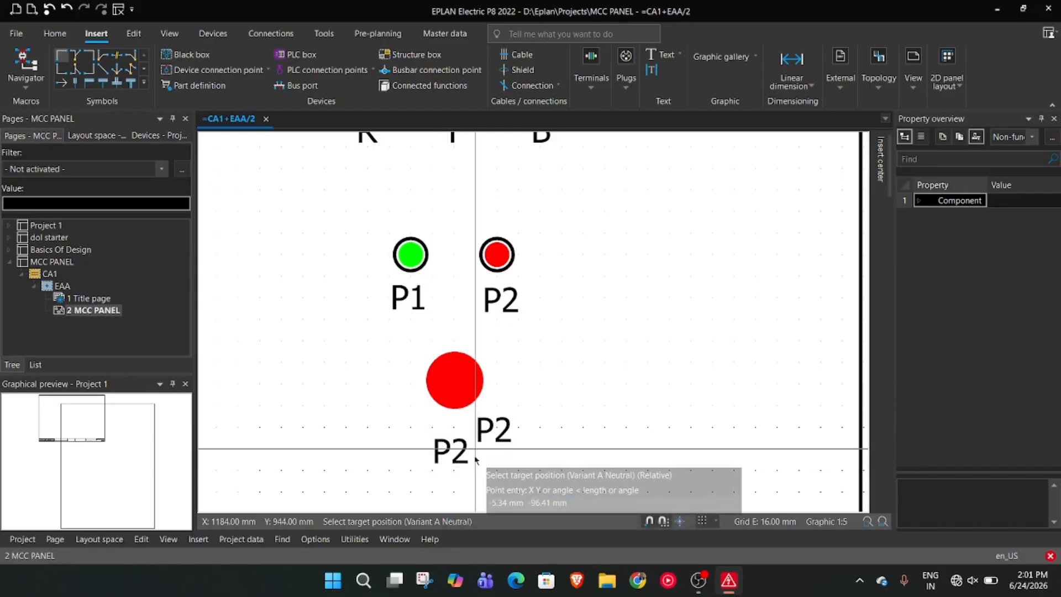
pyautogui.press('Escape')
pyautogui.doubleClick(465, 451)
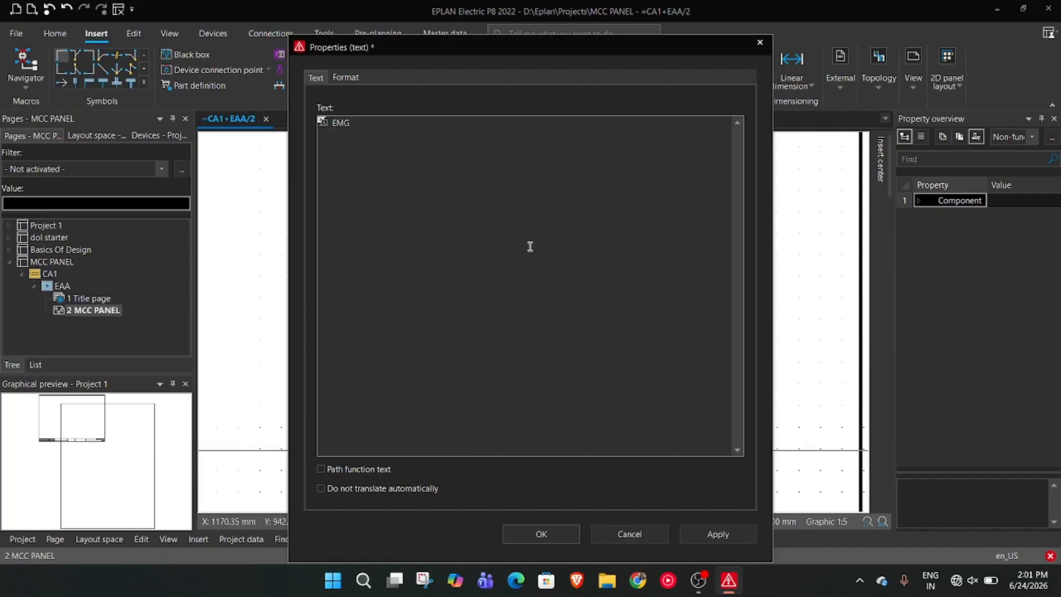
pyautogui.click(719, 533)
pyautogui.click(530, 535)
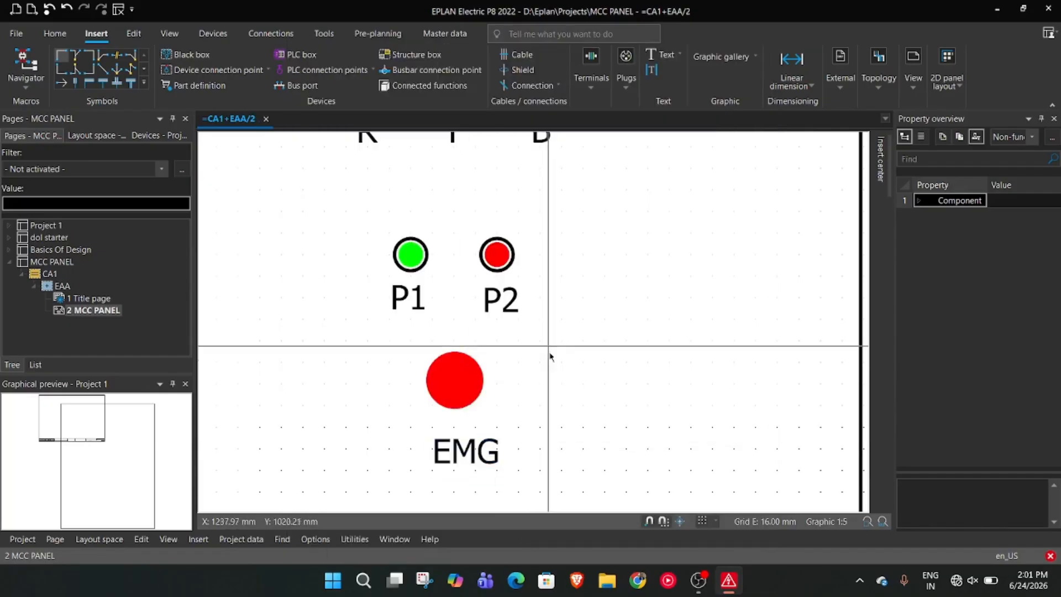
# Toggle snap to grid and center the EMG label closely beneath the large red circle
pyautogui.moveTo(467, 448)
pyautogui.mouseDown()
pyautogui.moveTo(459, 432)
pyautogui.moveTo(473, 445)
pyautogui.mouseUp()
pyautogui.click(665, 522)
pyautogui.scroll(-1, 663, 459)
pyautogui.scroll(-3, 673, 466)
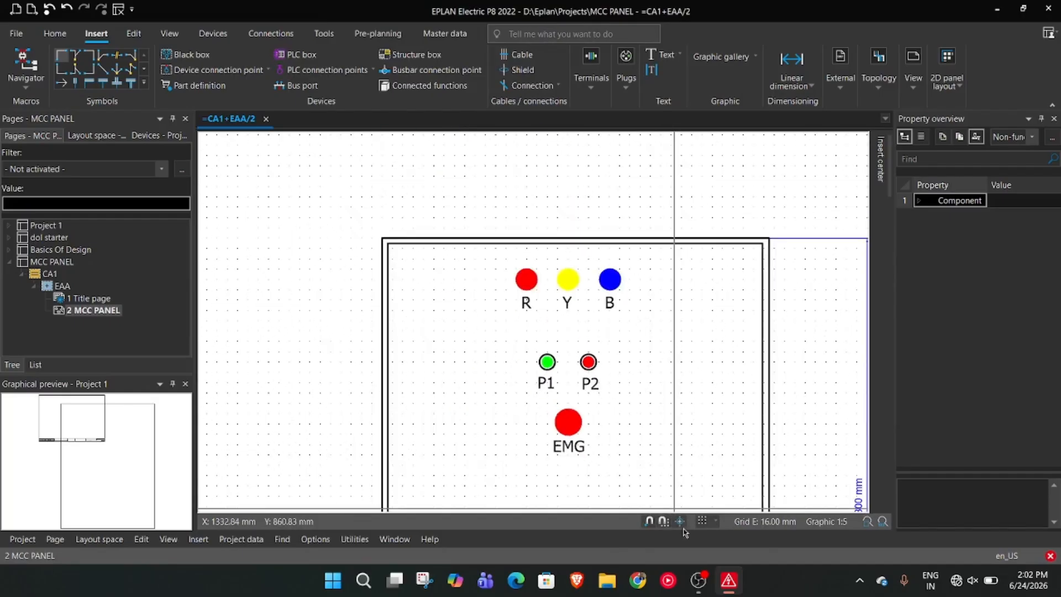
# Draw a rectangle 250 mm wide and 800 mm high beside the front view, starting at X 416 mm, Y 1280 mm and extending downward
pyautogui.scroll(-2, 684, 384)
pyautogui.scroll(-1, 700, 391)
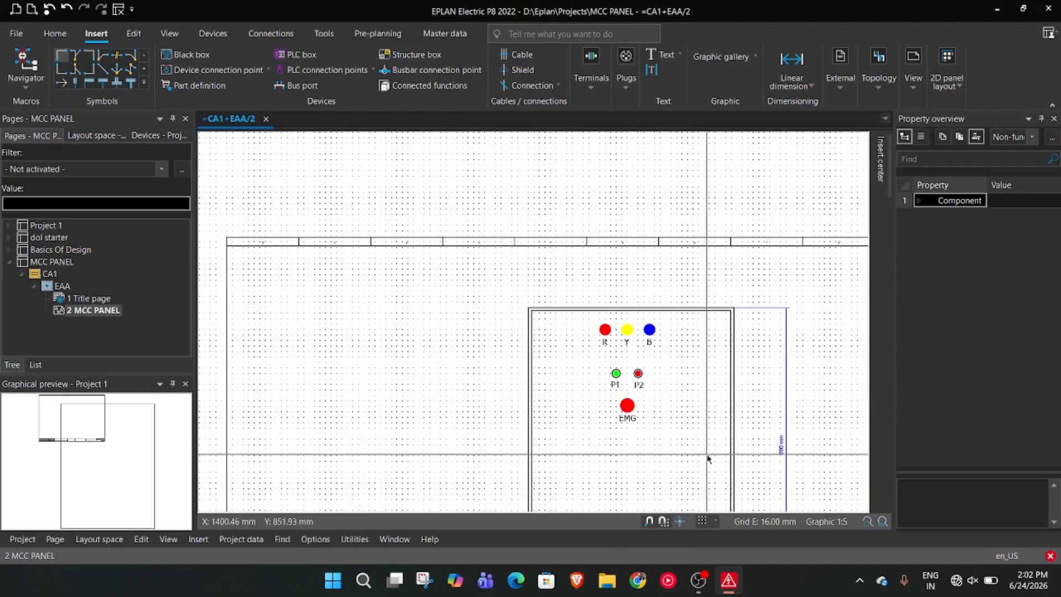
pyautogui.moveTo(709, 457); pyautogui.dragTo(678, 324, button='middle')
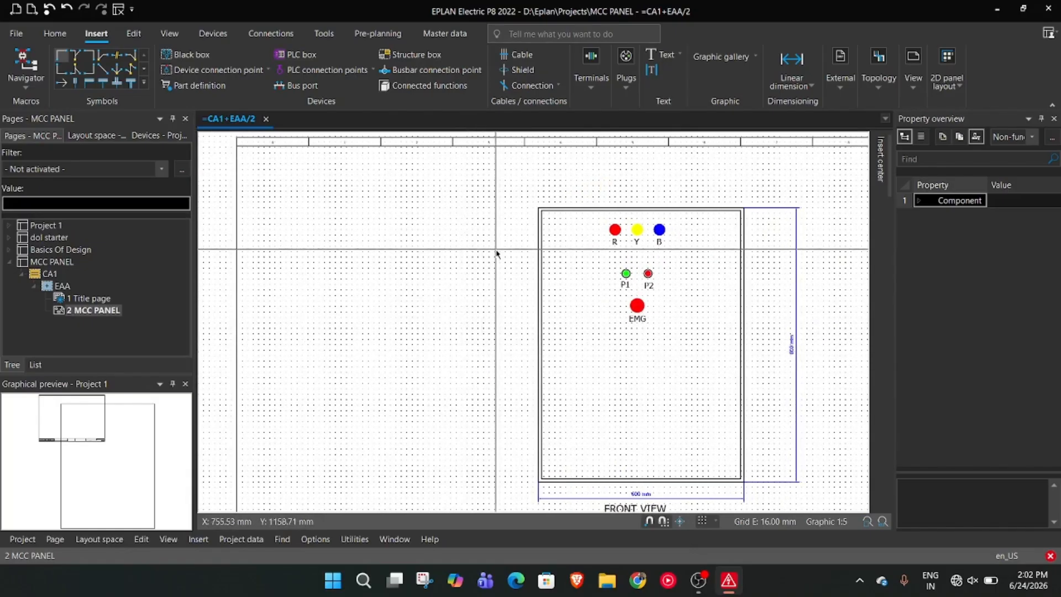
pyautogui.moveTo(453, 295); pyautogui.dragTo(382, 246)
pyautogui.scroll(1, 455, 336)
pyautogui.moveTo(454, 336); pyautogui.dragTo(377, 302, button='middle')
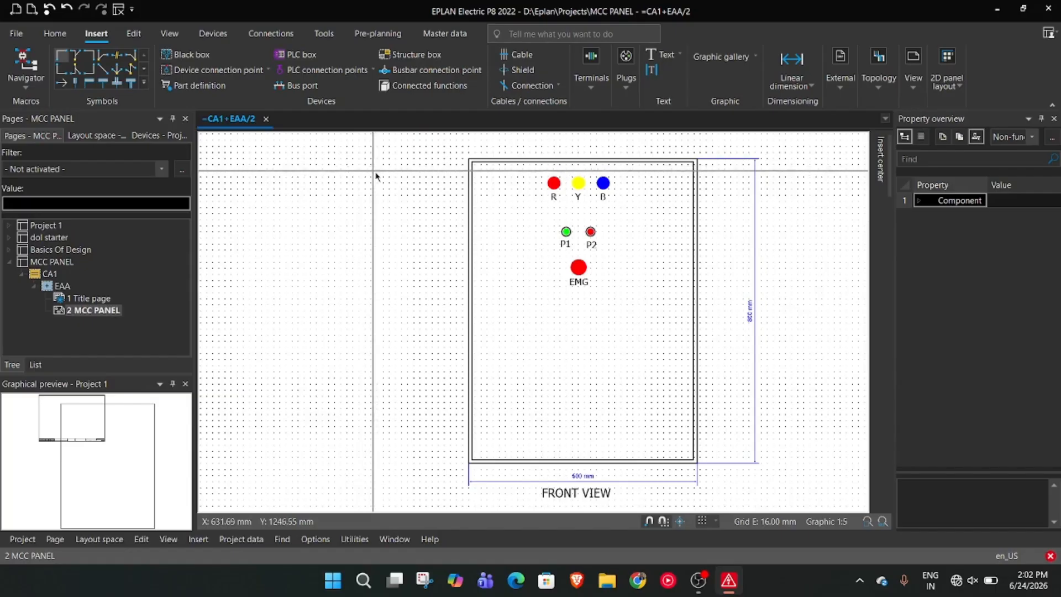
pyautogui.scroll(-1, 360, 190)
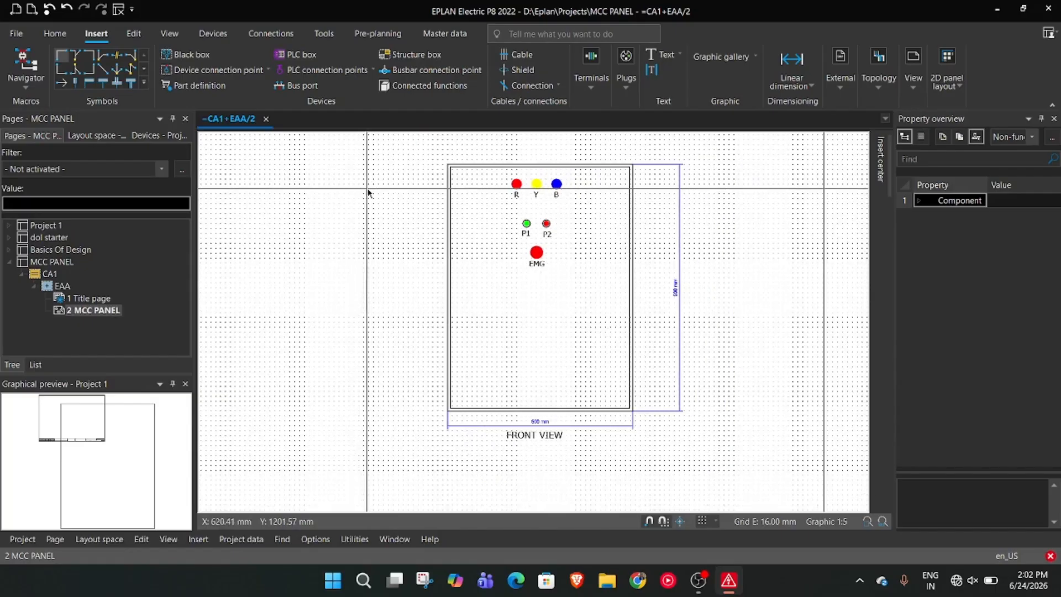
pyautogui.moveTo(360, 195)
pyautogui.mouseDown(button='middle')
pyautogui.moveTo(414, 248)
pyautogui.moveTo(423, 245)
pyautogui.mouseUp(button='middle')
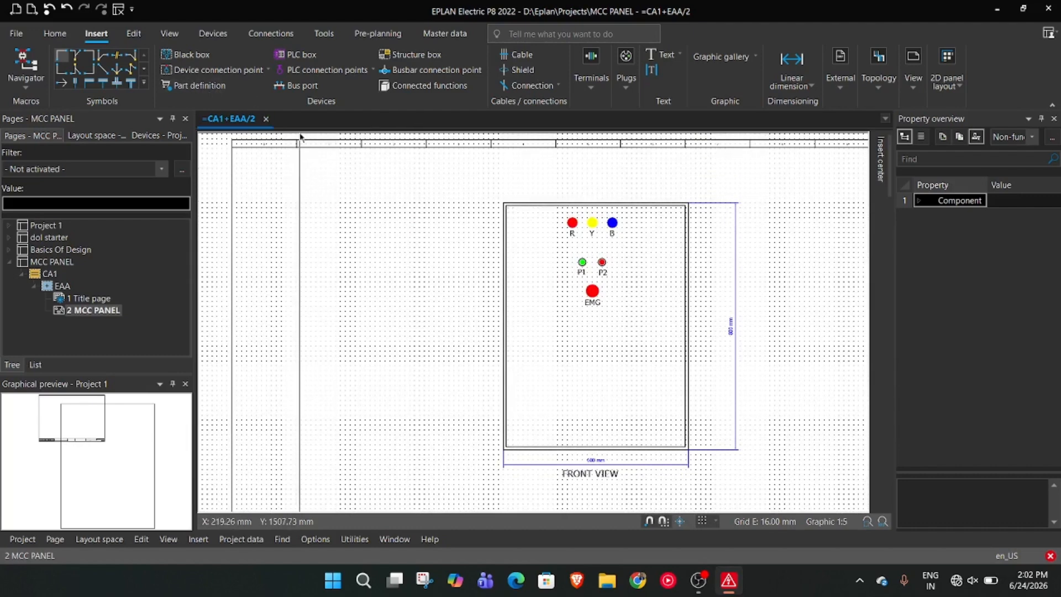
pyautogui.rightClick(342, 203)
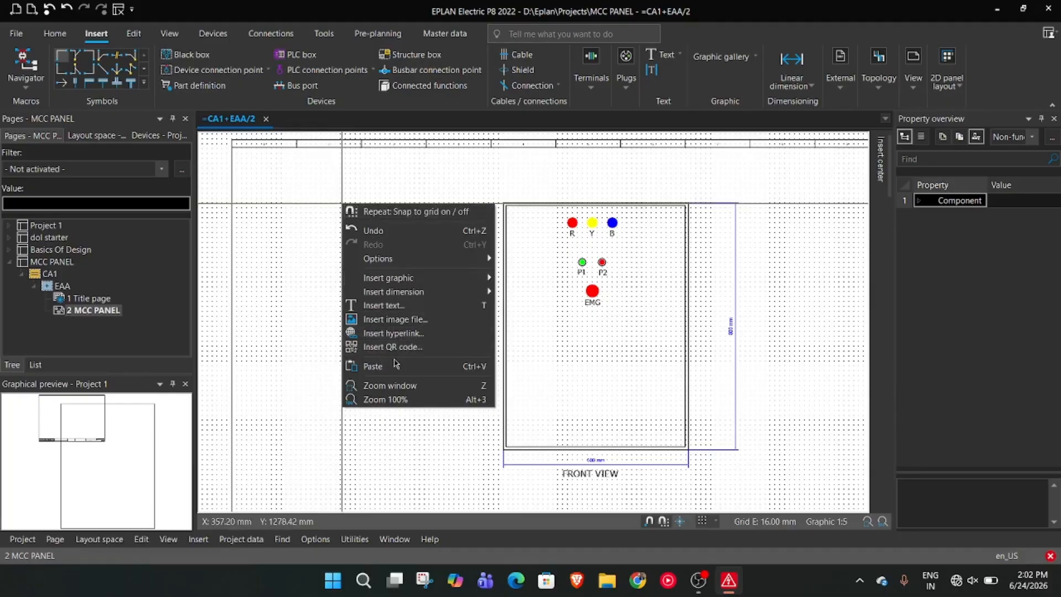
pyautogui.moveTo(464, 293)
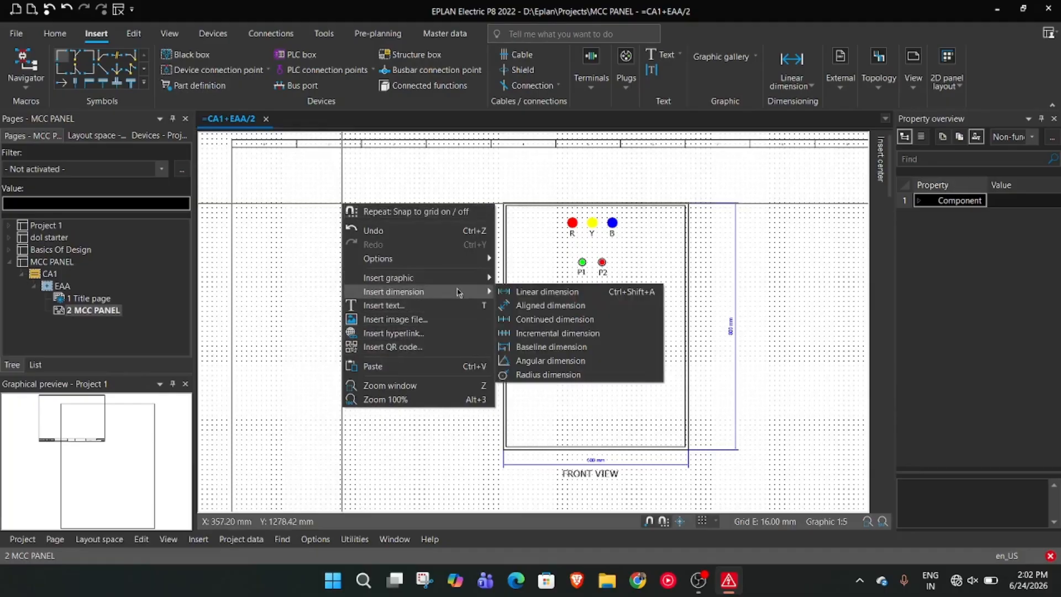
pyautogui.click(558, 319)
pyautogui.scroll(2, 372, 203)
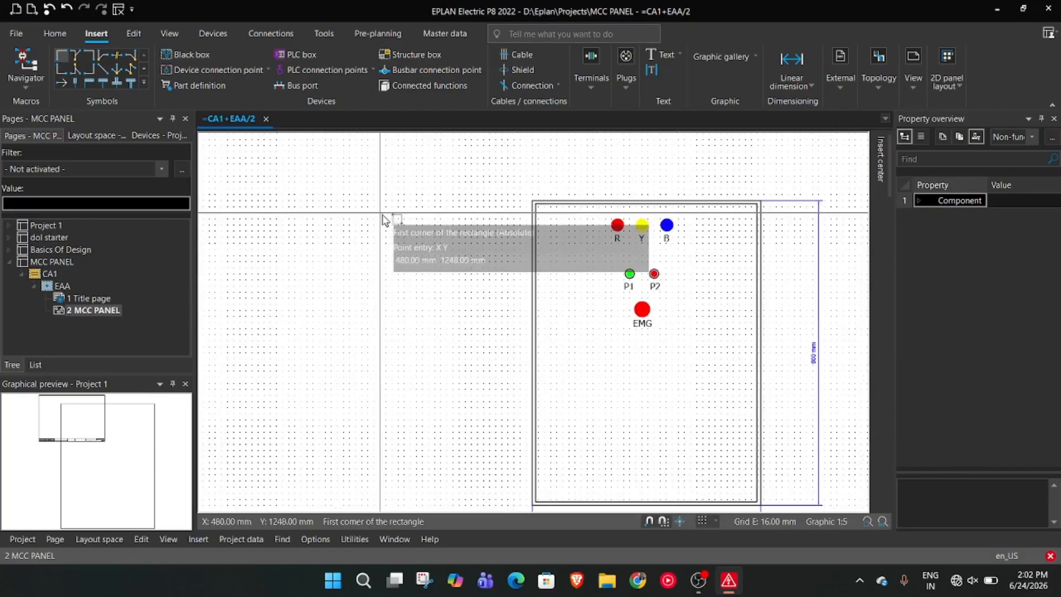
pyautogui.click(354, 200)
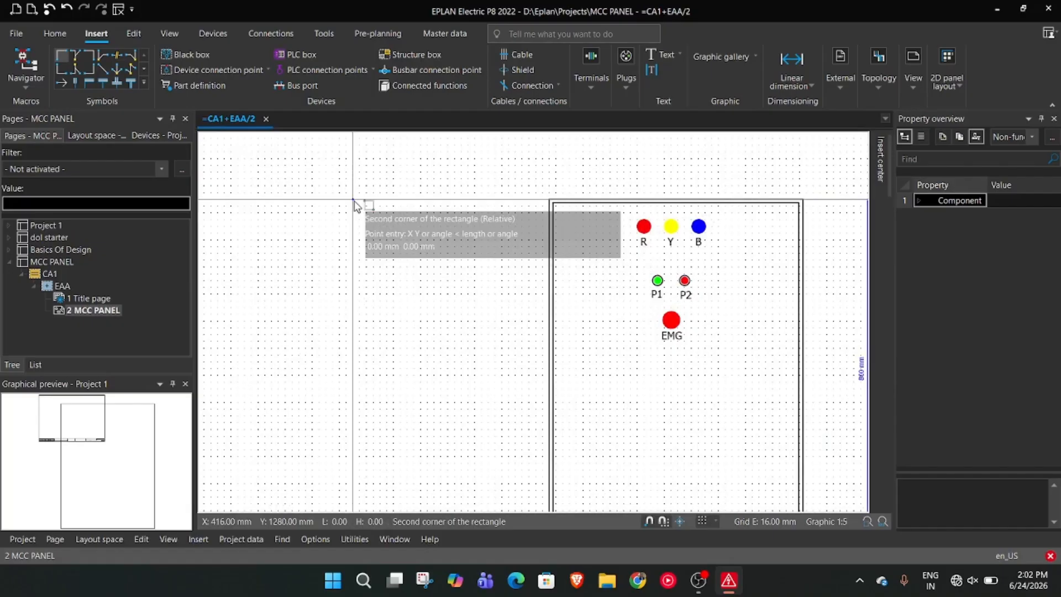
pyautogui.write('250 -8')
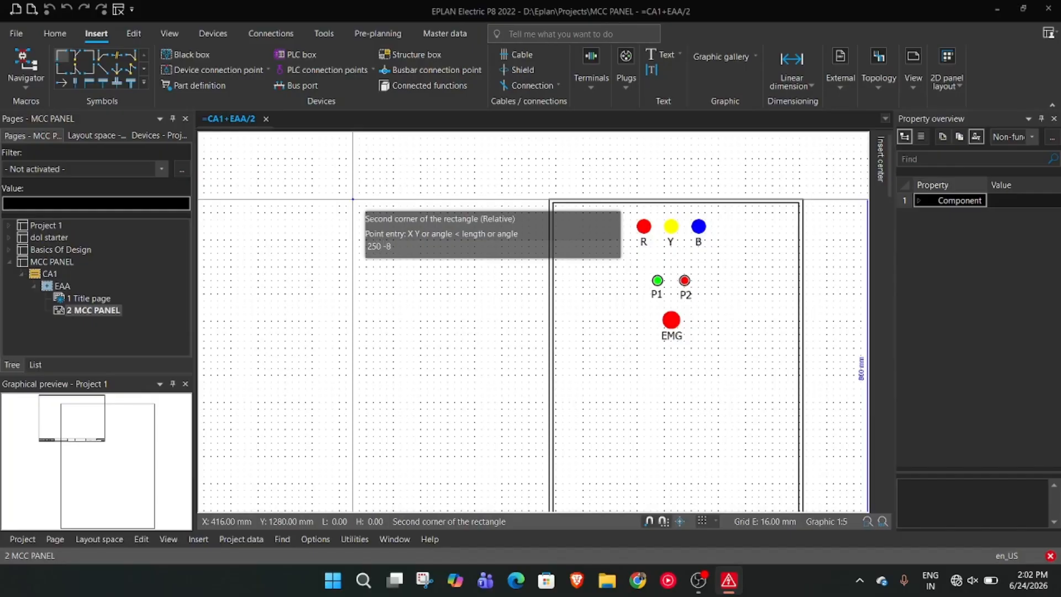
pyautogui.write('00')
pyautogui.press('Return')
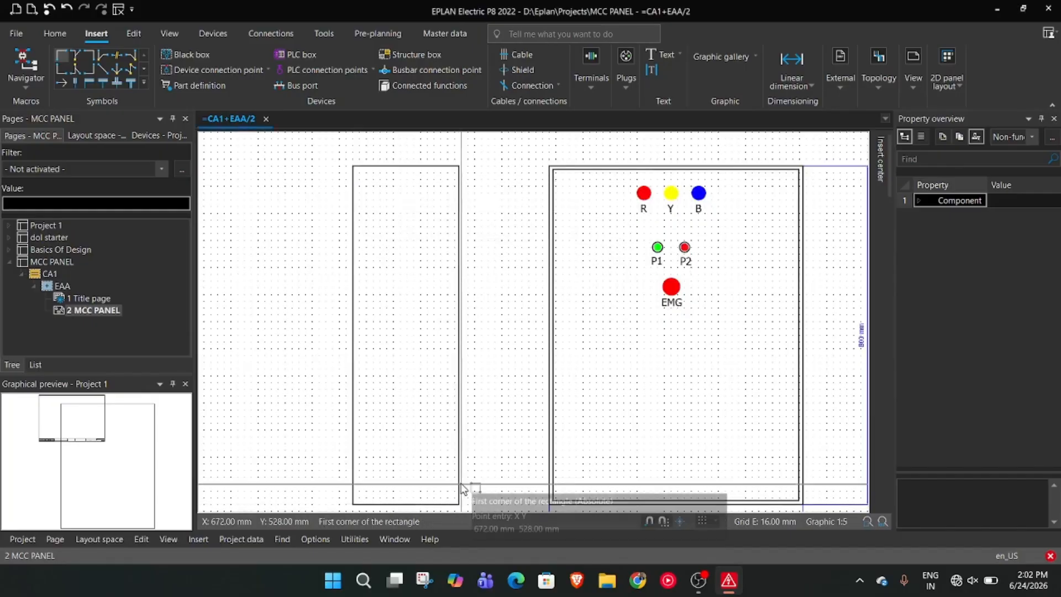
pyautogui.press('Escape')
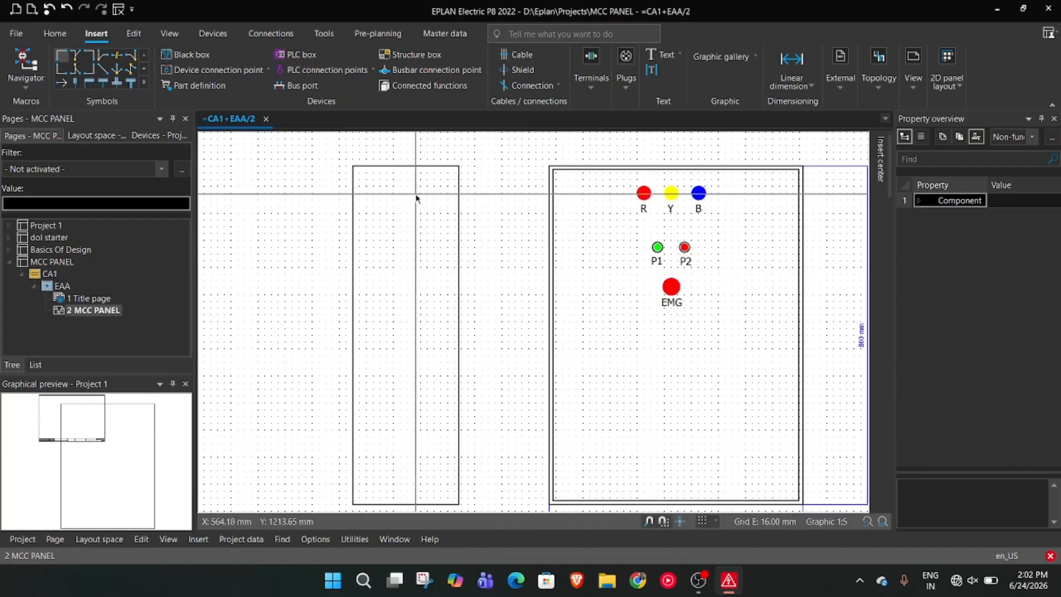
# Move the 250 by 800 mm rectangle horizontally closer to the front view, keeping its top level with the panel
pyautogui.click(425, 170)
pyautogui.moveTo(426, 170); pyautogui.dragTo(468, 173)
pyautogui.scroll(3, 502, 266)
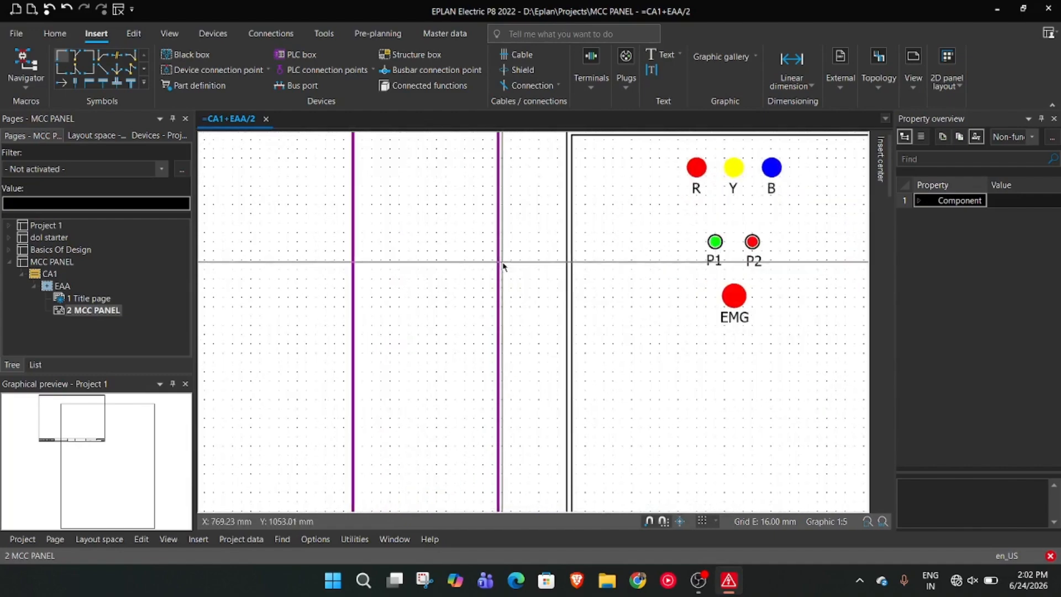
pyautogui.scroll(-5, 503, 267)
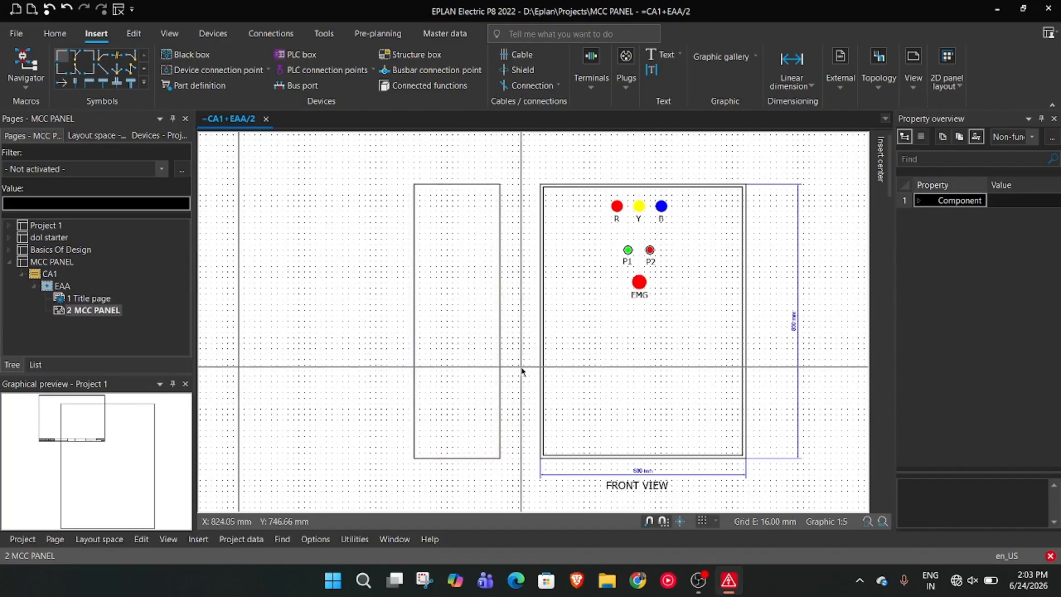
# Draw a 20 by 20 mm square inside the lower part of the 250 mm wide rectangle, starting at X 576 mm, Y 656 mm
pyautogui.scroll(2, 522, 401)
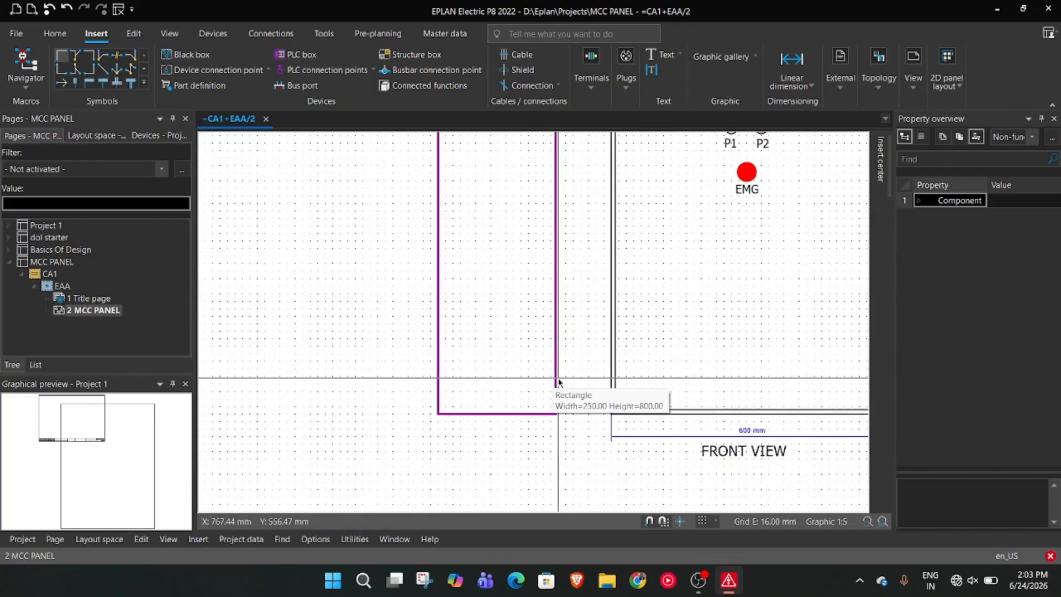
pyautogui.rightClick(312, 269)
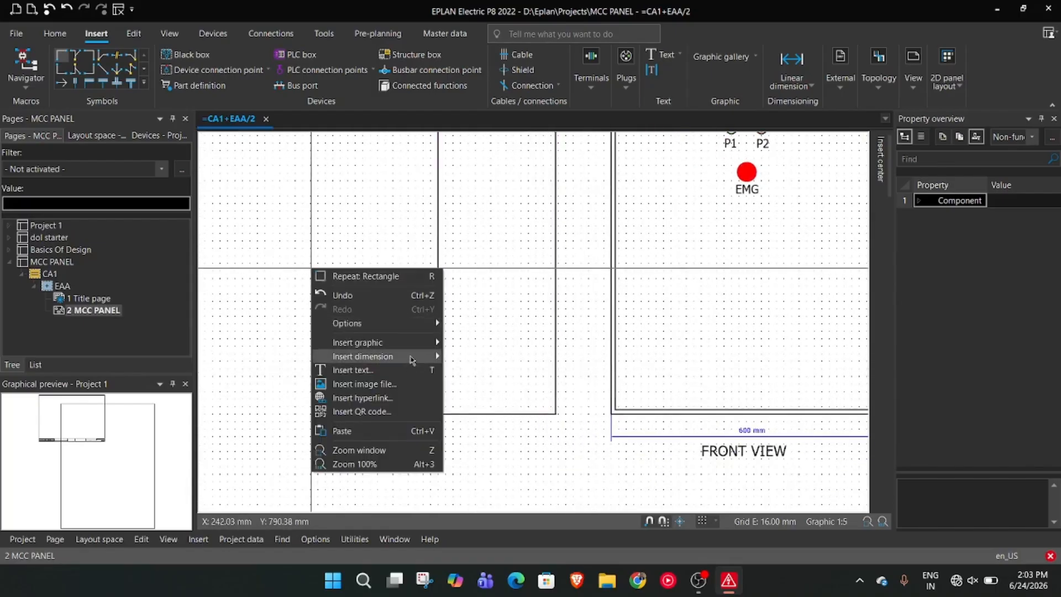
pyautogui.moveTo(415, 358)
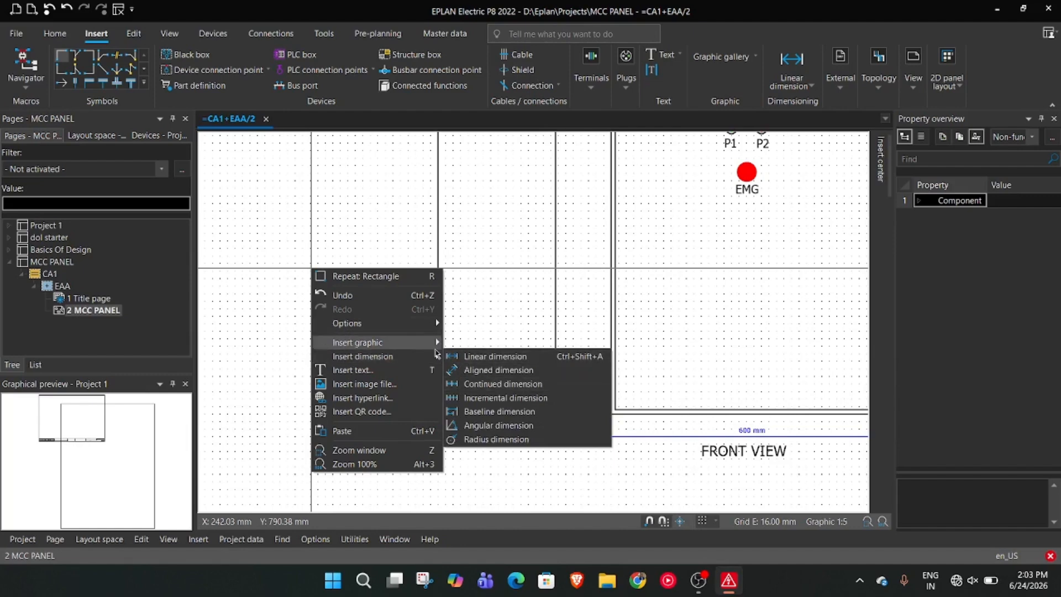
pyautogui.click(481, 383)
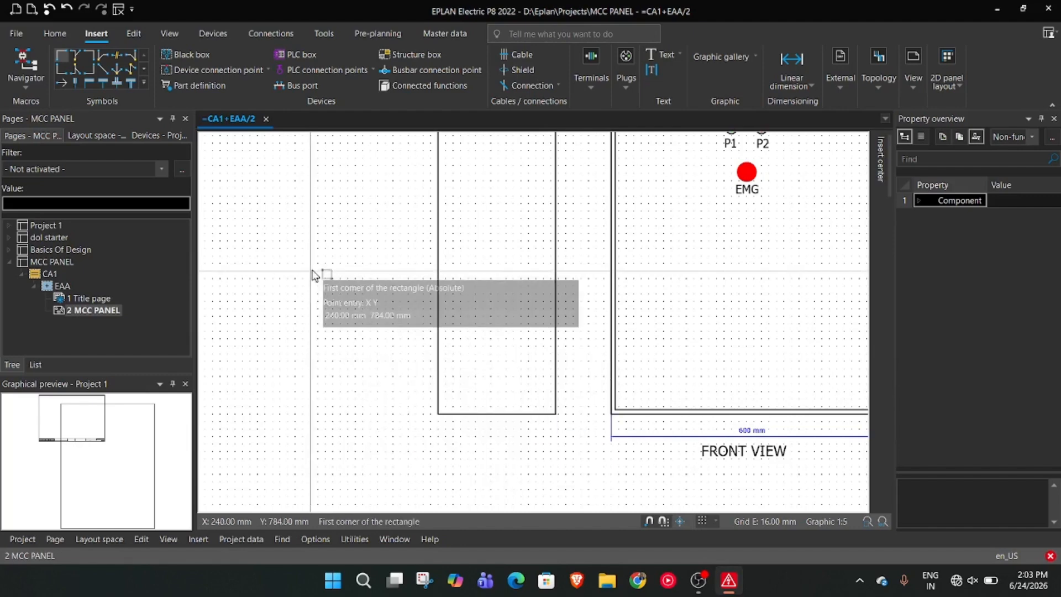
pyautogui.click(469, 332)
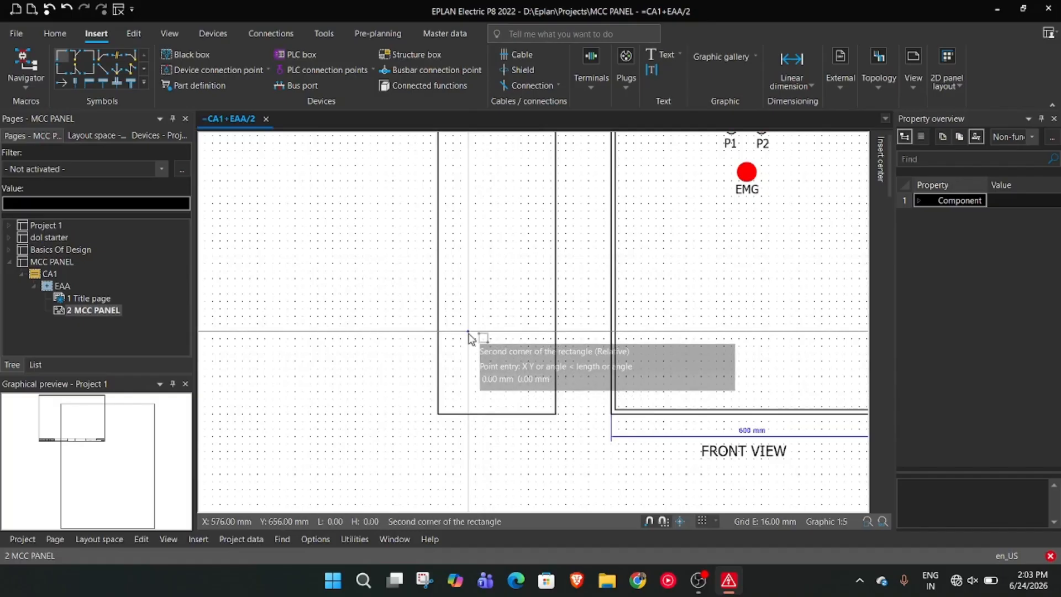
pyautogui.write('20 -20')
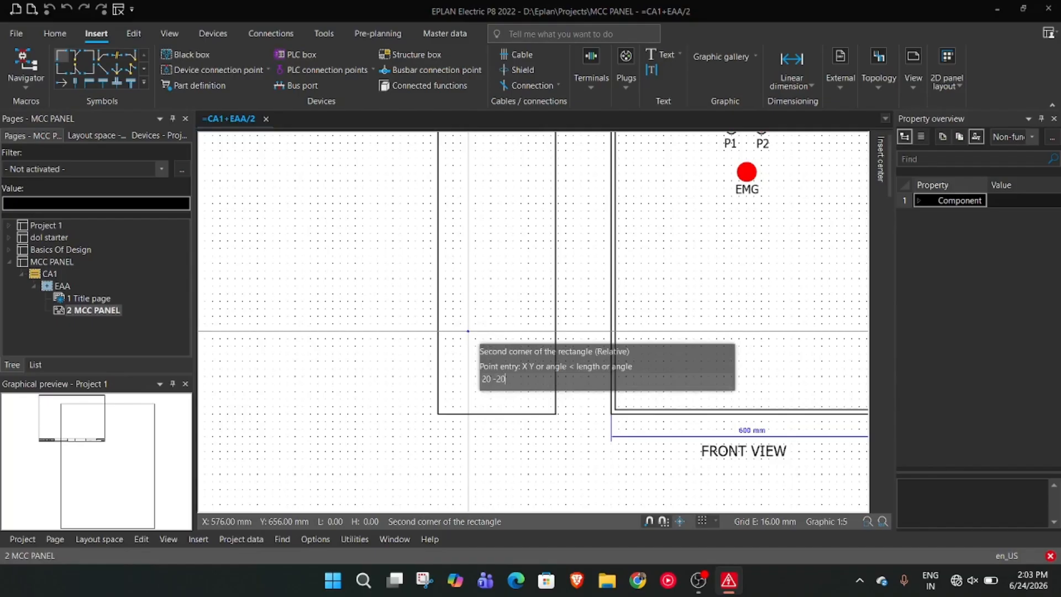
pyautogui.press('Return')
pyautogui.press('Escape')
# Set both the height and width of the small square to 80 mm and apply the change
pyautogui.doubleClick(474, 337)
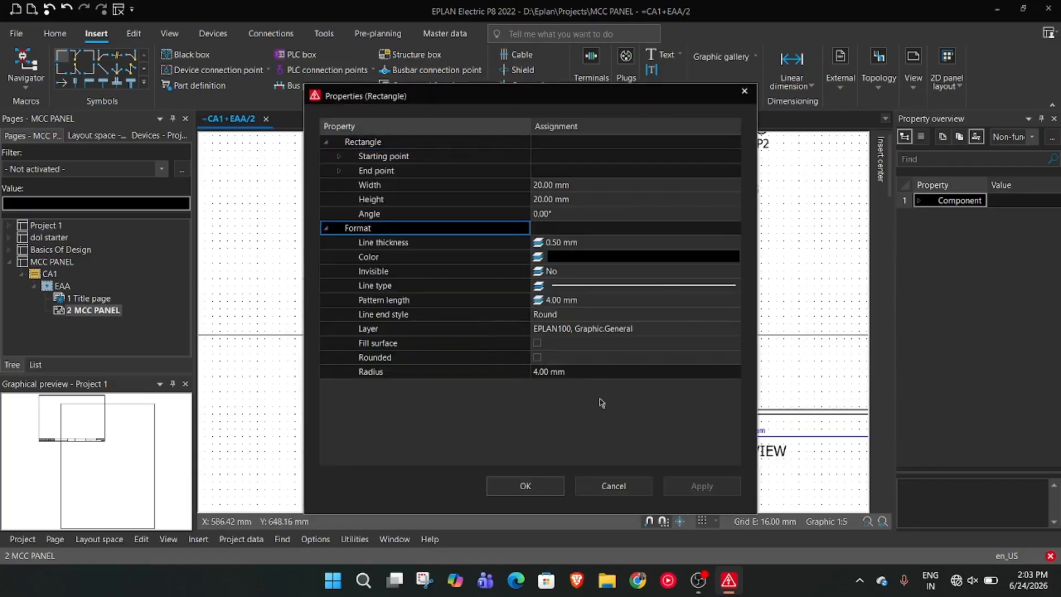
pyautogui.click(541, 200)
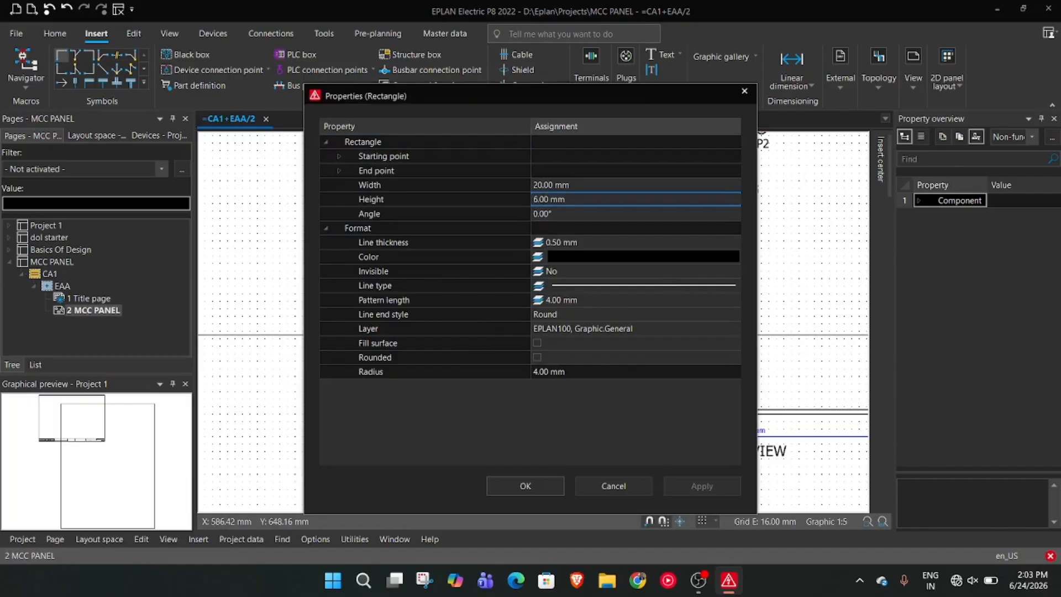
pyautogui.press('Up')
pyautogui.press('Up')
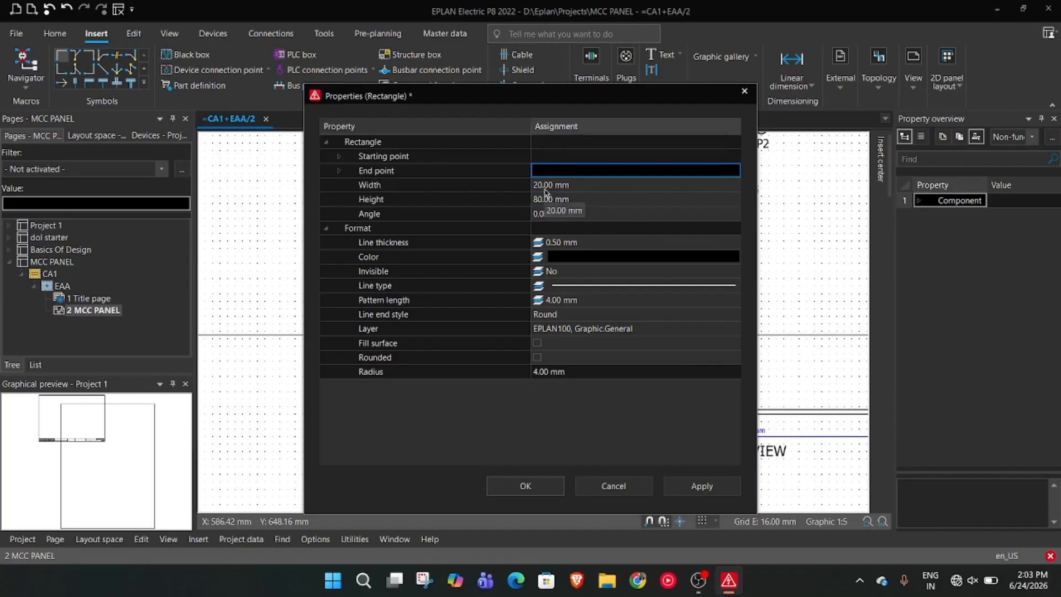
pyautogui.click(544, 190)
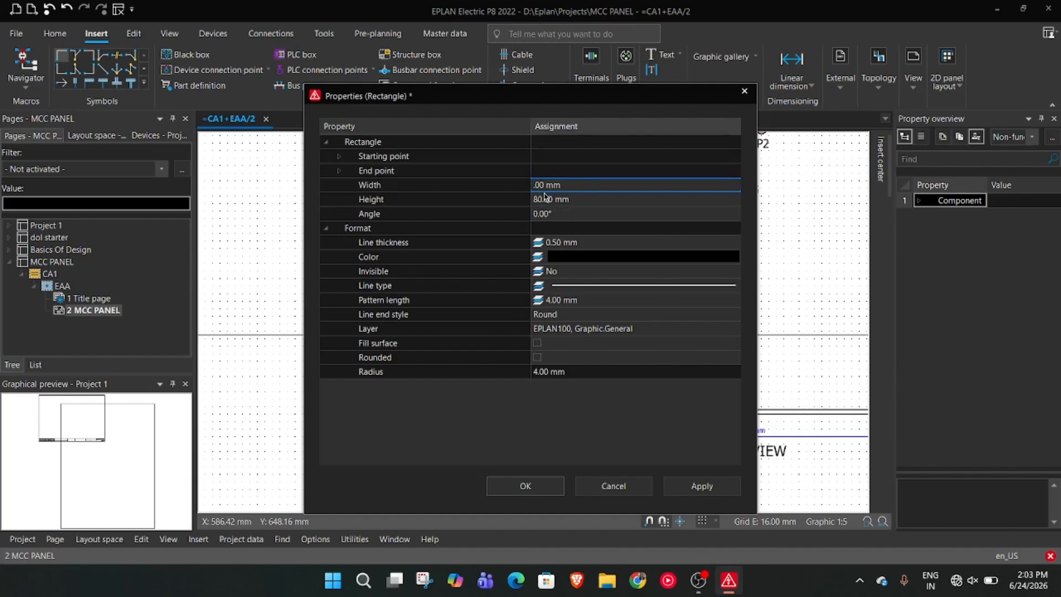
pyautogui.press('Down')
pyautogui.press('Left')
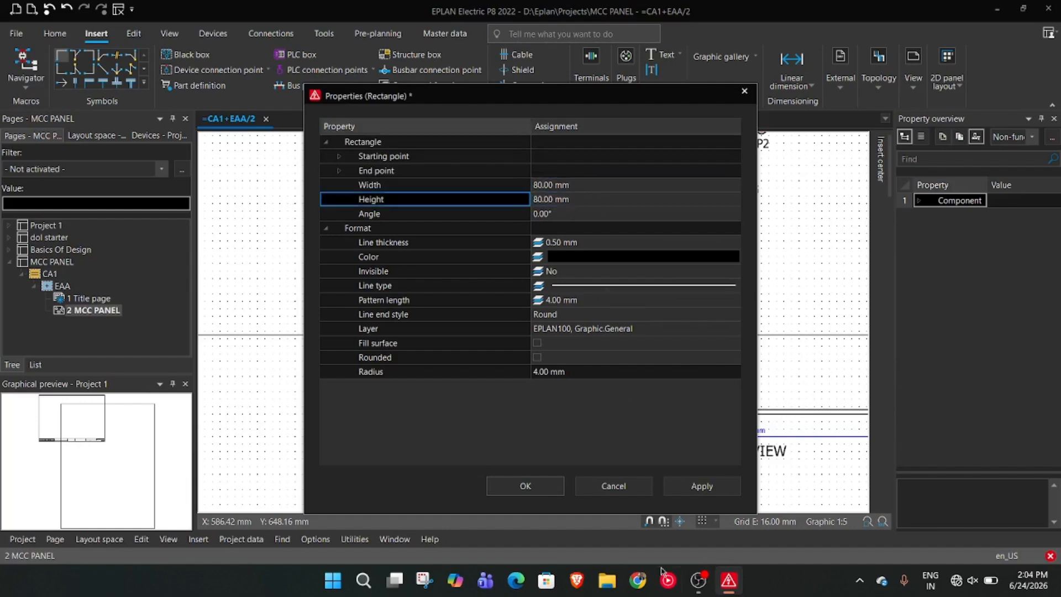
pyautogui.click(697, 487)
pyautogui.click(525, 486)
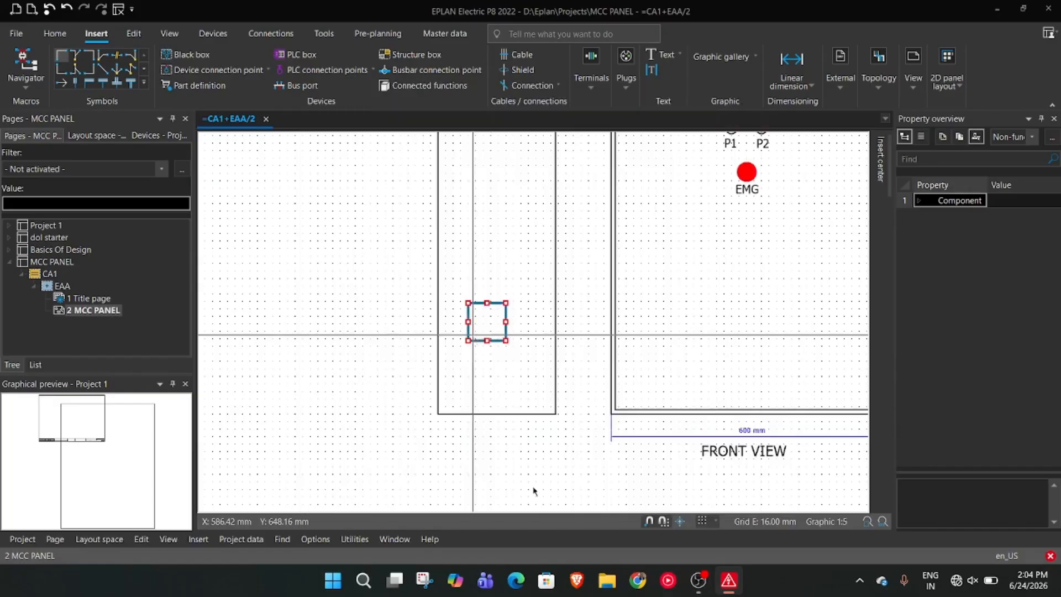
# Move the 80 mm square slightly down and roughly centre it across the width of the side rectangle
pyautogui.moveTo(502, 341); pyautogui.dragTo(509, 366)
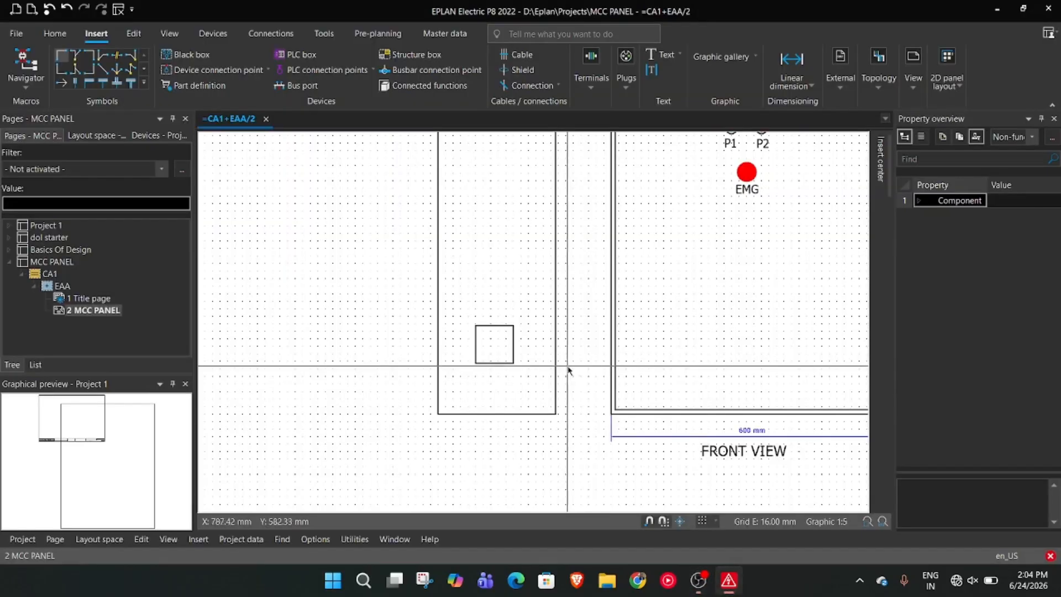
pyautogui.scroll(3, 533, 379)
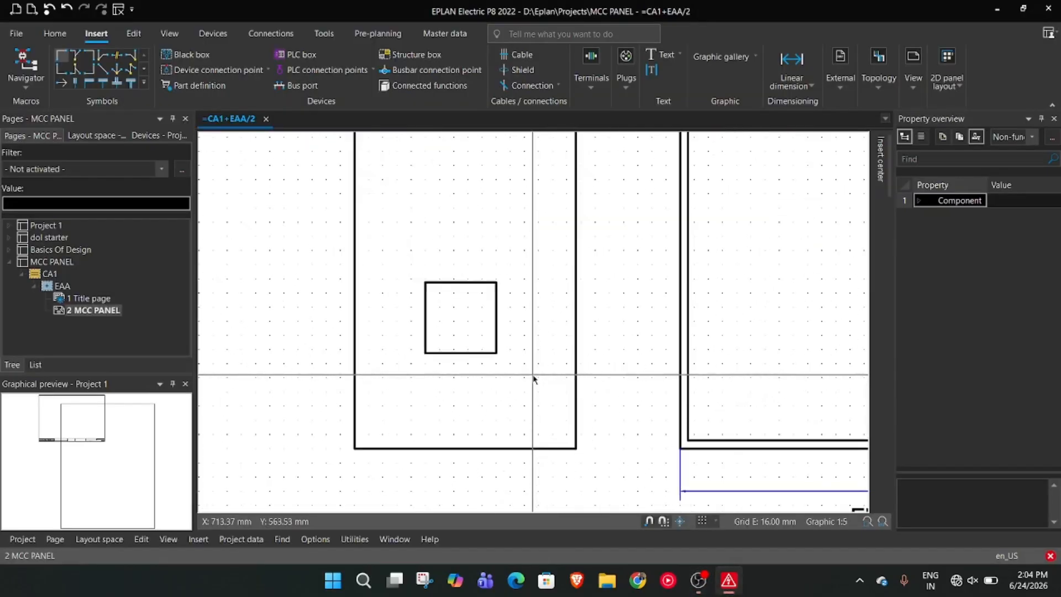
pyautogui.click(474, 283)
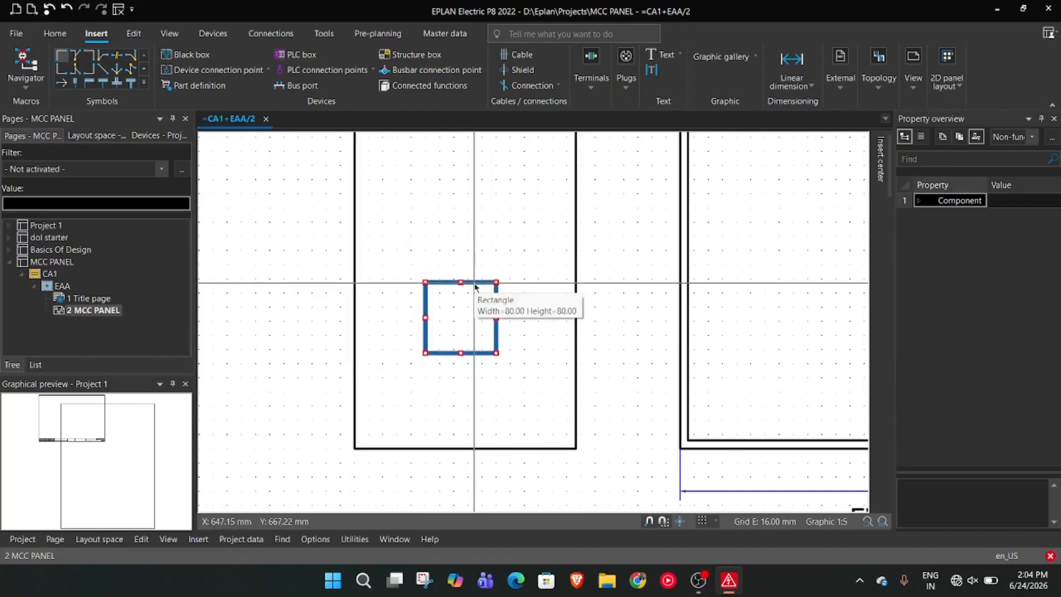
pyautogui.click(539, 326)
pyautogui.scroll(1, 538, 325)
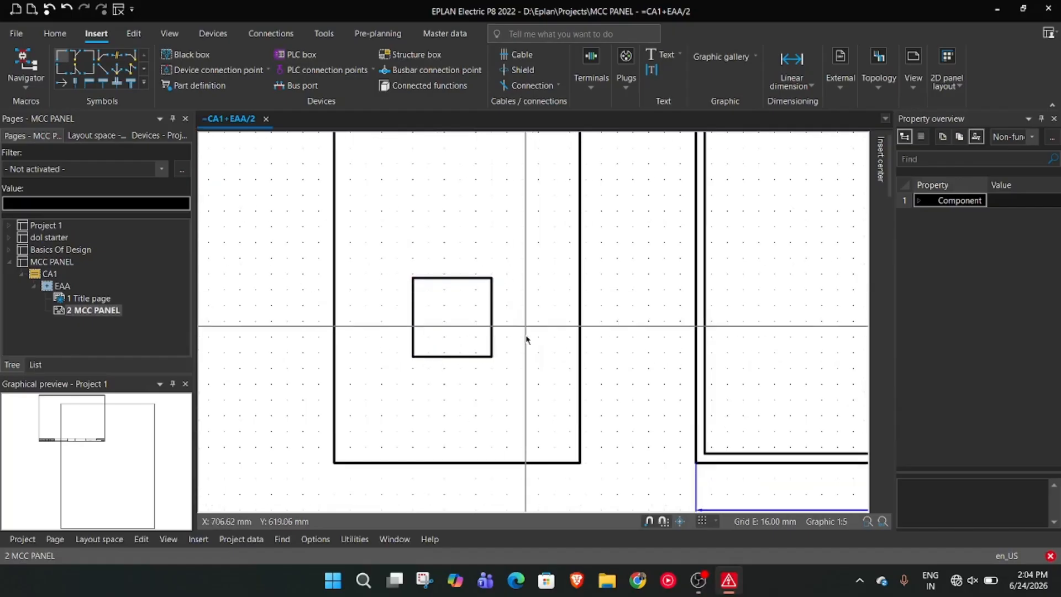
# Draw two thin horizontal rectangles across the full width of the 80 mm square, one above the other, to form louver strips
pyautogui.rightClick(574, 347)
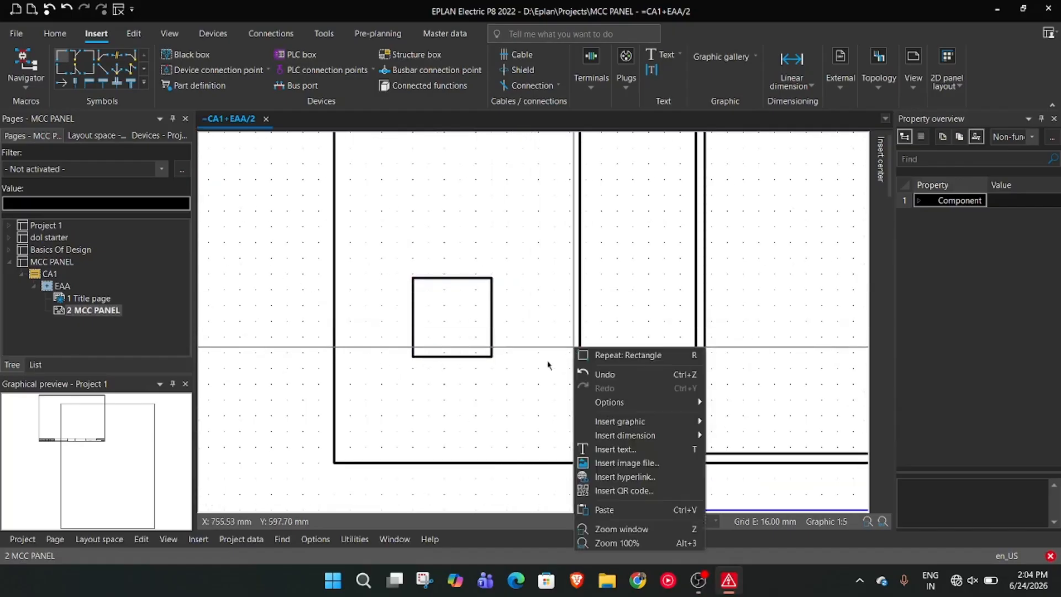
pyautogui.click(603, 355)
pyautogui.click(413, 289)
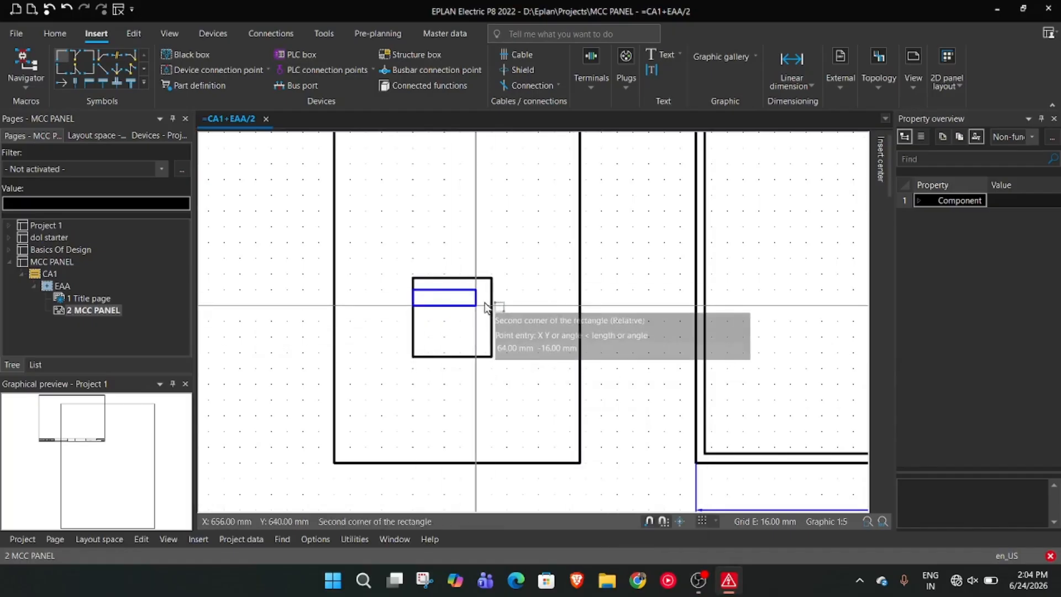
pyautogui.click(492, 305)
pyautogui.click(413, 318)
pyautogui.click(492, 336)
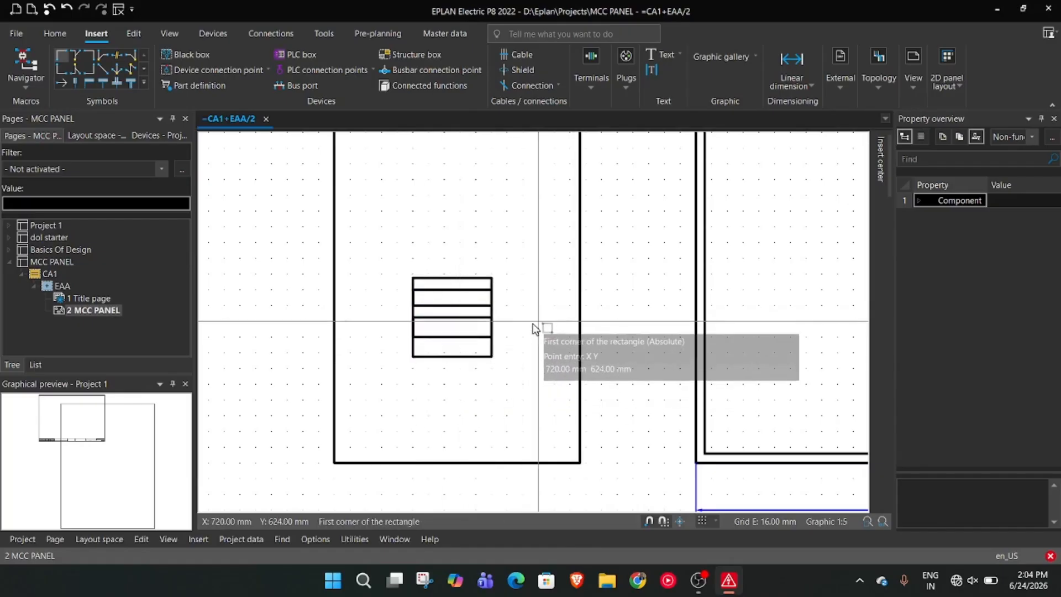
pyautogui.press('Escape')
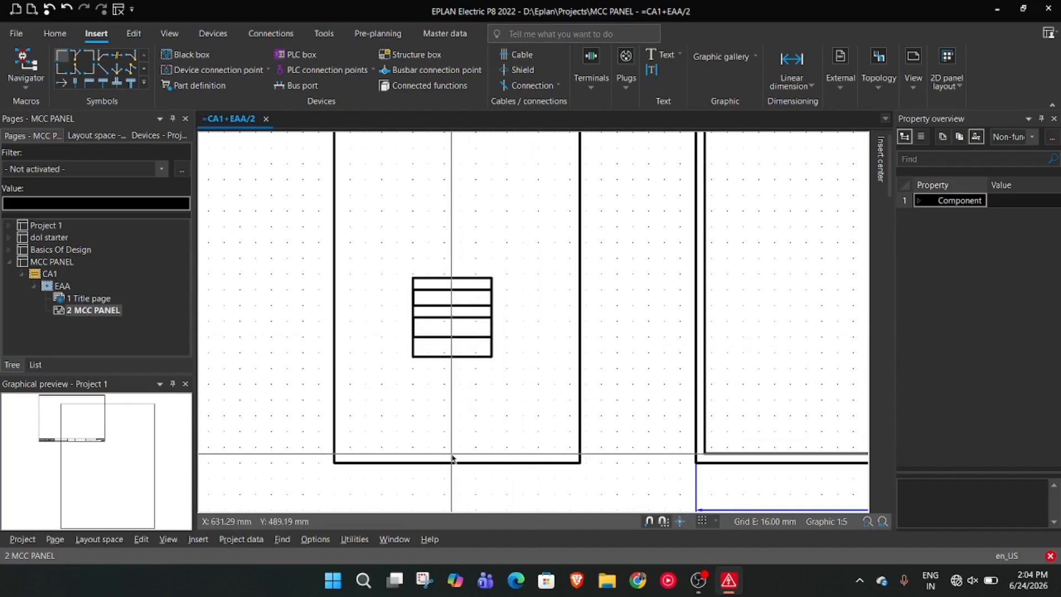
pyautogui.hotkey('alt', 'Tab')
pyautogui.hotkey('alt', 'Tab')
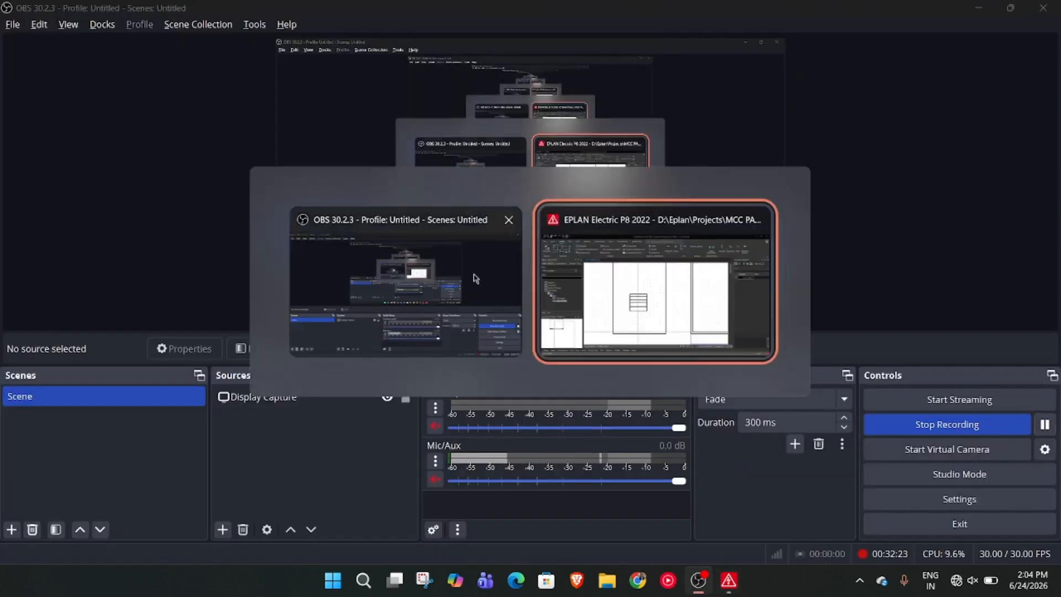
# Switch to EPLAN, draw a circle of 5 mm radius just below the louver square, and shift it about 16 mm horizontally
pyautogui.click(538, 287)
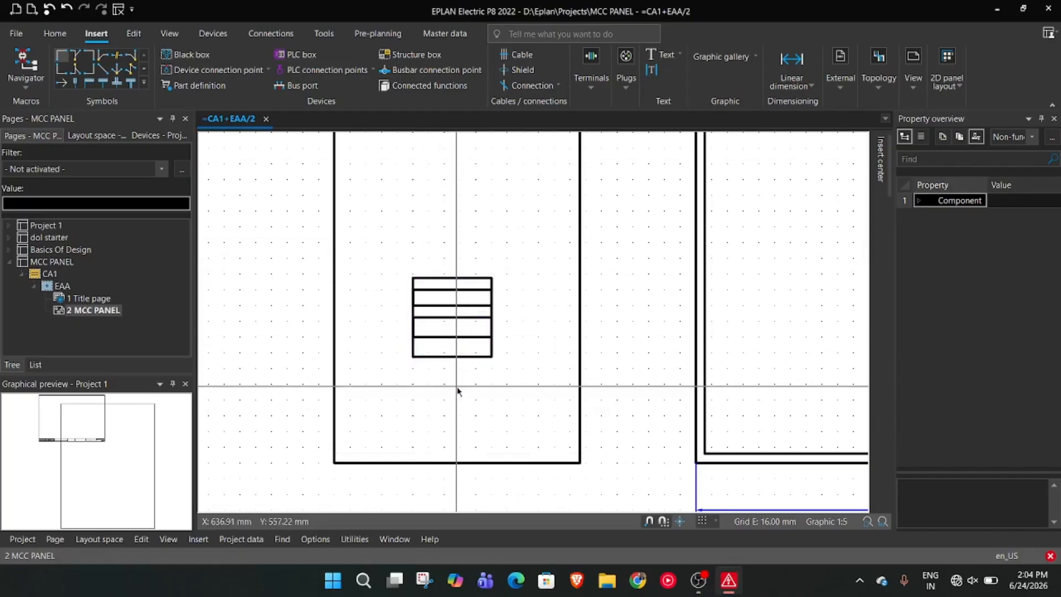
pyautogui.rightClick(478, 445)
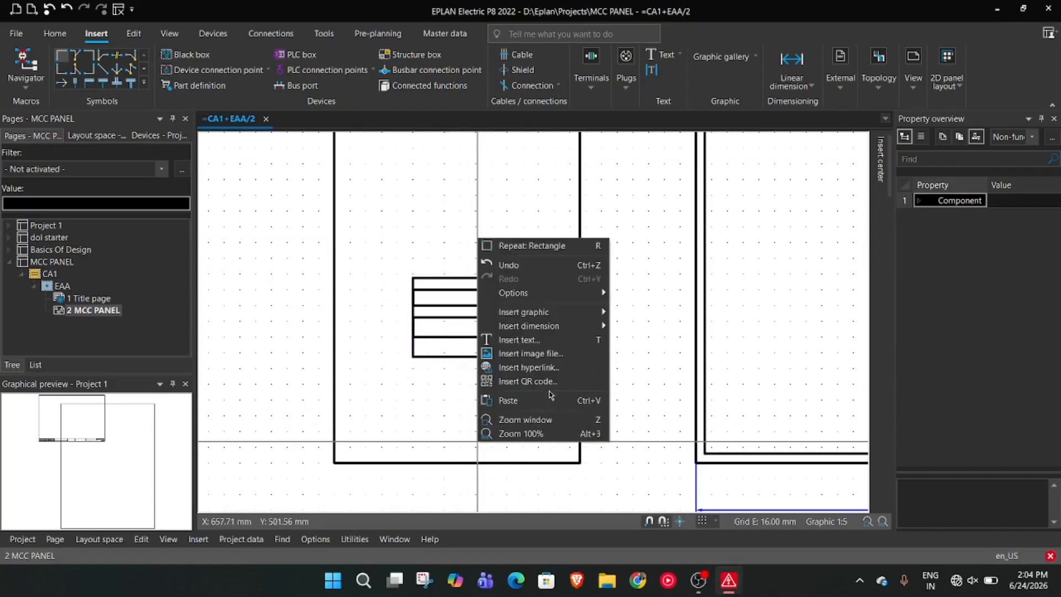
pyautogui.moveTo(543, 313)
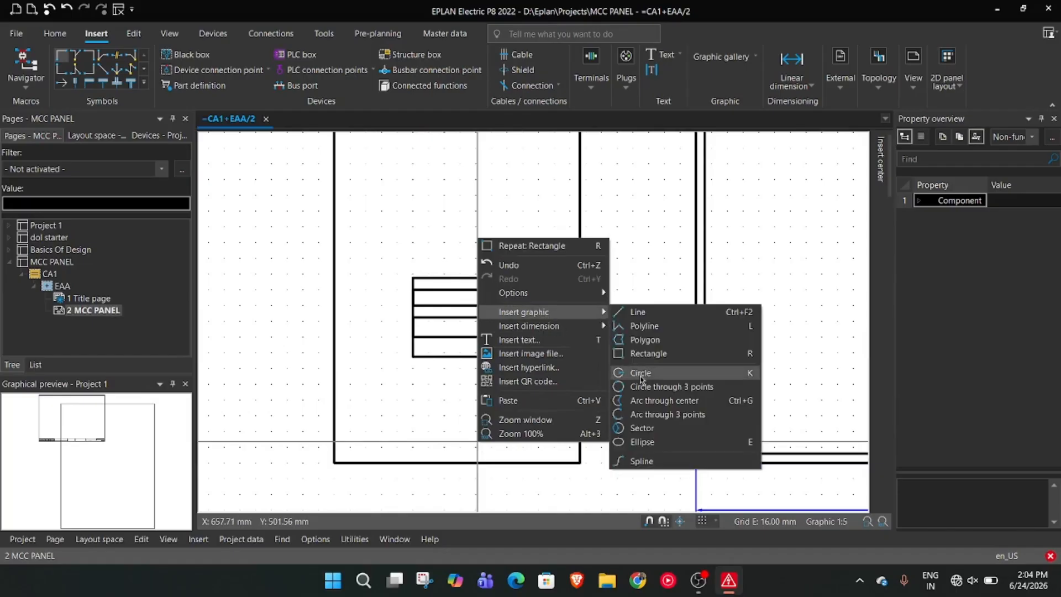
pyautogui.click(651, 377)
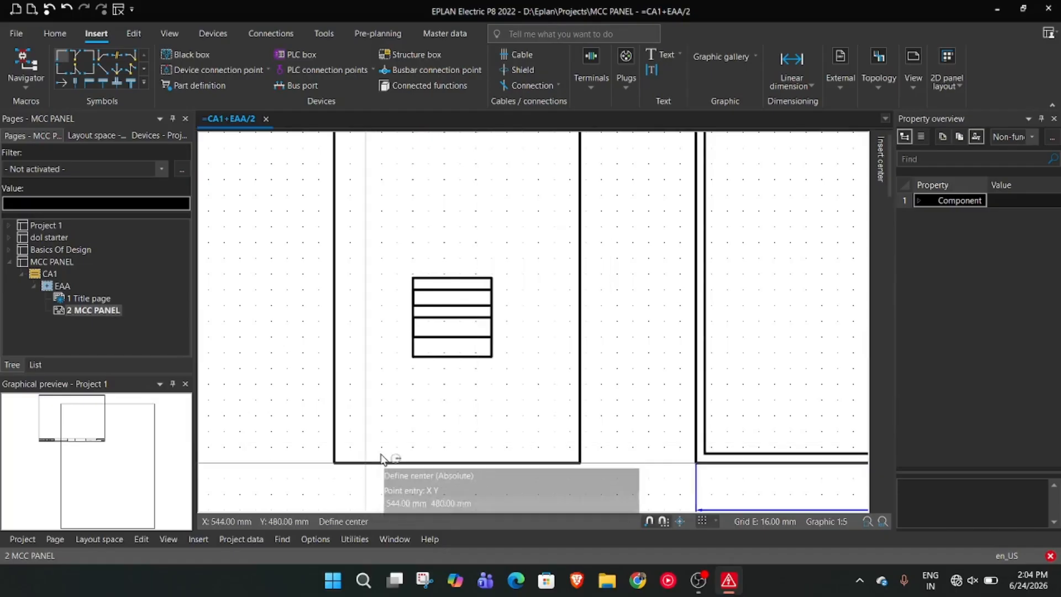
pyautogui.click(444, 383)
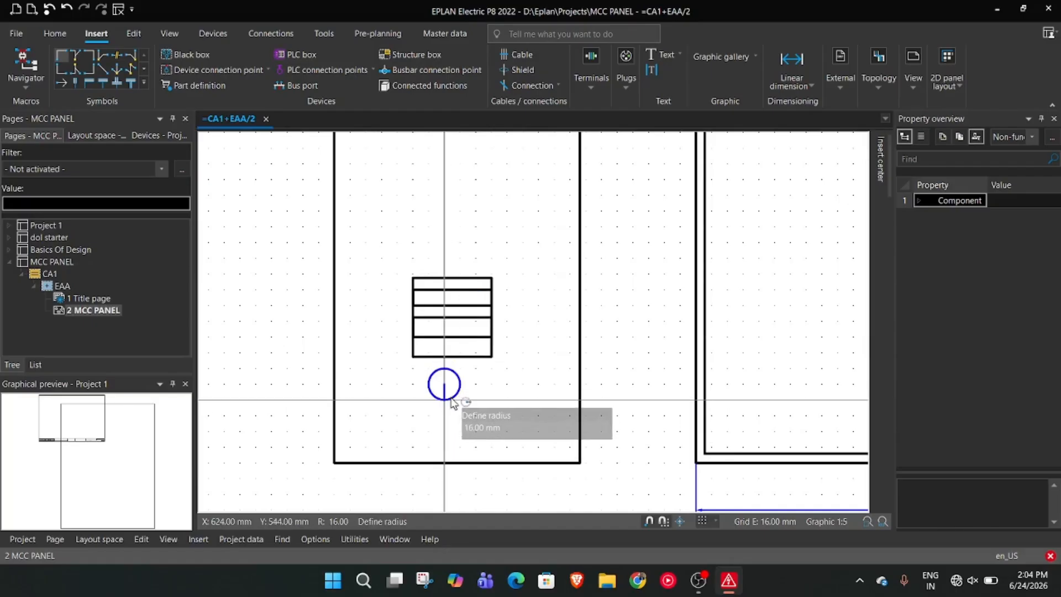
pyautogui.write('5')
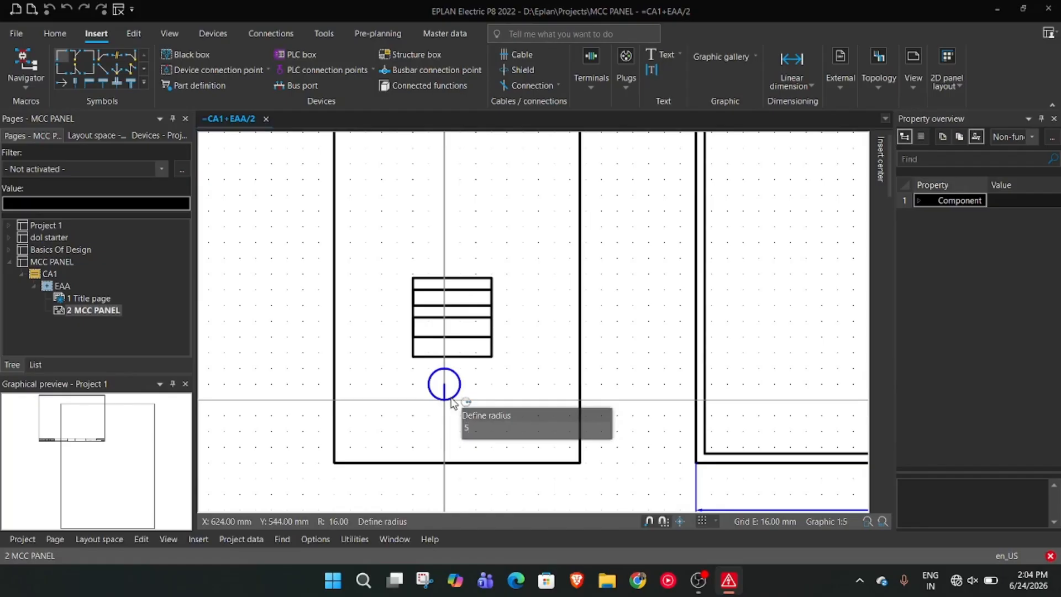
pyautogui.press('Return')
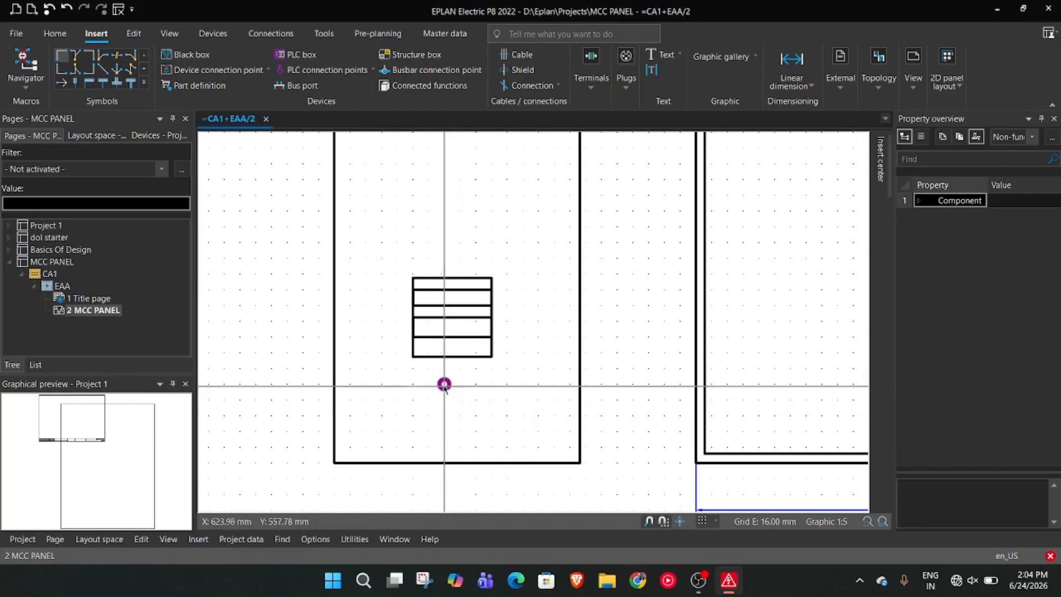
pyautogui.moveTo(445, 385); pyautogui.dragTo(459, 390)
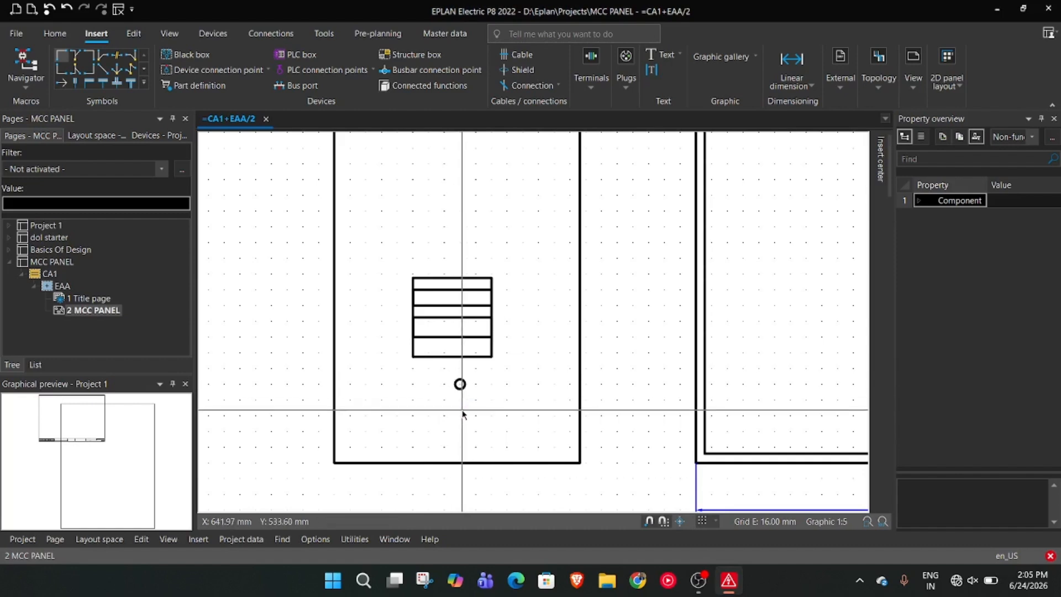
# Stretch the louver square outward from its lower corner to about 96 mm wide and delete the two strip rectangles inside it
pyautogui.moveTo(480, 354); pyautogui.dragTo(503, 368)
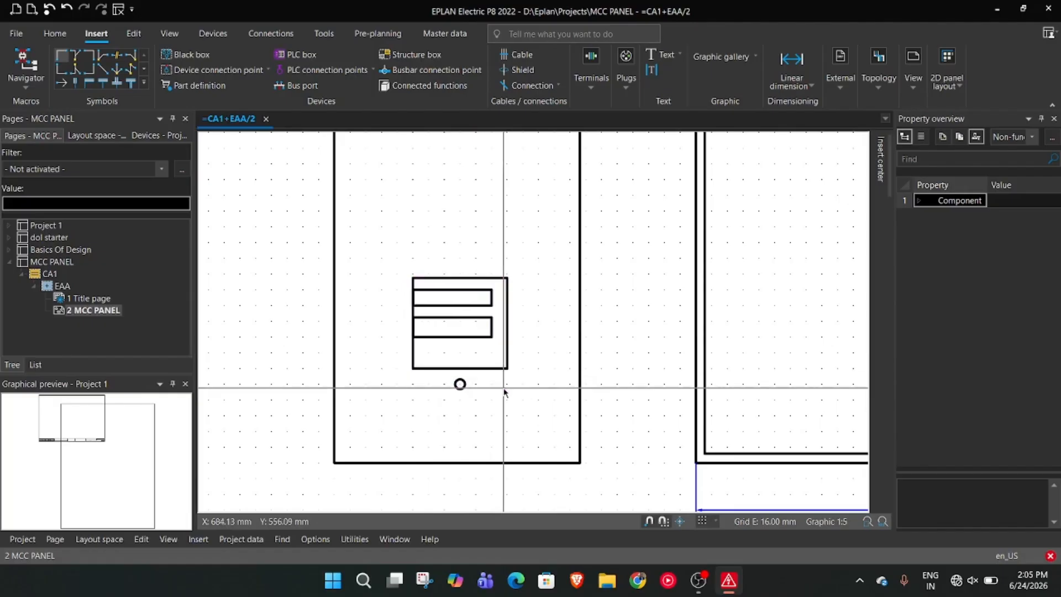
pyautogui.click(478, 335)
pyautogui.press('Delete')
pyautogui.click(485, 305)
pyautogui.press('Delete')
pyautogui.moveTo(500, 369)
pyautogui.mouseDown()
pyautogui.moveTo(495, 356)
pyautogui.moveTo(493, 375)
pyautogui.mouseUp()
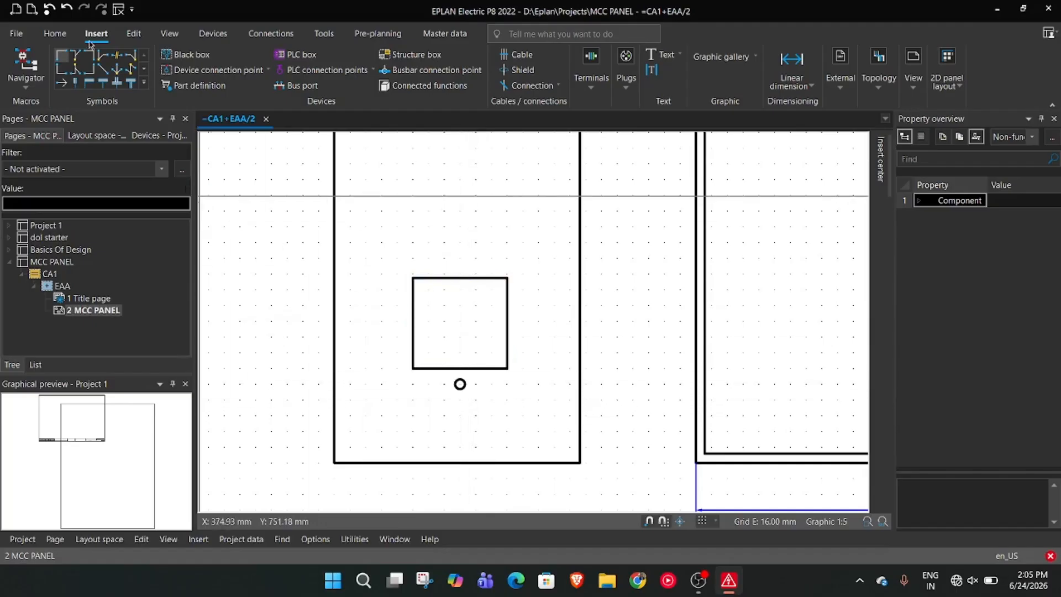
# Draw two horizontal rectangles about 16 mm high across the full width of the enlarged square, one above the other, as louver strips
pyautogui.rightClick(318, 277)
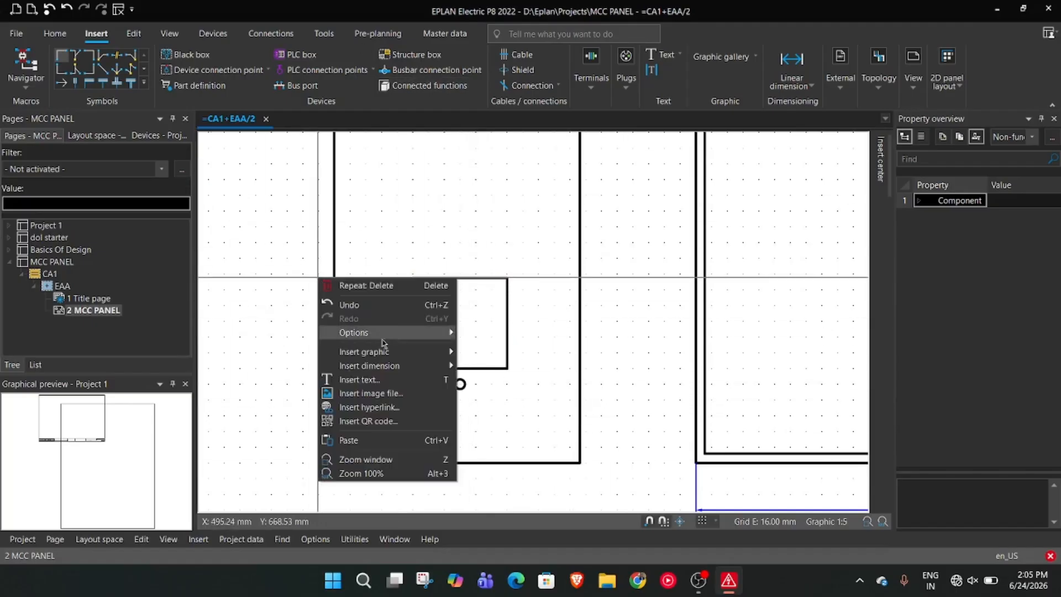
pyautogui.moveTo(382, 356)
pyautogui.click(496, 393)
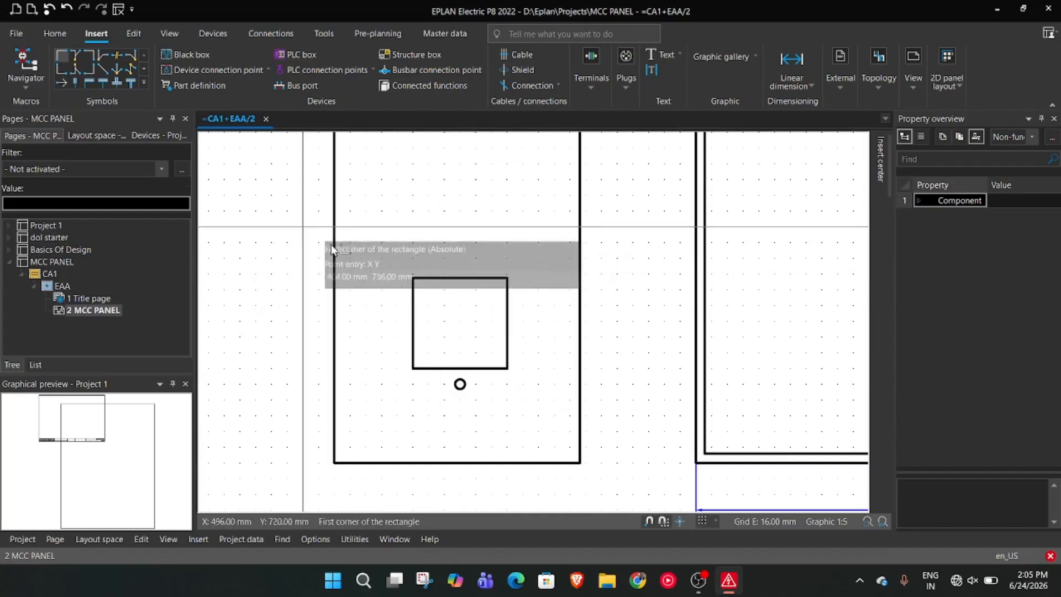
pyautogui.click(413, 289)
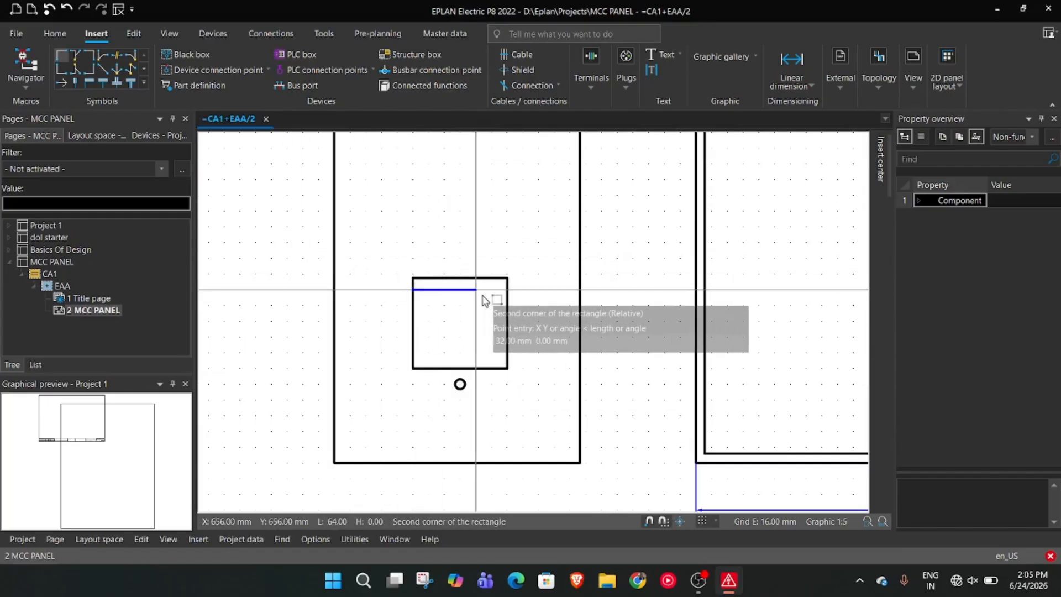
pyautogui.click(507, 305)
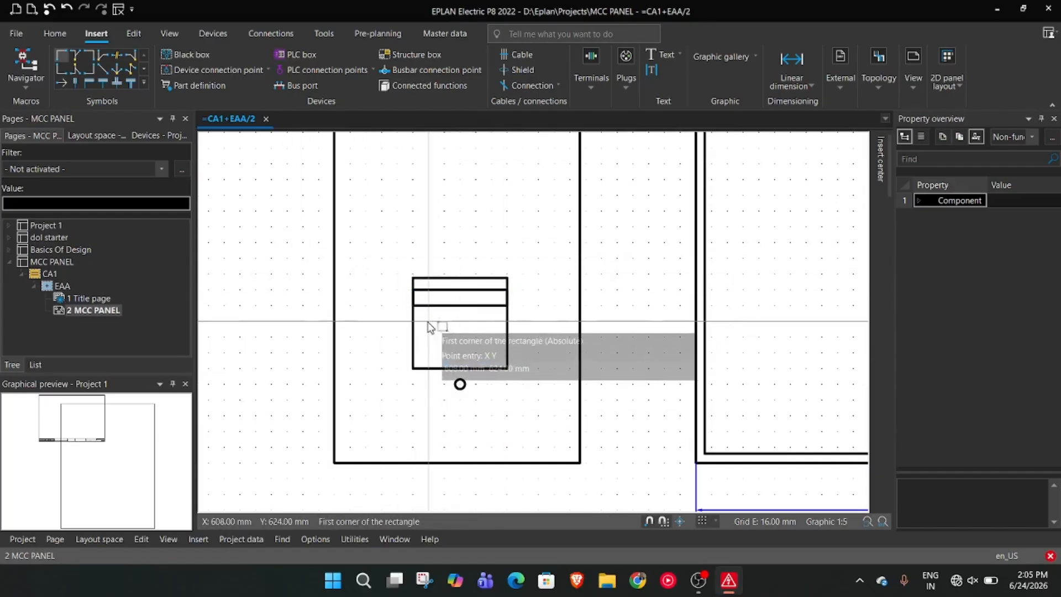
pyautogui.click(414, 322)
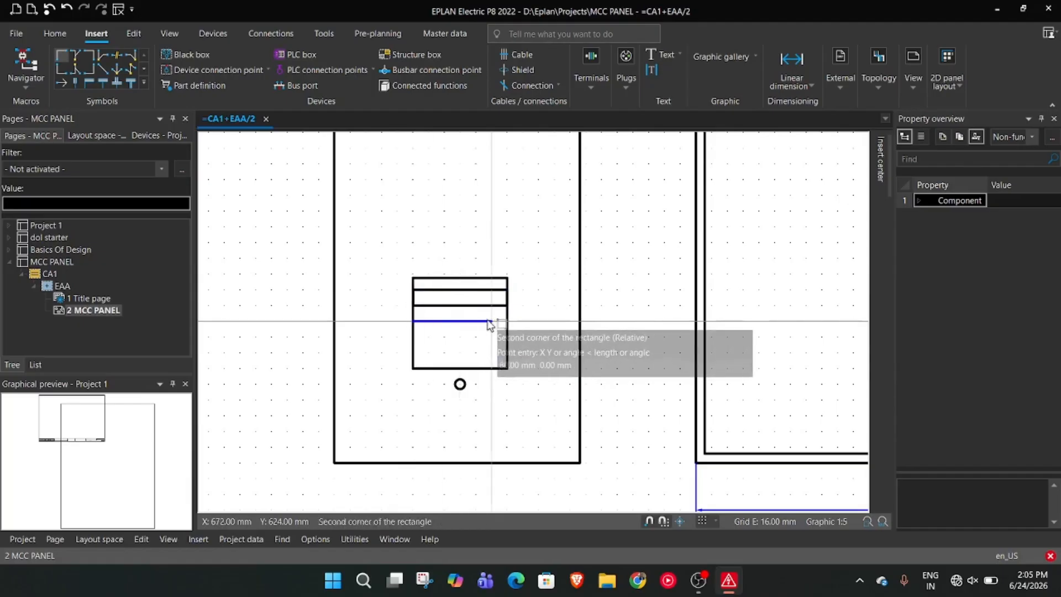
pyautogui.click(507, 323)
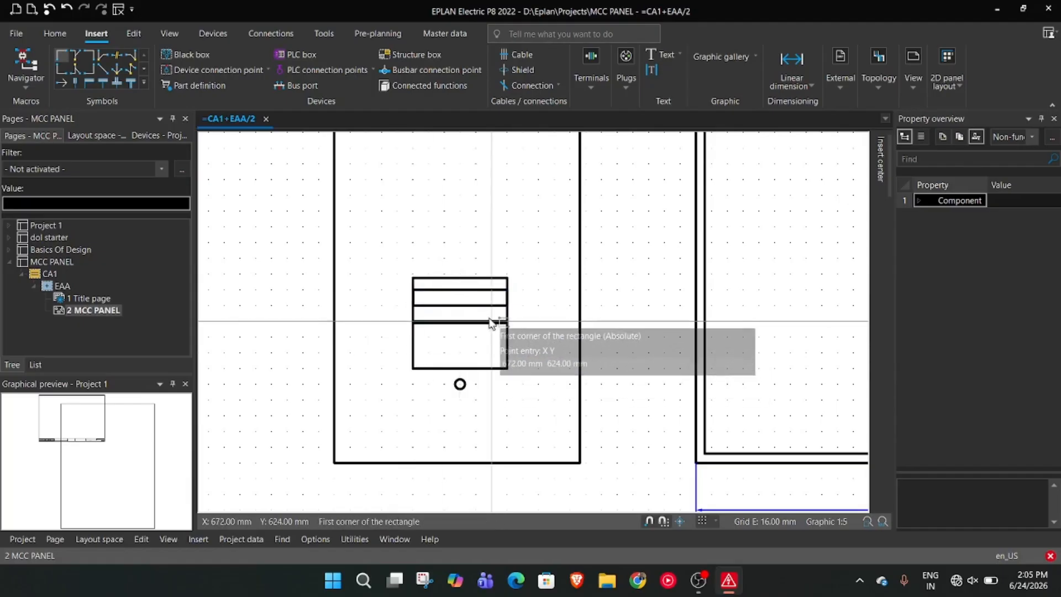
pyautogui.click(464, 323)
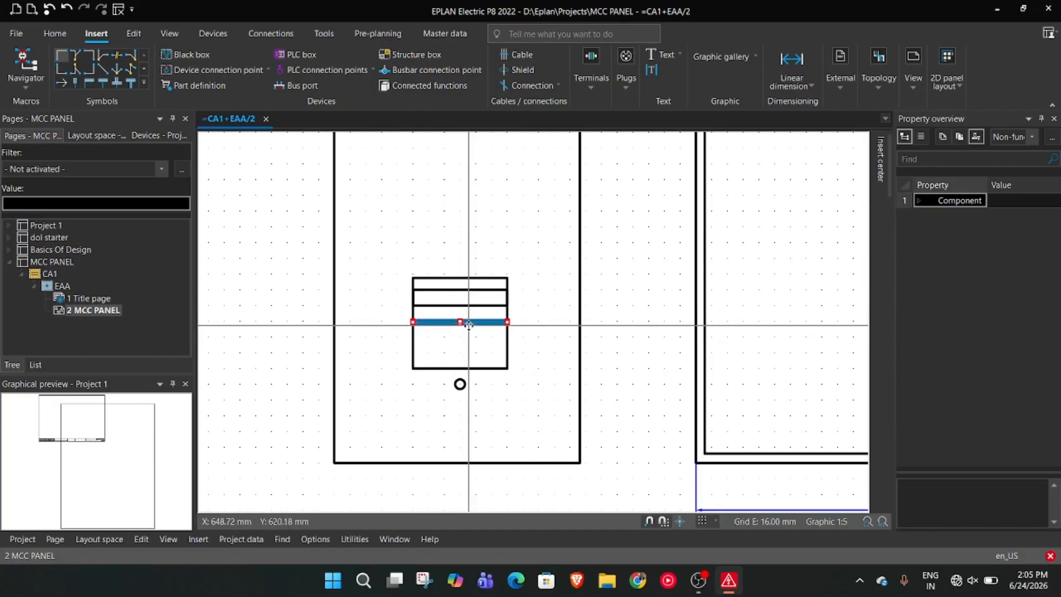
pyautogui.click(462, 336)
# Add a third full-width louver strip about 16 mm high along the square's lower edge
pyautogui.rightClick(418, 355)
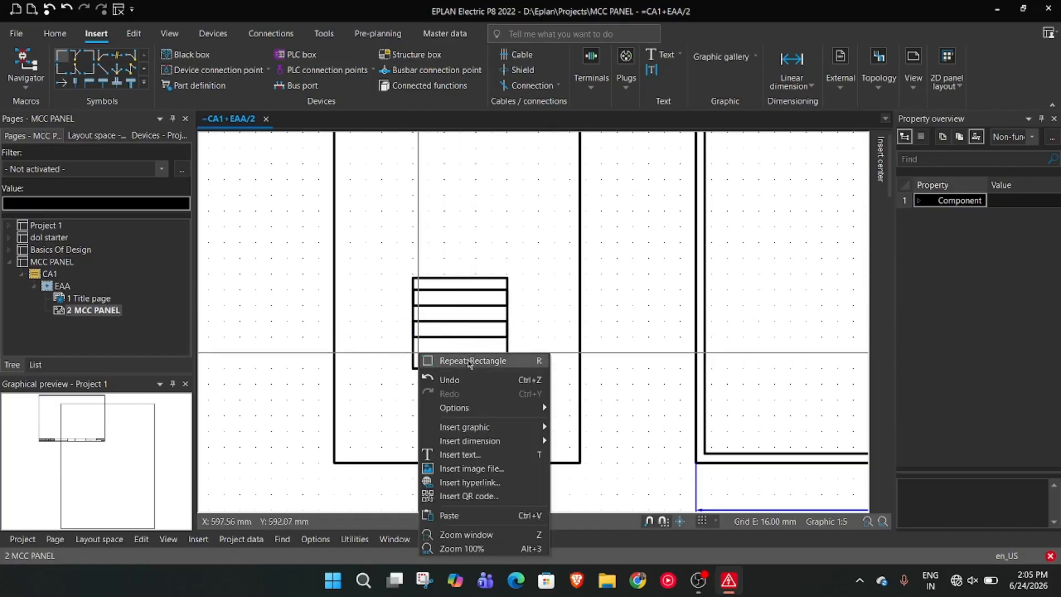
pyautogui.click(442, 360)
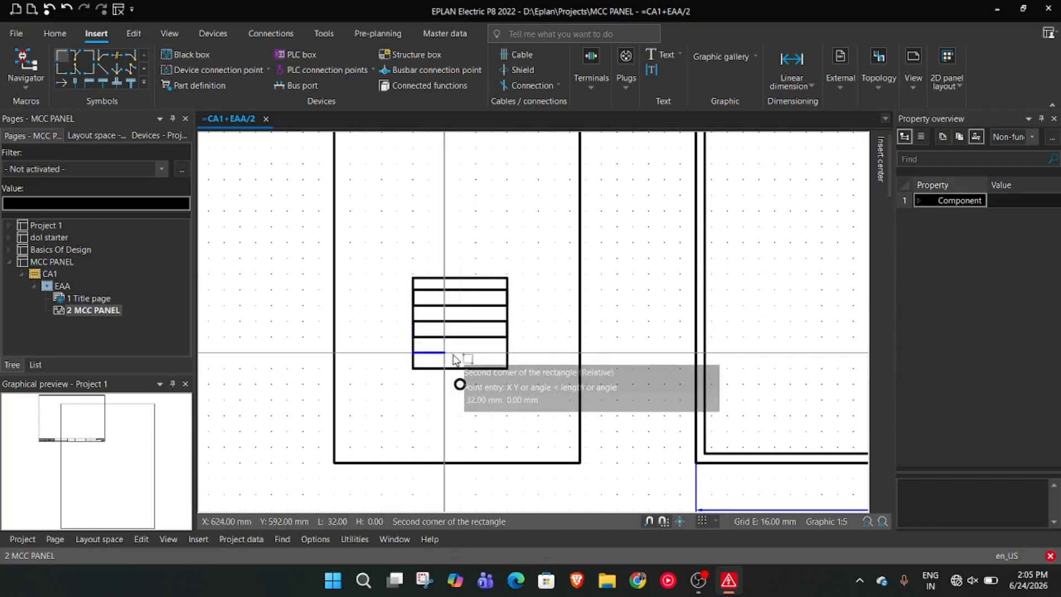
pyautogui.click(507, 353)
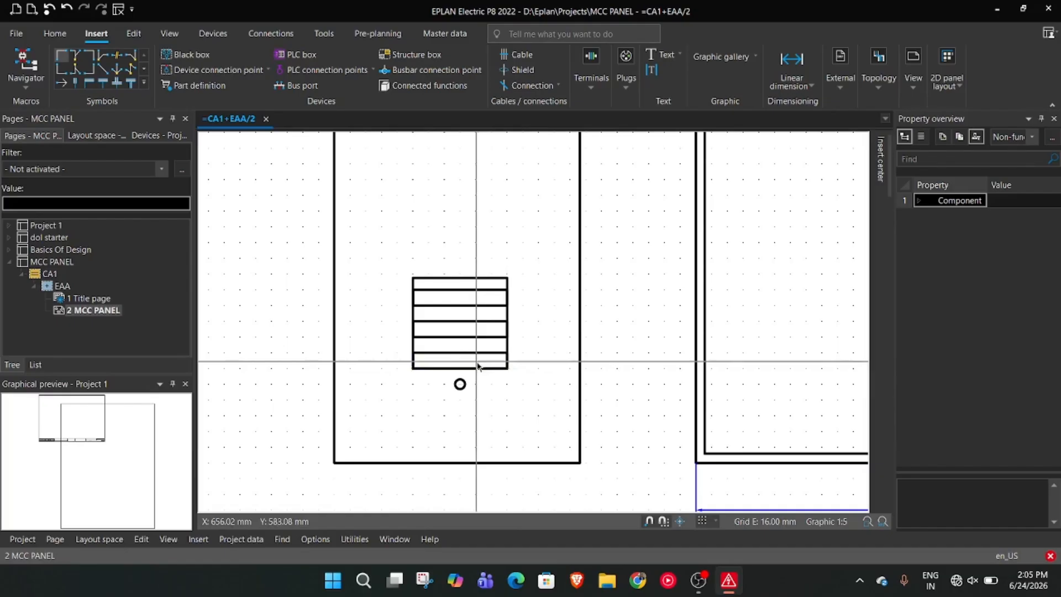
# Group all the louver rectangles and move the group up about 16 mm, away from the circle
pyautogui.moveTo(395, 258); pyautogui.dragTo(537, 376)
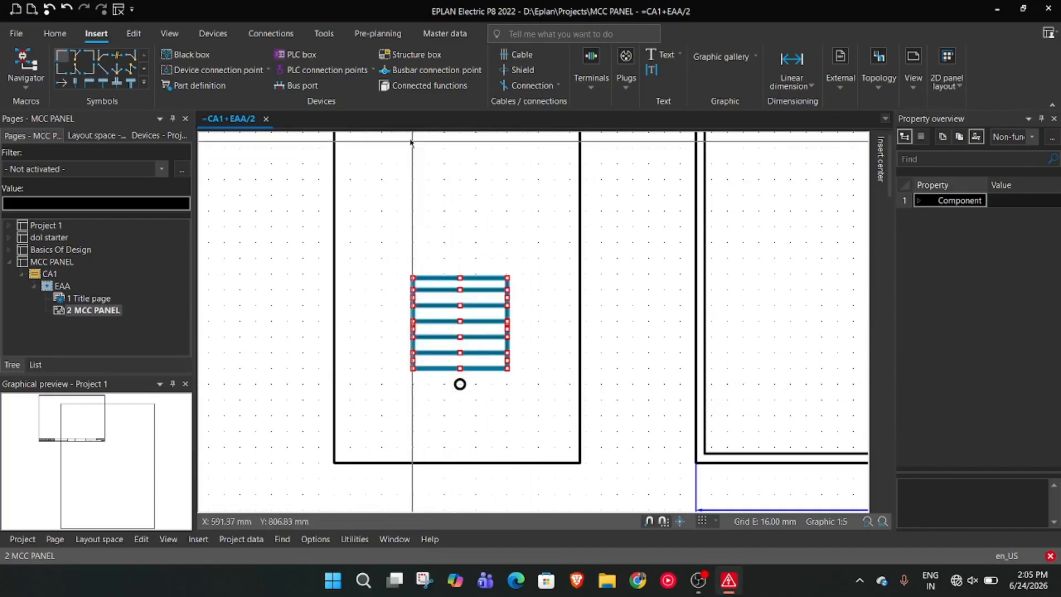
pyautogui.click(140, 35)
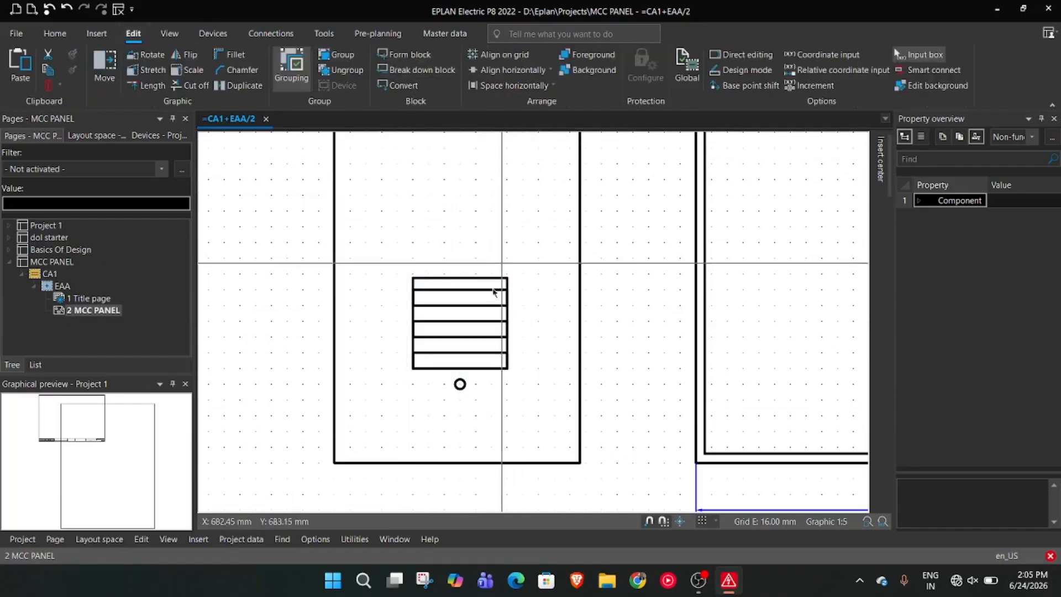
pyautogui.moveTo(489, 277)
pyautogui.mouseDown()
pyautogui.moveTo(488, 265)
pyautogui.moveTo(492, 276)
pyautogui.moveTo(474, 279)
pyautogui.moveTo(476, 263)
pyautogui.mouseUp()
# Enlarge the small circle below the louver to a radius of about 16 mm
pyautogui.scroll(-1, 487, 301)
pyautogui.scroll(-2, 560, 278)
pyautogui.scroll(4, 557, 348)
pyautogui.scroll(5, 558, 350)
pyautogui.moveTo(588, 369); pyautogui.dragTo(629, 373, button='middle')
pyautogui.scroll(-2, 525, 340)
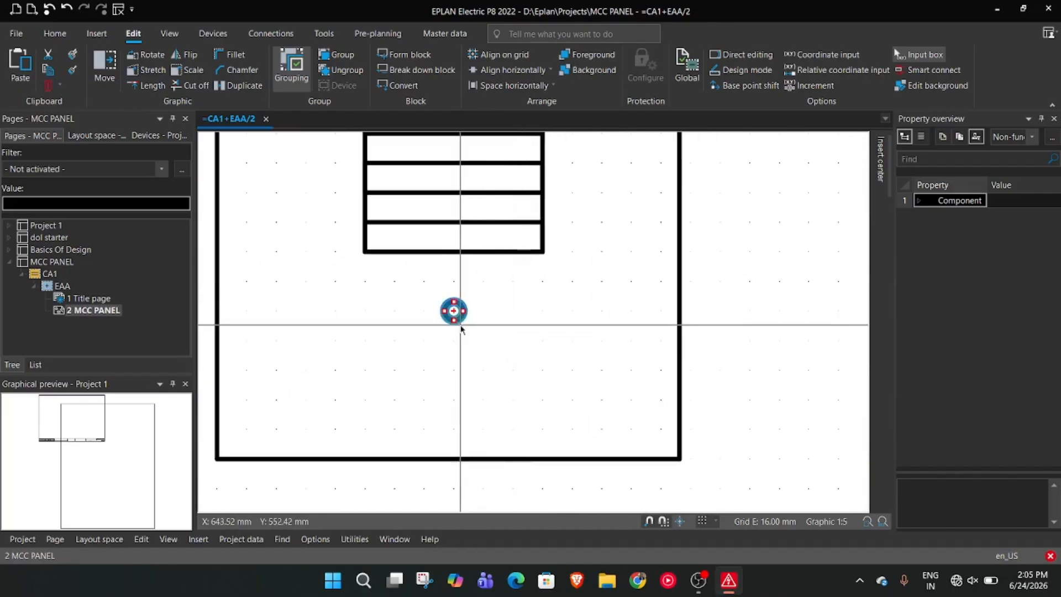
pyautogui.moveTo(454, 319); pyautogui.dragTo(454, 340)
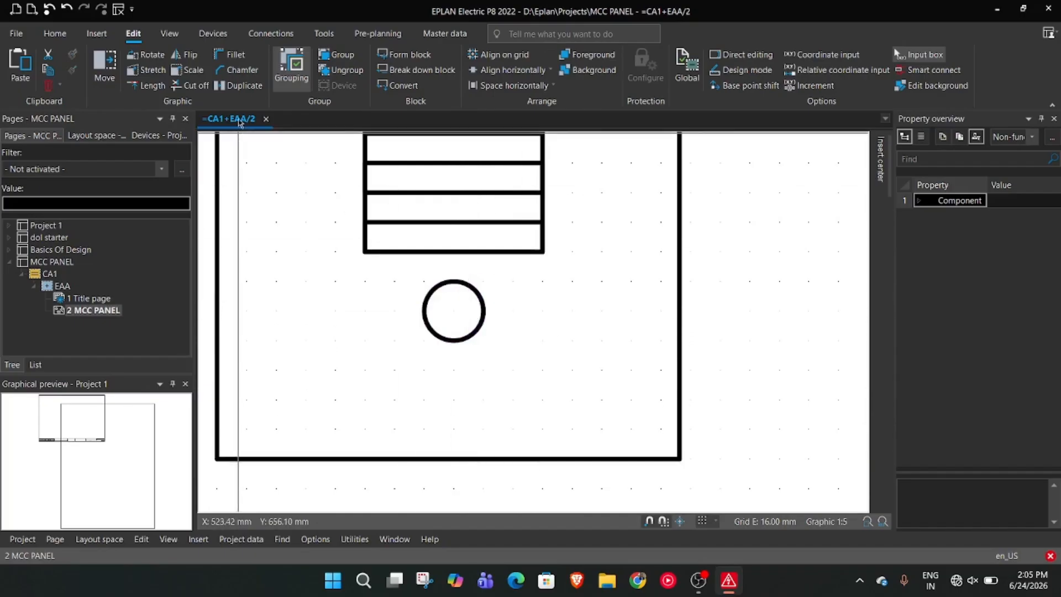
# Draw a vertical line about 80 mm long from the circle's top through its centre down towards the side panel's bottom edge
pyautogui.rightClick(330, 349)
pyautogui.moveTo(438, 425)
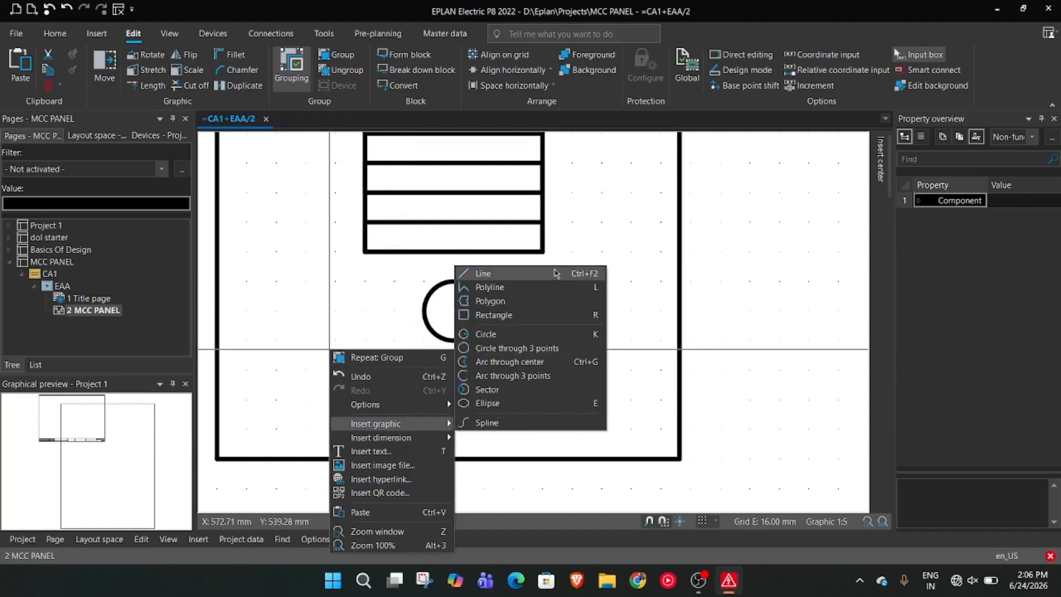
pyautogui.click(486, 272)
pyautogui.click(453, 340)
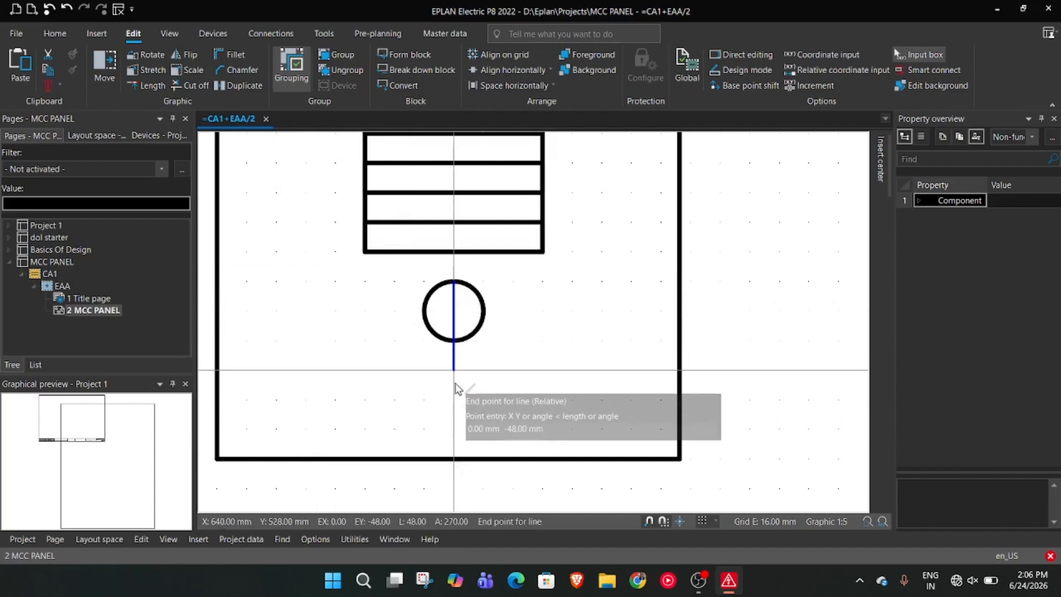
pyautogui.click(454, 430)
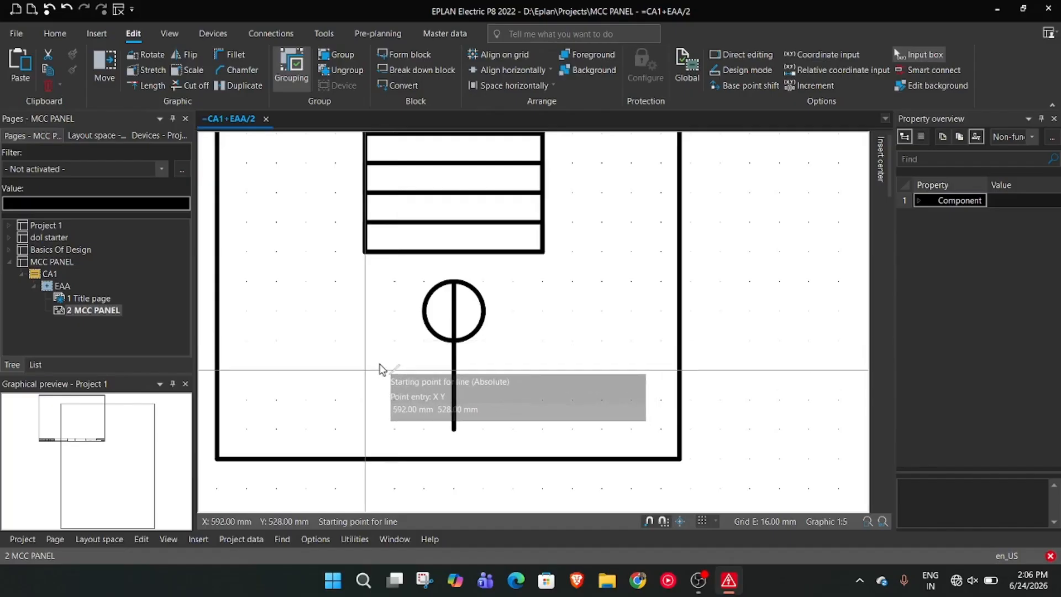
# Draw a horizontal line about 112 mm long across the vertical line below the circle, starting at X 592 mm, Y 528 mm
pyautogui.click(363, 370)
pyautogui.click(574, 369)
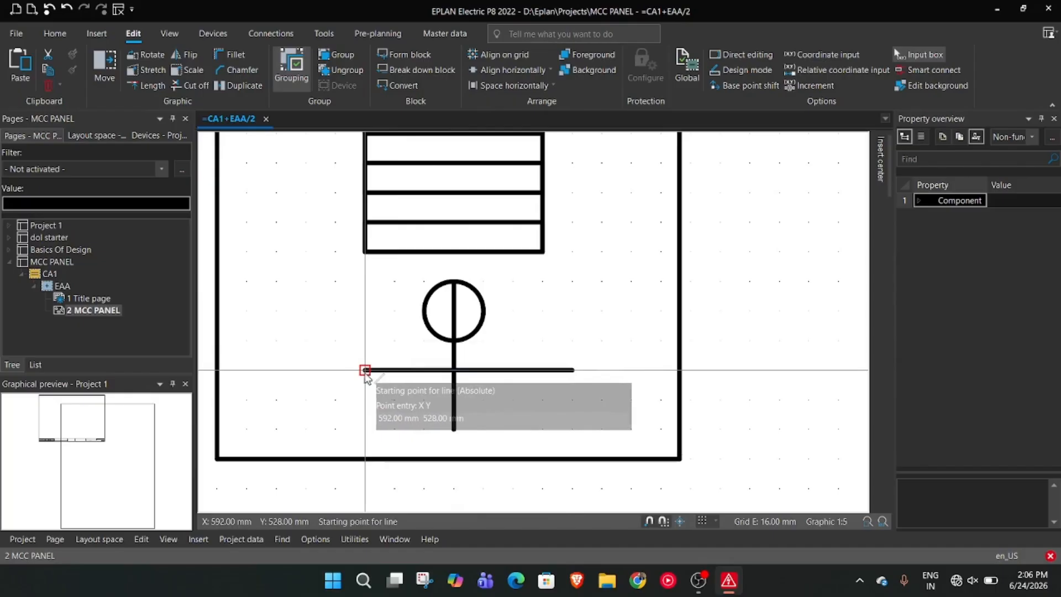
pyautogui.click(395, 373)
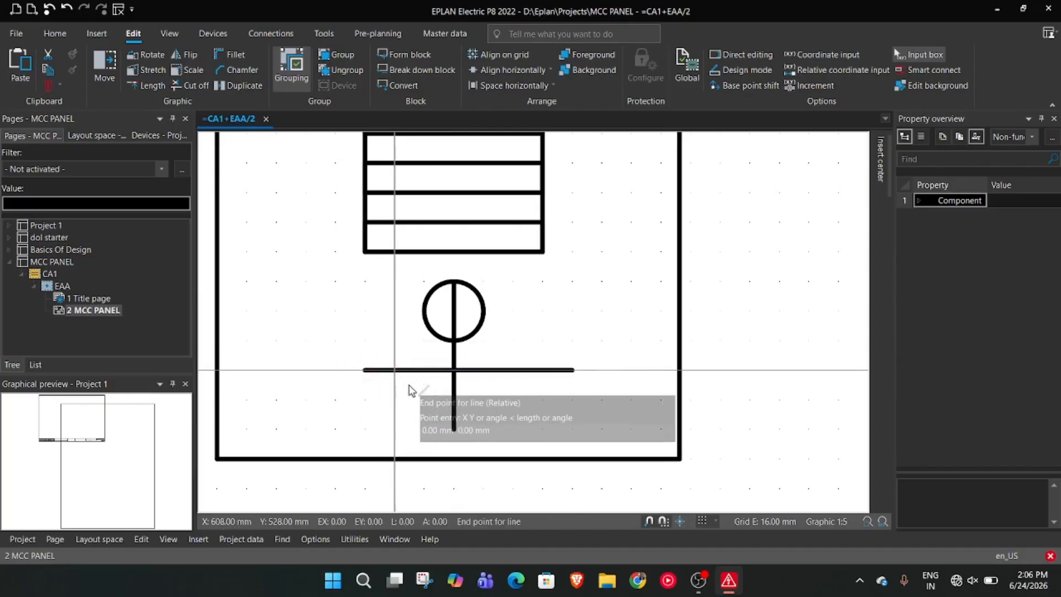
pyautogui.press('Escape')
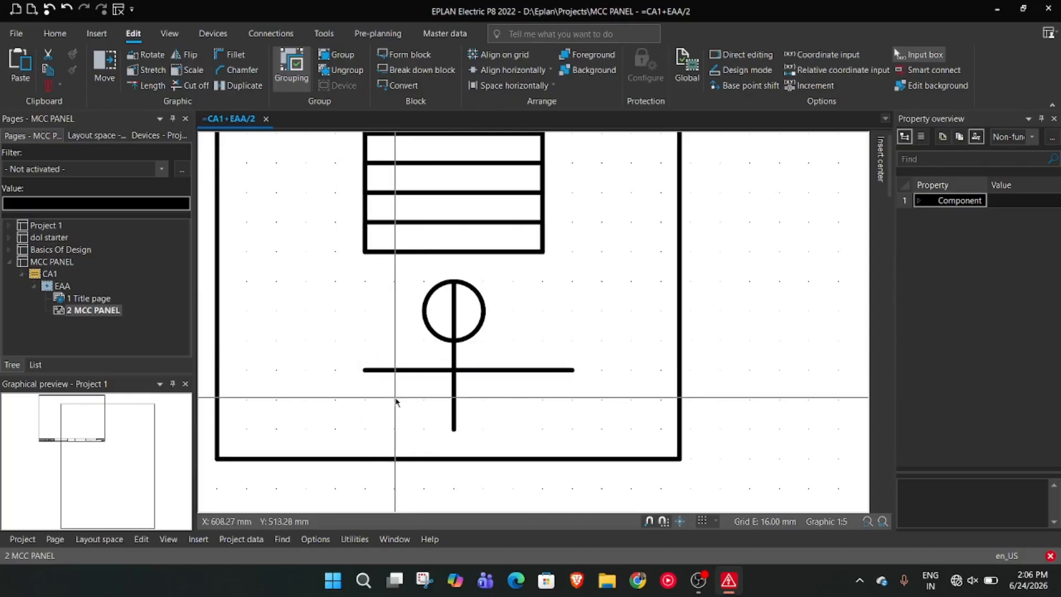
# Add two shorter horizontal lines below, 64 mm long at Y 512 mm and about 32 mm at Y 496 mm, completing the earth symbol
pyautogui.rightClick(396, 402)
pyautogui.click(472, 202)
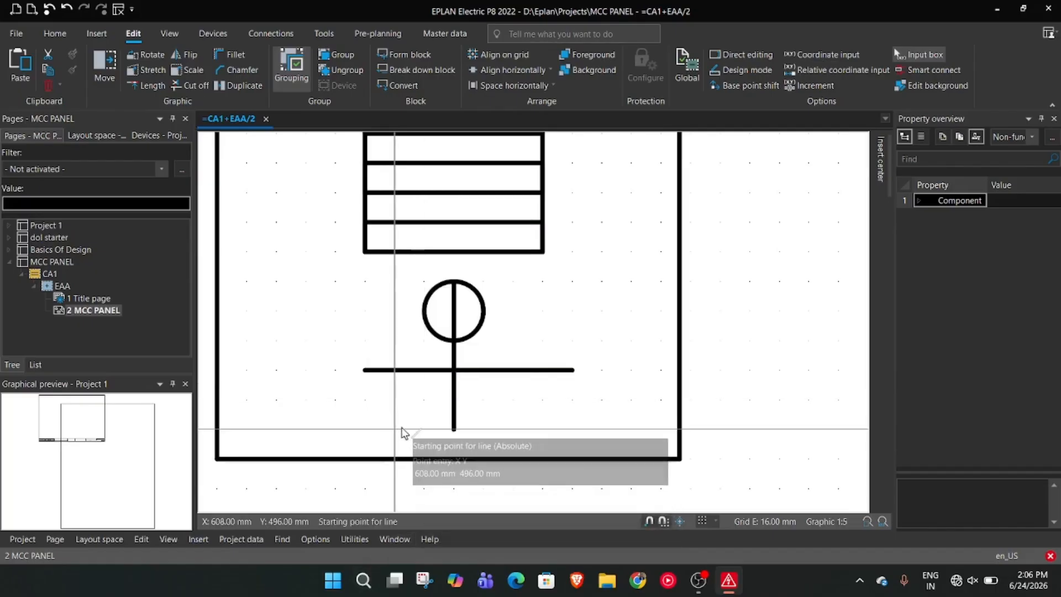
pyautogui.click(395, 400)
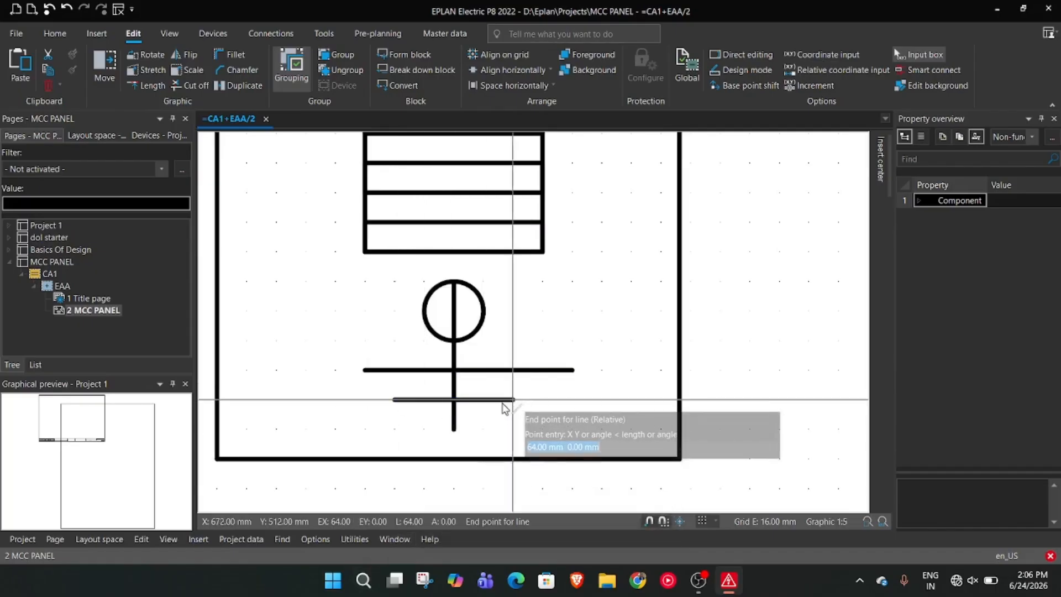
pyautogui.click(512, 399)
pyautogui.click(423, 429)
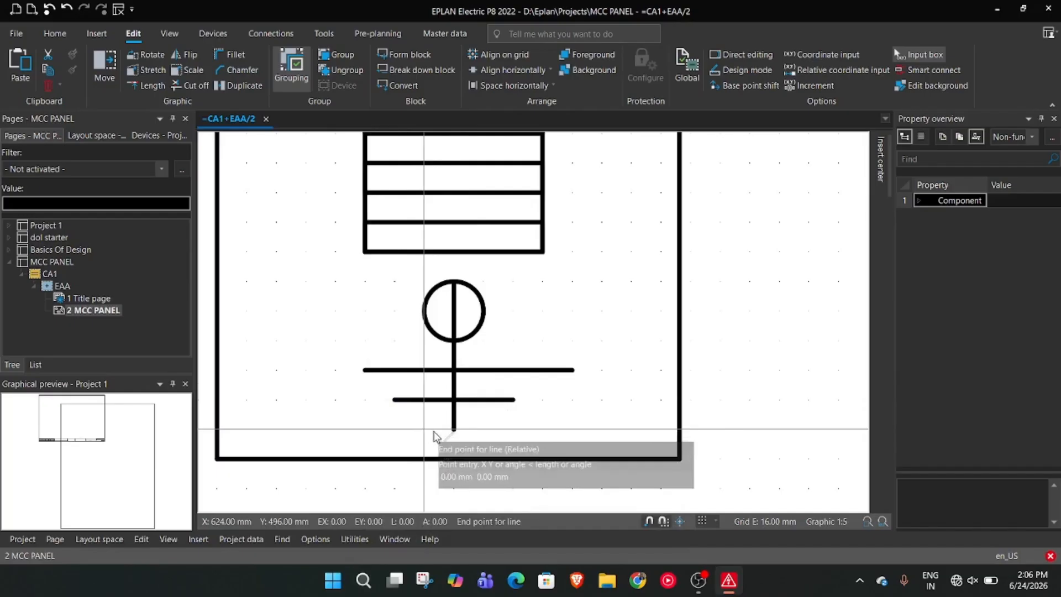
pyautogui.click(492, 438)
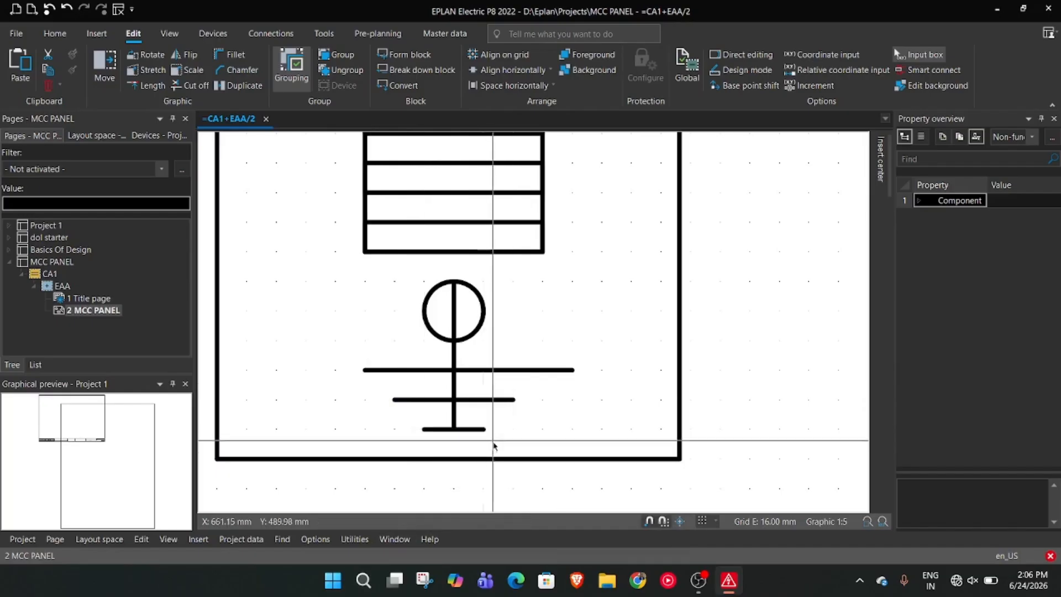
pyautogui.press('Escape')
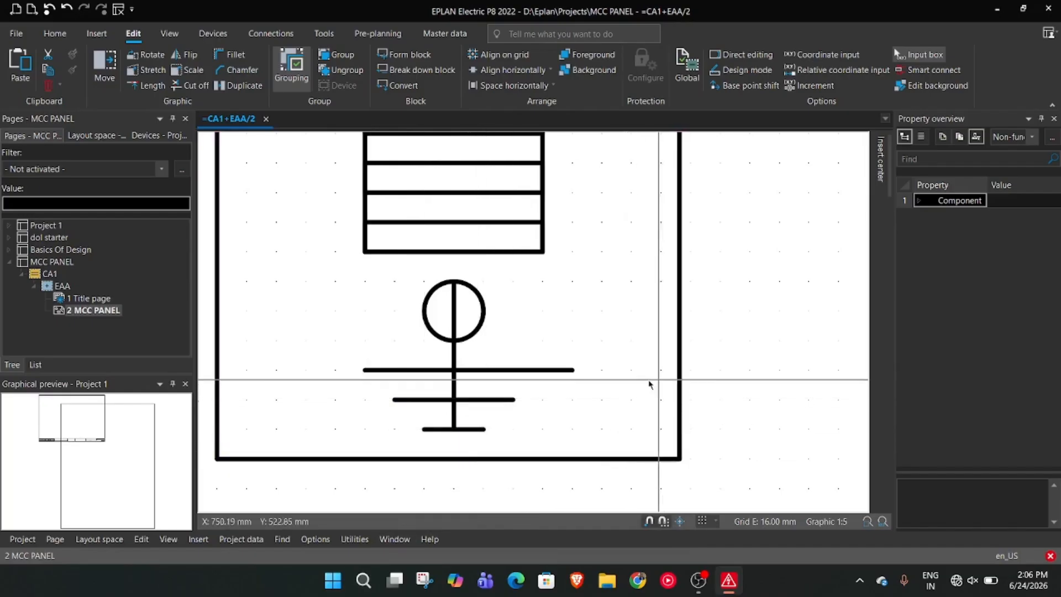
# Shorten the earth symbol's longest horizontal line to about 96 mm, ending it in line with the louver's right edge
pyautogui.click(578, 370)
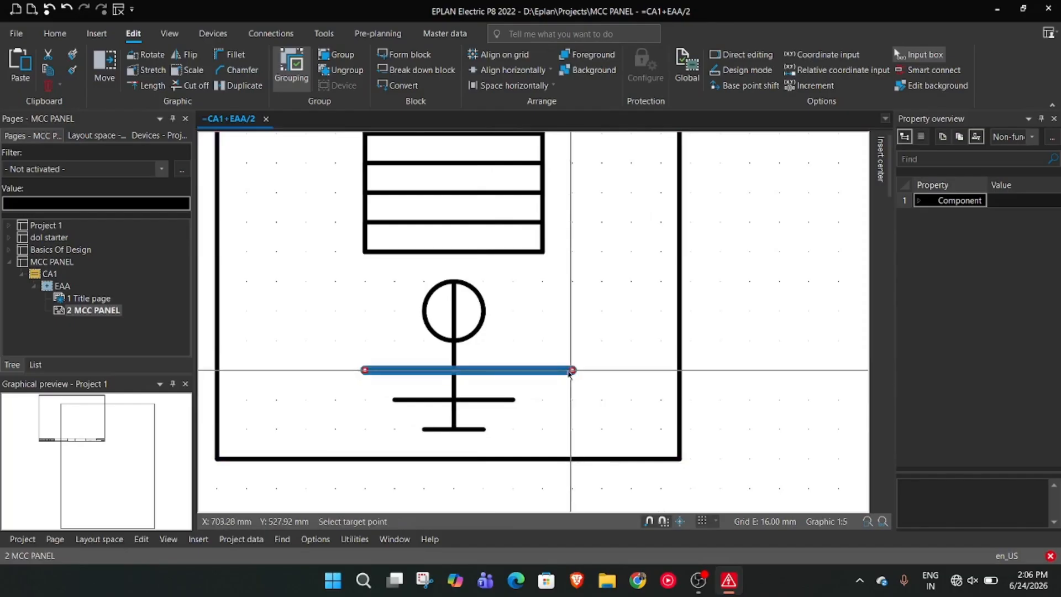
pyautogui.press('Escape')
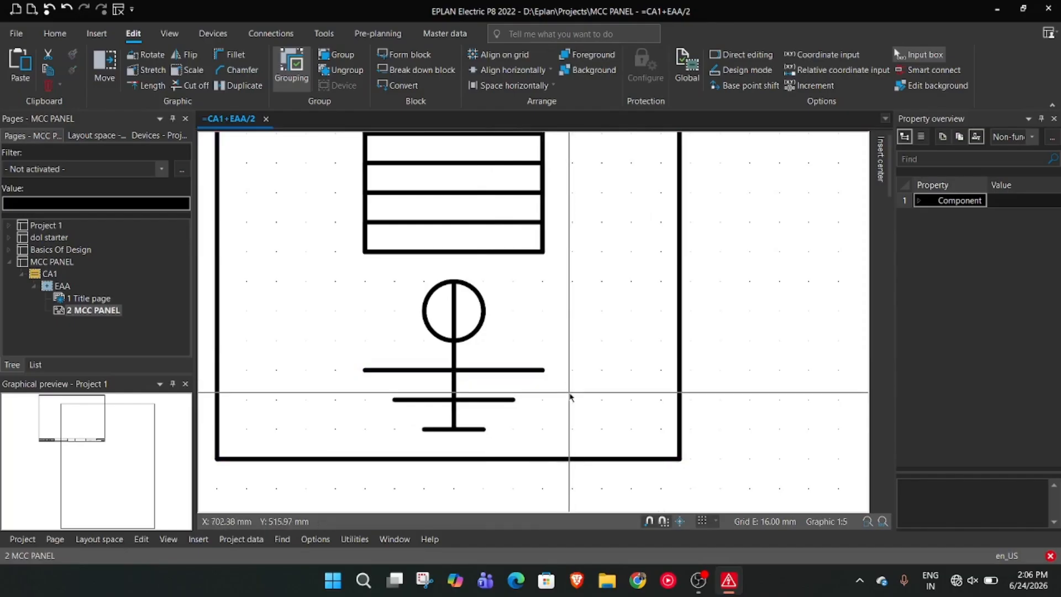
# Paste a copy of the 250 by 800 mm side panel rectangle right of the front view's height dimension, level with the front panel's base
pyautogui.scroll(-6, 570, 396)
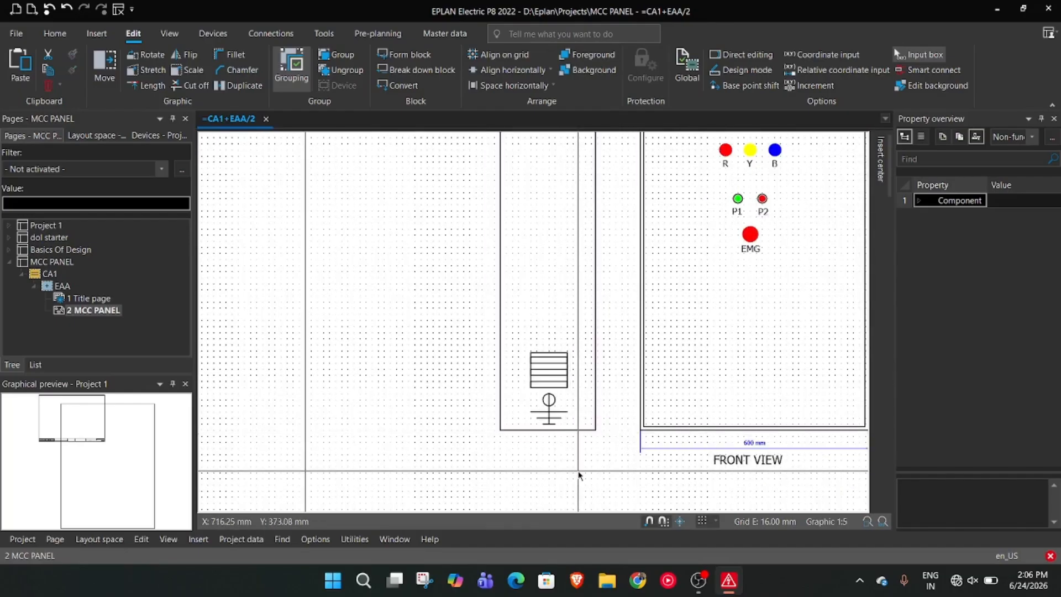
pyautogui.scroll(-2, 577, 475)
pyautogui.moveTo(834, 422); pyautogui.dragTo(626, 413, button='middle')
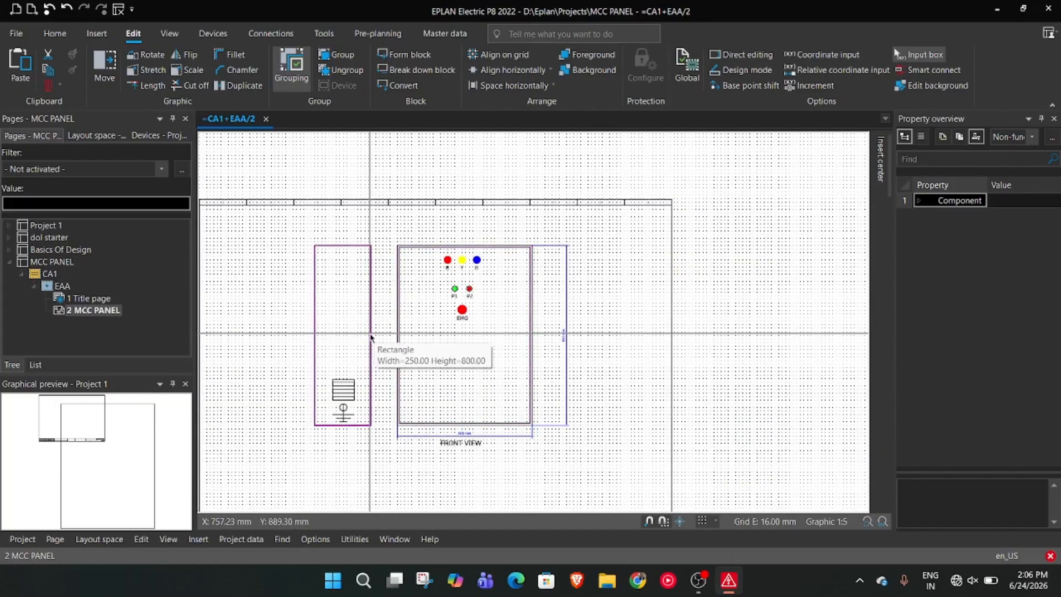
pyautogui.hotkey('ctrl', 'v')
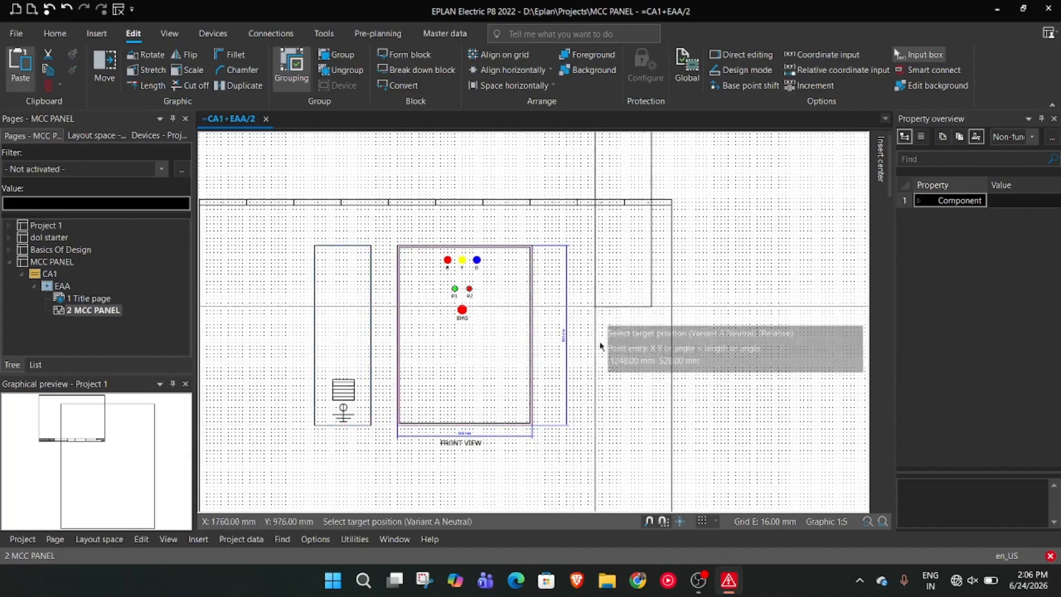
pyautogui.scroll(3, 591, 423)
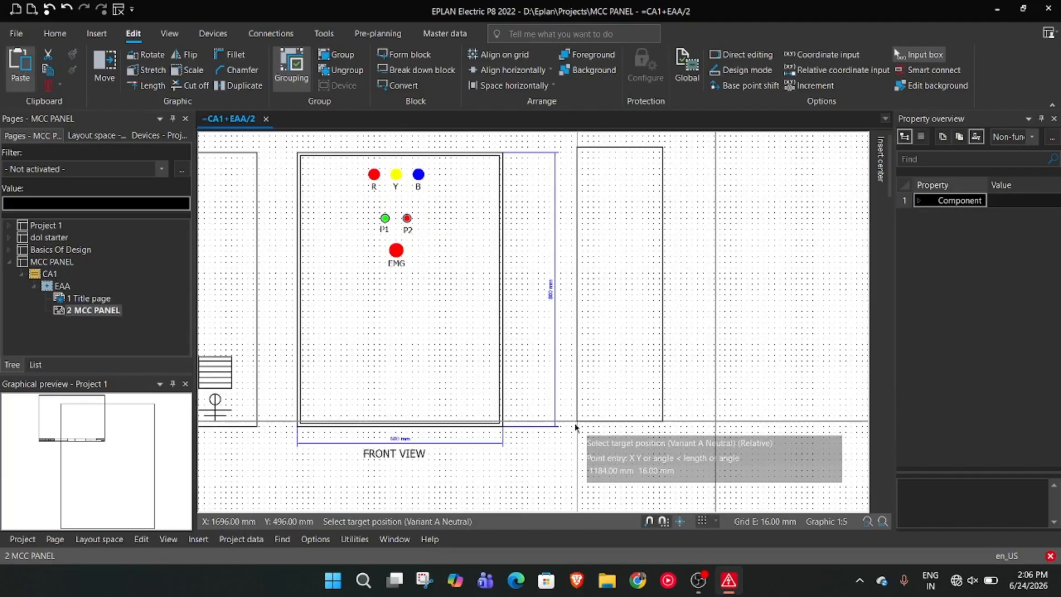
pyautogui.click(575, 430)
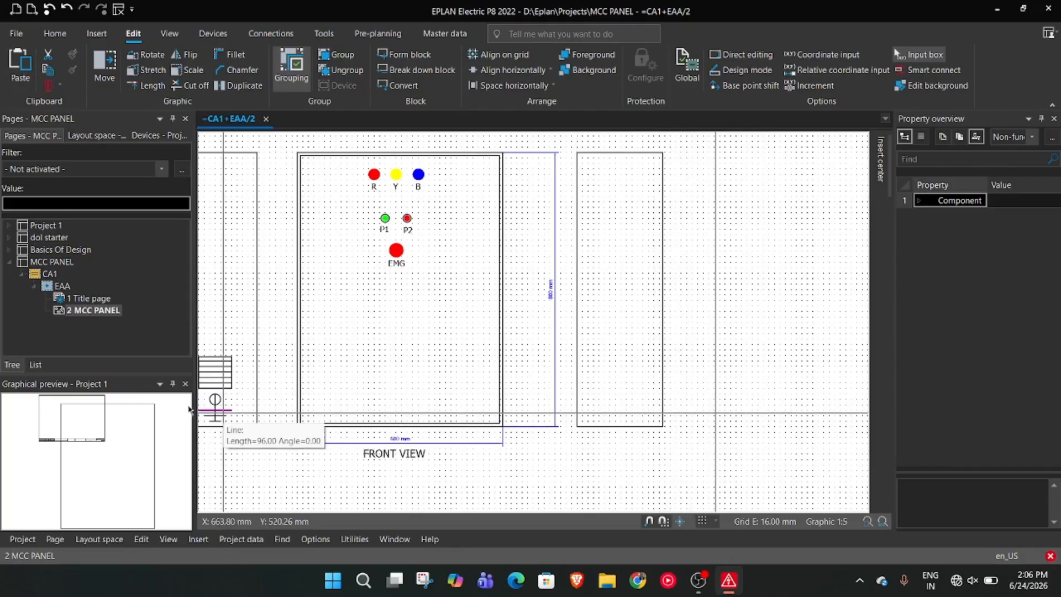
pyautogui.scroll(1, 243, 421)
pyautogui.scroll(-3, 250, 429)
pyautogui.scroll(1, 246, 441)
pyautogui.moveTo(244, 456); pyautogui.dragTo(506, 468, button='middle')
pyautogui.scroll(5, 507, 469)
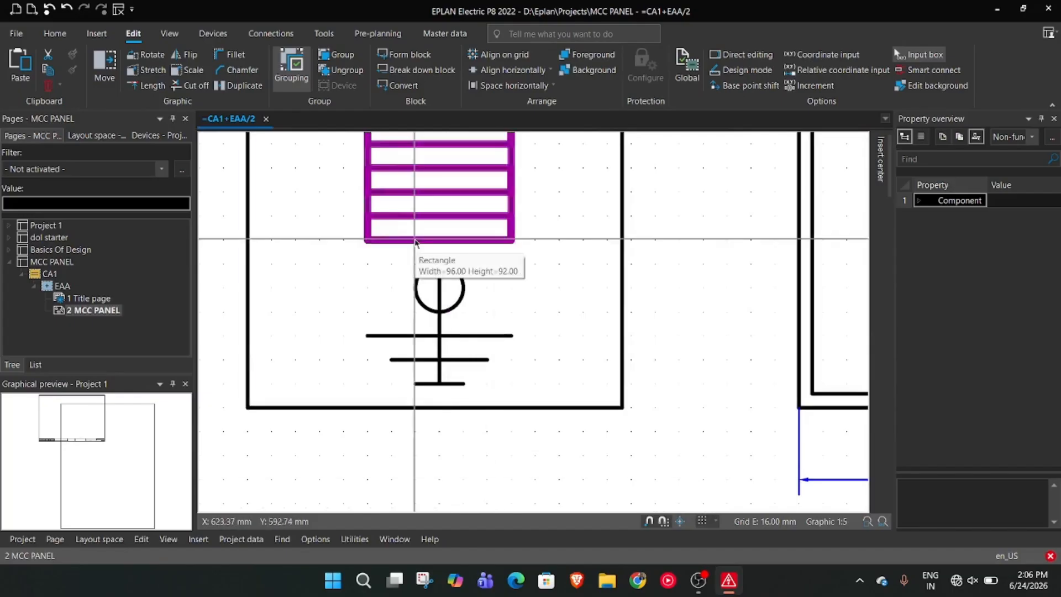
pyautogui.click(440, 313)
pyautogui.press('Delete')
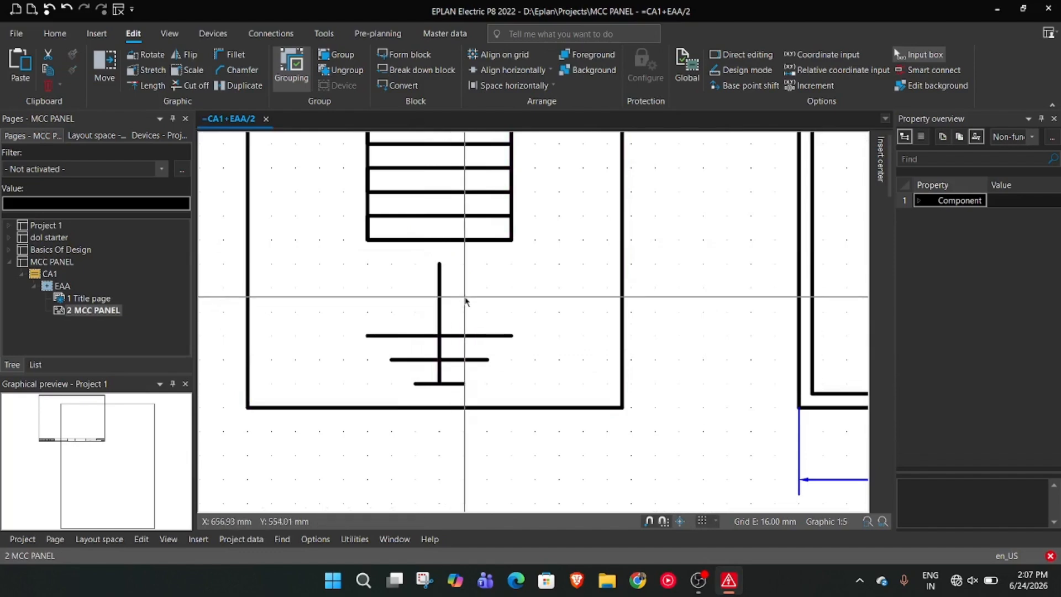
pyautogui.hotkey('ctrl', 'x')
pyautogui.hotkey('ctrl', 'z')
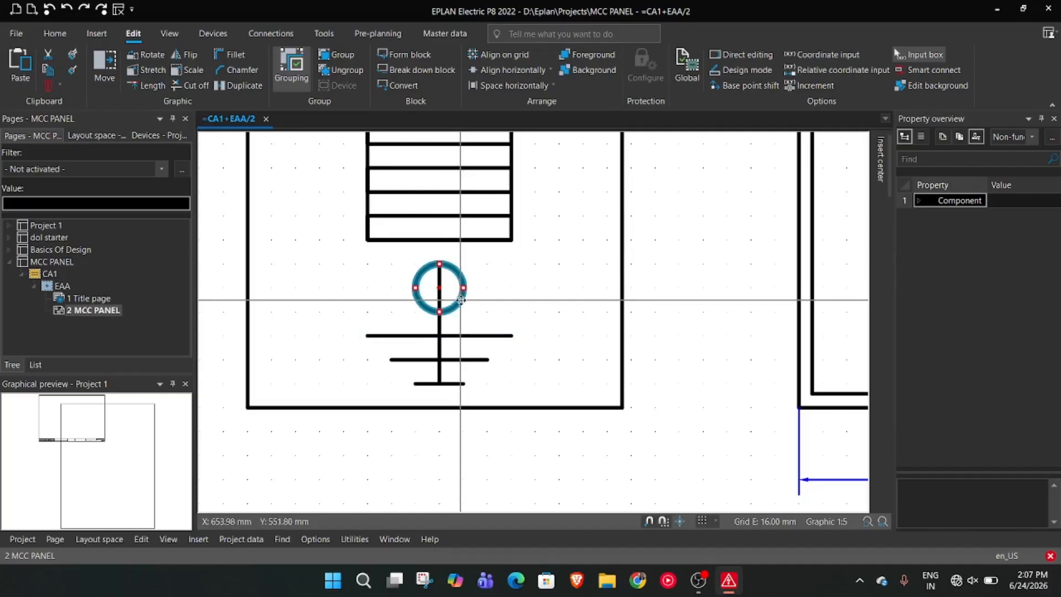
# Examine the properties of the earth symbol's circle
pyautogui.click(465, 288)
pyautogui.click(464, 288)
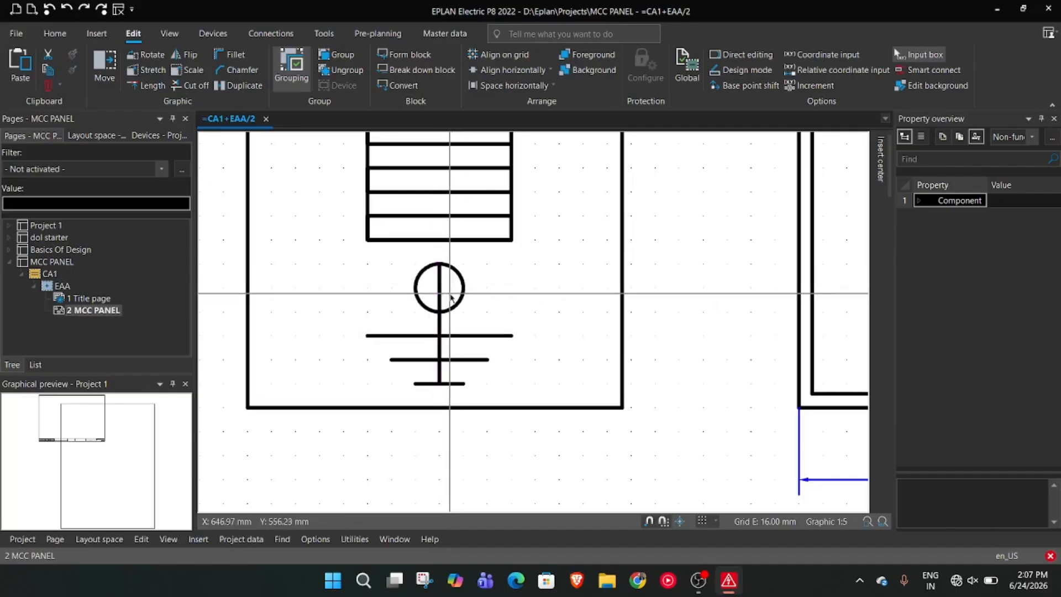
pyautogui.doubleClick(465, 300)
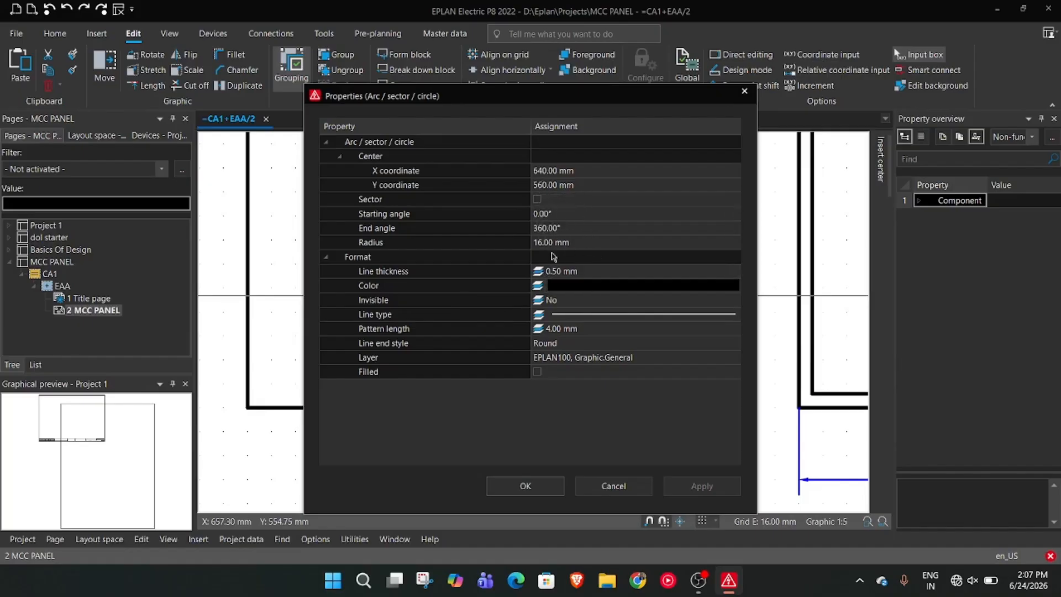
pyautogui.click(539, 487)
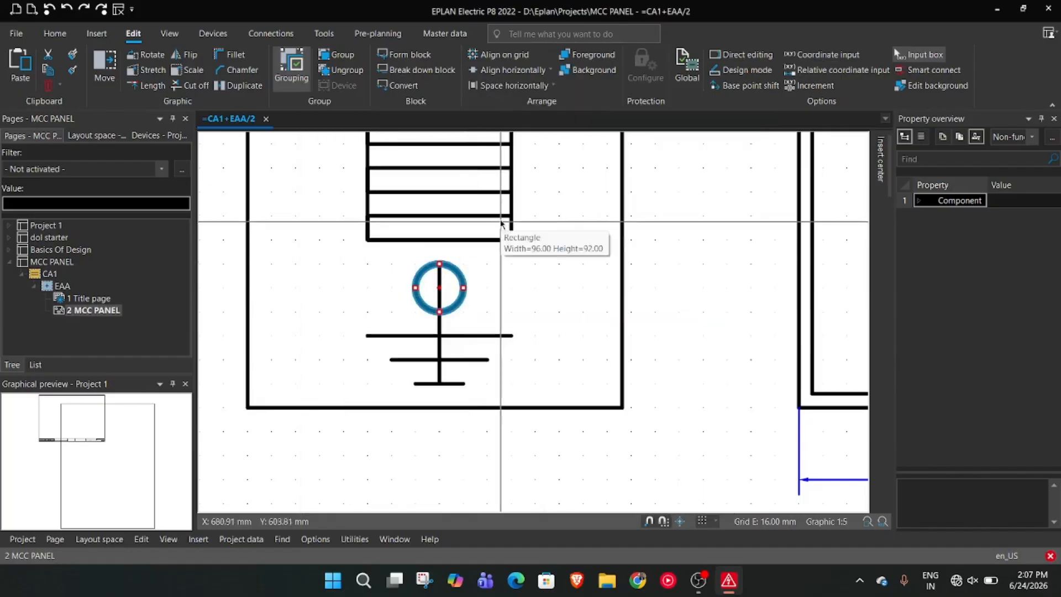
# Group the circle, the vertical line and the three horizontal lines of the earth symbol
pyautogui.scroll(-4, 504, 289)
pyautogui.scroll(-2, 495, 191)
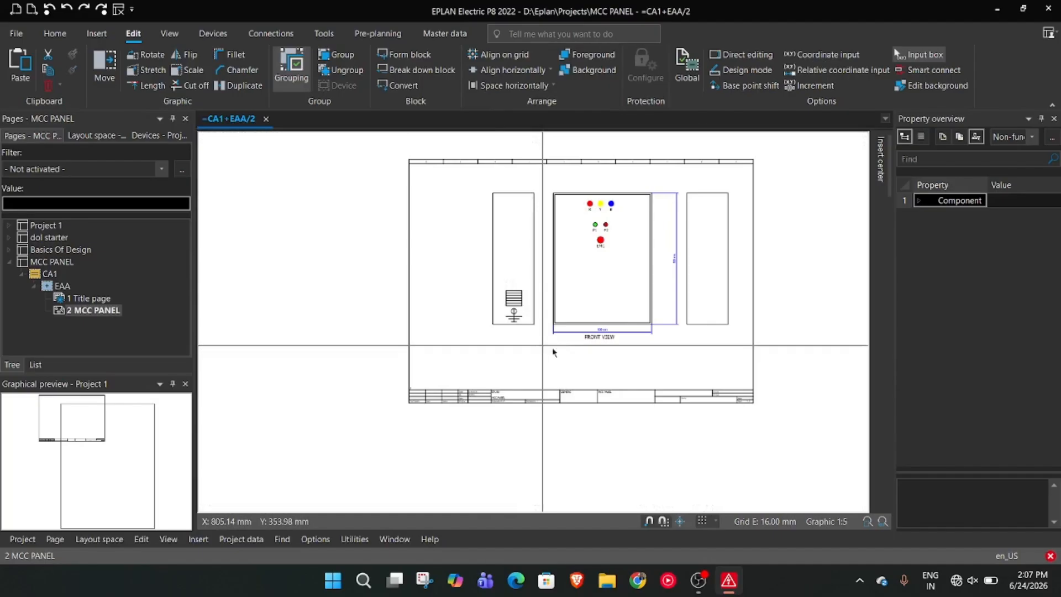
pyautogui.scroll(4, 485, 383)
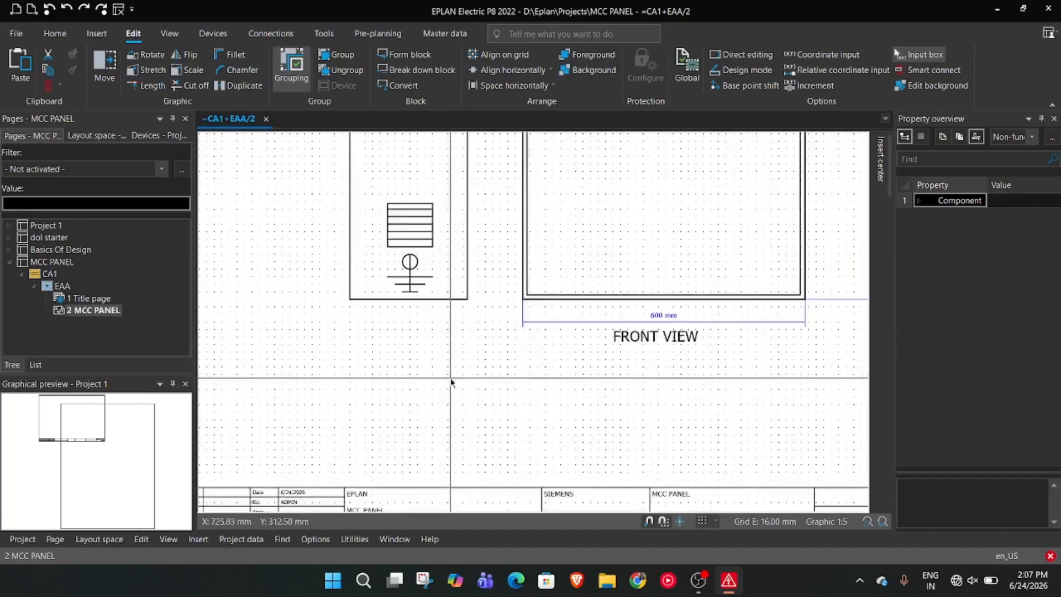
pyautogui.moveTo(415, 233); pyautogui.dragTo(365, 215)
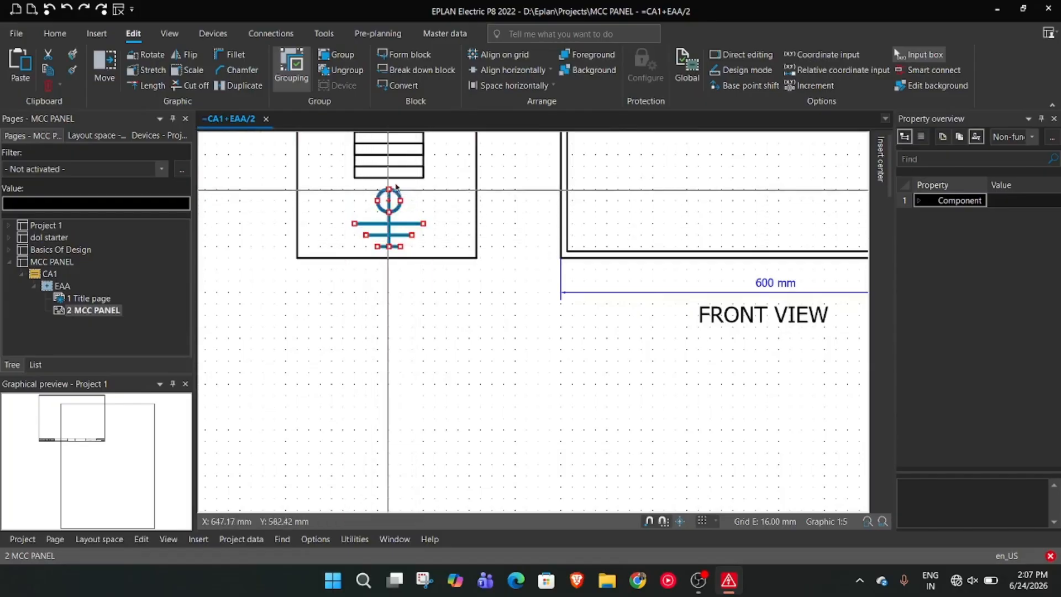
pyautogui.click(343, 53)
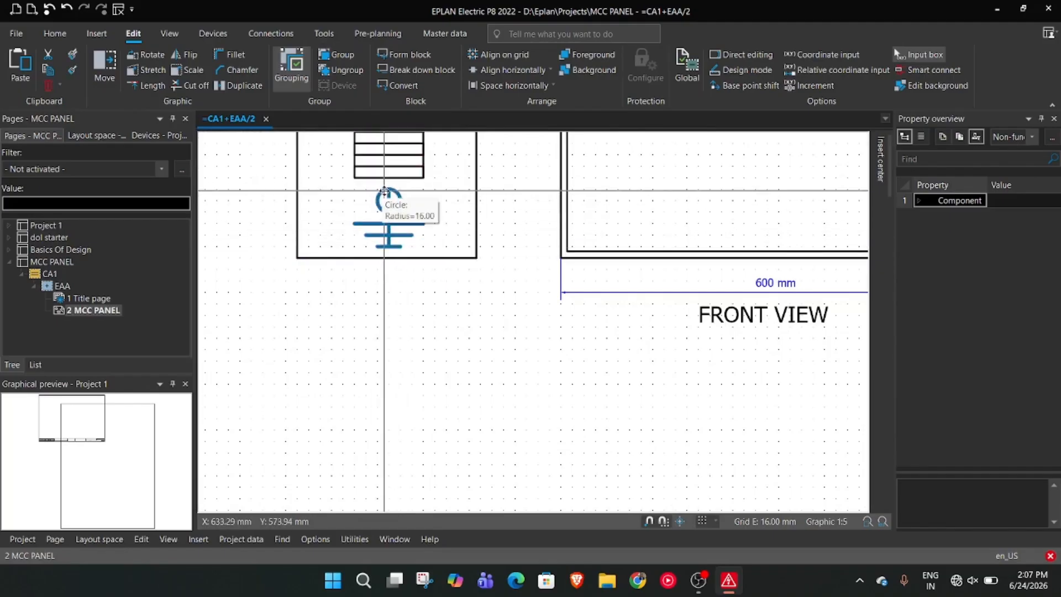
pyautogui.moveTo(381, 193)
pyautogui.mouseDown()
pyautogui.moveTo(393, 212)
pyautogui.moveTo(383, 195)
pyautogui.mouseUp()
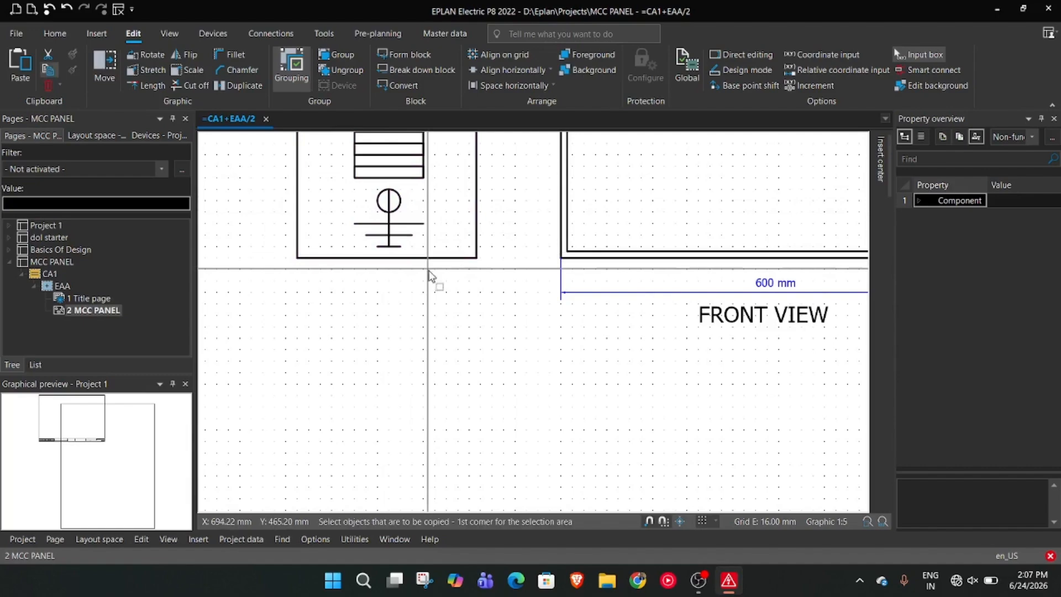
pyautogui.click(391, 224)
pyautogui.scroll(-5, 553, 331)
pyautogui.scroll(1, 554, 335)
pyautogui.moveTo(537, 346)
pyautogui.mouseDown(button='middle')
pyautogui.moveTo(405, 370)
pyautogui.moveTo(301, 368)
pyautogui.mouseUp(button='middle')
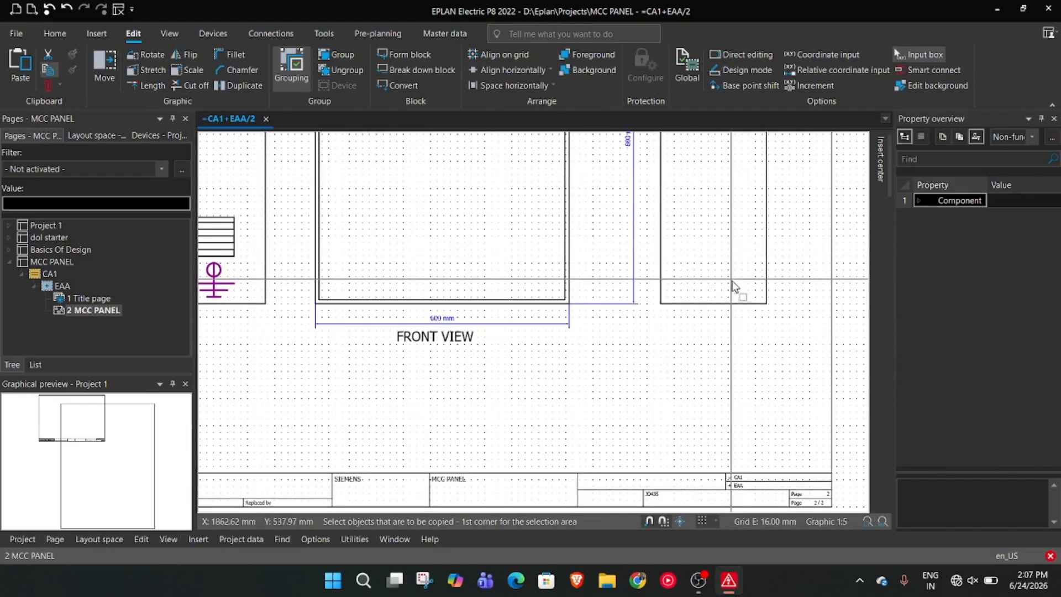
pyautogui.hotkey('ctrl', 'v')
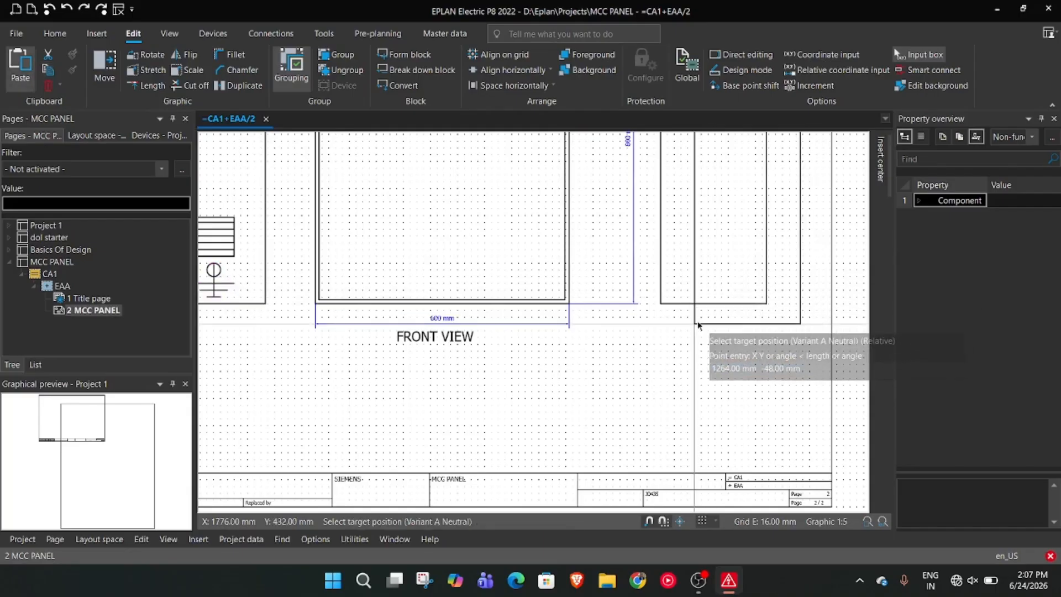
pyautogui.press('Escape')
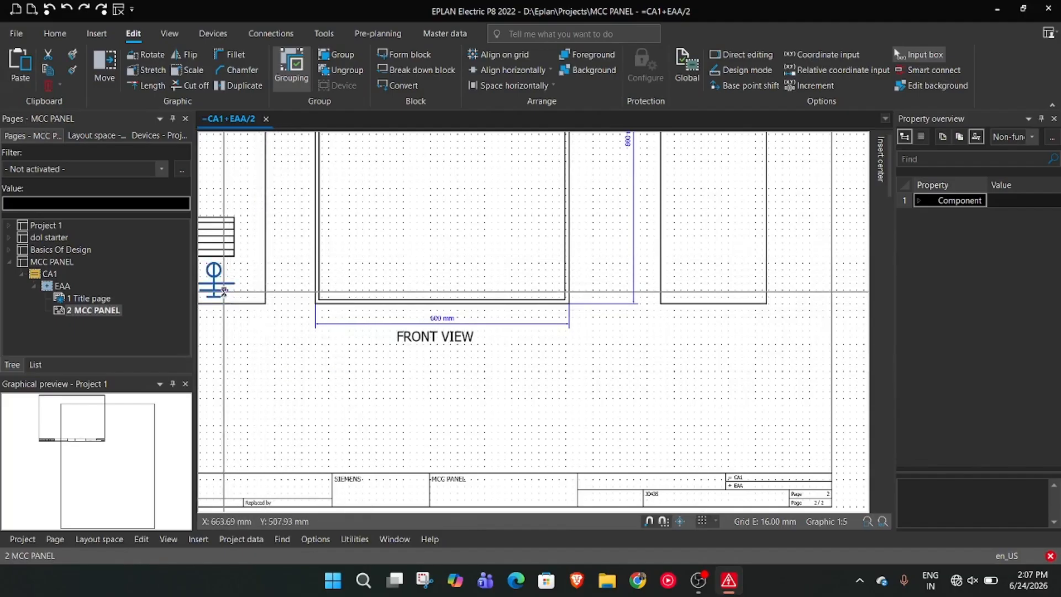
# Copy the grouped earth symbol and place the copy at the bottom of the right side panel, touching its lower edge
pyautogui.hotkey('ctrl', 'c')
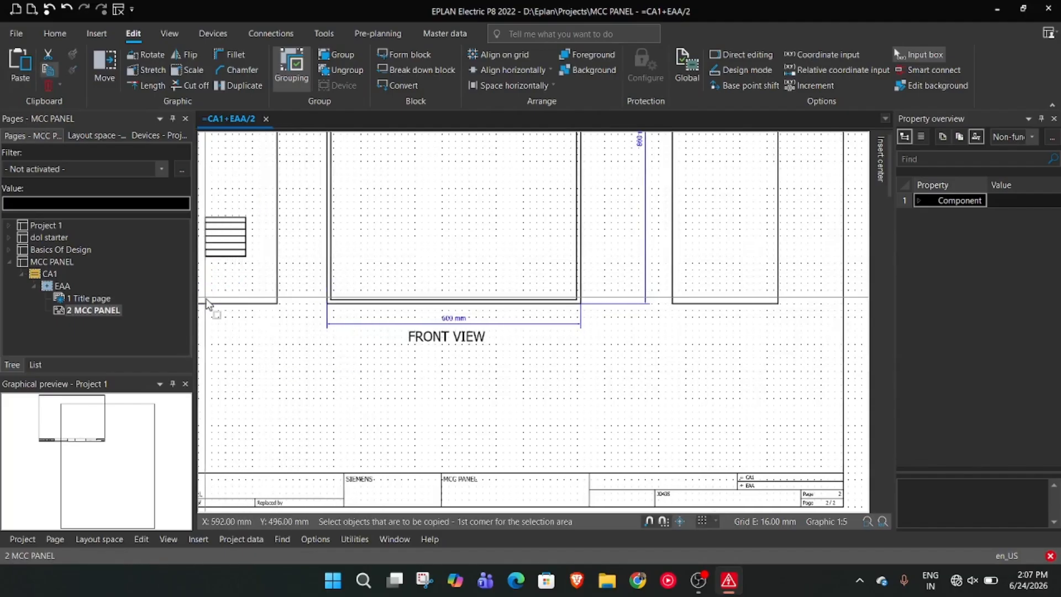
pyautogui.click(243, 304)
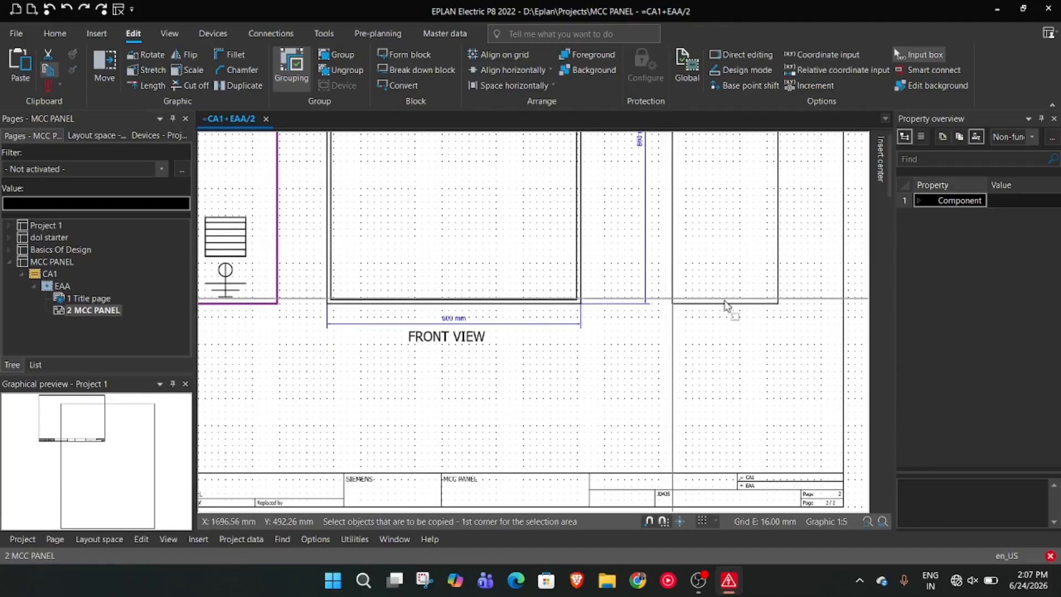
pyautogui.hotkey('ctrl', 'v')
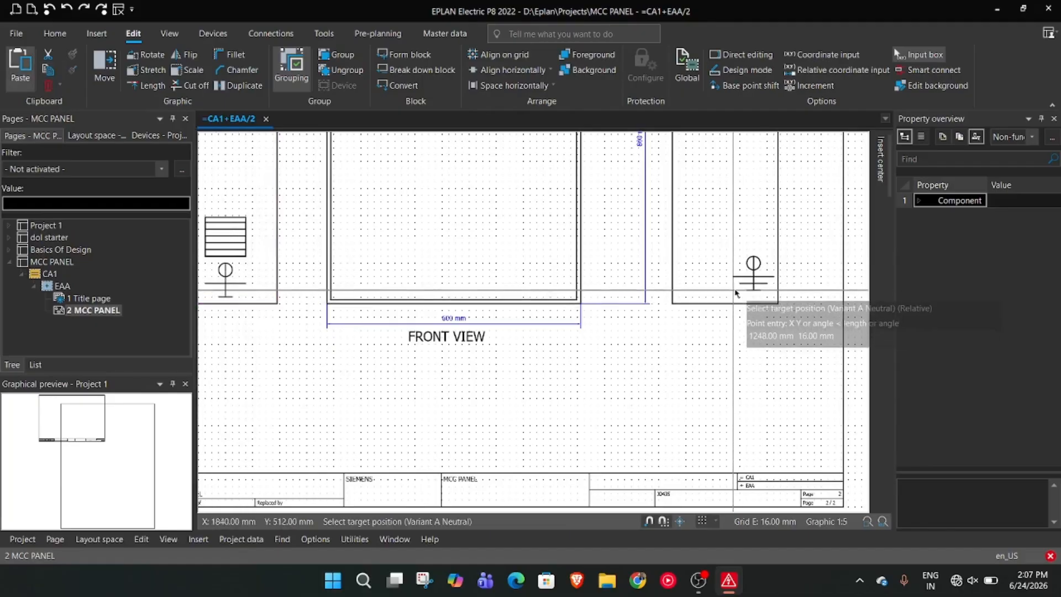
pyautogui.click(707, 307)
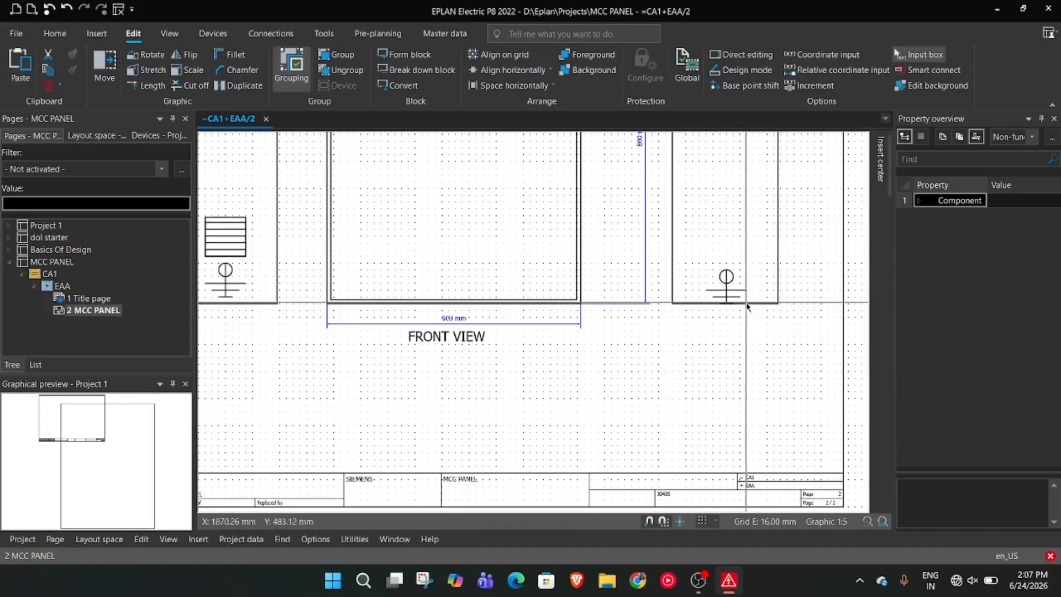
# Copy the louver from the left side panel and place the copy near the top of the right side panel
pyautogui.scroll(-2, 713, 310)
pyautogui.scroll(-1, 790, 298)
pyautogui.moveTo(790, 299); pyautogui.dragTo(796, 364, button='middle')
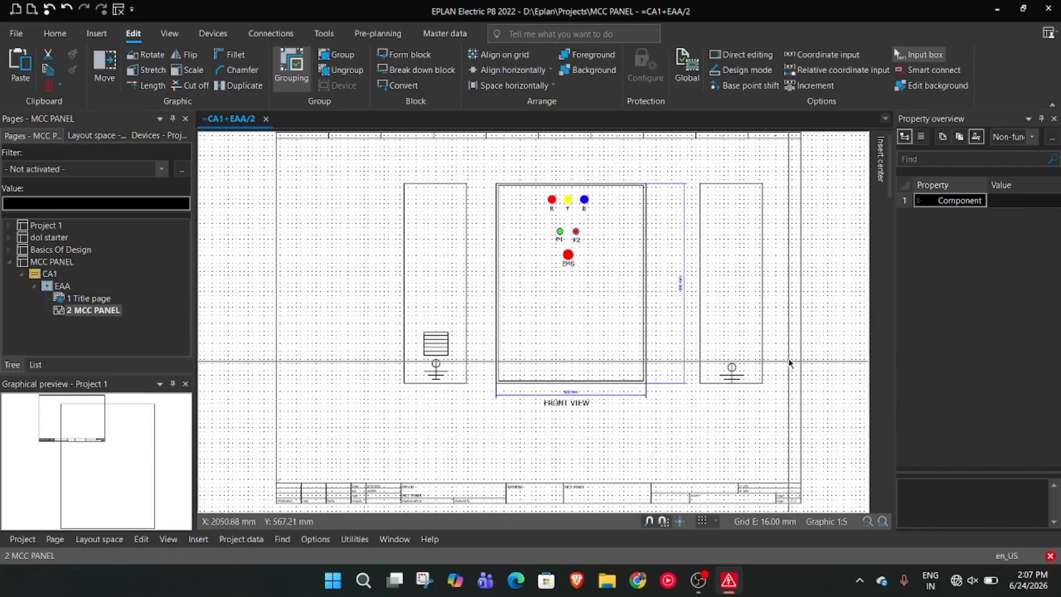
pyautogui.scroll(3, 652, 265)
pyautogui.scroll(-2, 812, 260)
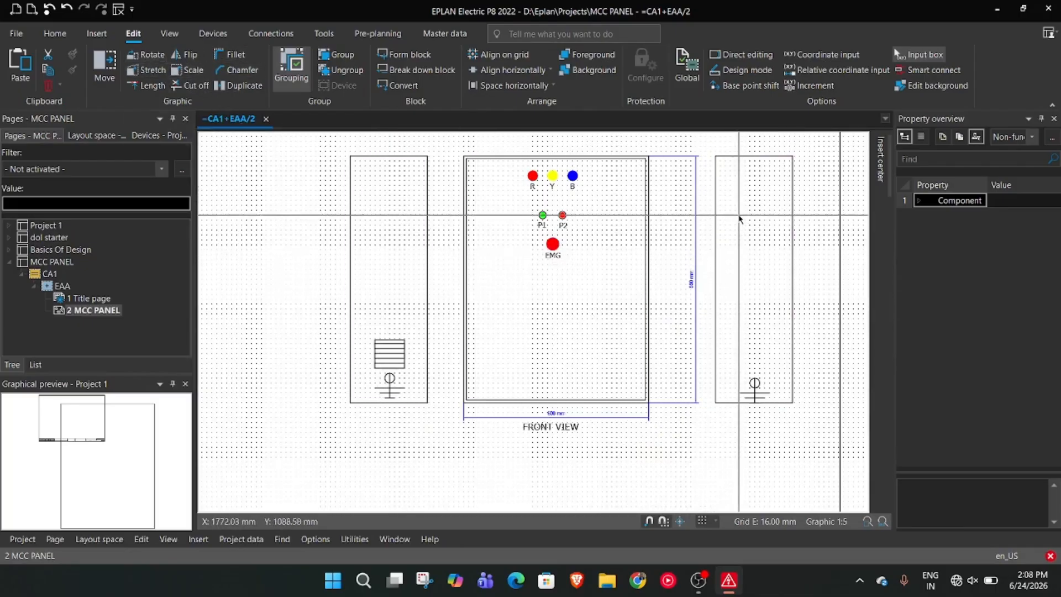
pyautogui.hotkey('ctrl', 'c')
pyautogui.hotkey('ctrl', 'v')
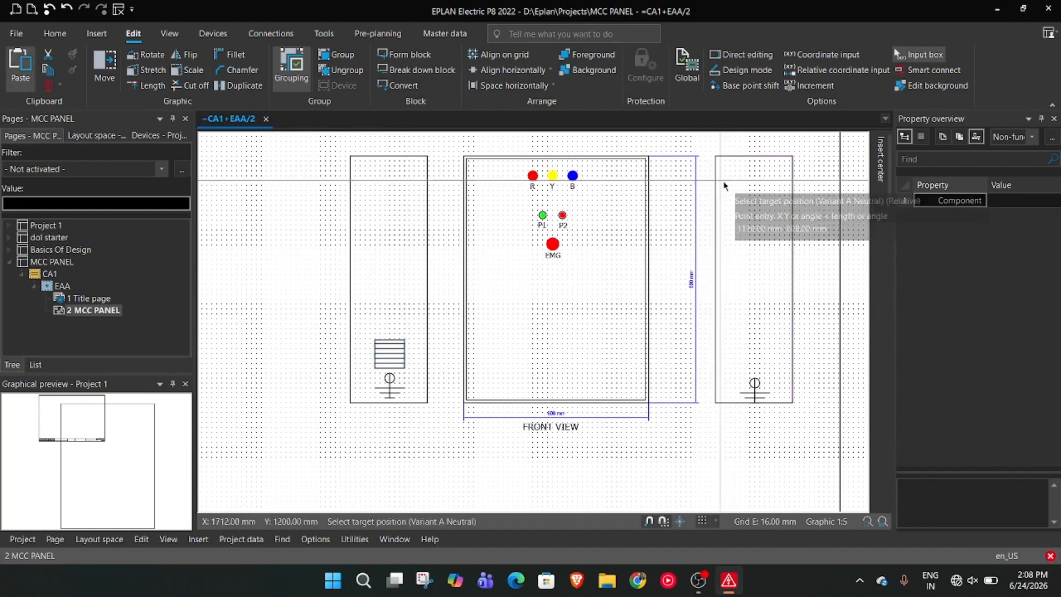
pyautogui.click(741, 214)
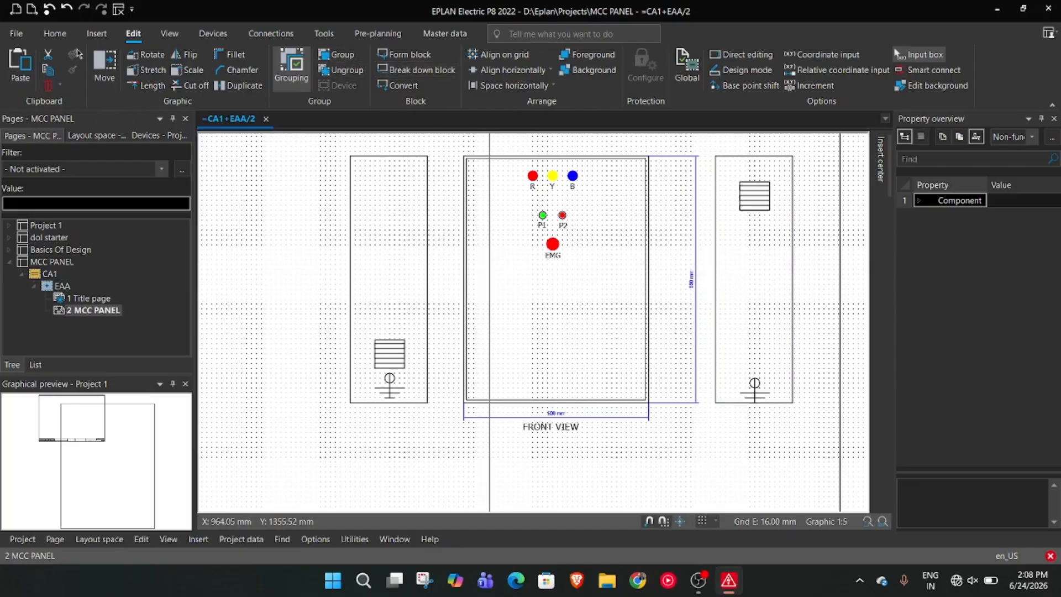
# Add a linear dimension for the left side panel's width, placing the dimension line below its bottom edge
pyautogui.scroll(-4, 507, 349)
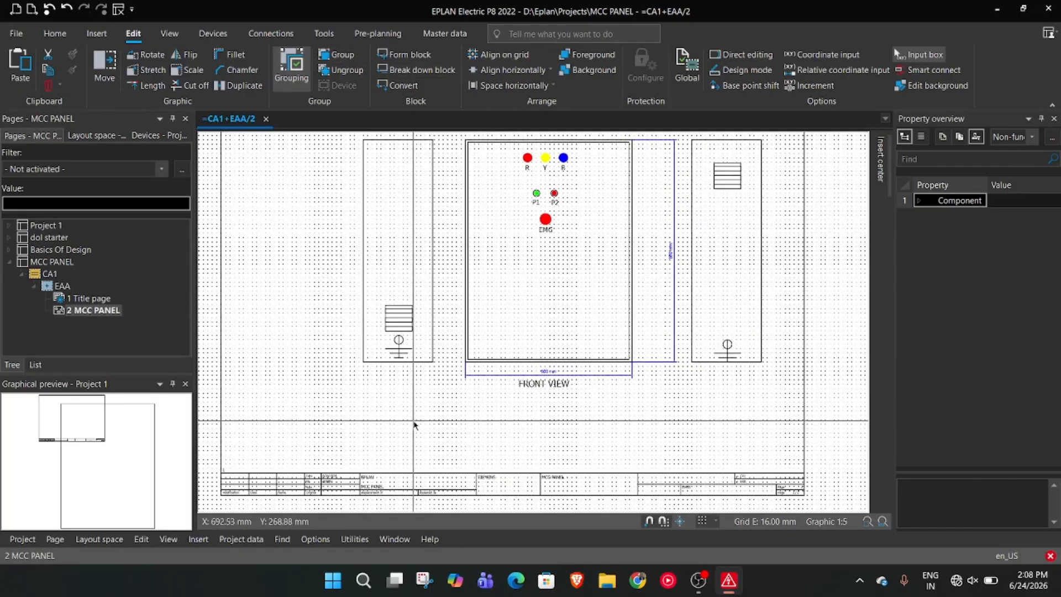
pyautogui.scroll(1, 420, 426)
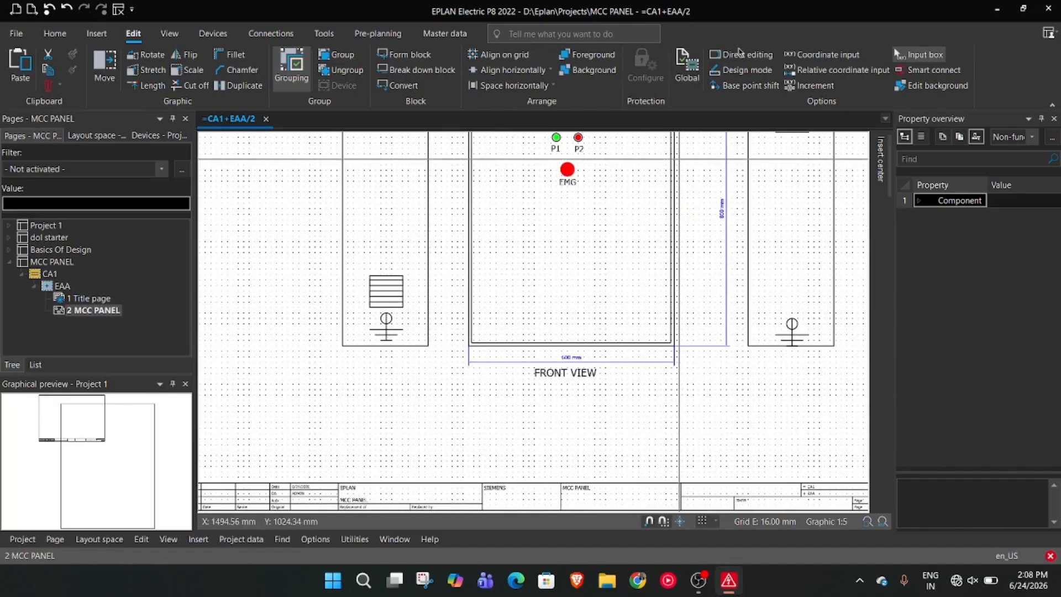
pyautogui.click(97, 35)
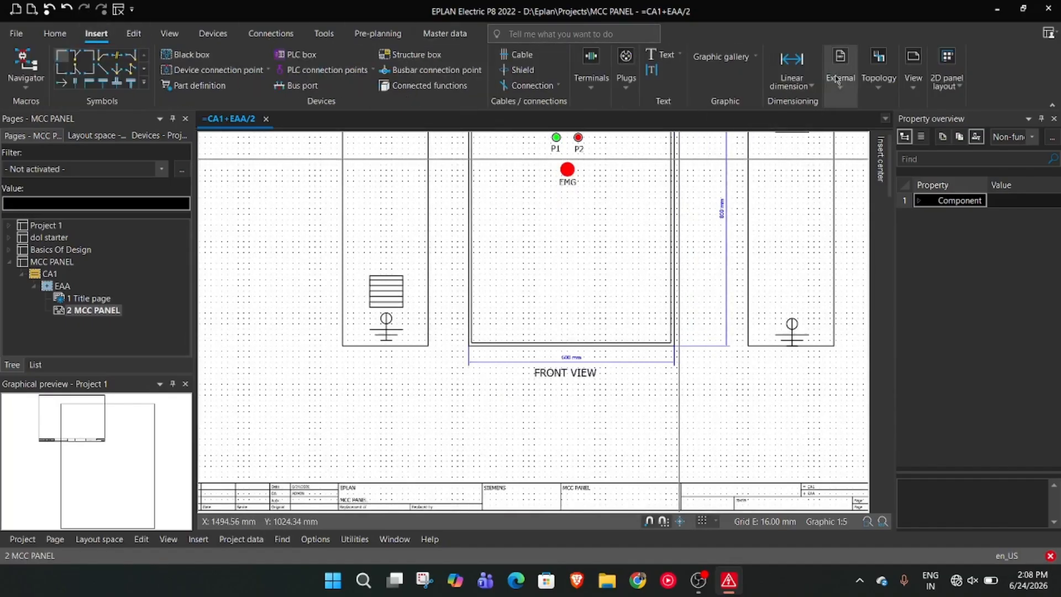
pyautogui.click(791, 62)
pyautogui.click(342, 347)
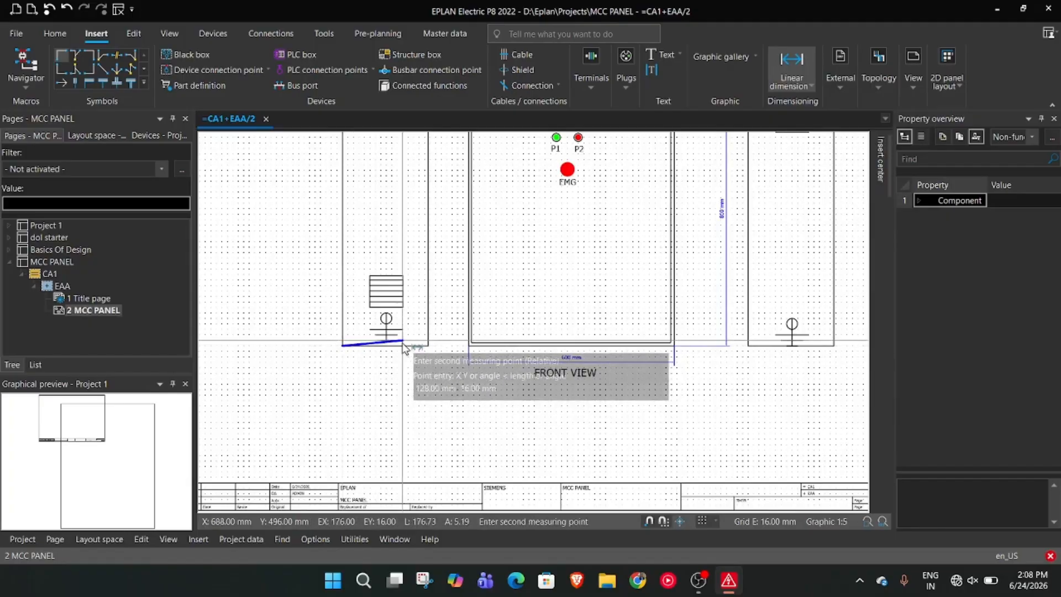
pyautogui.click(429, 346)
pyautogui.click(462, 380)
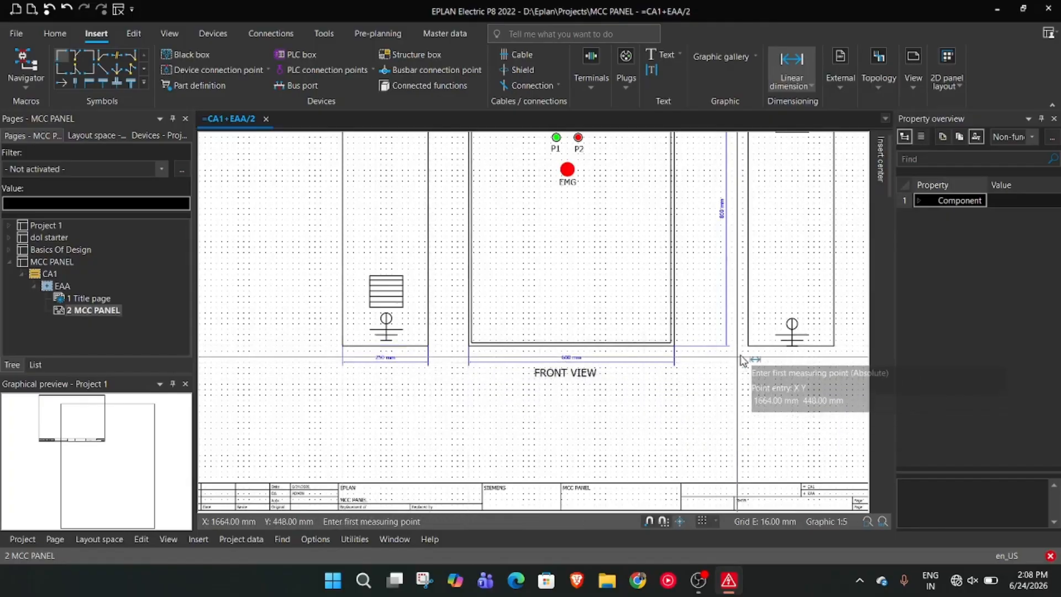
# Add a linear dimension for the right side panel's width, placing the dimension line below its bottom edge
pyautogui.click(749, 346)
pyautogui.click(834, 347)
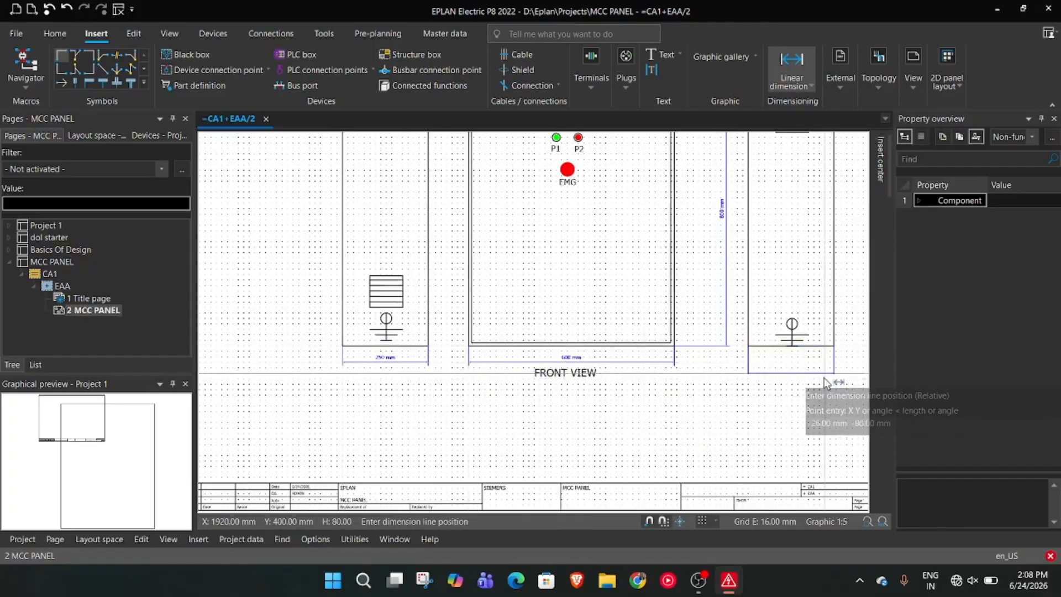
pyautogui.click(823, 364)
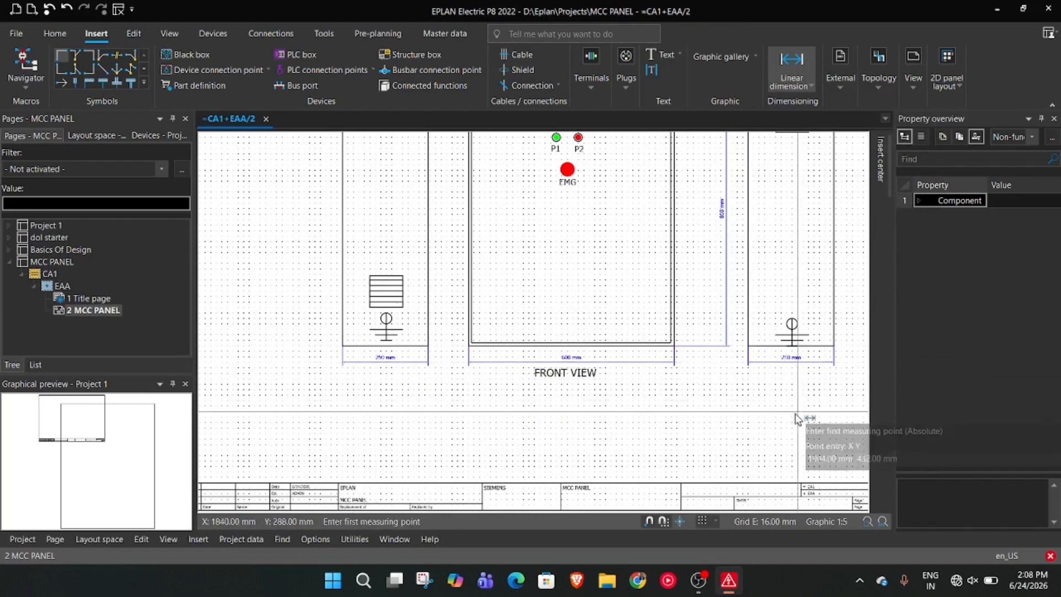
pyautogui.press('Escape')
# Draw a 600 by 250 mm rectangle below the FRONT VIEW label, aligned with the front view's left edge
pyautogui.scroll(1, 518, 423)
pyautogui.scroll(3, 464, 382)
pyautogui.moveTo(632, 442); pyautogui.dragTo(554, 444, button='middle')
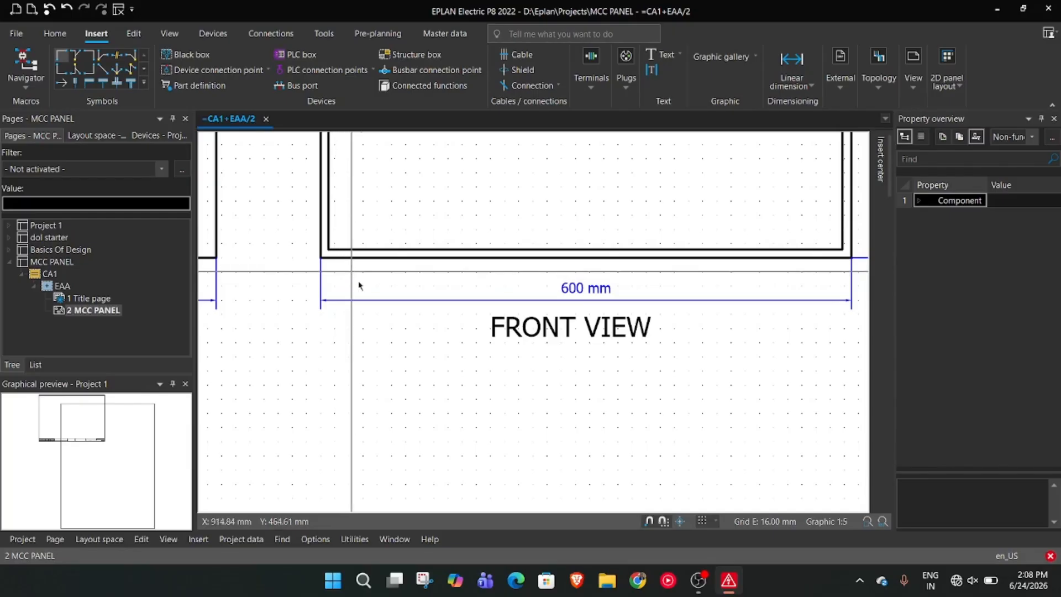
pyautogui.rightClick(412, 408)
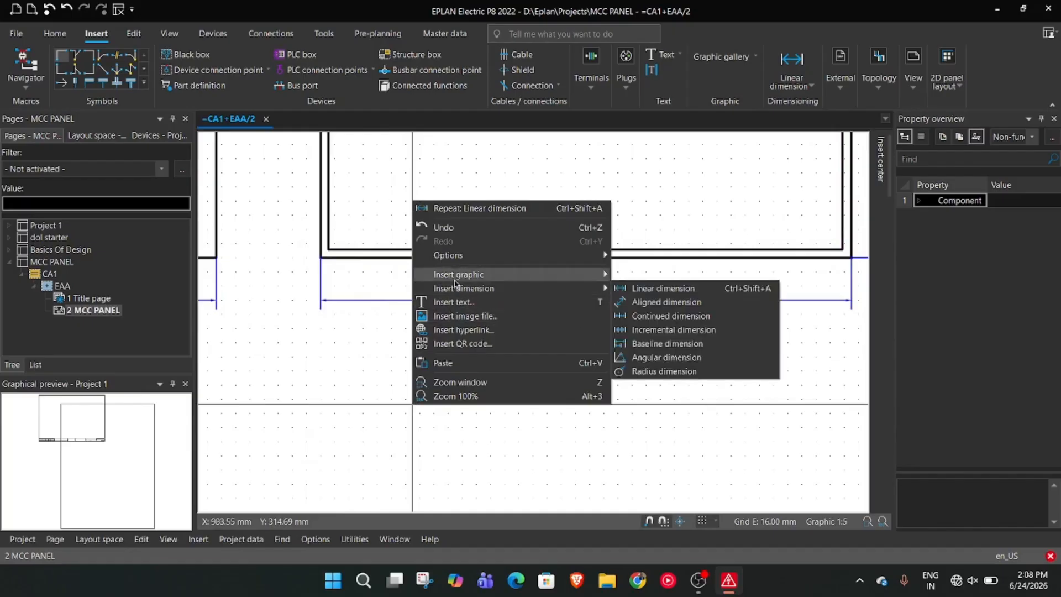
pyautogui.moveTo(456, 274)
pyautogui.click(650, 316)
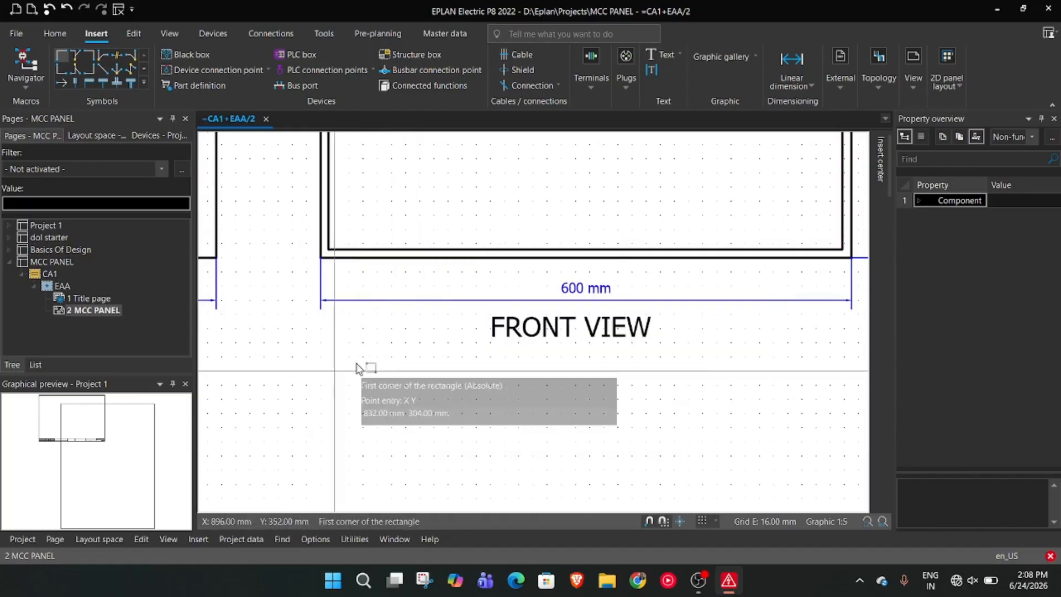
pyautogui.click(321, 398)
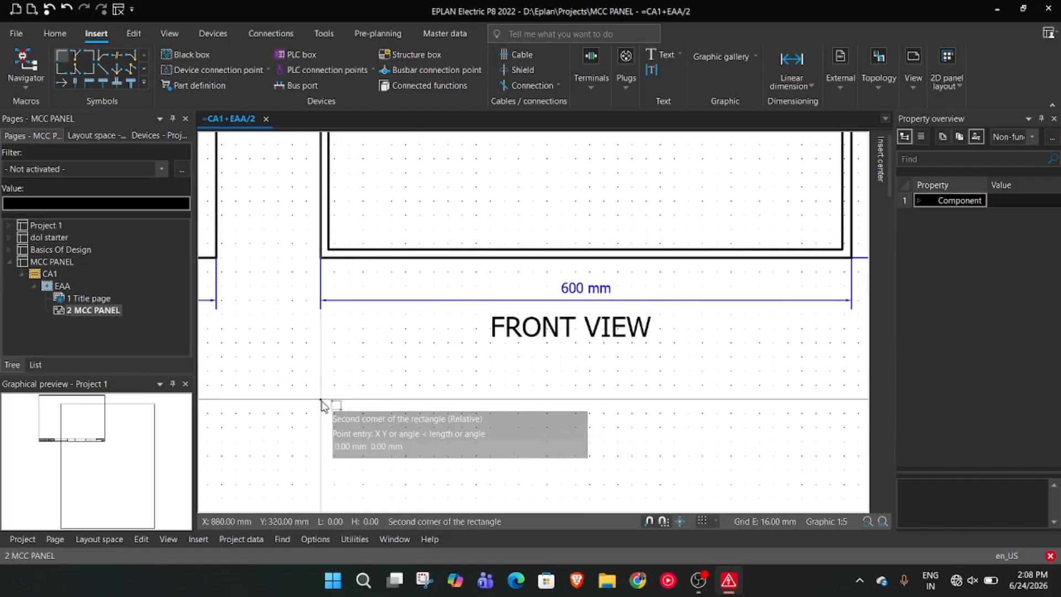
pyautogui.write('250')
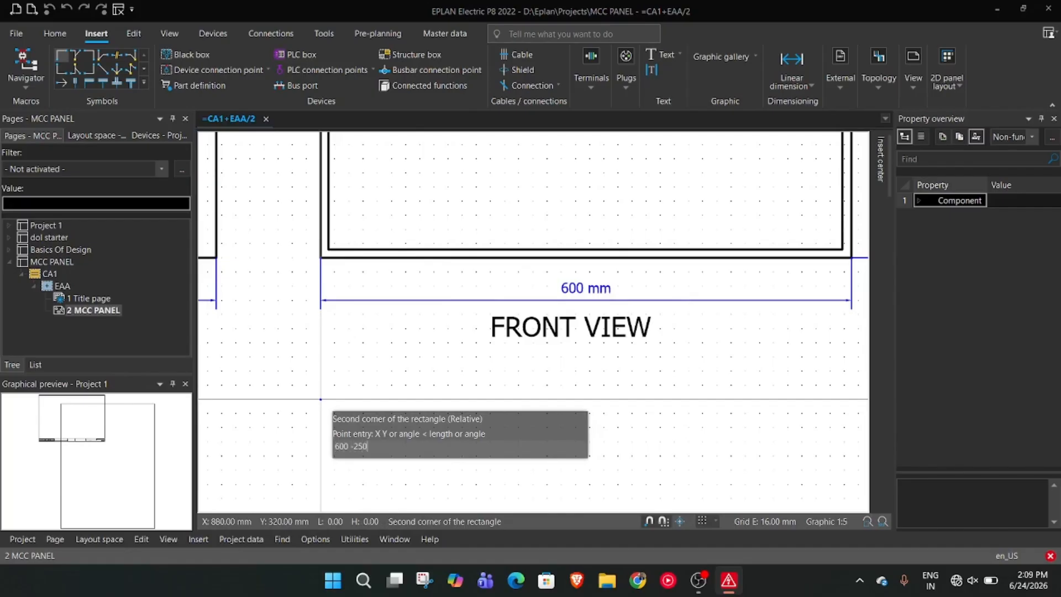
pyautogui.press('Return')
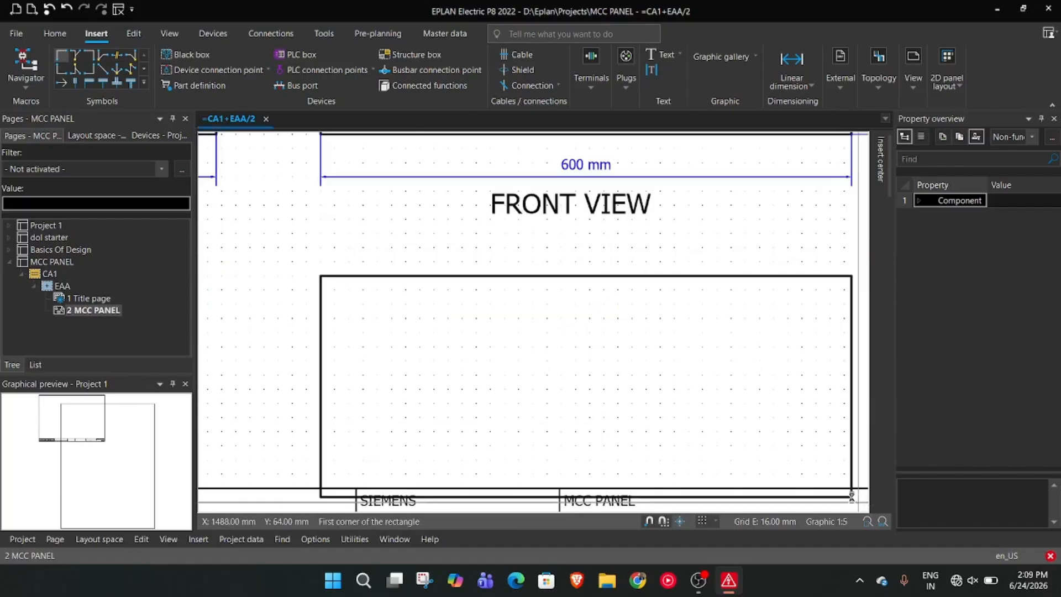
pyautogui.press('Escape')
# Move the new rectangle up clear of the title block and shift the FRONT VIEW label up under the front view
pyautogui.scroll(-2, 652, 360)
pyautogui.scroll(-2, 651, 361)
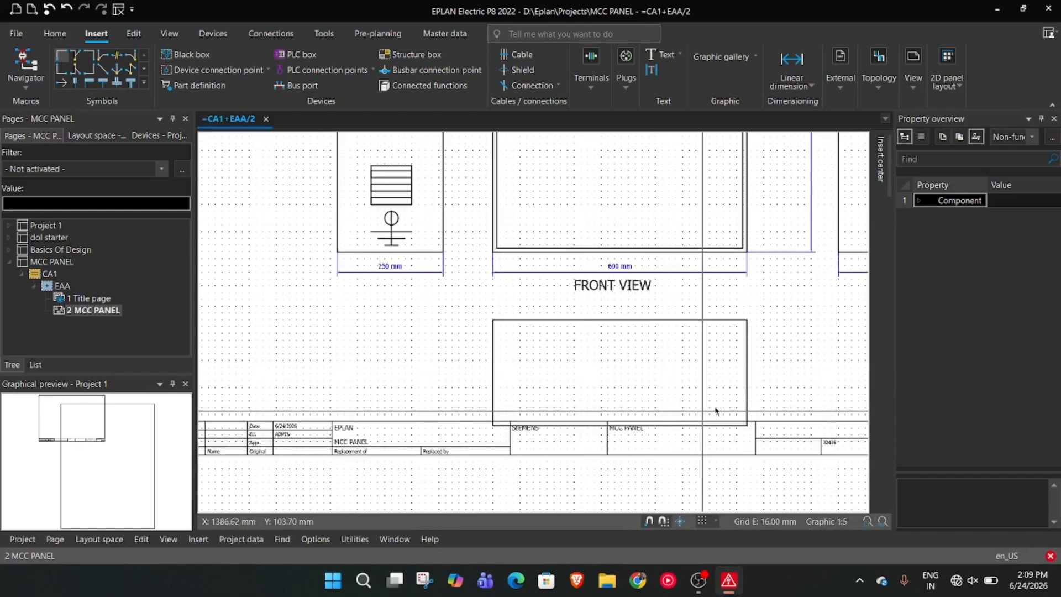
pyautogui.moveTo(664, 321); pyautogui.dragTo(615, 279)
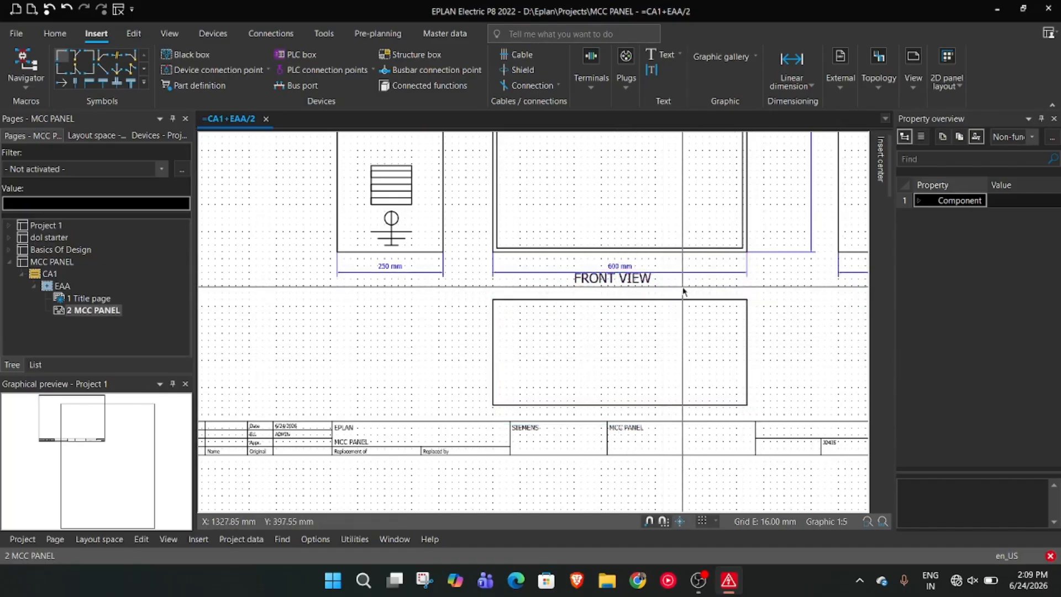
# Copy the FRONT VIEW label below the new rectangle and change the copy's text to BOTTOM VIEW
pyautogui.hotkey('ctrl', 'c')
pyautogui.hotkey('ctrl', 'v')
pyautogui.click(572, 427)
pyautogui.press('Escape')
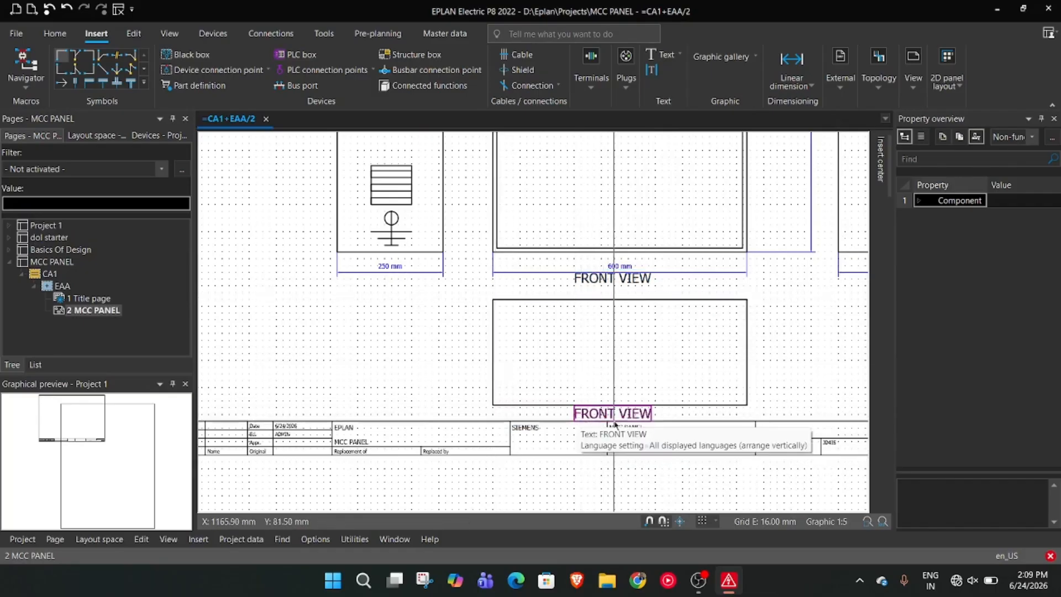
pyautogui.doubleClick(611, 413)
pyautogui.write('BOTTOM VIEW')
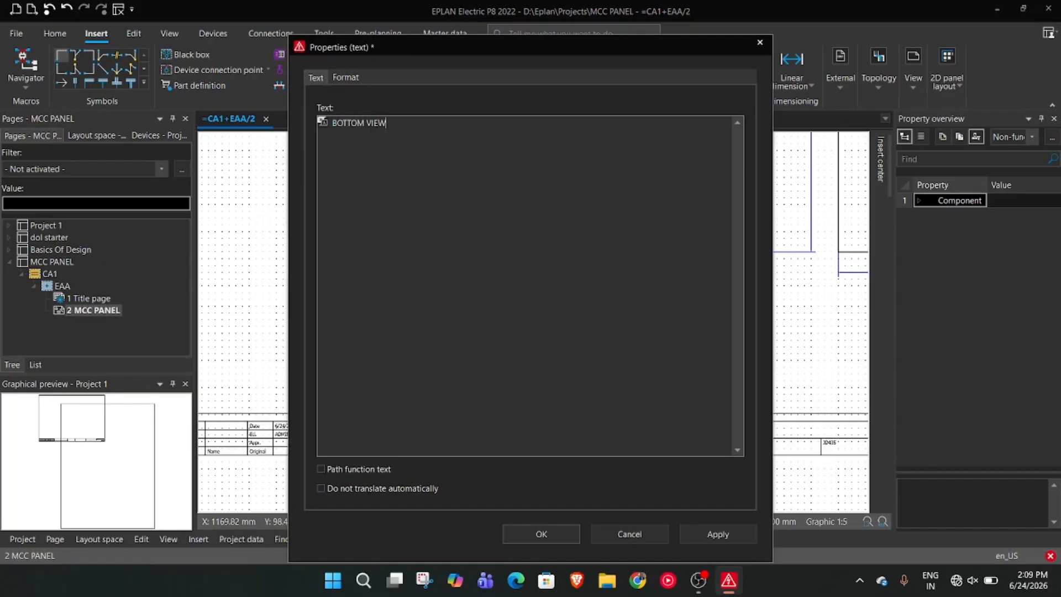
pyautogui.press('Return')
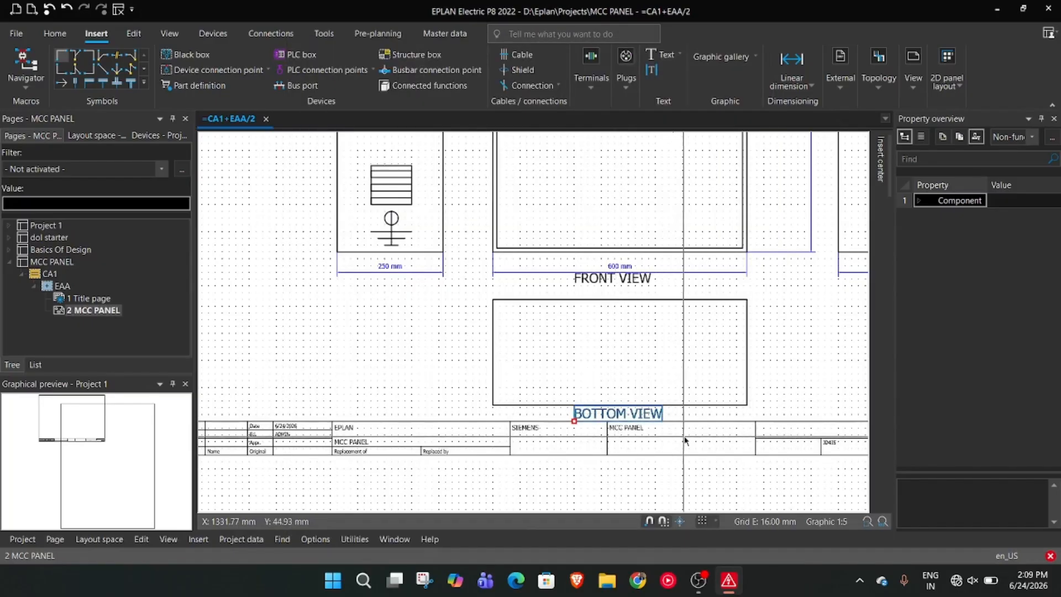
# Move the bottom view rectangle and its BOTTOM VIEW label slightly further up from the title block
pyautogui.moveTo(702, 301); pyautogui.dragTo(702, 292)
pyautogui.moveTo(645, 415); pyautogui.dragTo(645, 407)
pyautogui.scroll(1, 780, 389)
pyautogui.scroll(-3, 736, 367)
pyautogui.scroll(2, 757, 355)
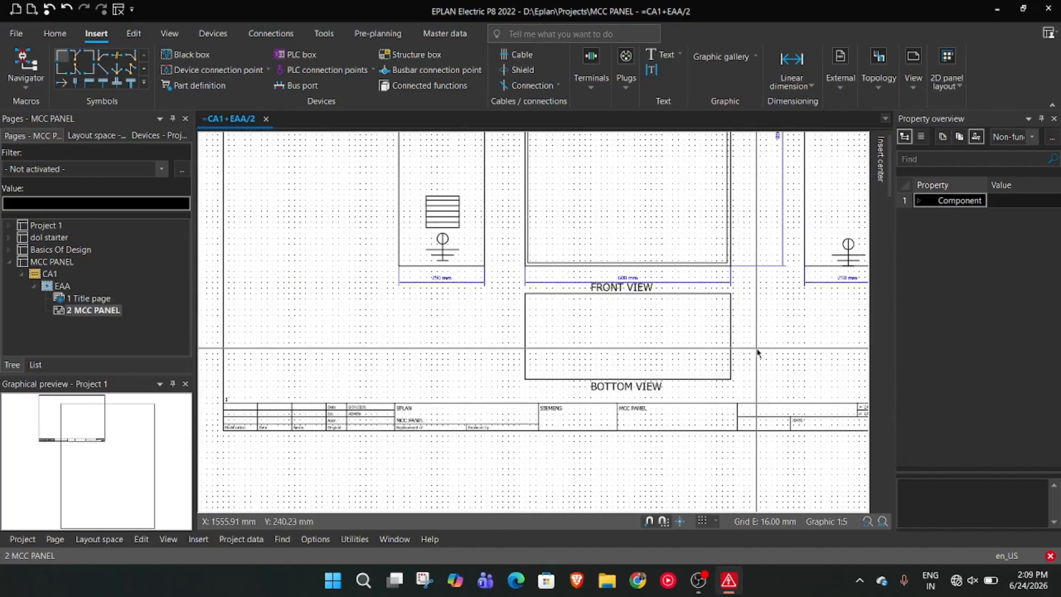
# Add linear dimensions for the bottom view rectangle's height beside its right edge and its width below its bottom edge
pyautogui.scroll(2, 757, 352)
pyautogui.click(785, 60)
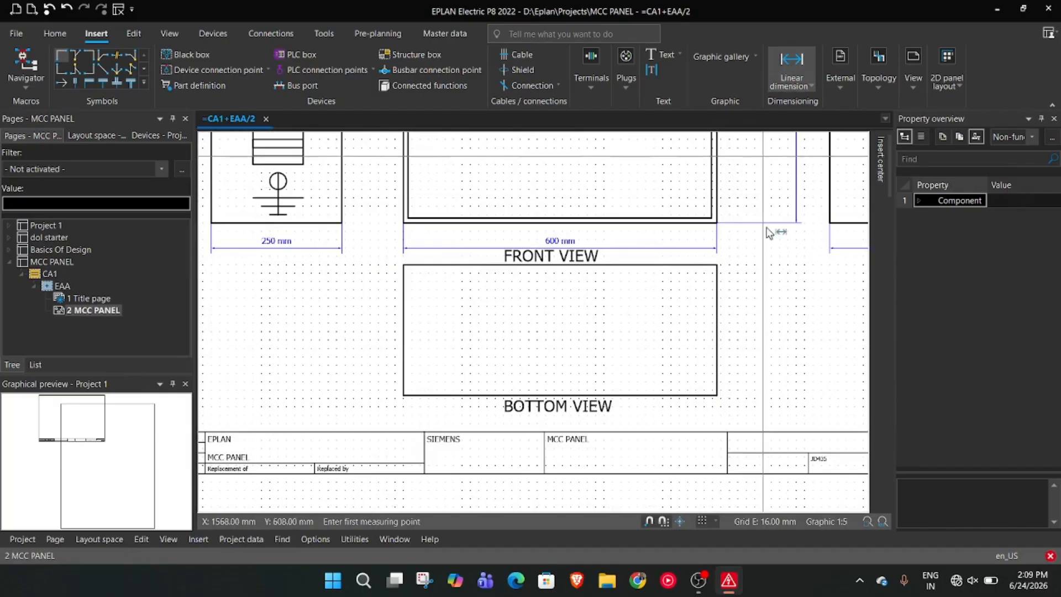
pyautogui.click(716, 265)
pyautogui.click(717, 395)
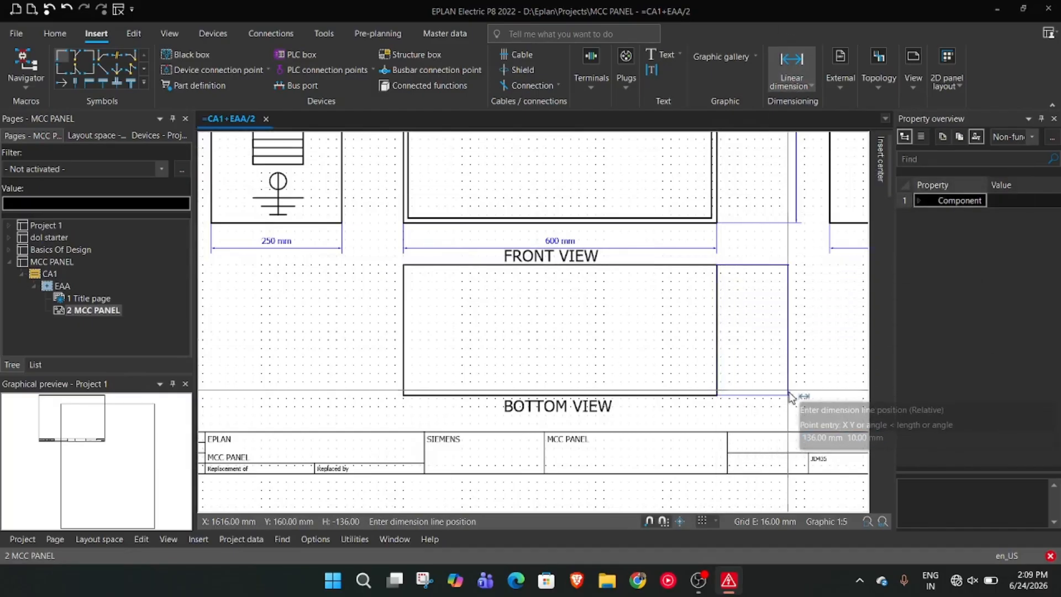
pyautogui.click(789, 395)
pyautogui.click(403, 395)
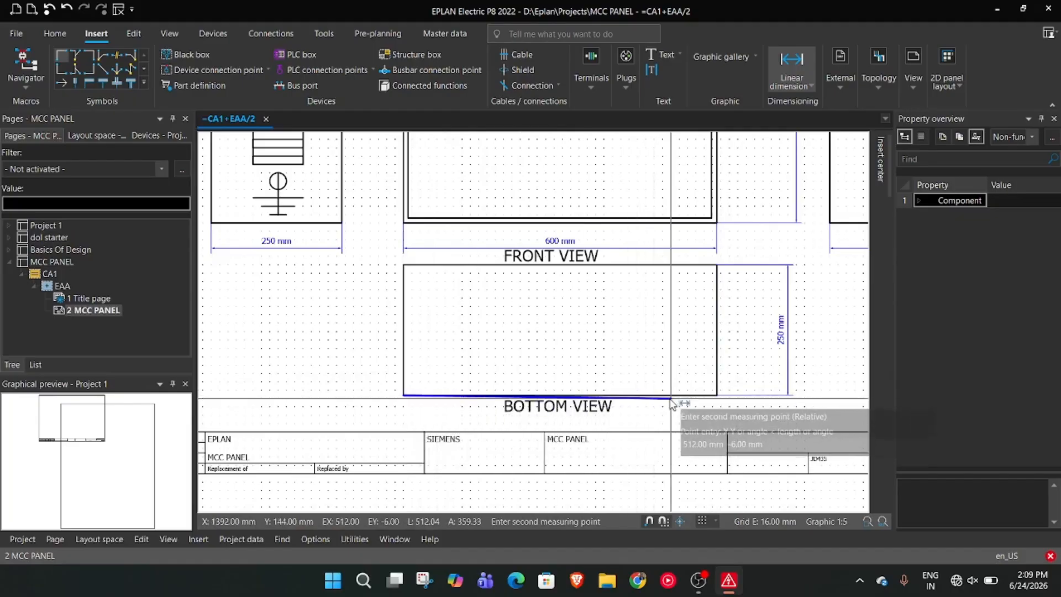
pyautogui.click(716, 395)
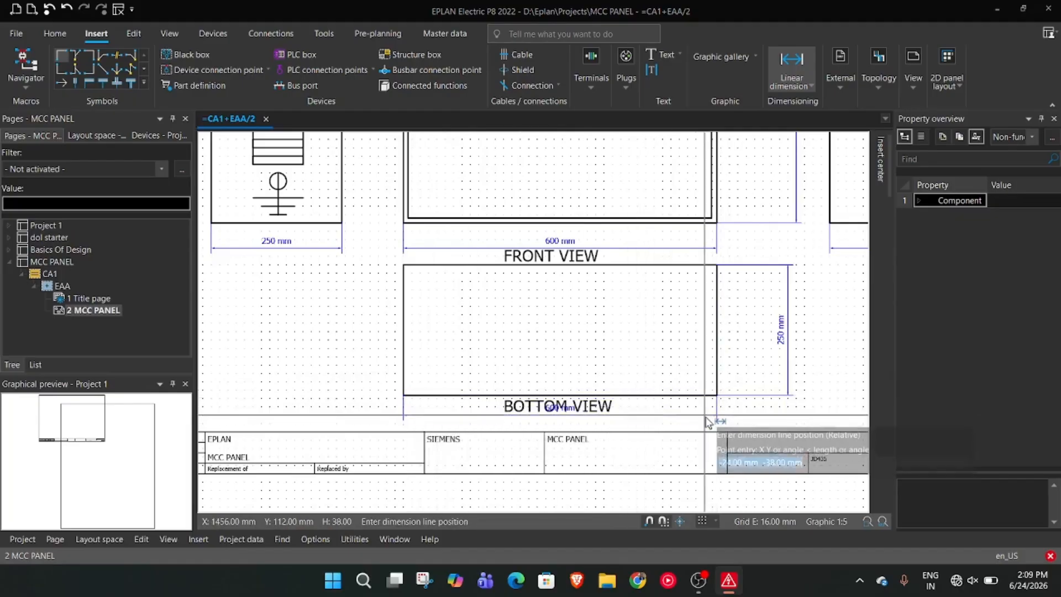
pyautogui.click(705, 415)
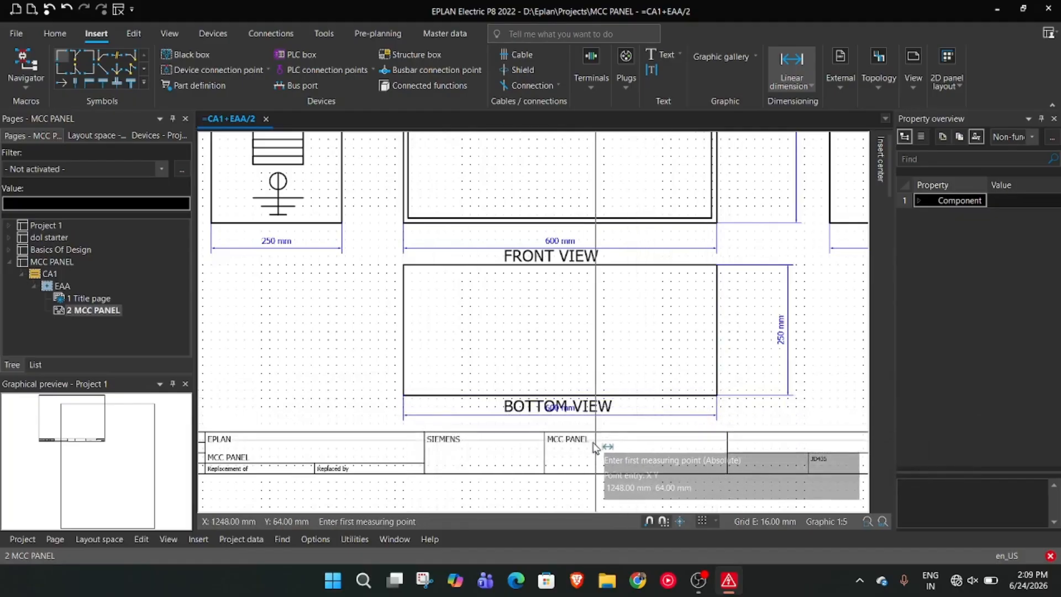
pyautogui.press('Escape')
# Examine the bottom view width dimension's line, format and dimensioning properties for a way to reposition its value text
pyautogui.click(571, 414)
pyautogui.rightClick(570, 411)
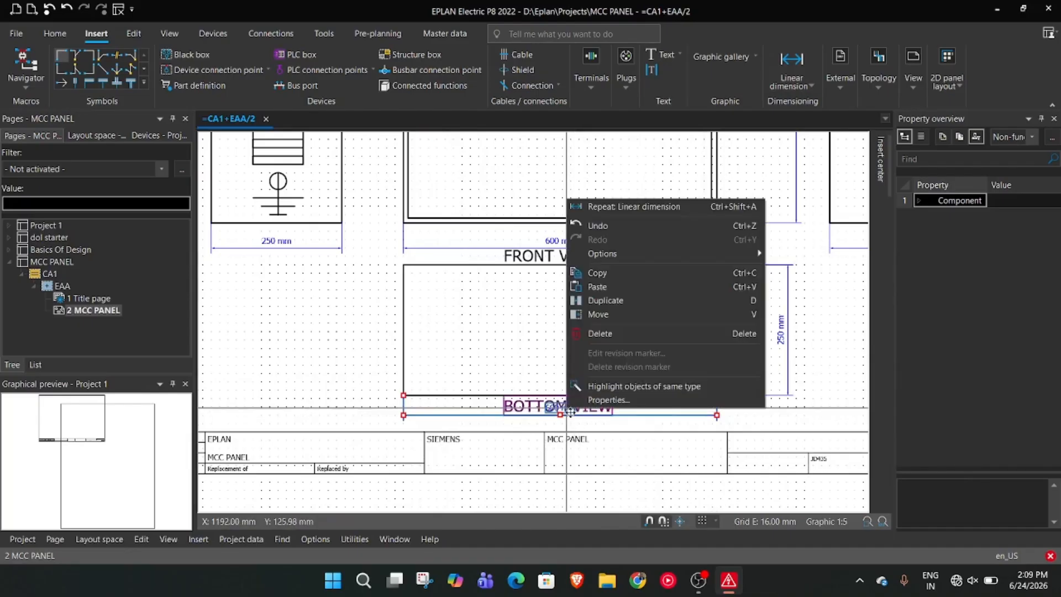
pyautogui.click(625, 429)
pyautogui.click(576, 410)
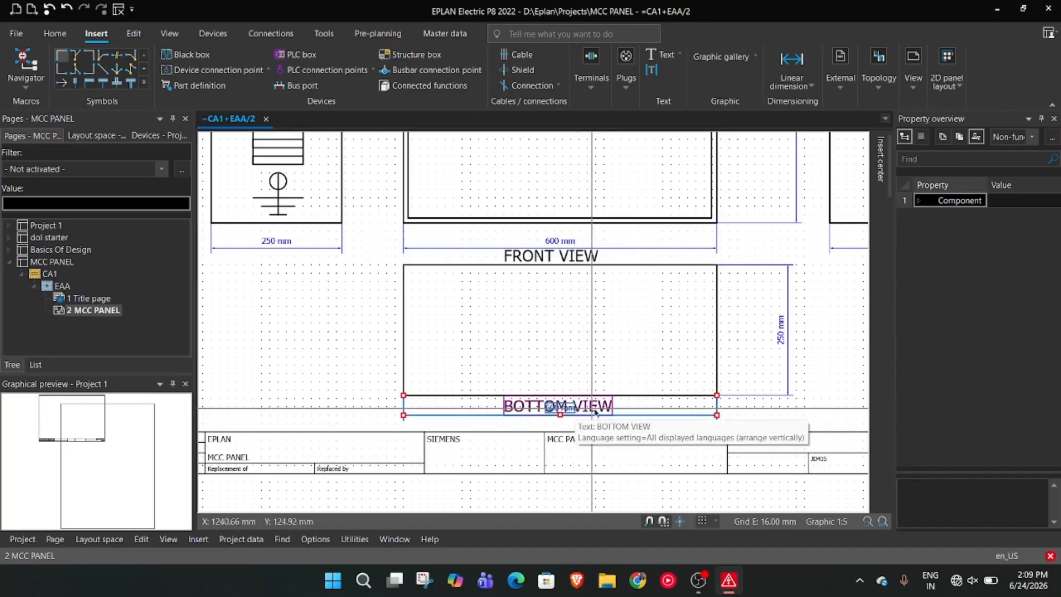
pyautogui.rightClick(572, 412)
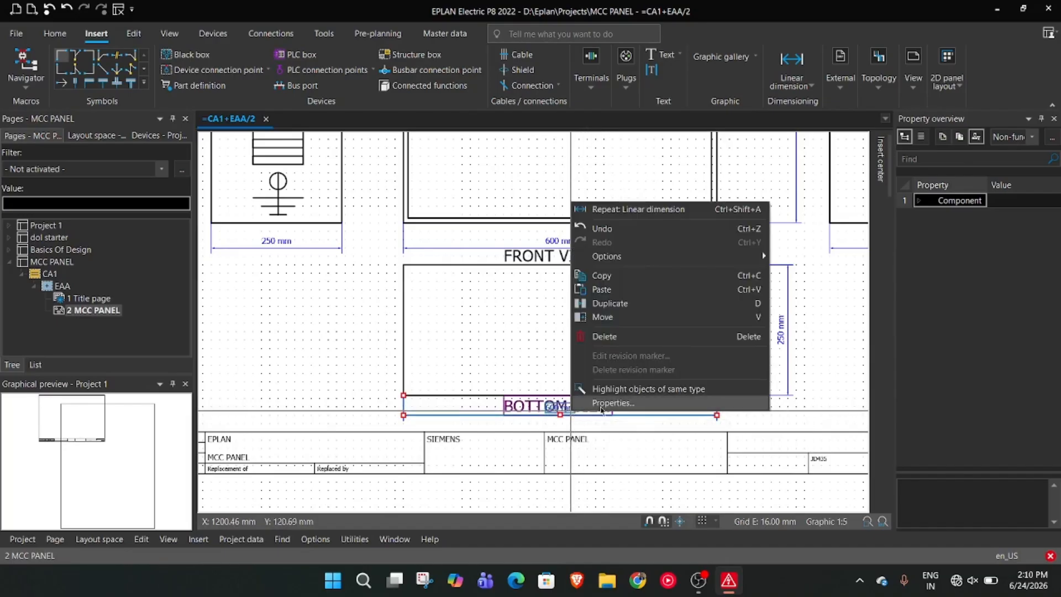
pyautogui.click(601, 409)
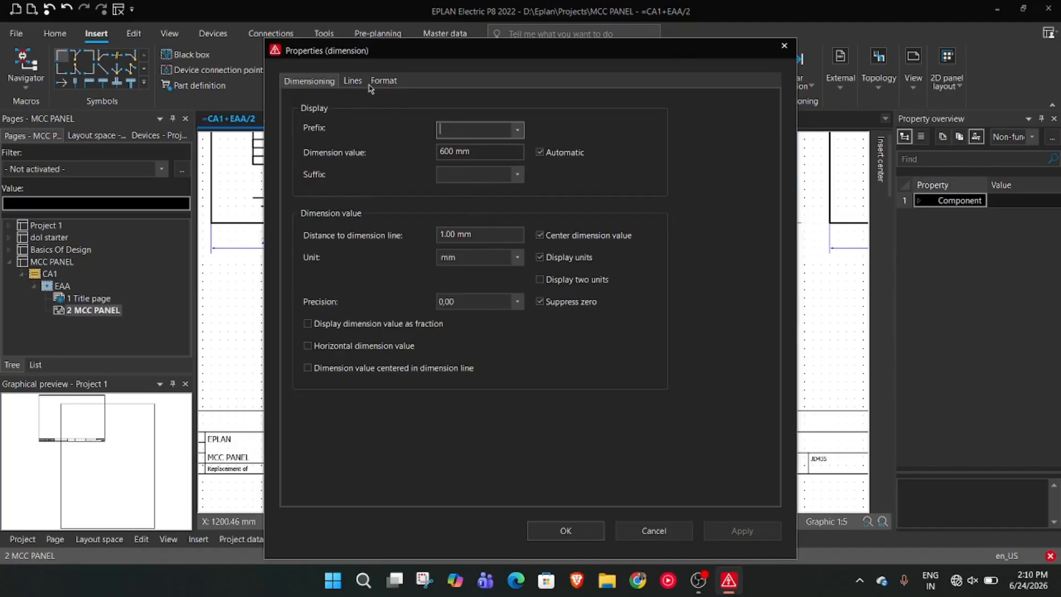
pyautogui.click(353, 81)
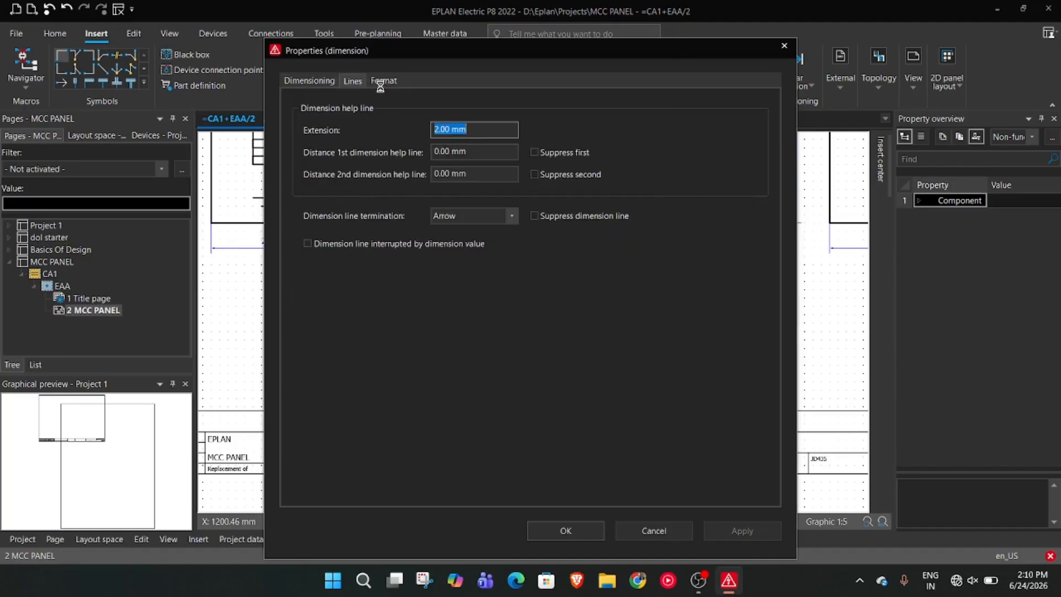
pyautogui.click(383, 82)
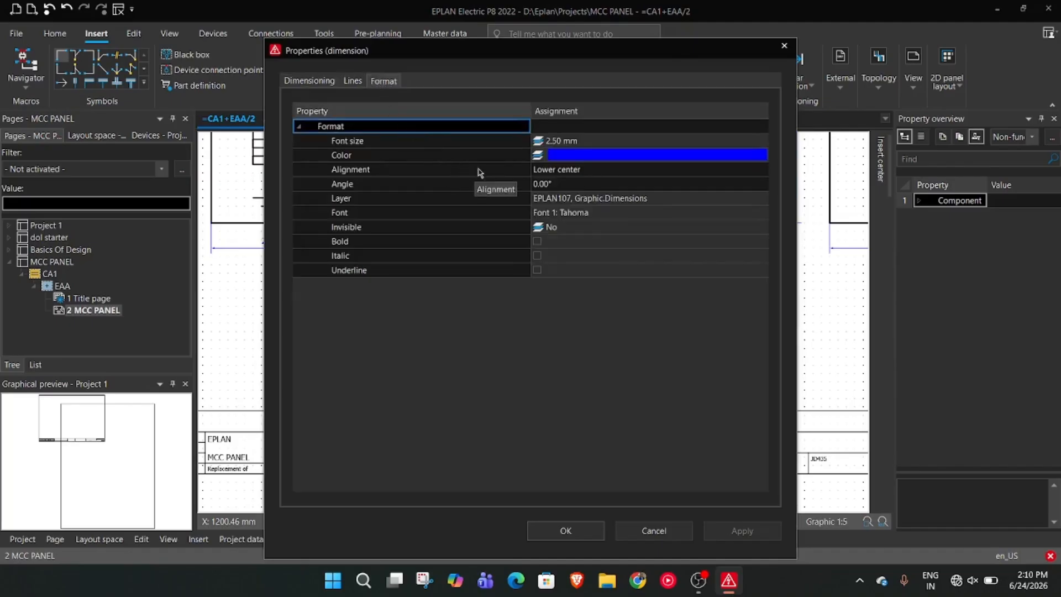
pyautogui.click(559, 172)
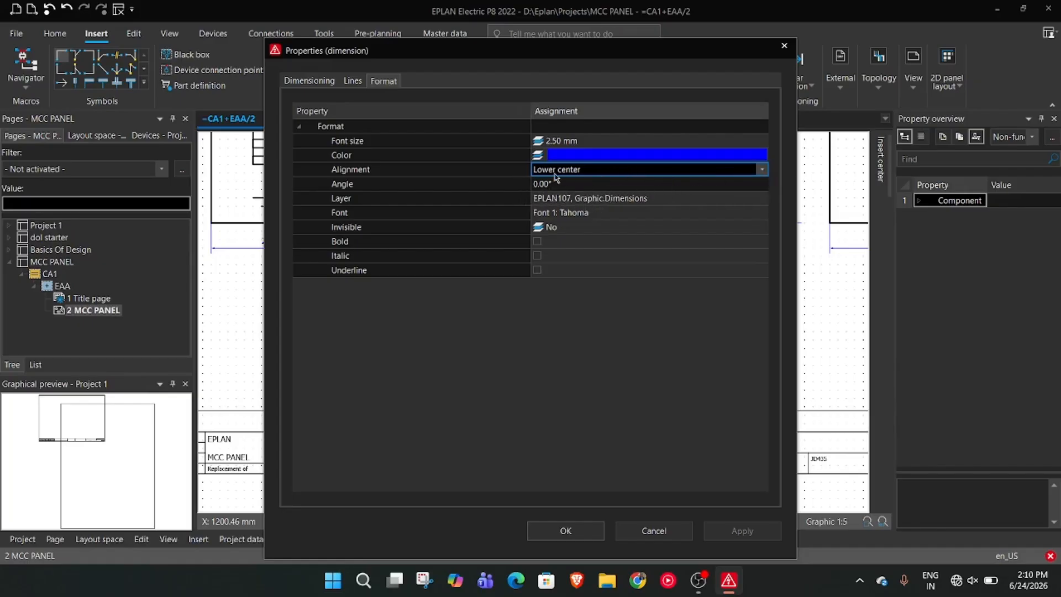
pyautogui.press('Up')
pyautogui.press('Down')
pyautogui.click(568, 199)
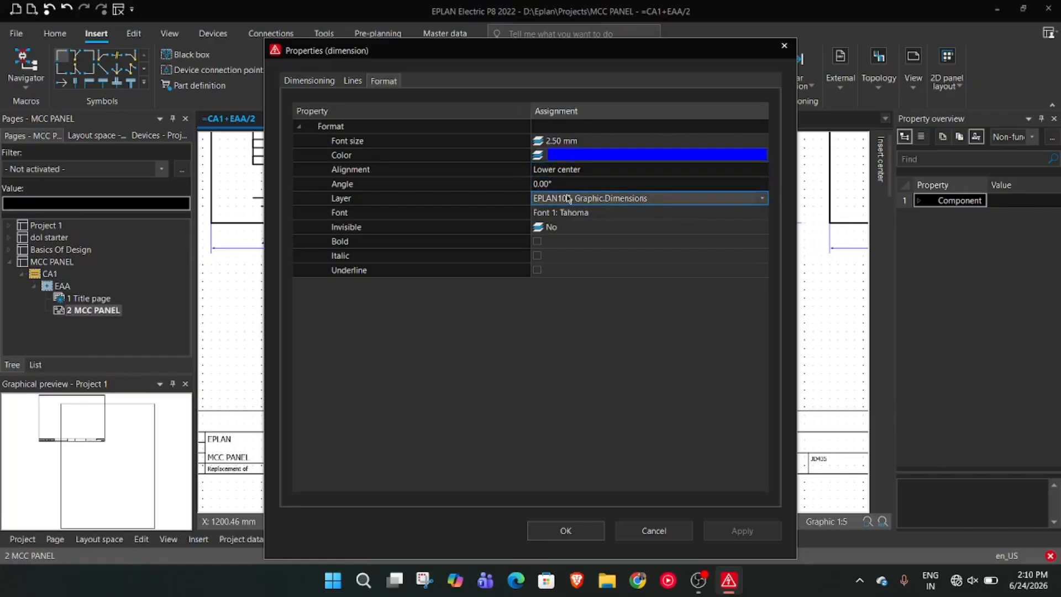
pyautogui.click(587, 170)
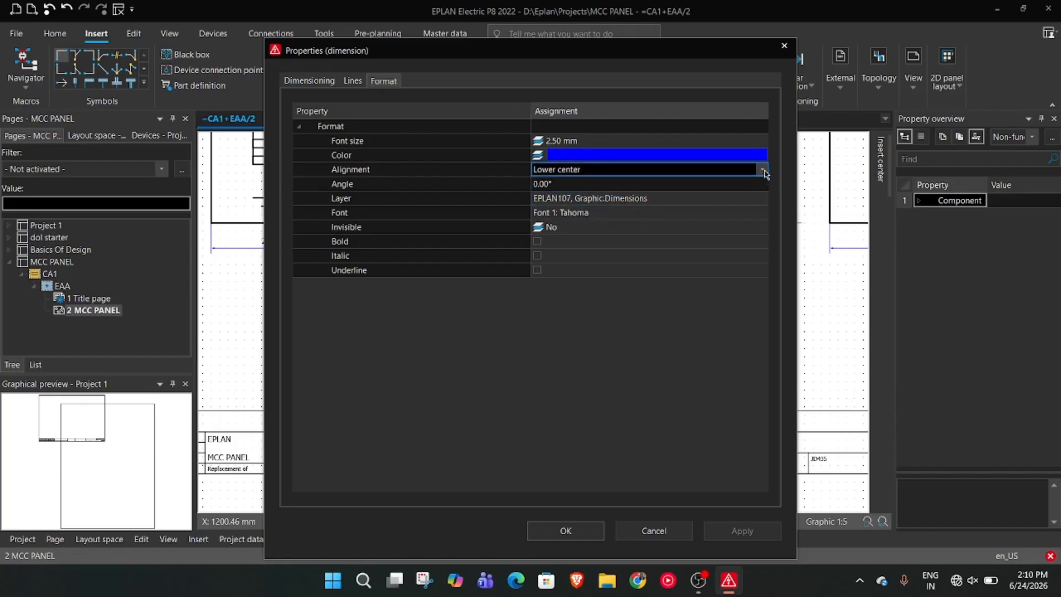
pyautogui.click(356, 86)
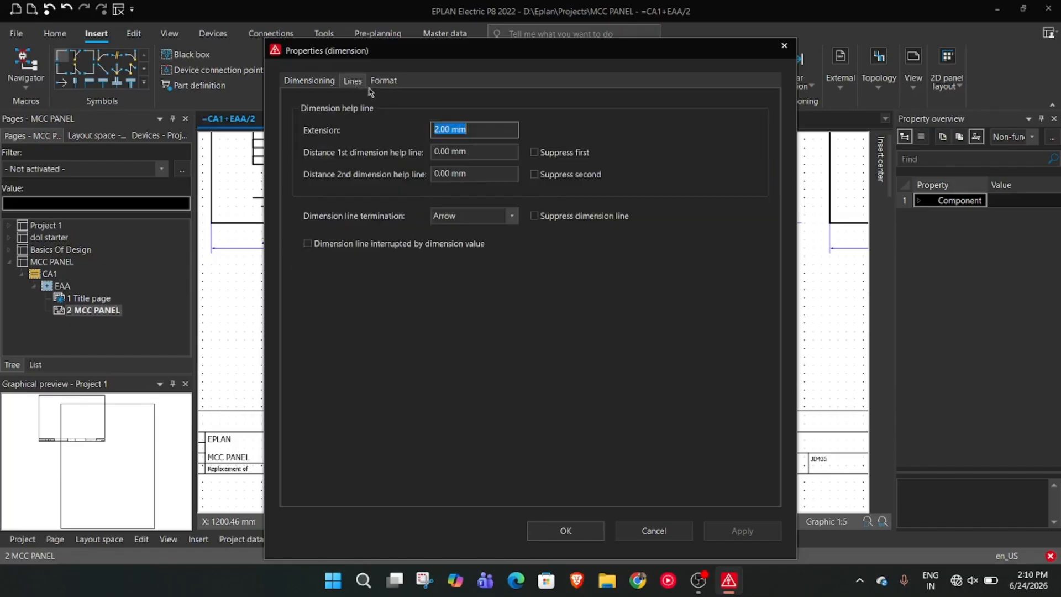
pyautogui.click(309, 83)
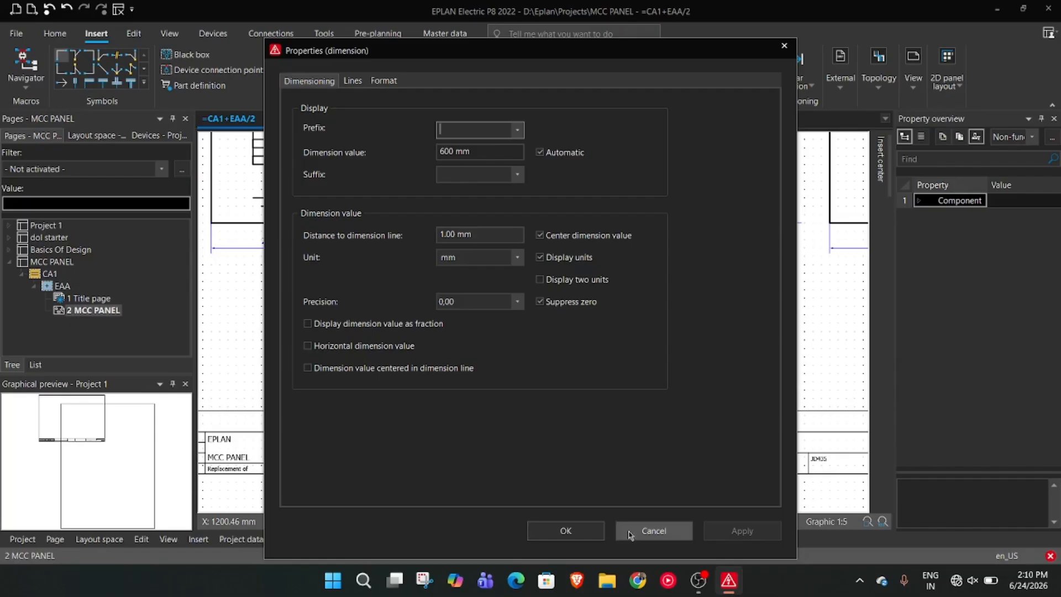
pyautogui.click(653, 530)
# Recheck the line and text alignment settings of the width dimension overlapping the BOTTOM VIEW label, leaving them as they are
pyautogui.scroll(3, 579, 373)
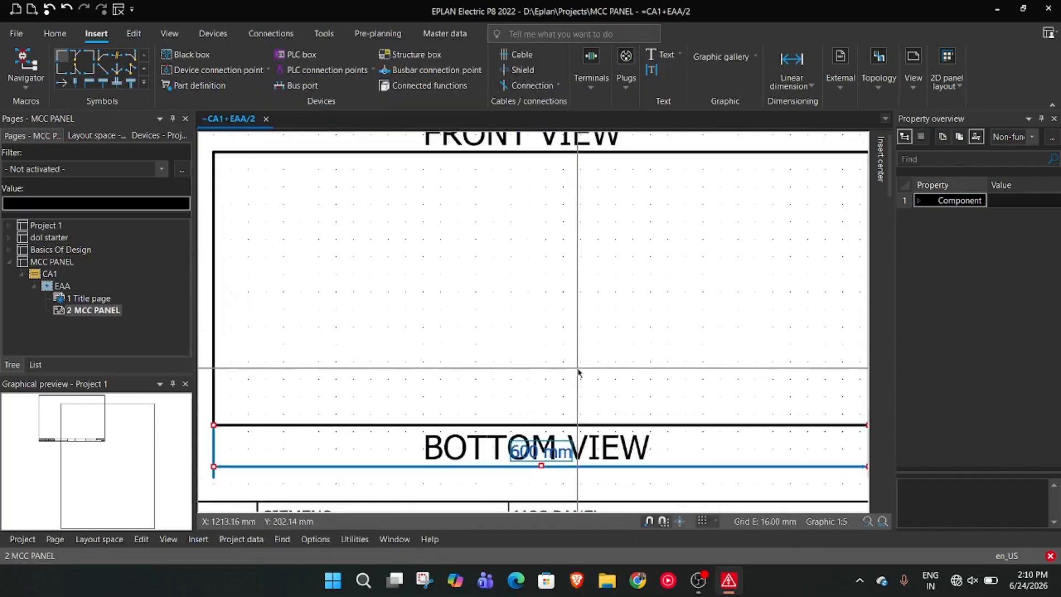
pyautogui.rightClick(563, 461)
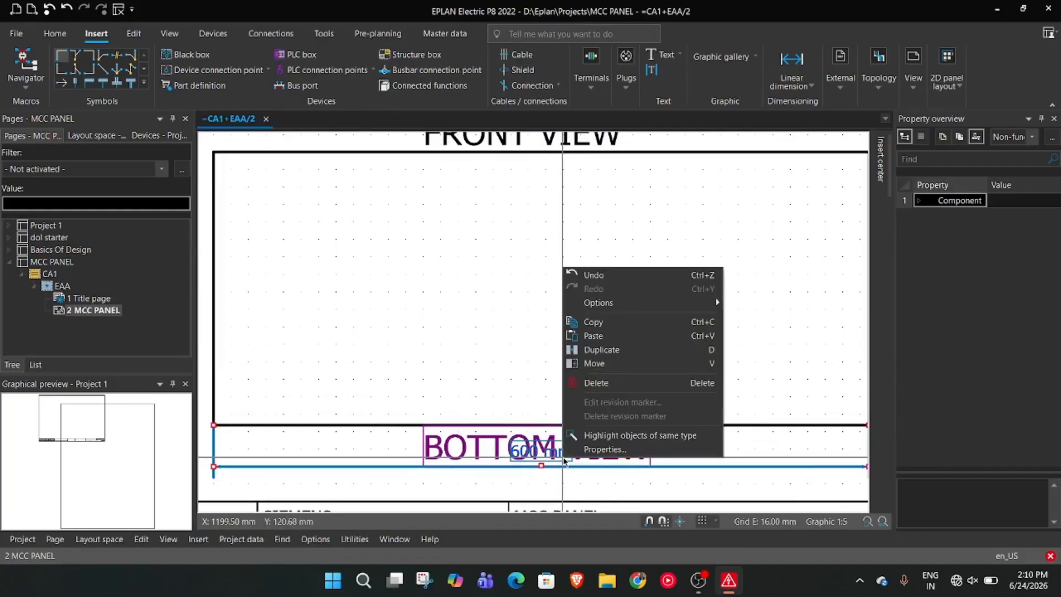
pyautogui.click(604, 449)
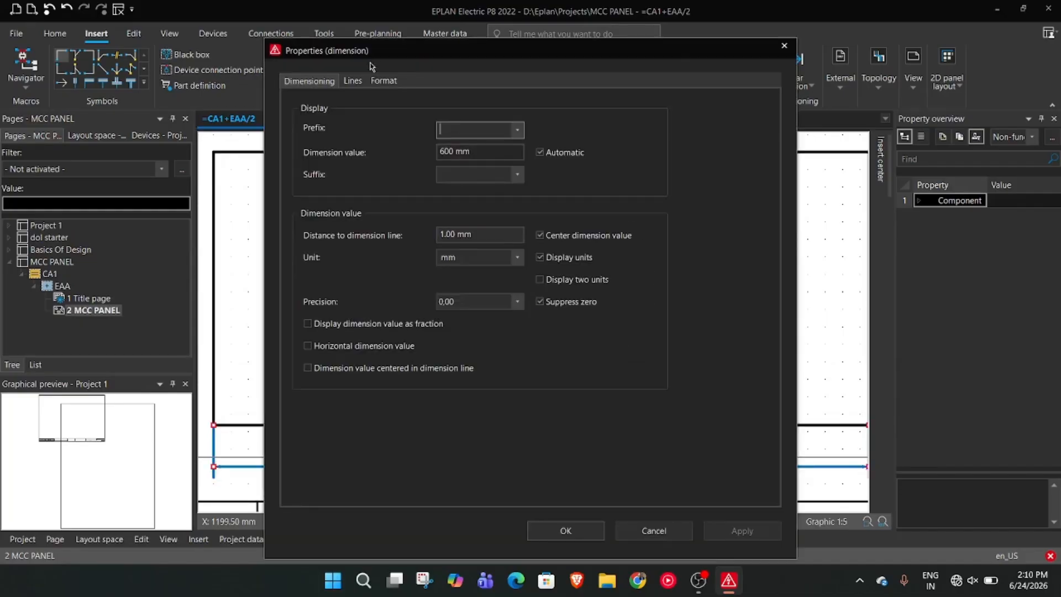
pyautogui.click(351, 81)
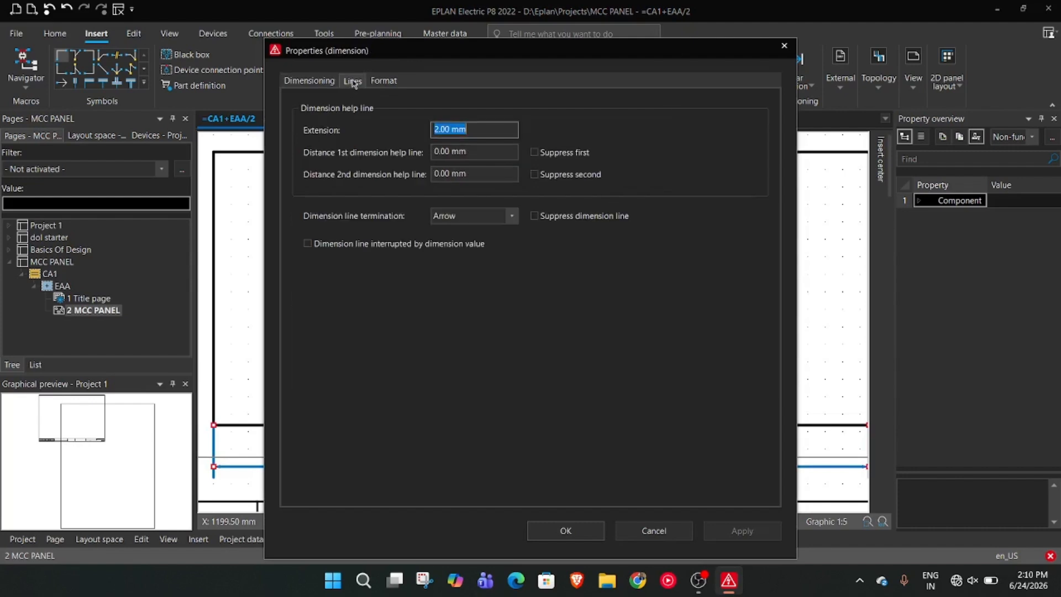
pyautogui.click(385, 83)
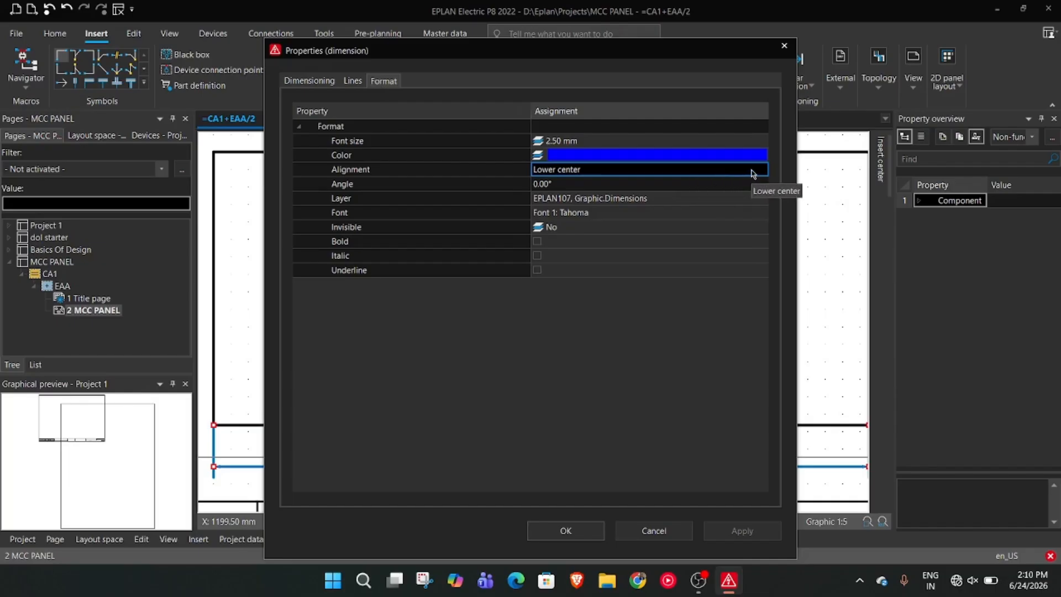
pyautogui.click(612, 184)
pyautogui.click(609, 174)
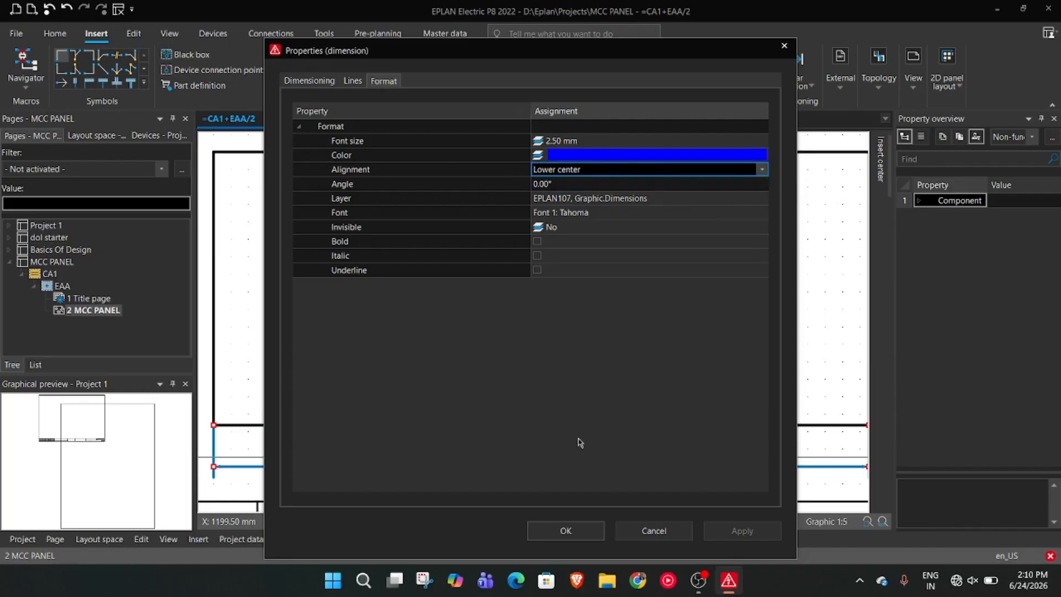
pyautogui.click(661, 534)
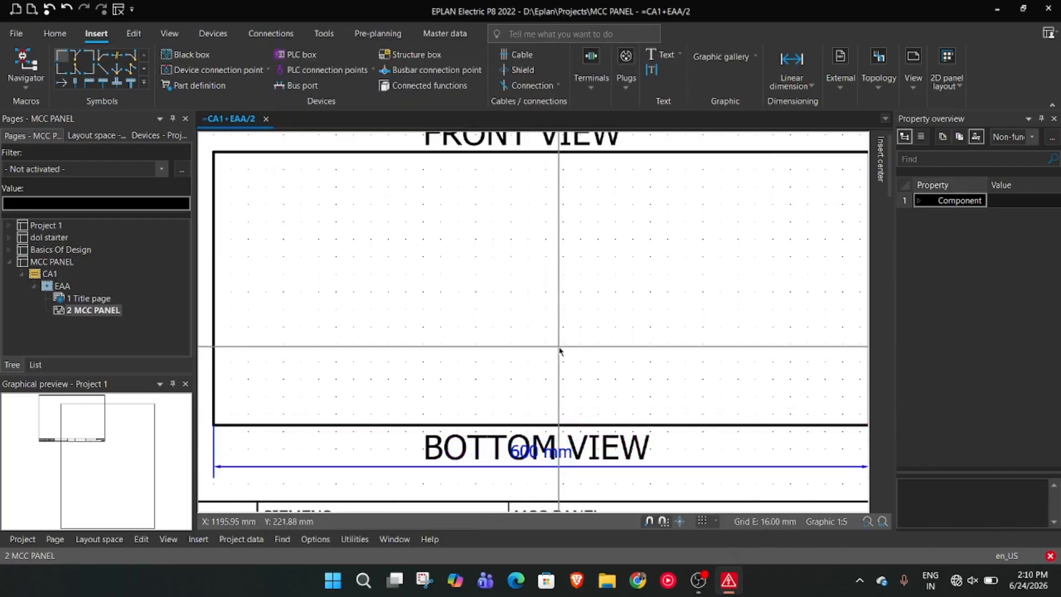
pyautogui.scroll(-2, 557, 351)
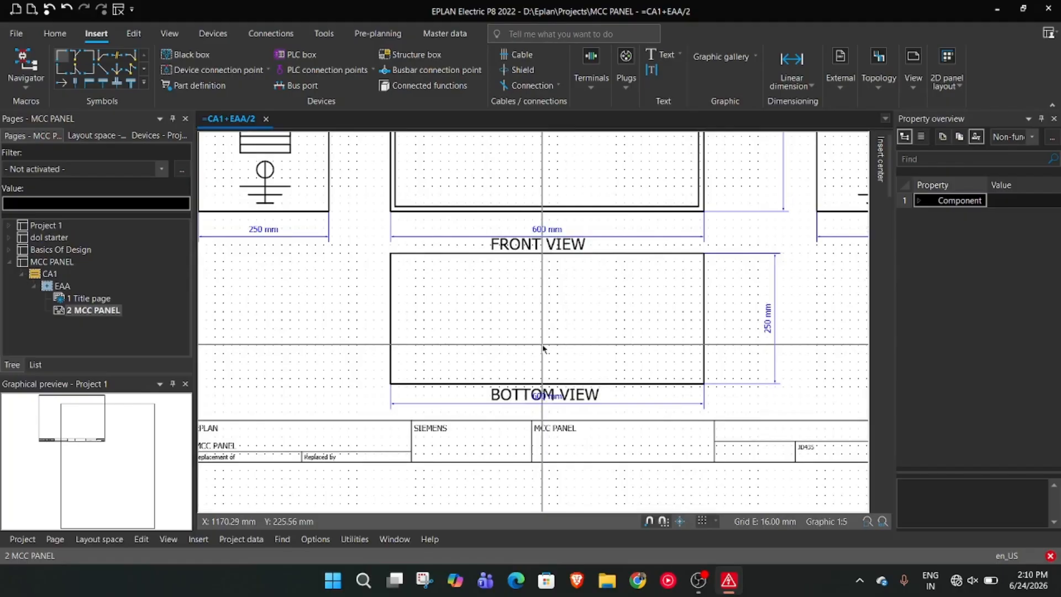
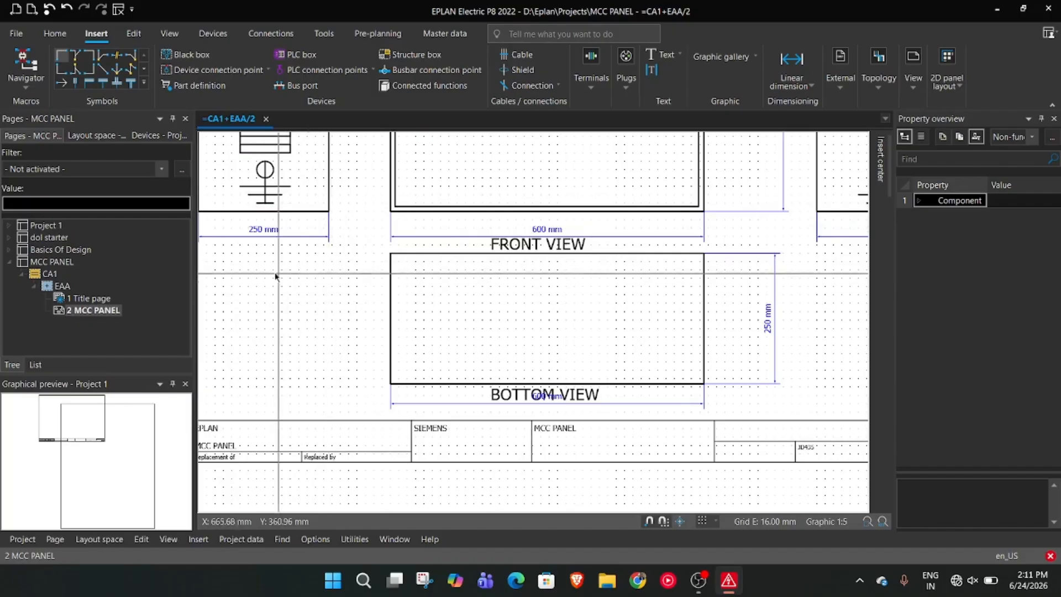
# Draw a circle inside the bottom view rectangle, vertically near its middle and close to its left edge
pyautogui.rightClick(294, 438)
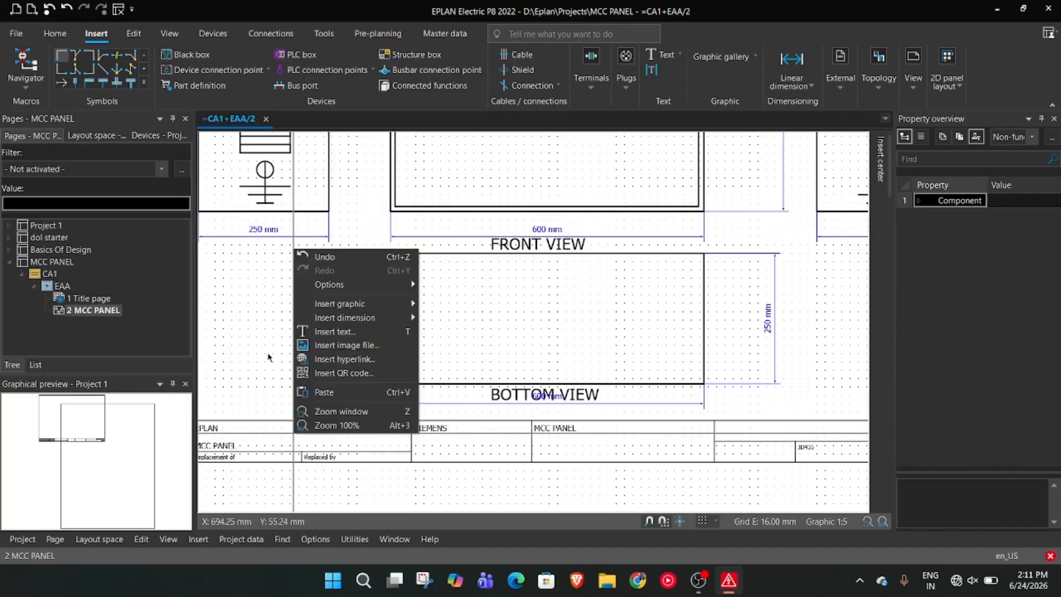
pyautogui.rightClick(267, 357)
pyautogui.moveTo(331, 407)
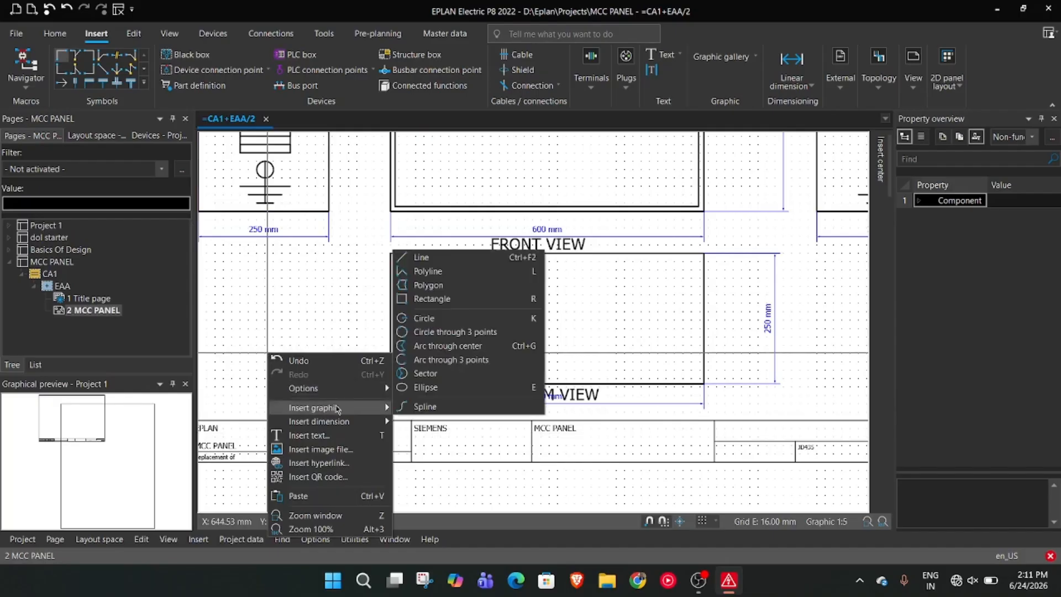
pyautogui.click(418, 319)
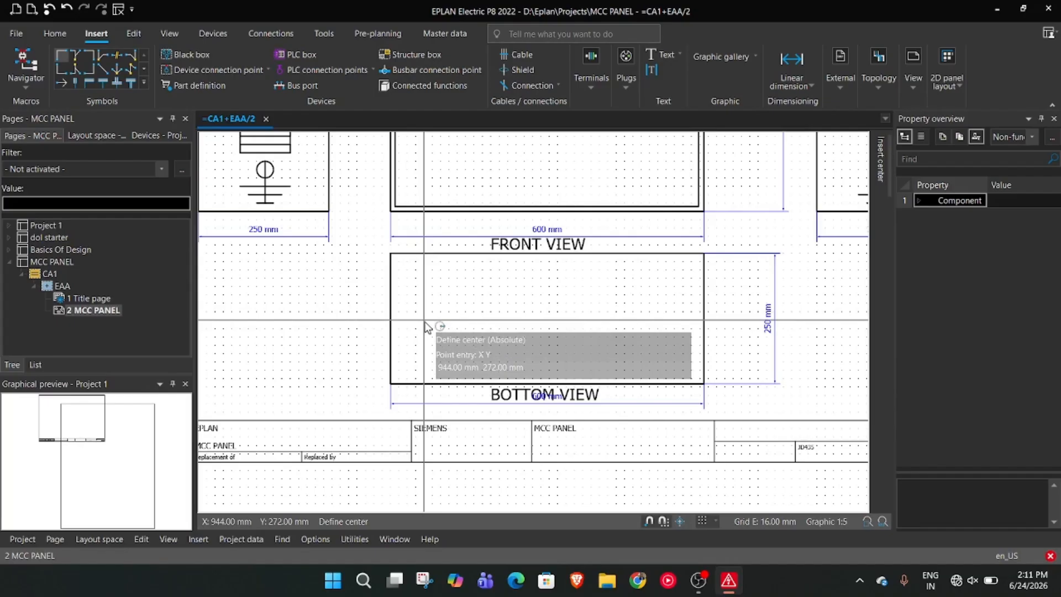
pyautogui.click(699, 580)
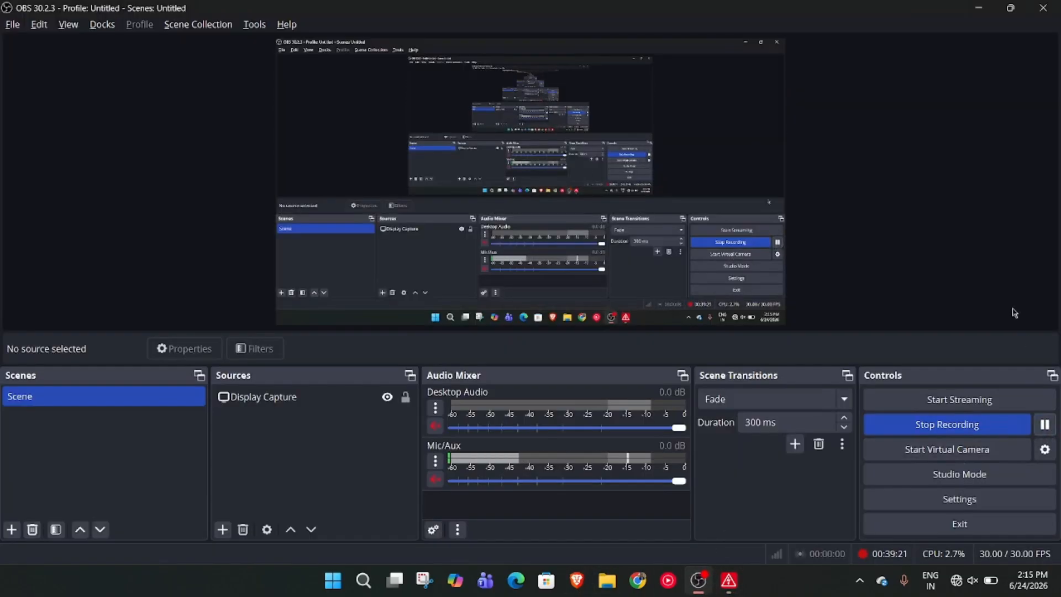
pyautogui.click(978, 8)
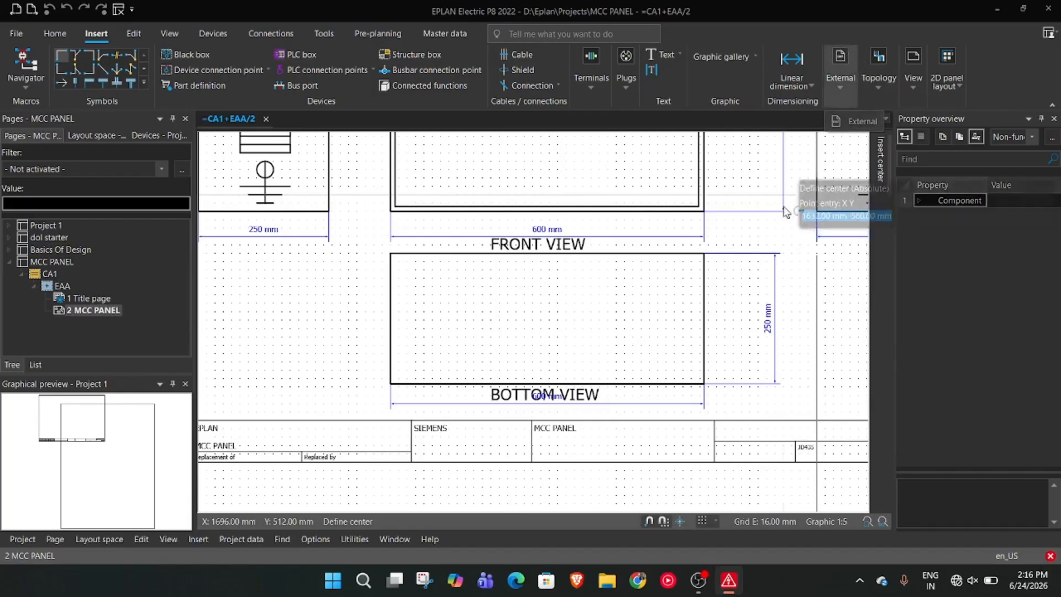
pyautogui.click(449, 320)
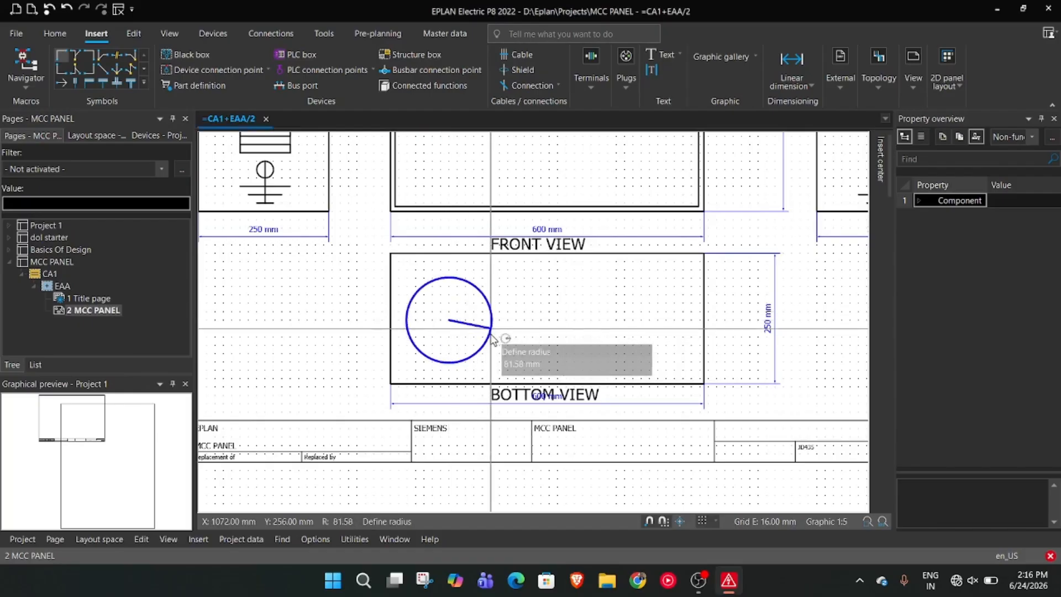
pyautogui.click(465, 321)
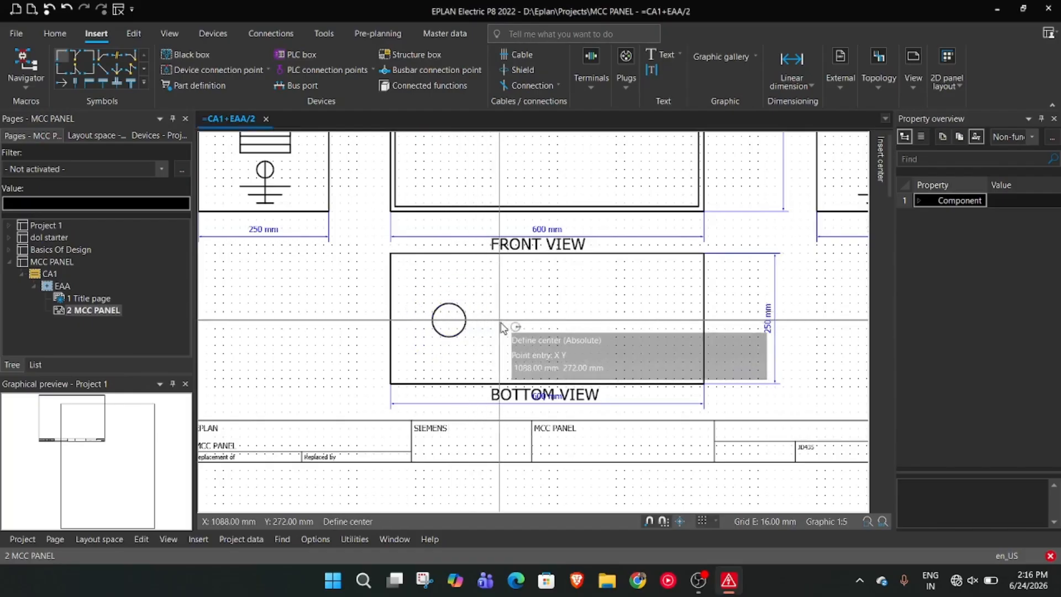
# Add two circles in line with the first, one of equal size and a smaller one of about 23 mm radius
pyautogui.click(501, 322)
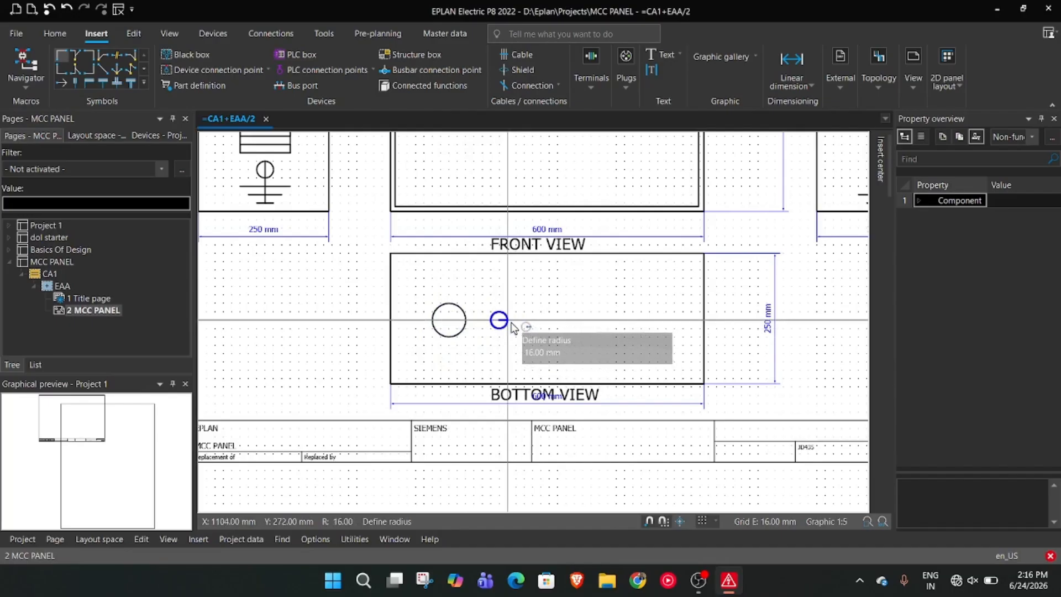
pyautogui.click(518, 330)
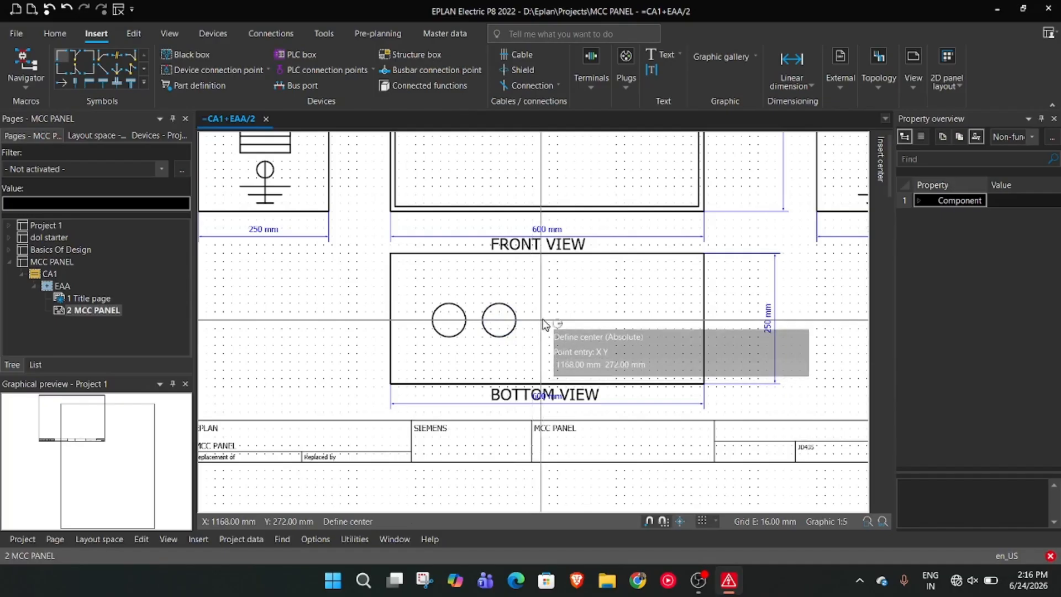
pyautogui.click(549, 320)
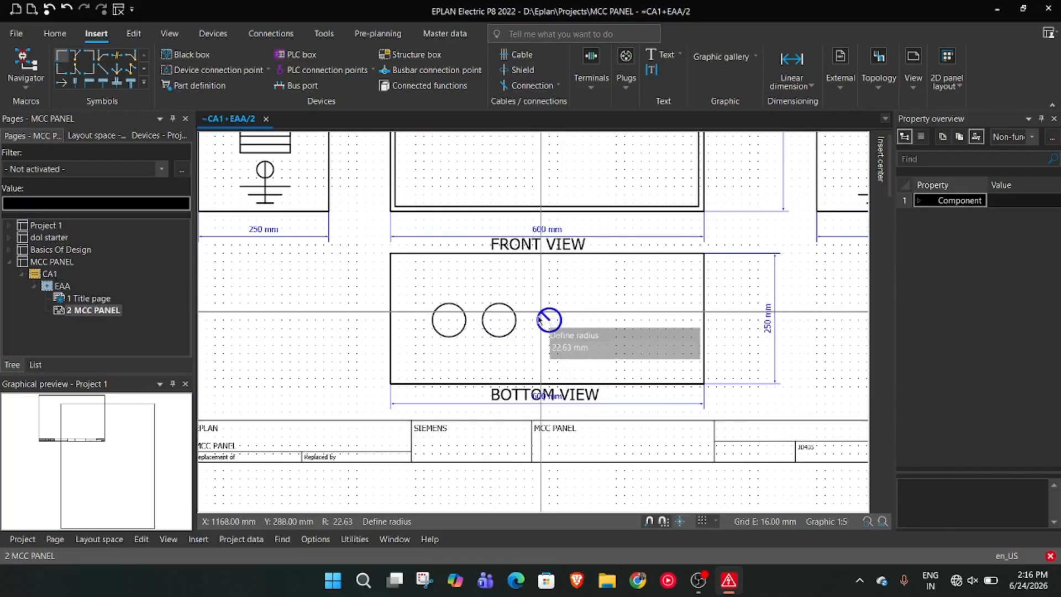
pyautogui.click(538, 320)
pyautogui.click(582, 315)
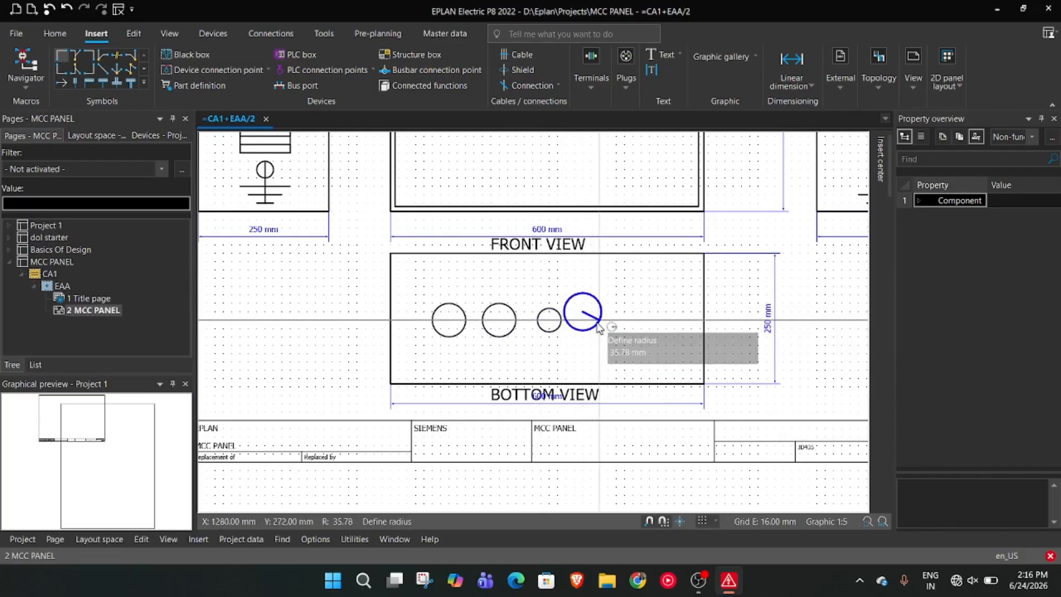
pyautogui.press('Escape')
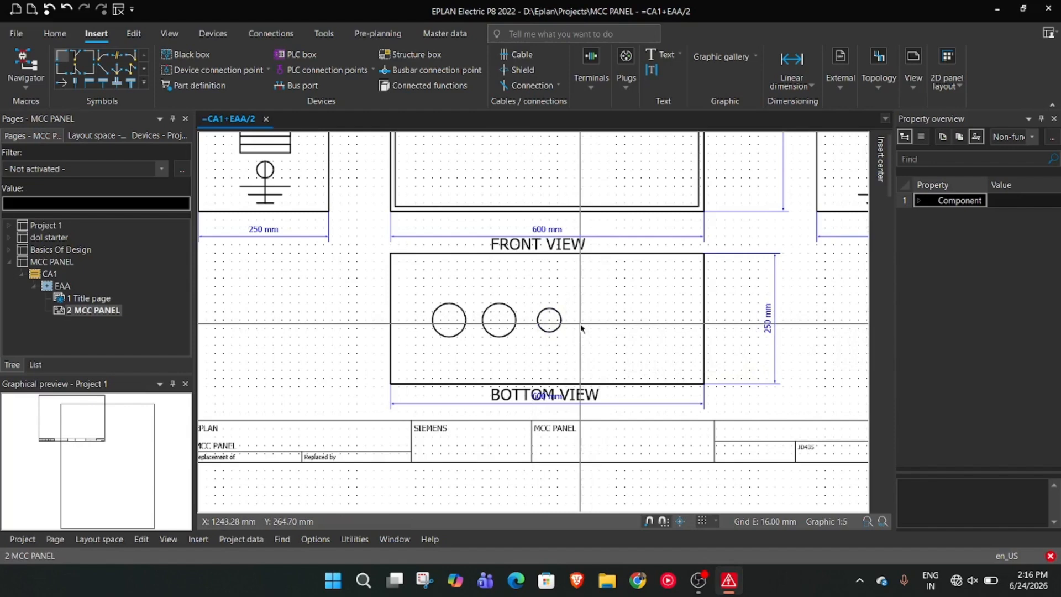
pyautogui.rightClick(587, 326)
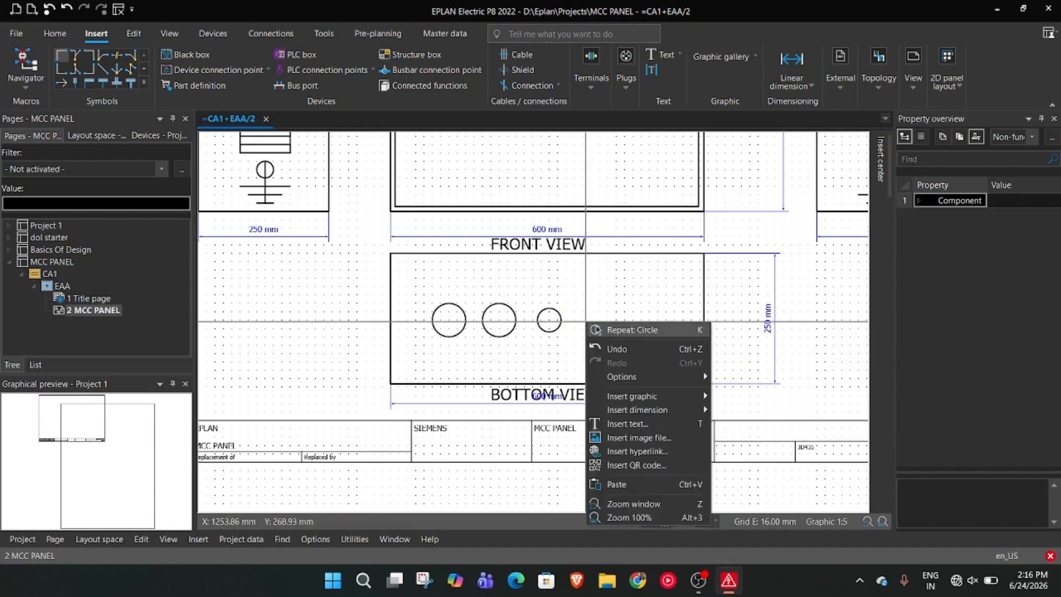
pyautogui.click(630, 330)
pyautogui.click(575, 320)
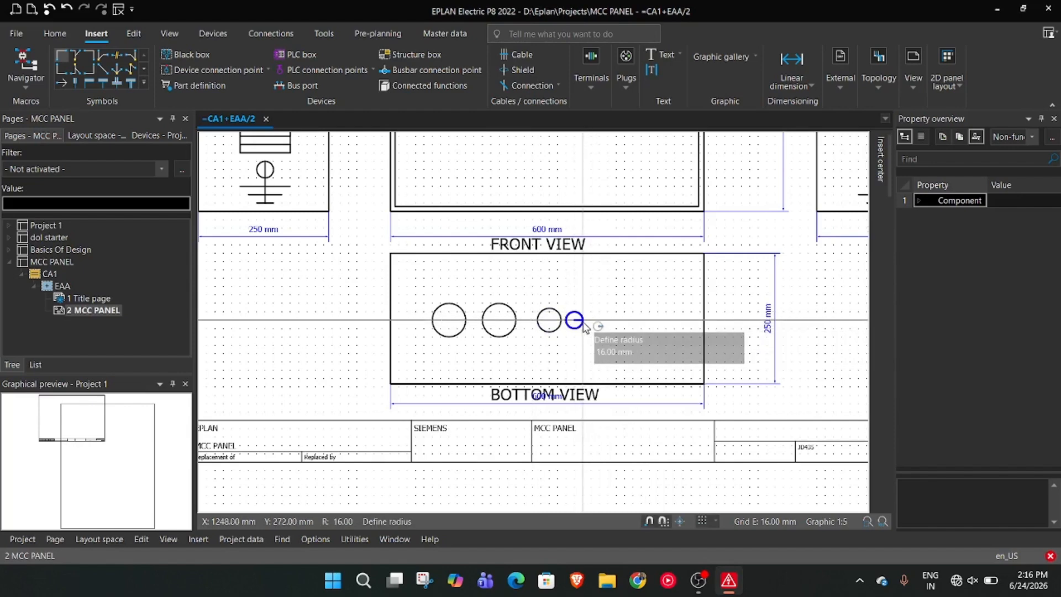
pyautogui.press('Escape')
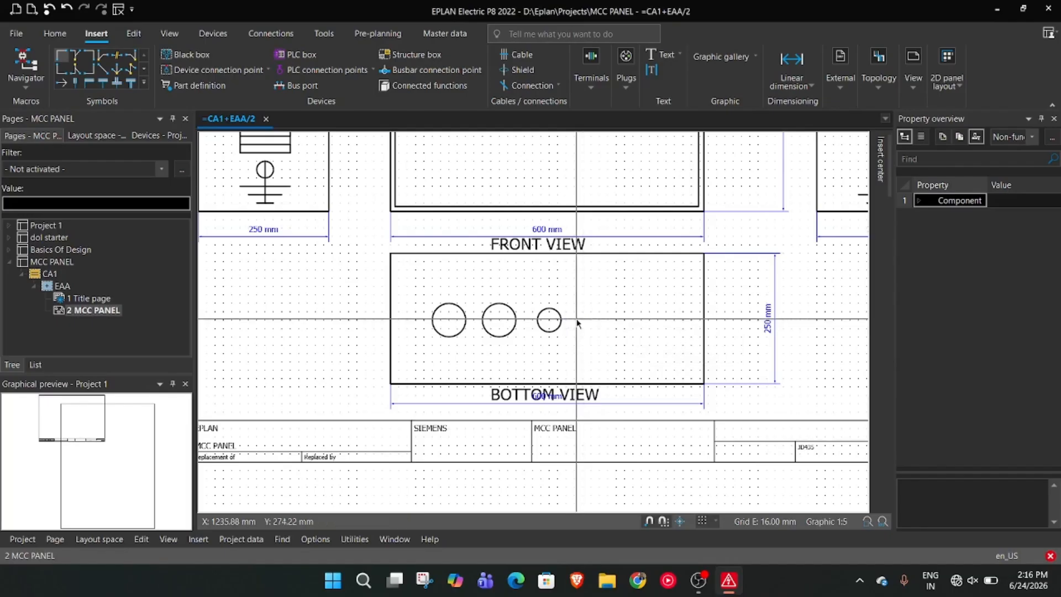
# Draw a fourth circle in the bottom view row, to the right of the small circle and matching its size
pyautogui.rightClick(586, 321)
pyautogui.click(608, 327)
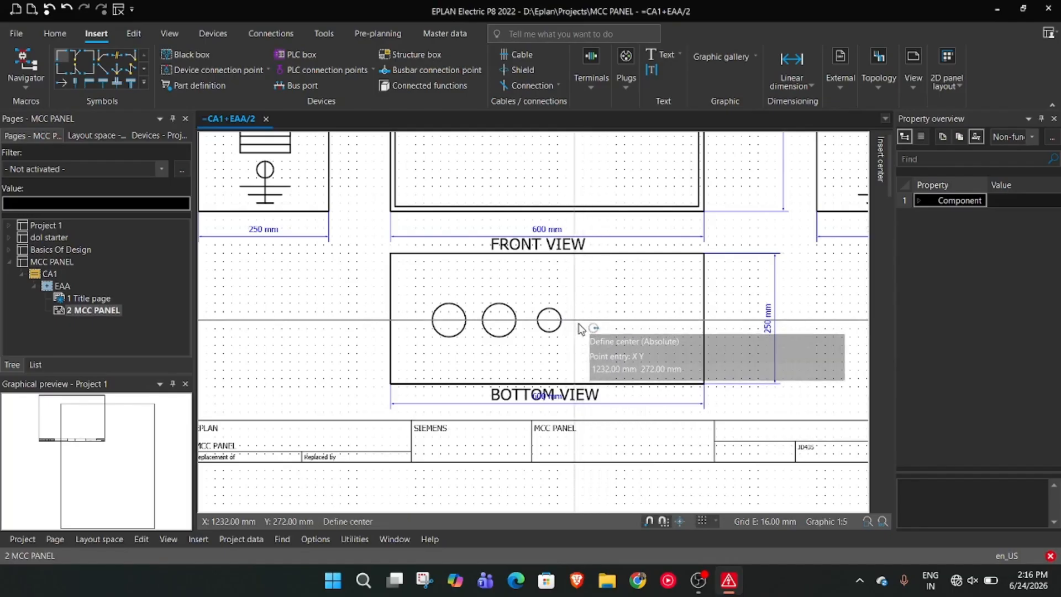
pyautogui.click(582, 320)
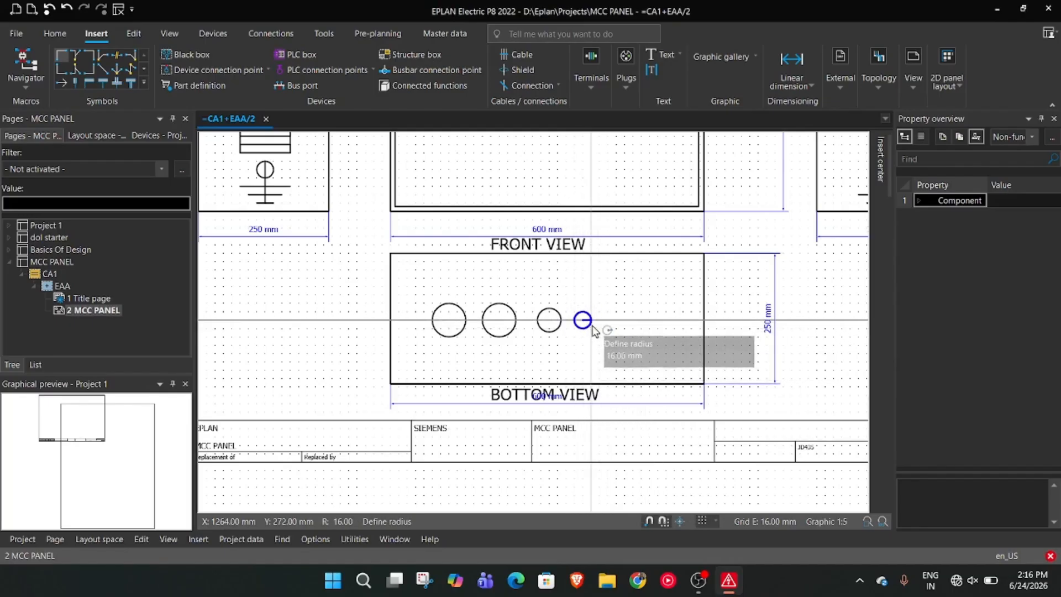
pyautogui.click(594, 330)
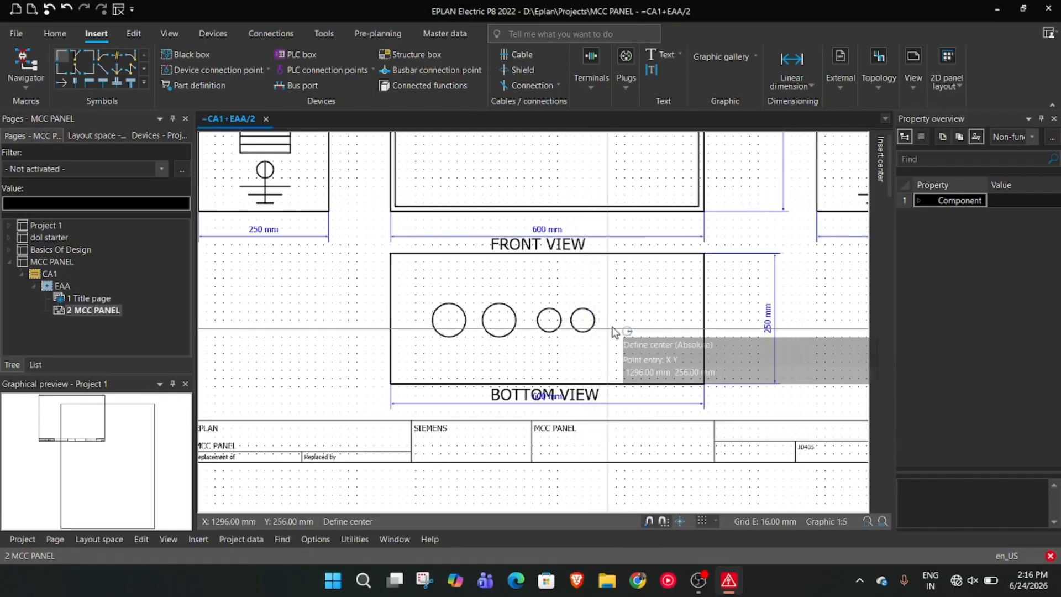